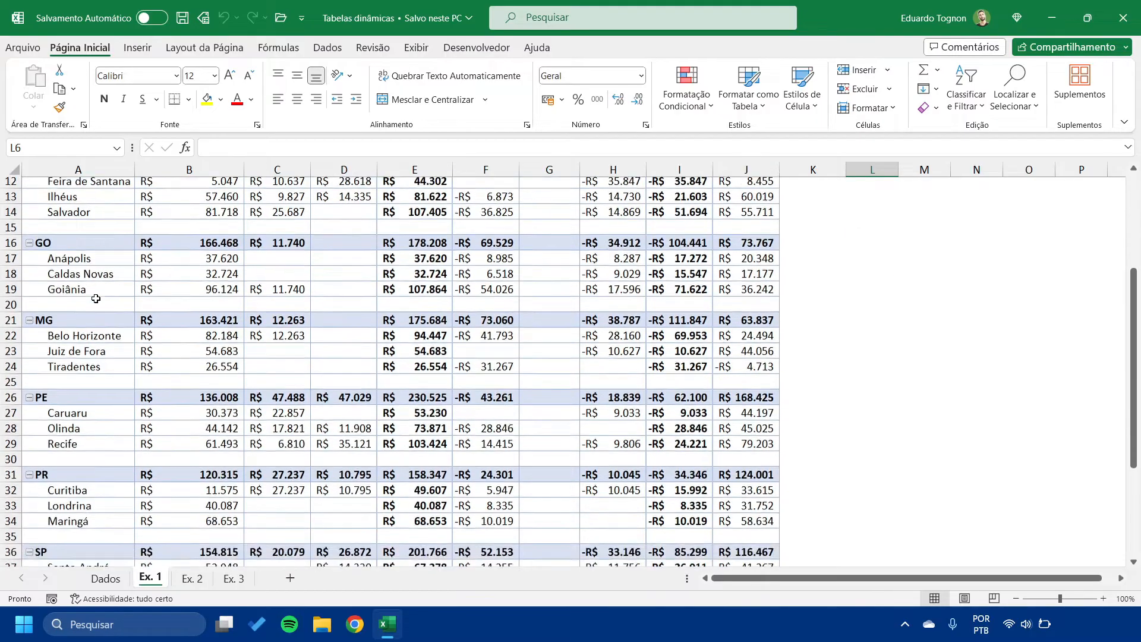
# Review the pivot tables on the Ex. 1, Ex. 2 and Ex. 3 sheets and the source records on the Dados sheet
pyautogui.scroll(9, 195, 315)
pyautogui.scroll(1, 195, 315)
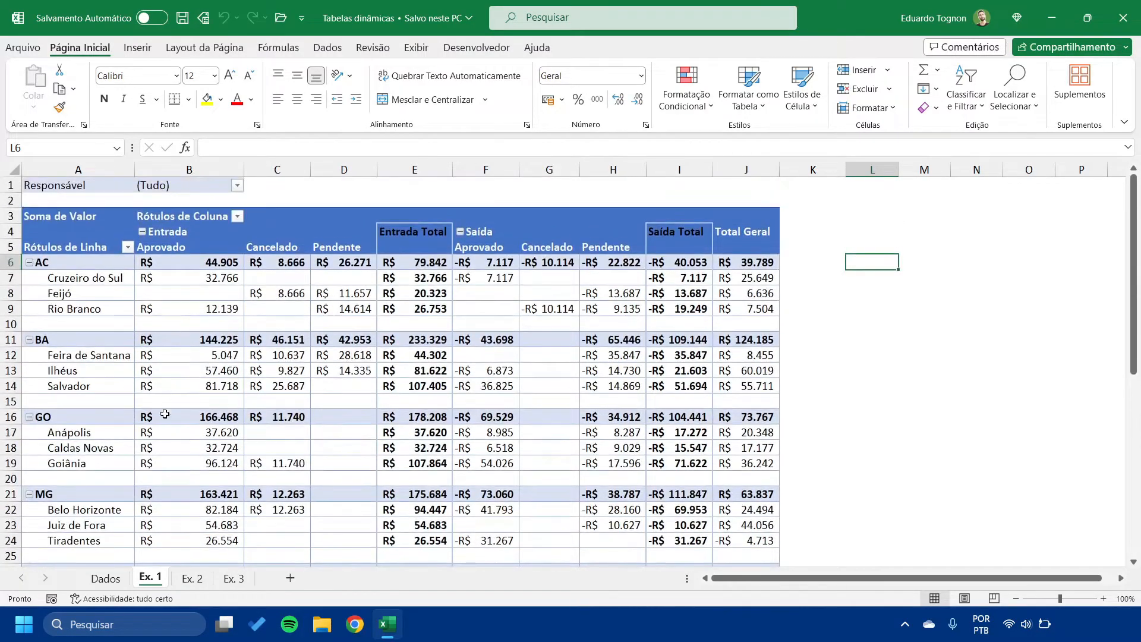
pyautogui.click(192, 578)
pyautogui.scroll(-5, 165, 348)
pyautogui.scroll(5, 165, 347)
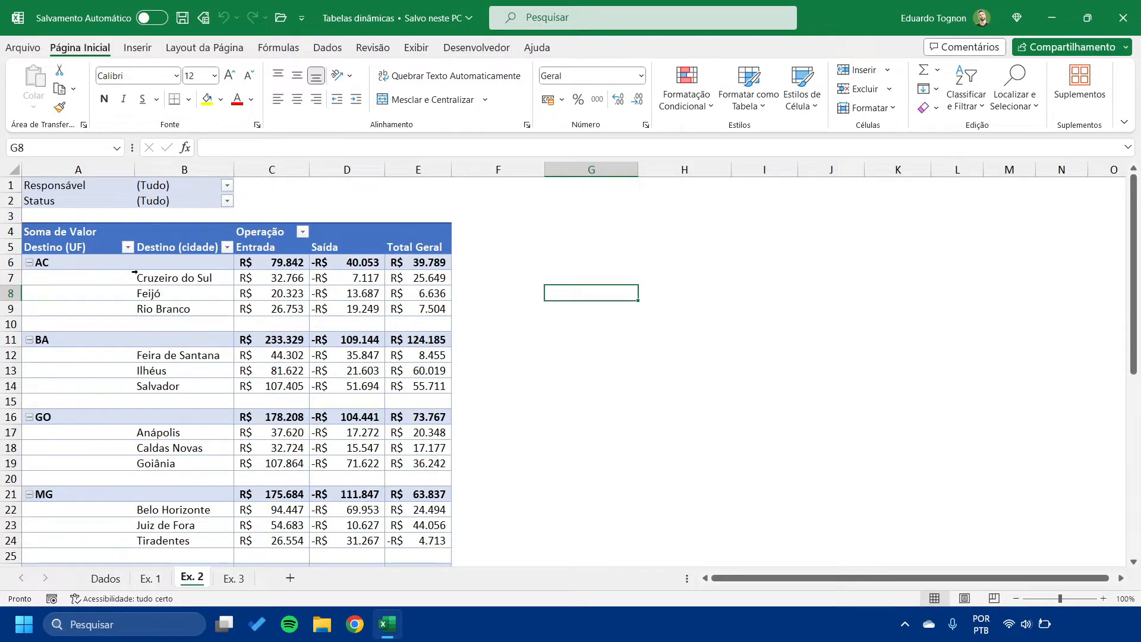
pyautogui.click(234, 577)
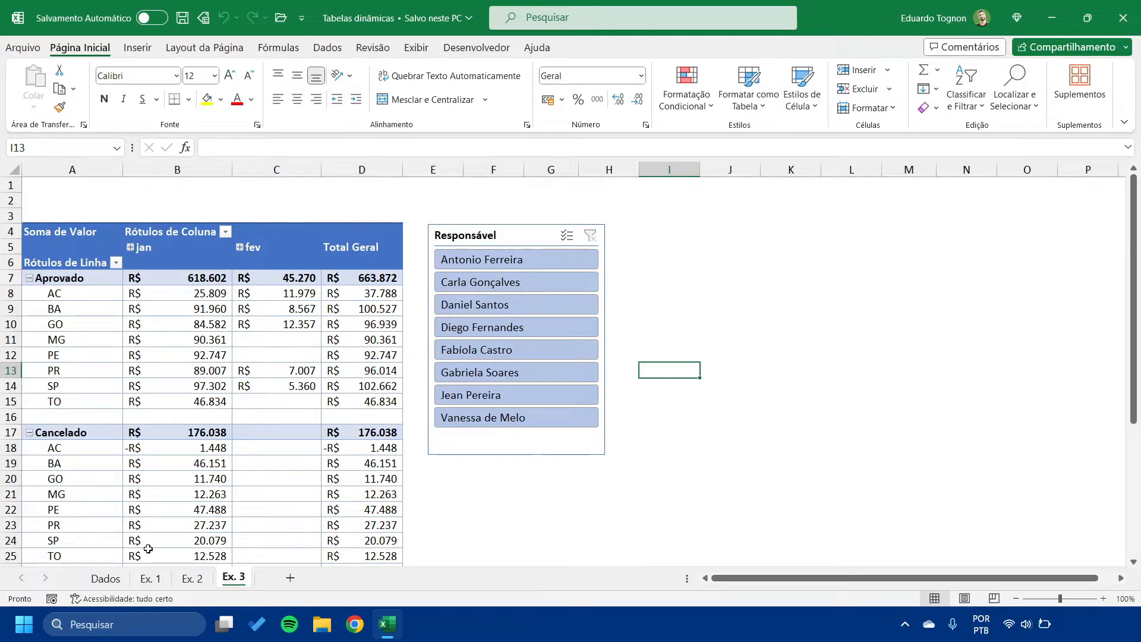
pyautogui.click(105, 578)
pyautogui.scroll(-15, 142, 348)
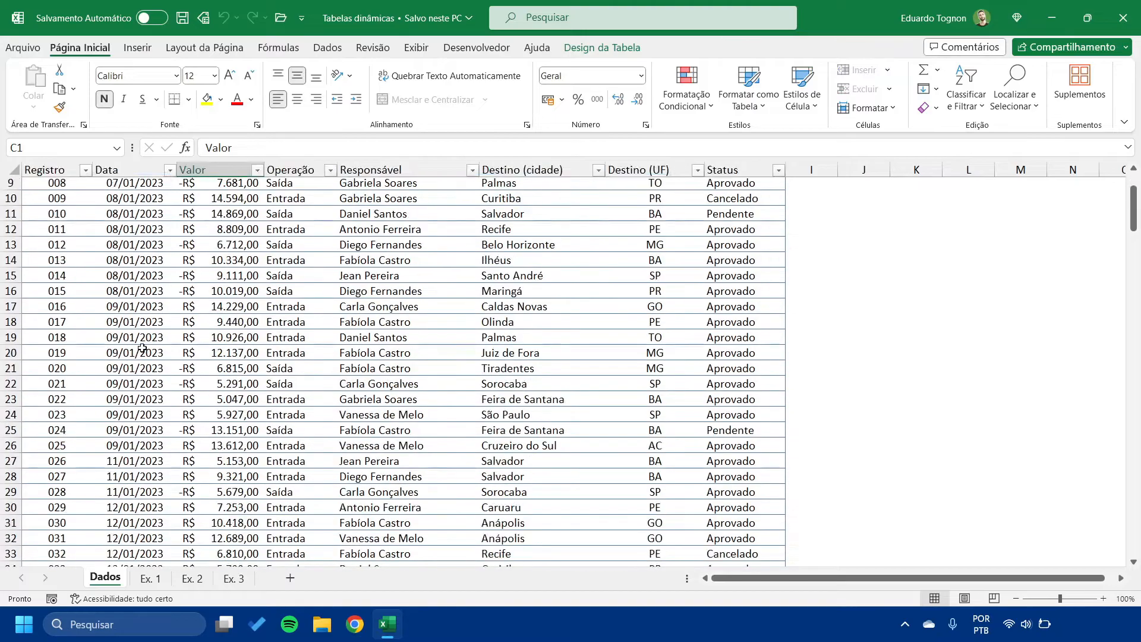
pyautogui.scroll(-8, 143, 348)
pyautogui.scroll(20, 142, 348)
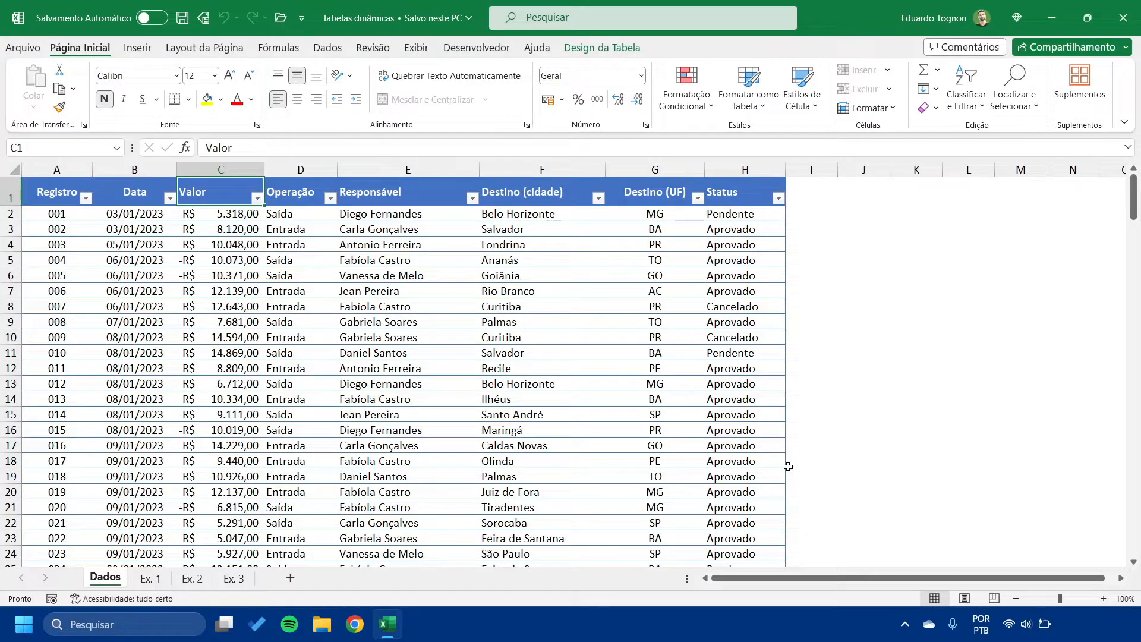
# Compare the three example pivot table sheets with the Dados table, finishing on the Ex. 1 sheet
pyautogui.click(151, 578)
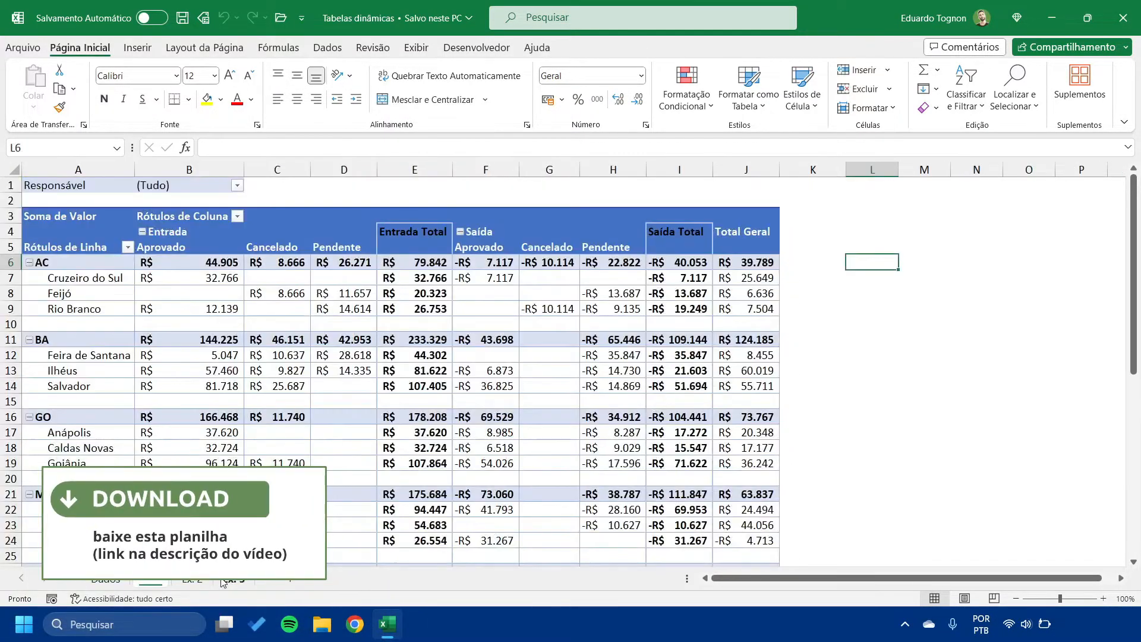
pyautogui.click(194, 584)
pyautogui.click(237, 586)
pyautogui.click(122, 586)
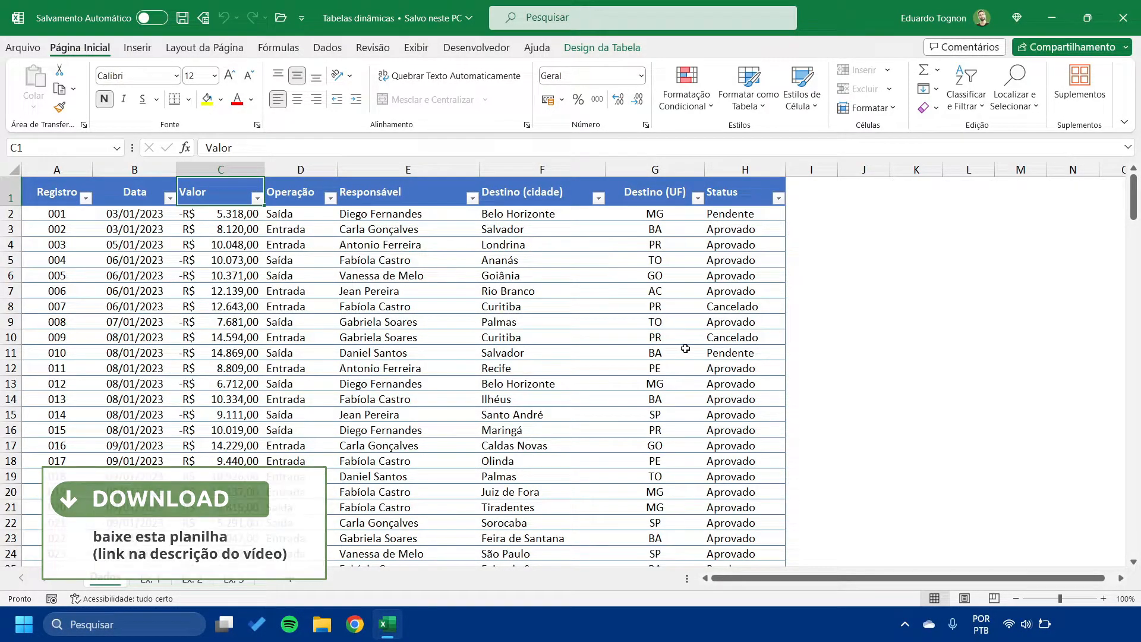
pyautogui.click(150, 578)
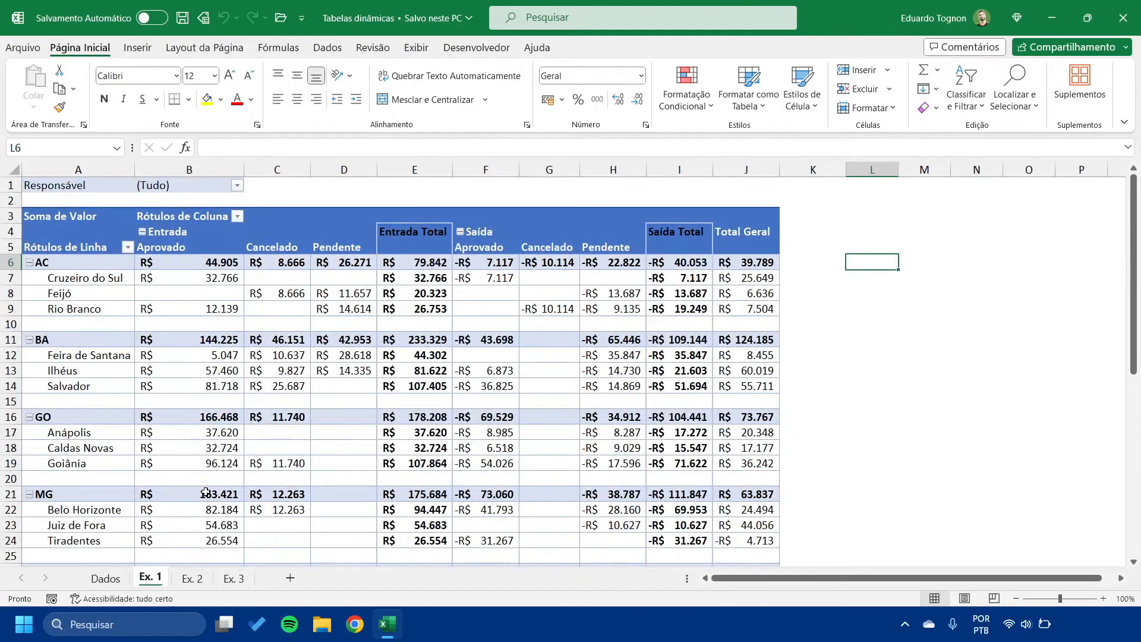
pyautogui.moveTo(206, 492)
pyautogui.moveTo(333, 356)
pyautogui.moveTo(227, 291)
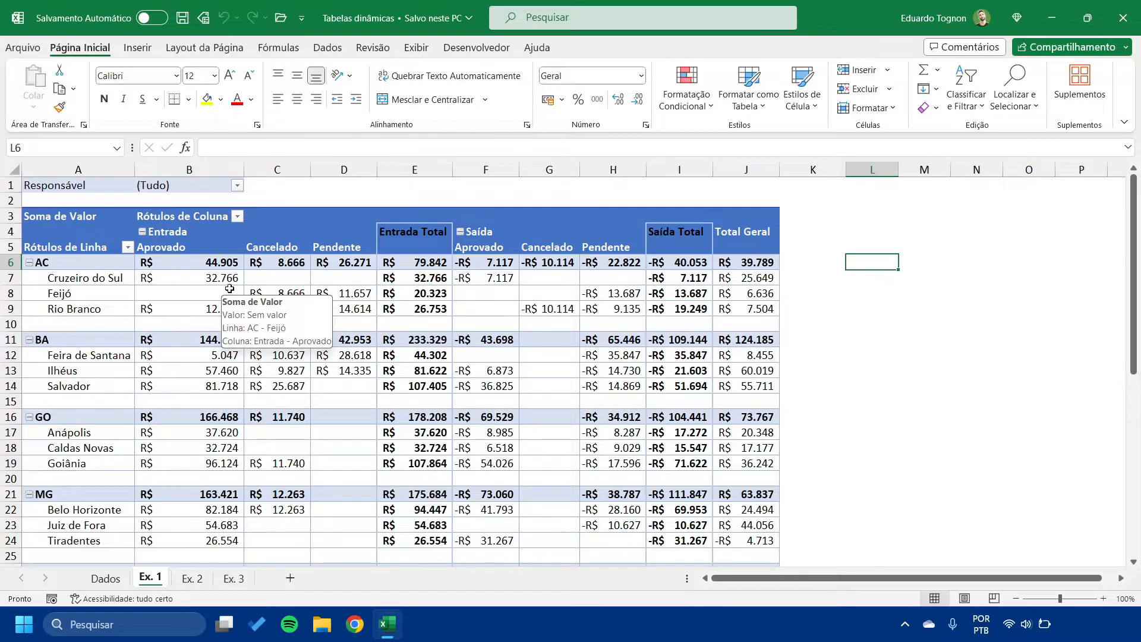
# Examine the Dados table's value, date, Responsável, Destino (cidade), Destino (UF) and Status columns
pyautogui.click(112, 583)
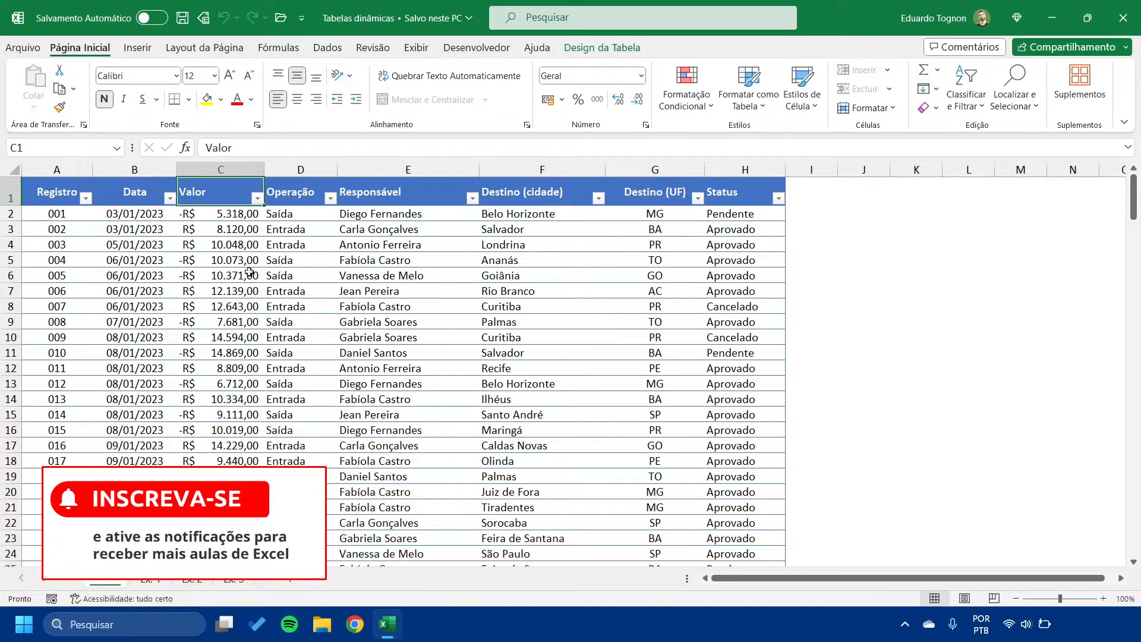
pyautogui.click(220, 245)
pyautogui.click(131, 250)
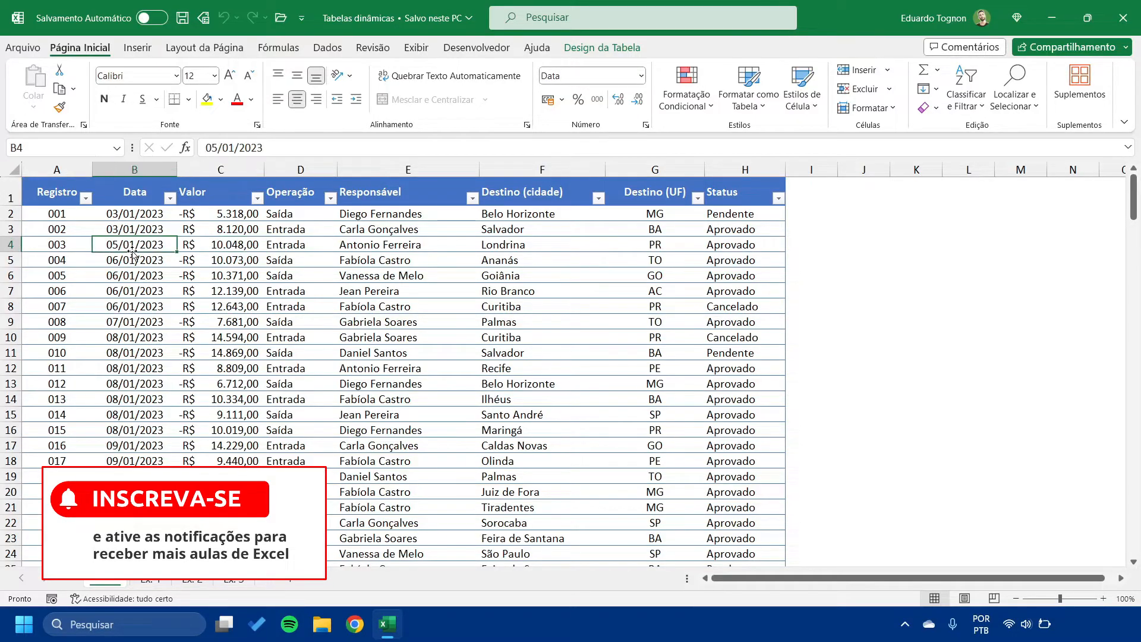
pyautogui.click(412, 168)
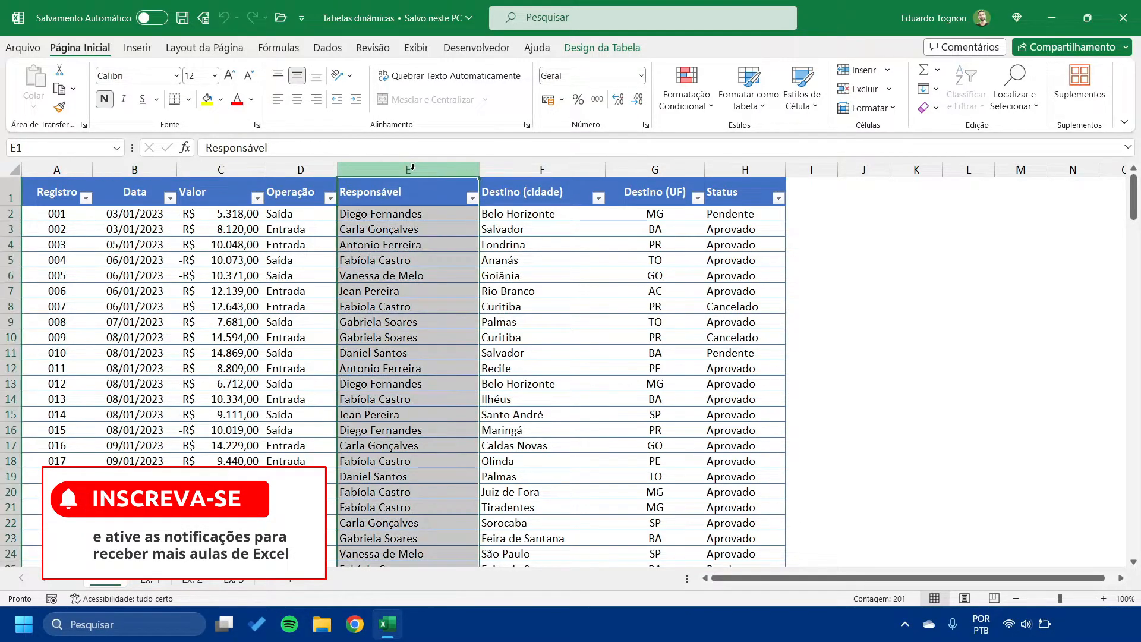
pyautogui.click(496, 168)
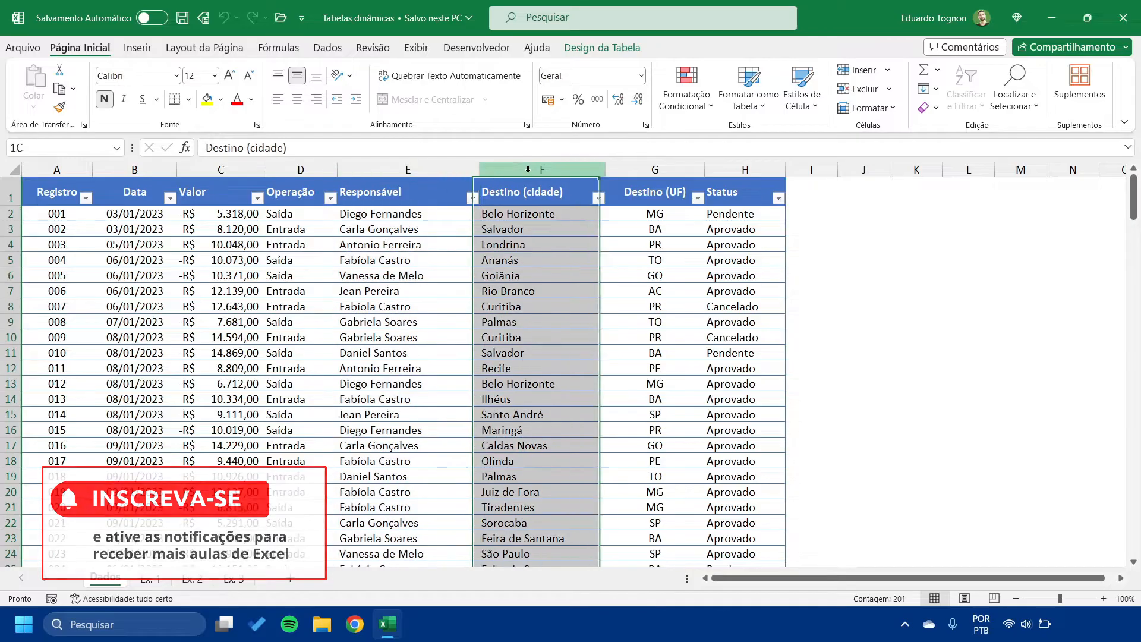
pyautogui.click(648, 171)
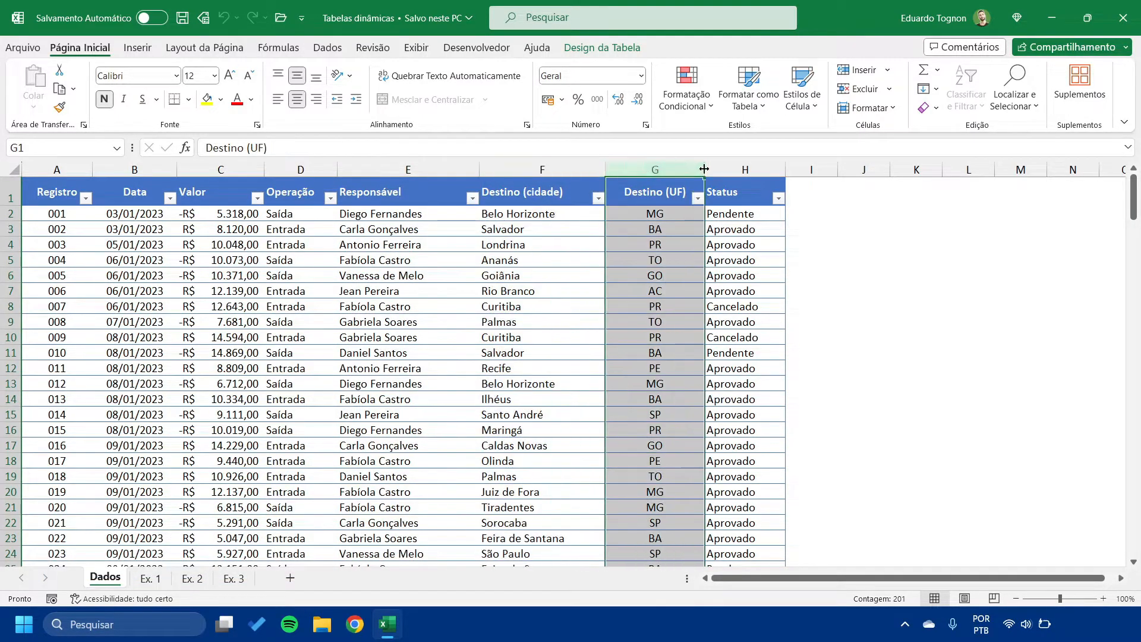
pyautogui.click(760, 170)
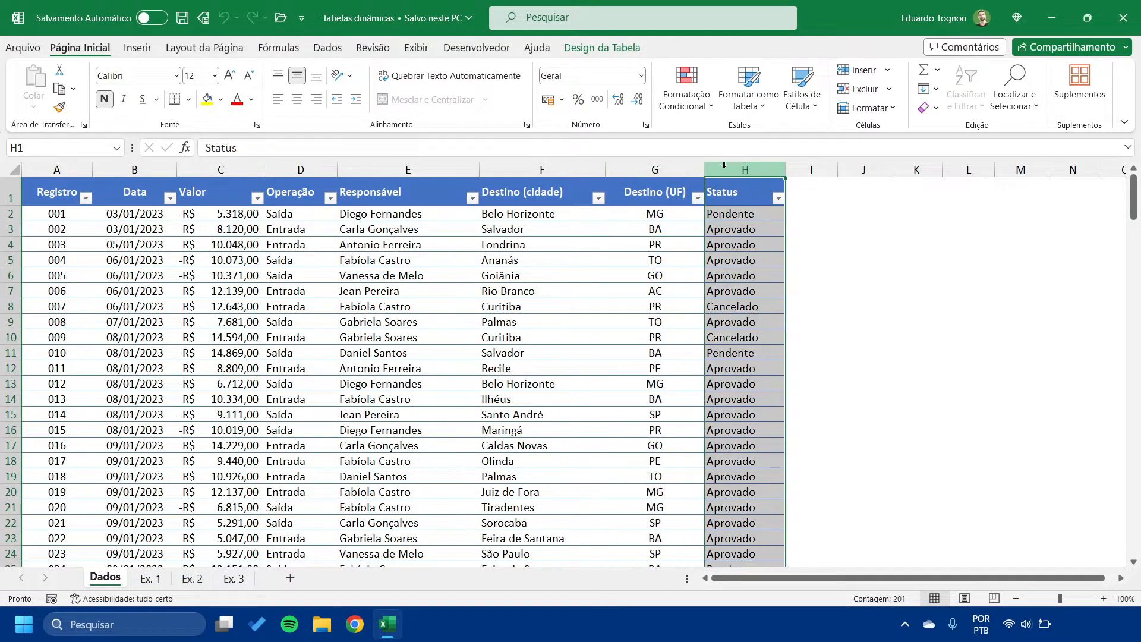
pyautogui.click(712, 226)
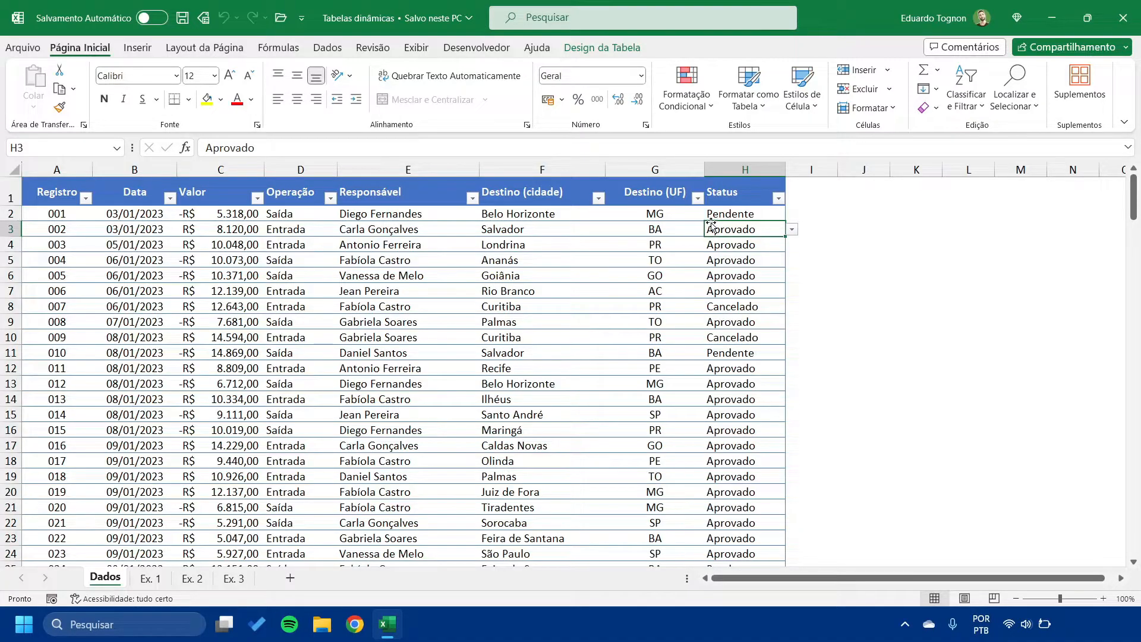
# Examine the Ex. 1 pivot table's BA city rows and its Entrada Total, Saída Total and Total Geral columns
pyautogui.click(156, 579)
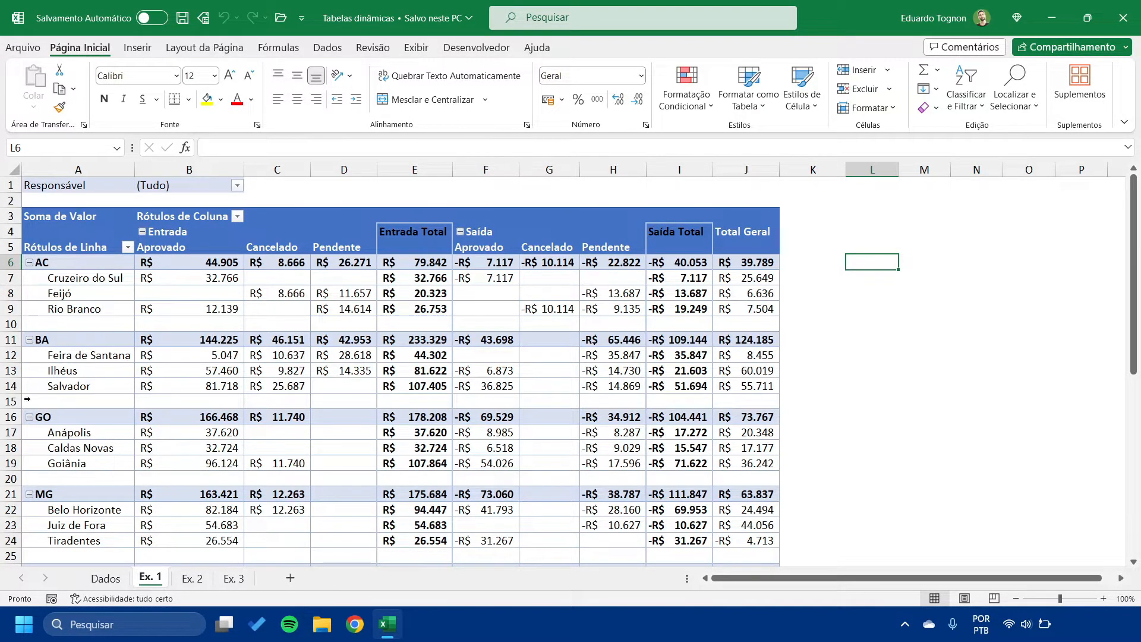
pyautogui.click(84, 357)
pyautogui.click(84, 375)
pyautogui.click(82, 392)
pyautogui.click(82, 391)
pyautogui.click(181, 359)
pyautogui.click(344, 370)
pyautogui.click(420, 368)
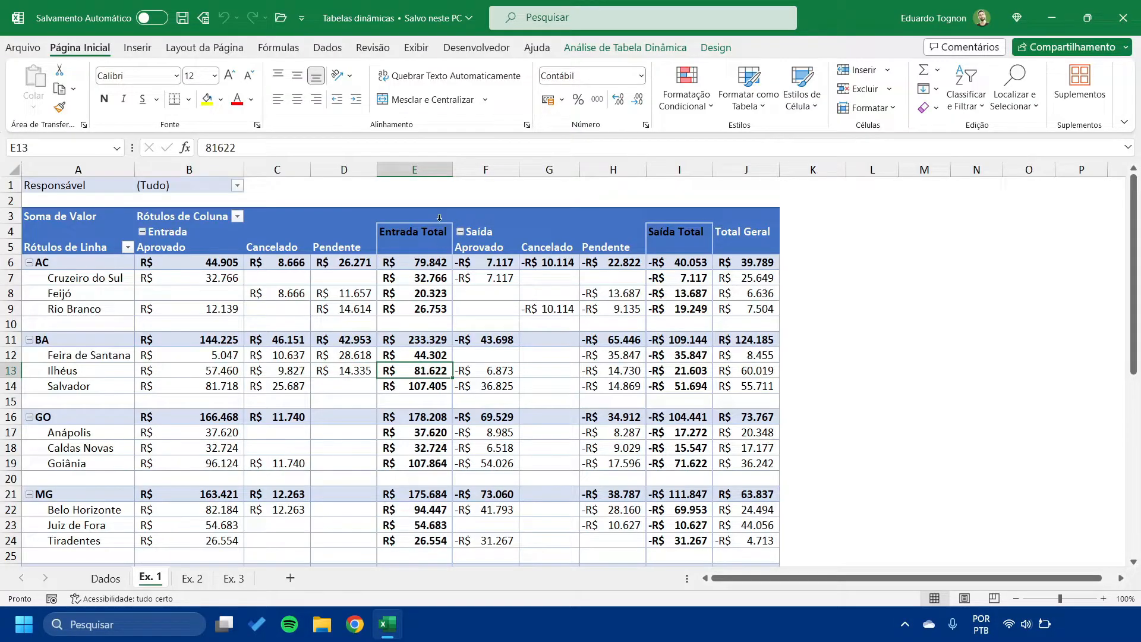
pyautogui.click(412, 166)
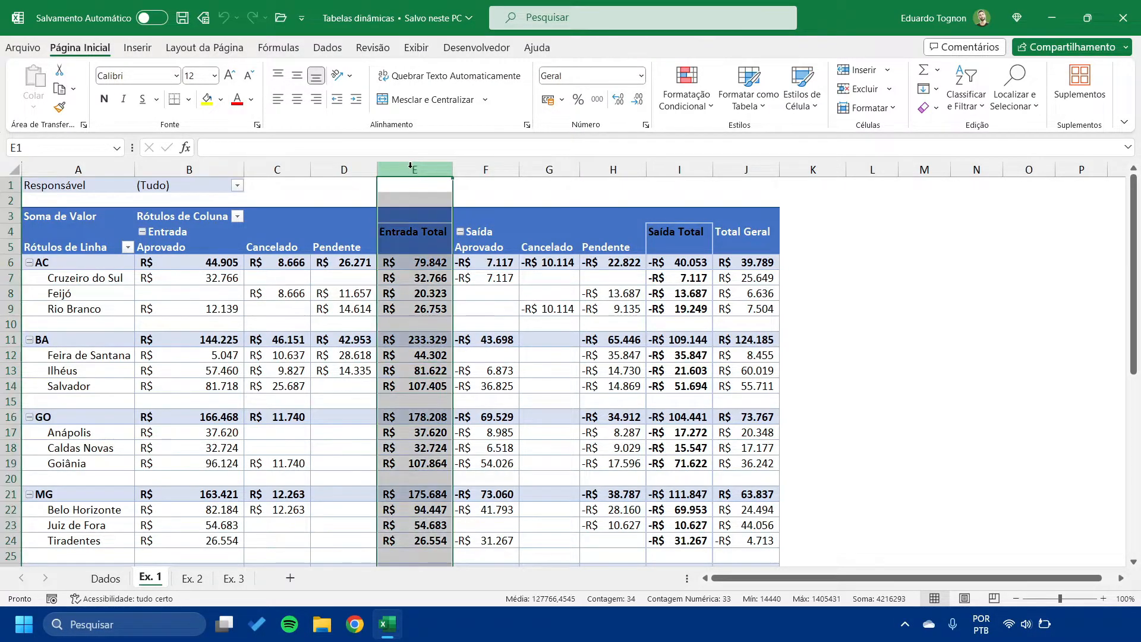
pyautogui.click(679, 169)
pyautogui.click(734, 161)
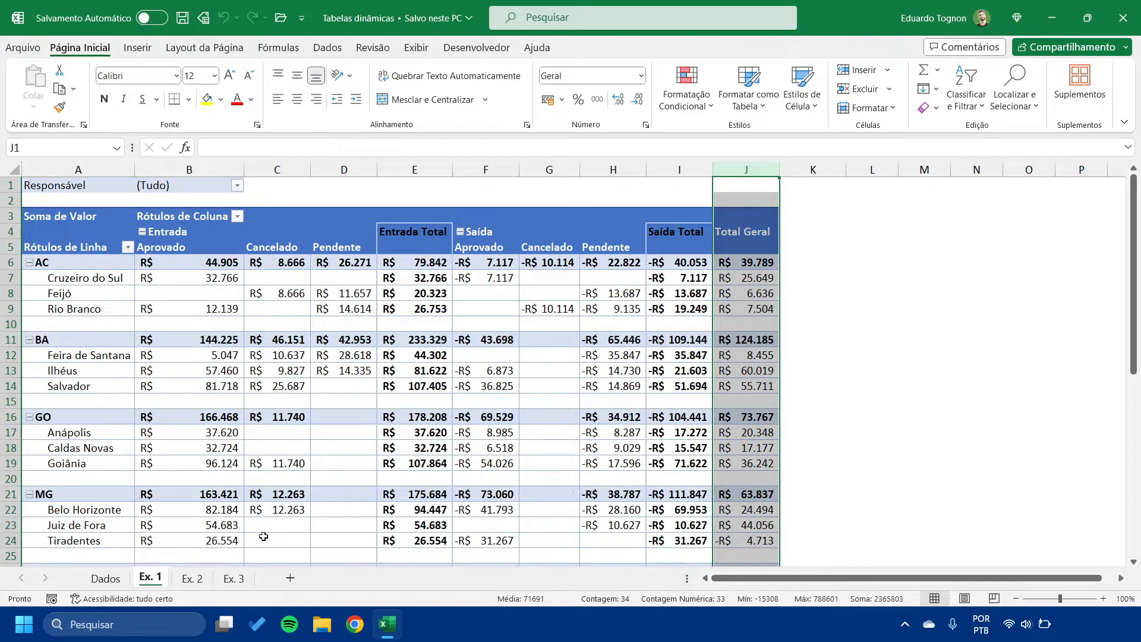
# Examine the city, Entrada, Saída and Total Geral columns of the pivot table on the Ex. 2 sheet
pyautogui.click(199, 577)
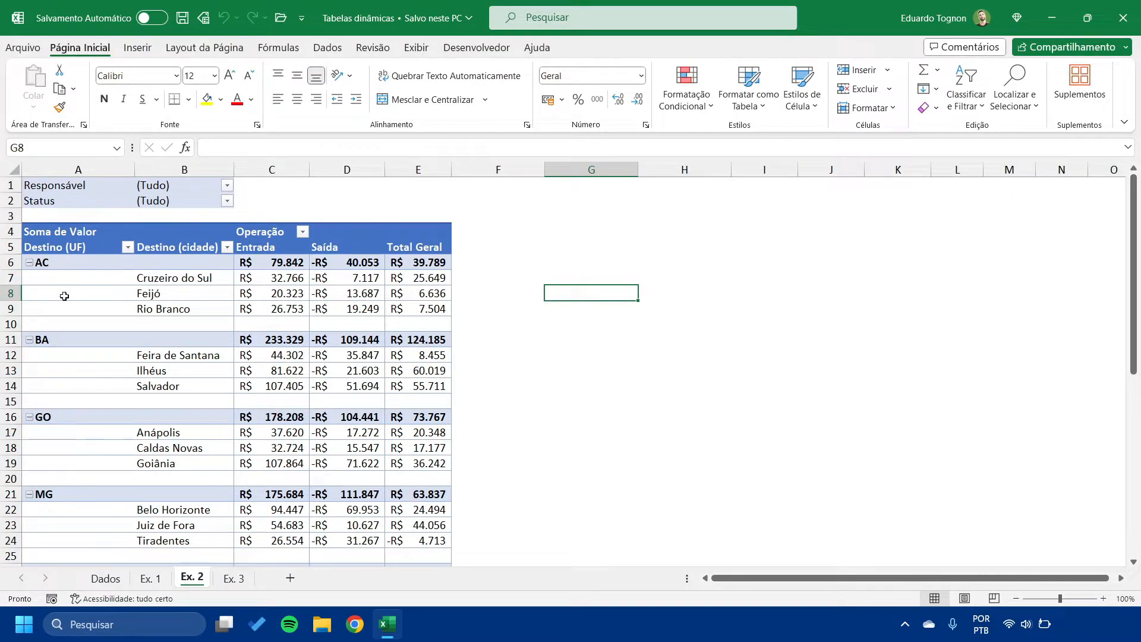
pyautogui.click(184, 169)
pyautogui.click(279, 170)
pyautogui.click(326, 169)
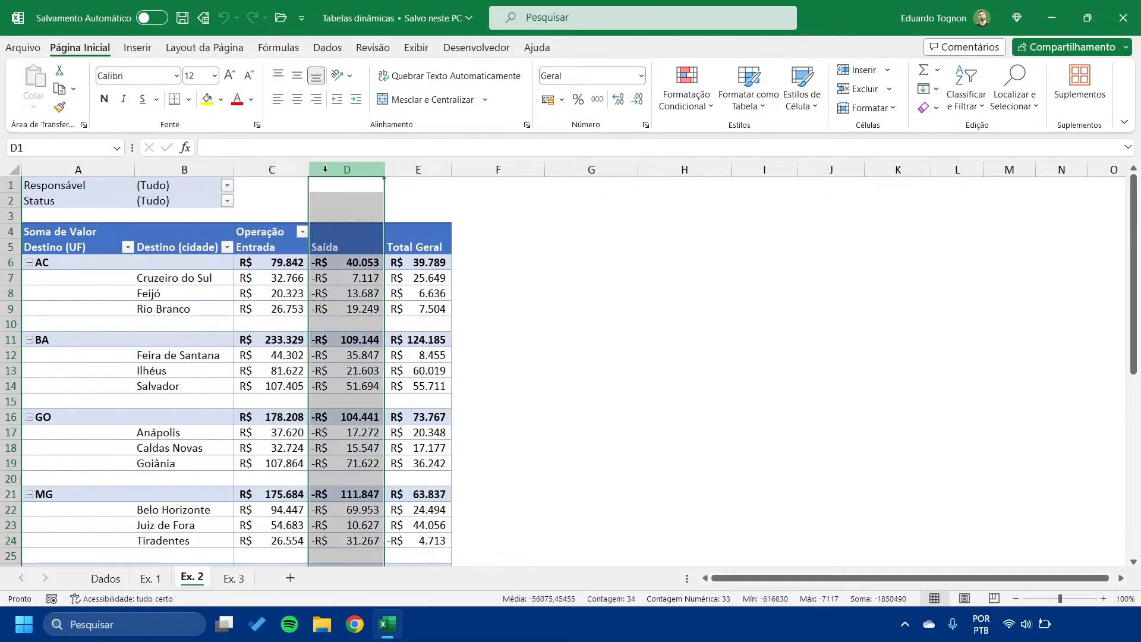
pyautogui.click(417, 170)
pyautogui.click(250, 184)
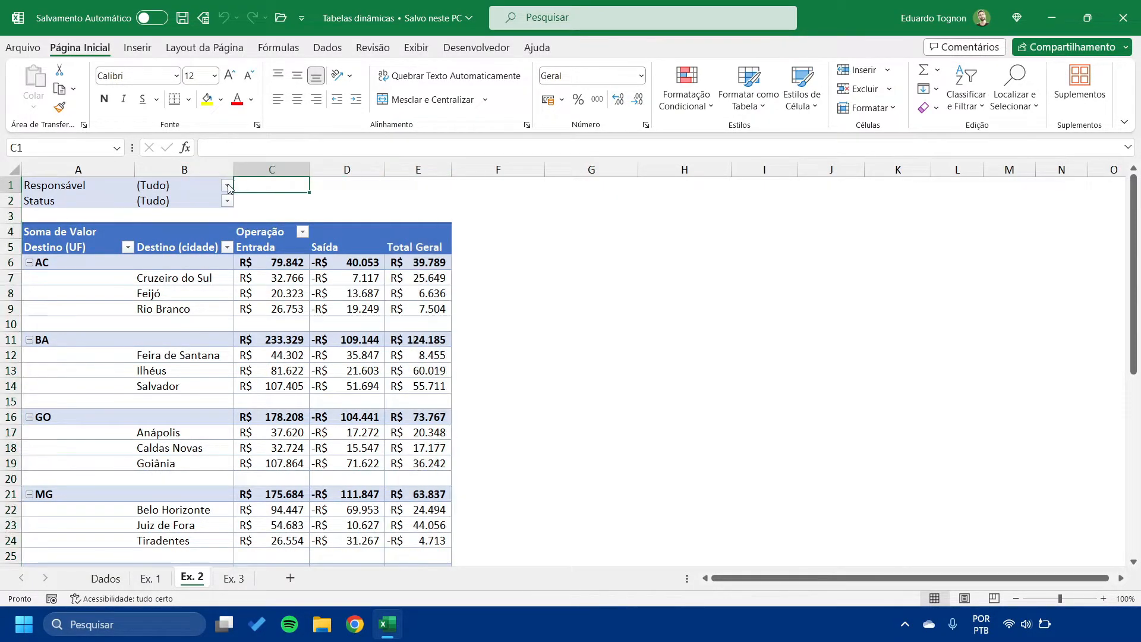
# Filter the Ex. 2 pivot table to the third person listed under Responsável and to the status Pendente
pyautogui.click(227, 185)
pyautogui.click(99, 261)
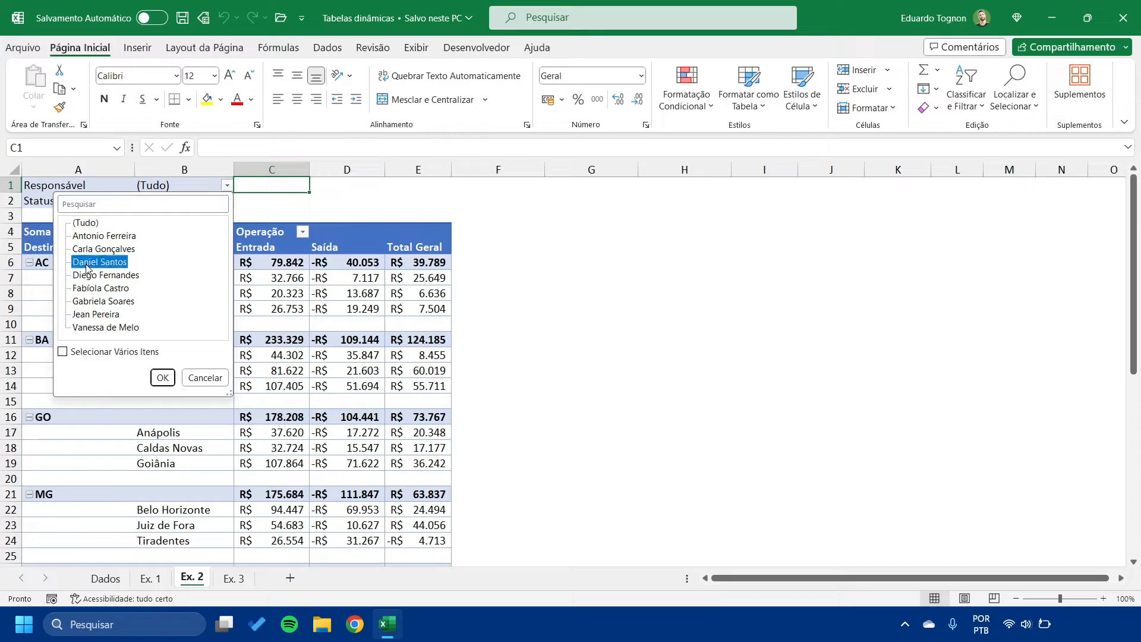
pyautogui.click(161, 377)
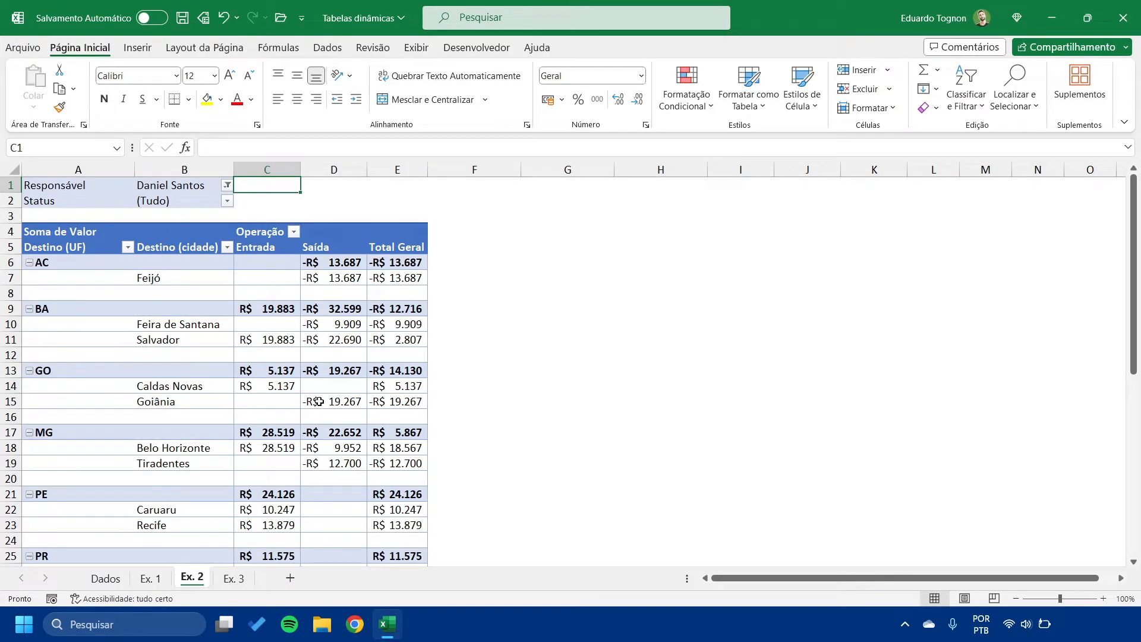
pyautogui.click(227, 201)
pyautogui.click(92, 278)
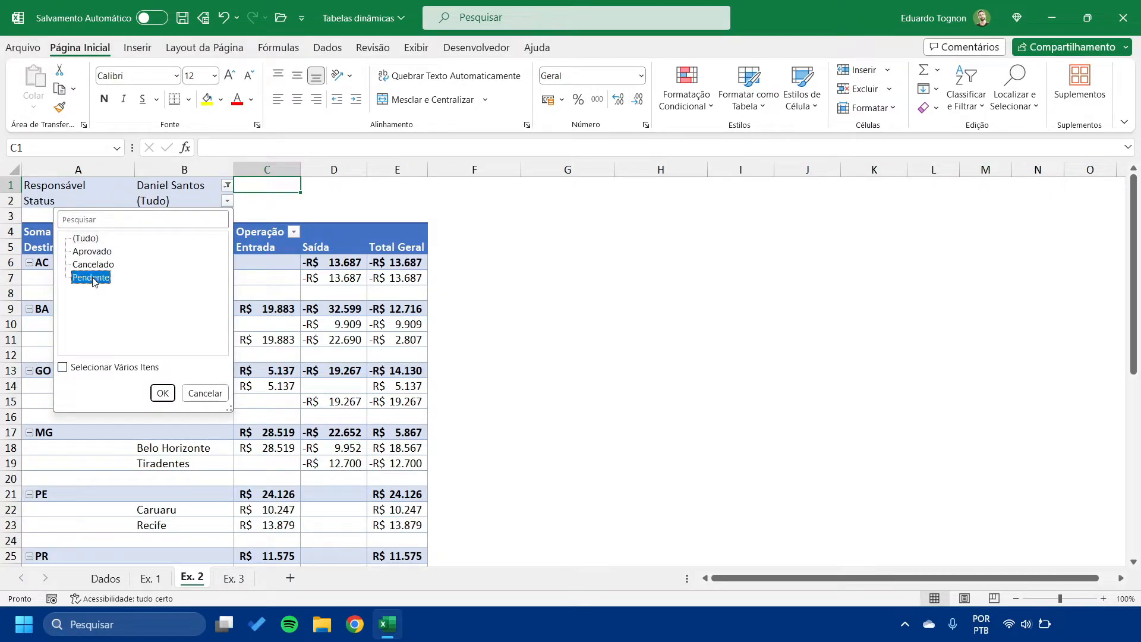
pyautogui.click(162, 393)
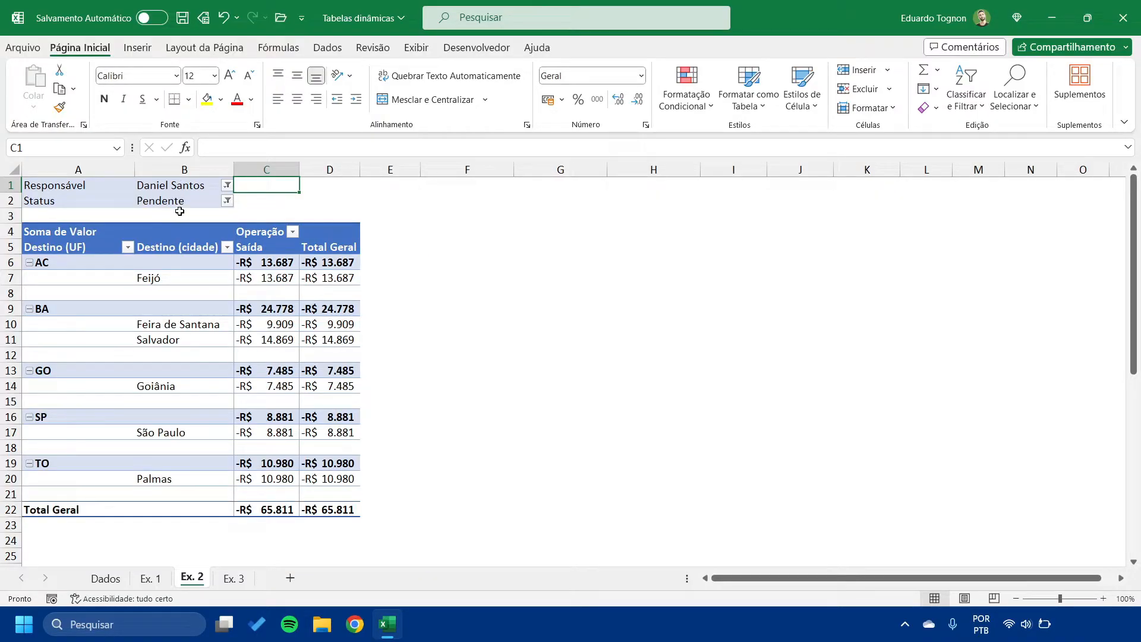
# Review the Ex. 3 pivot table from the Aprovado group down to the Total Geral row
pyautogui.click(234, 578)
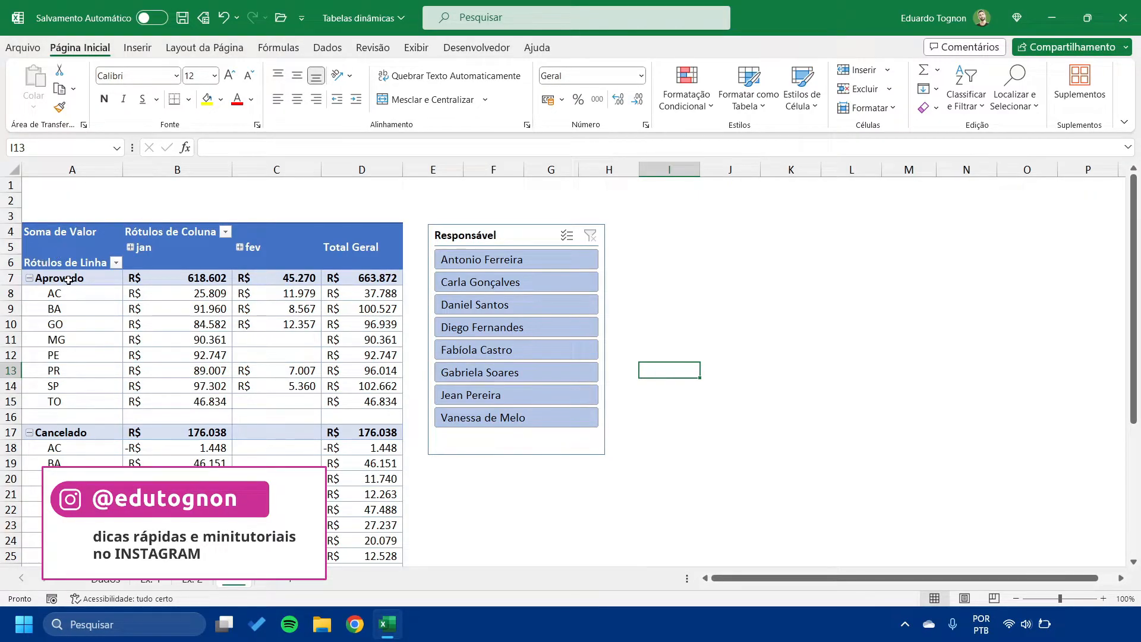
pyautogui.scroll(-2, 70, 279)
pyautogui.scroll(2, 73, 279)
pyautogui.scroll(-3, 92, 423)
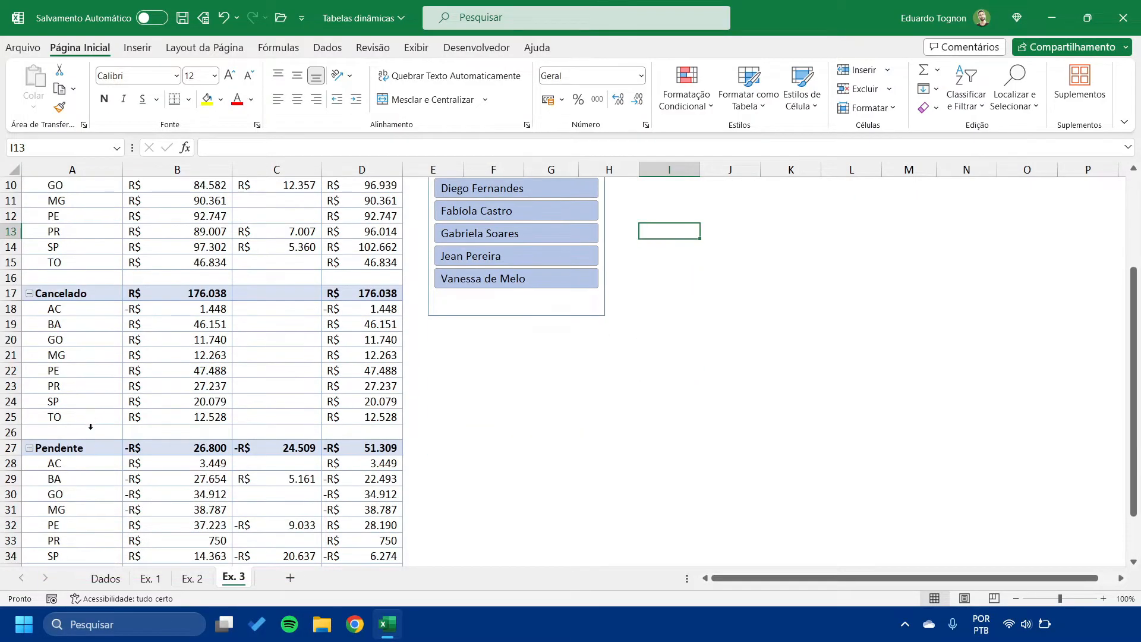
pyautogui.scroll(-3, 74, 440)
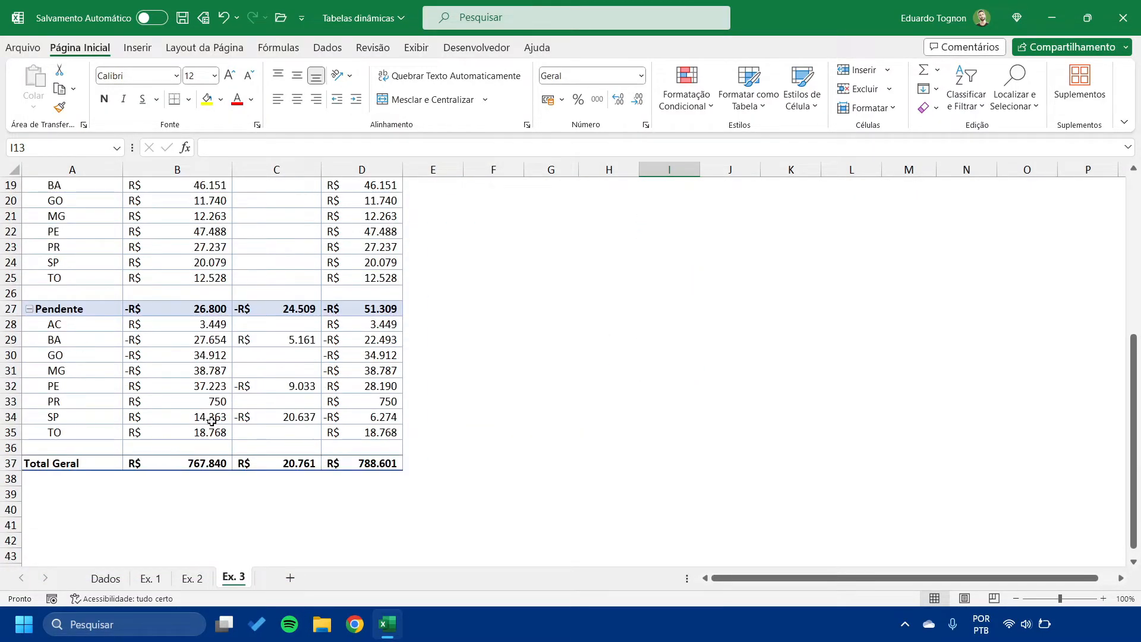
pyautogui.scroll(6, 211, 422)
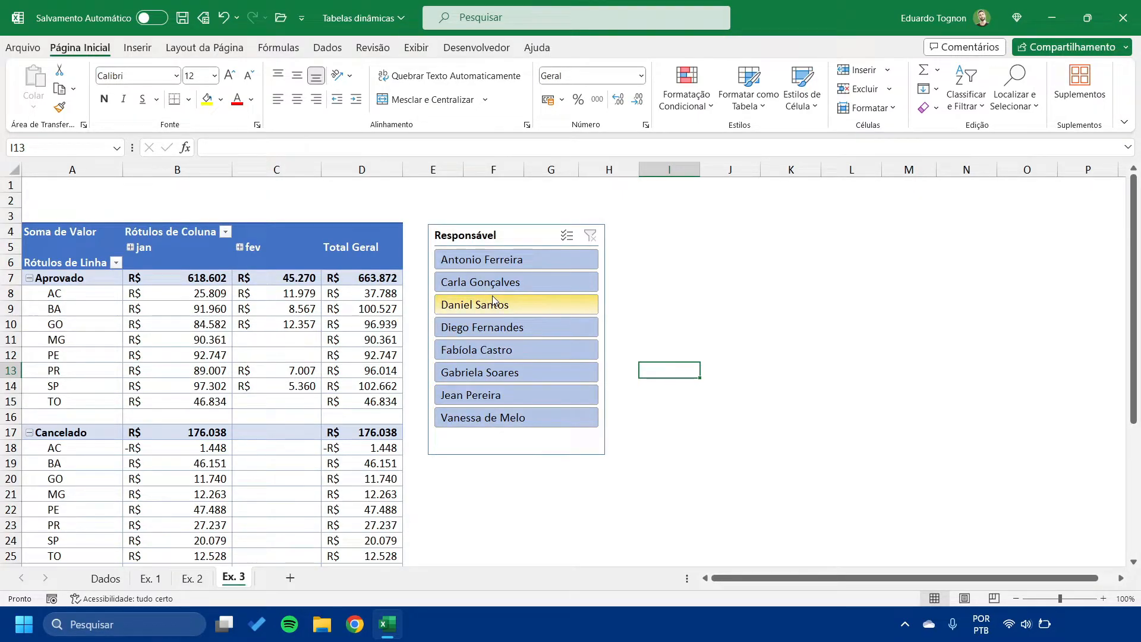
# Try single-person filters in the Responsável slicer and finish with the third through seventh listed people selected
pyautogui.click(508, 355)
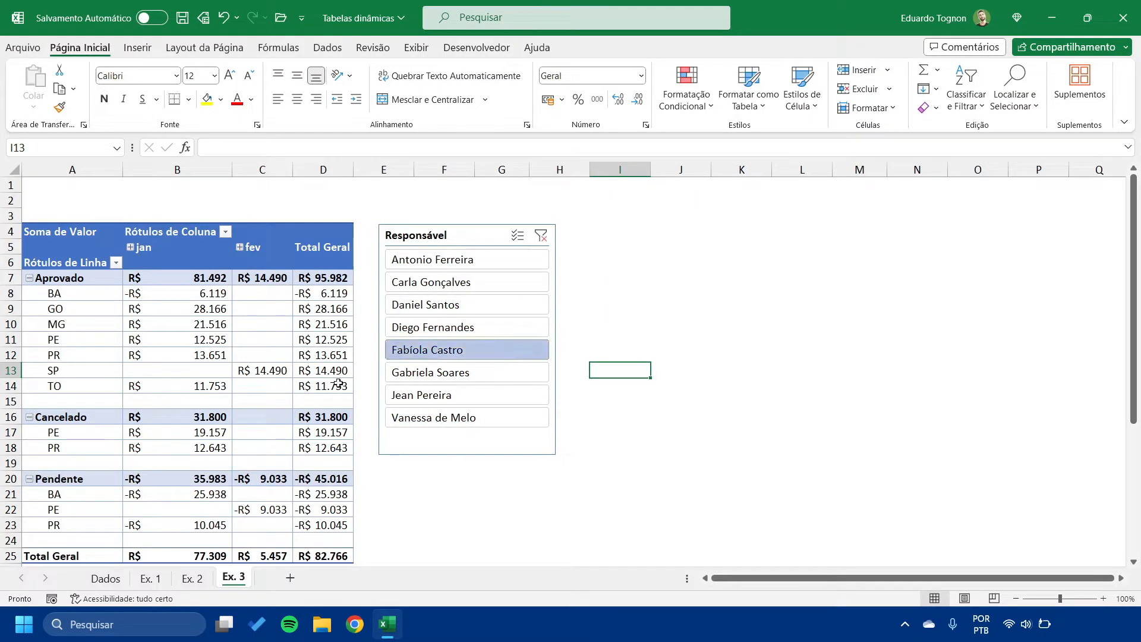
pyautogui.click(452, 304)
pyautogui.click(447, 393)
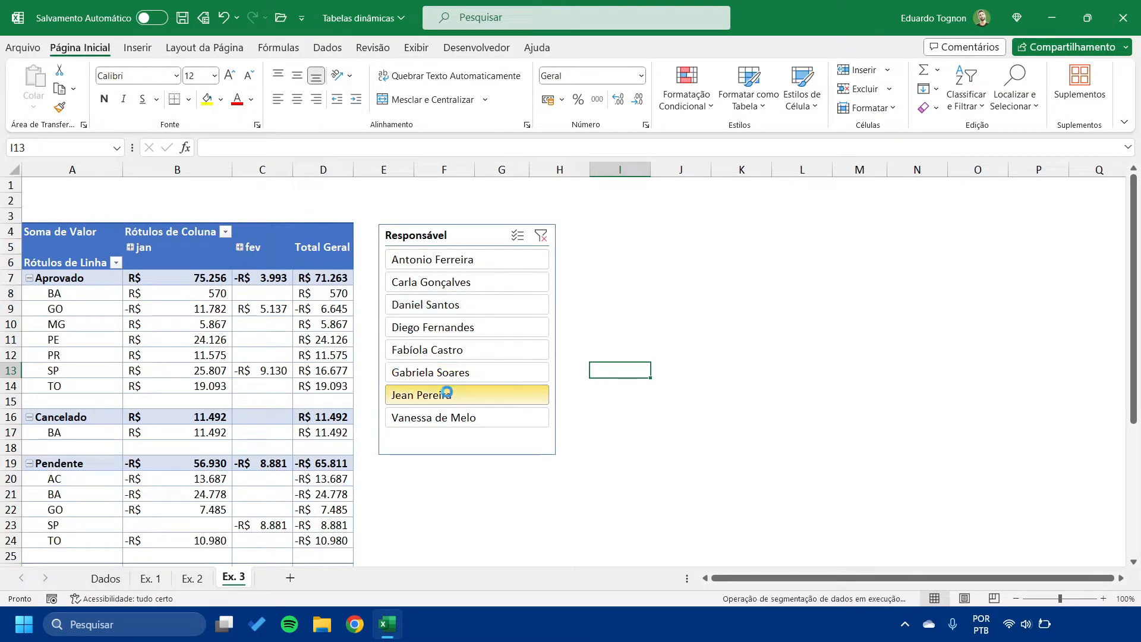
pyautogui.moveTo(544, 395); pyautogui.dragTo(476, 304)
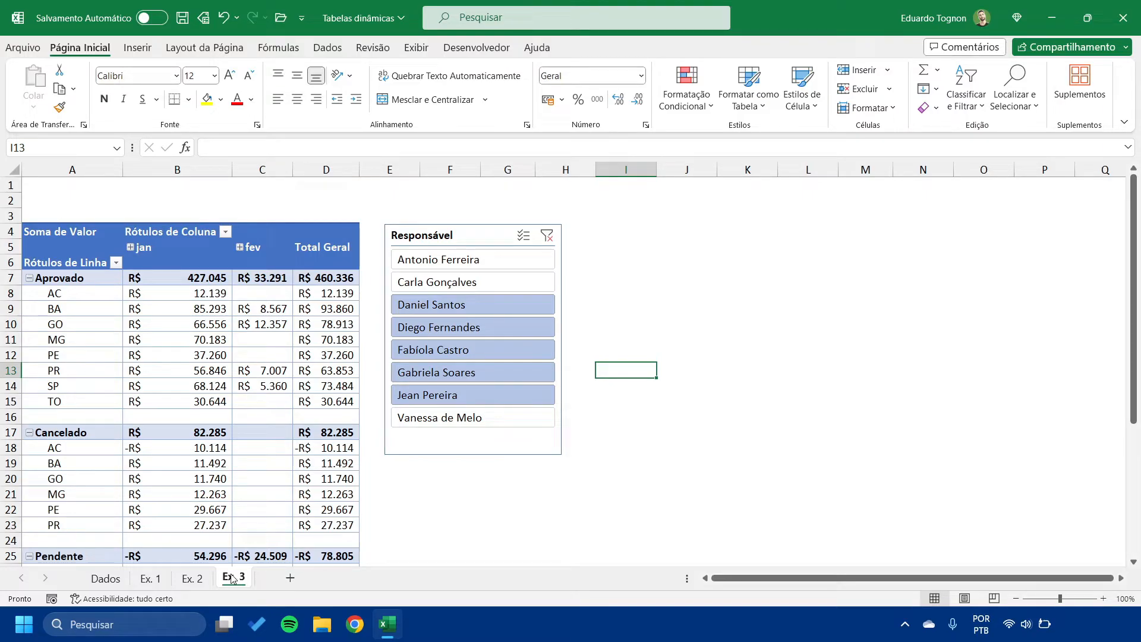
# Return to the Dados sheet with the source table
pyautogui.click(101, 578)
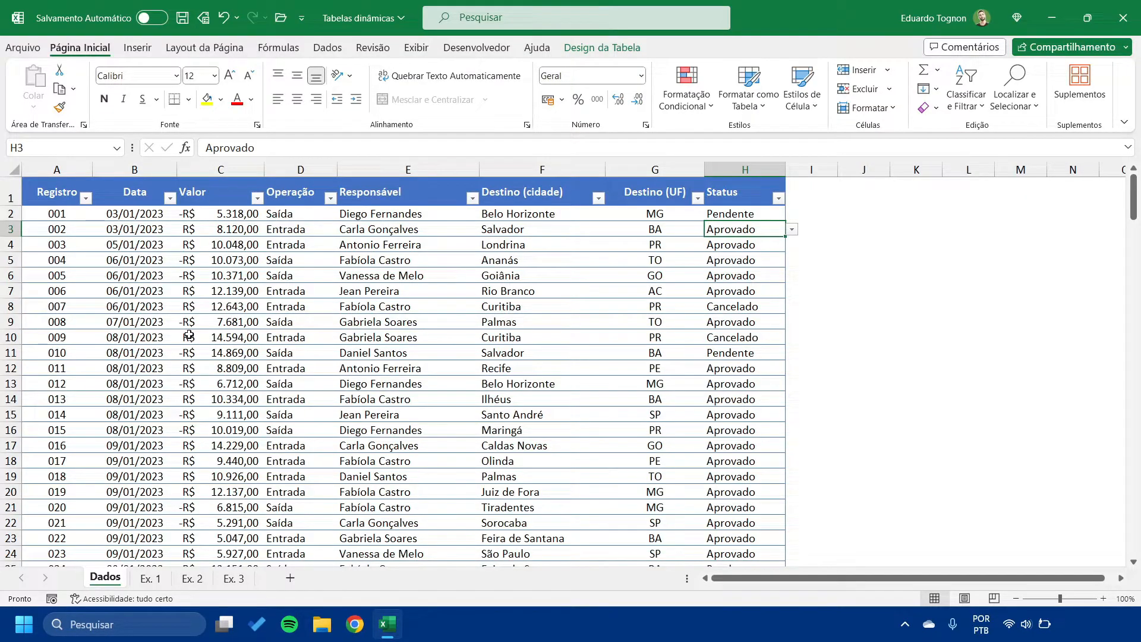
# Convert the source data table on the Dados sheet into a normal range
pyautogui.click(150, 274)
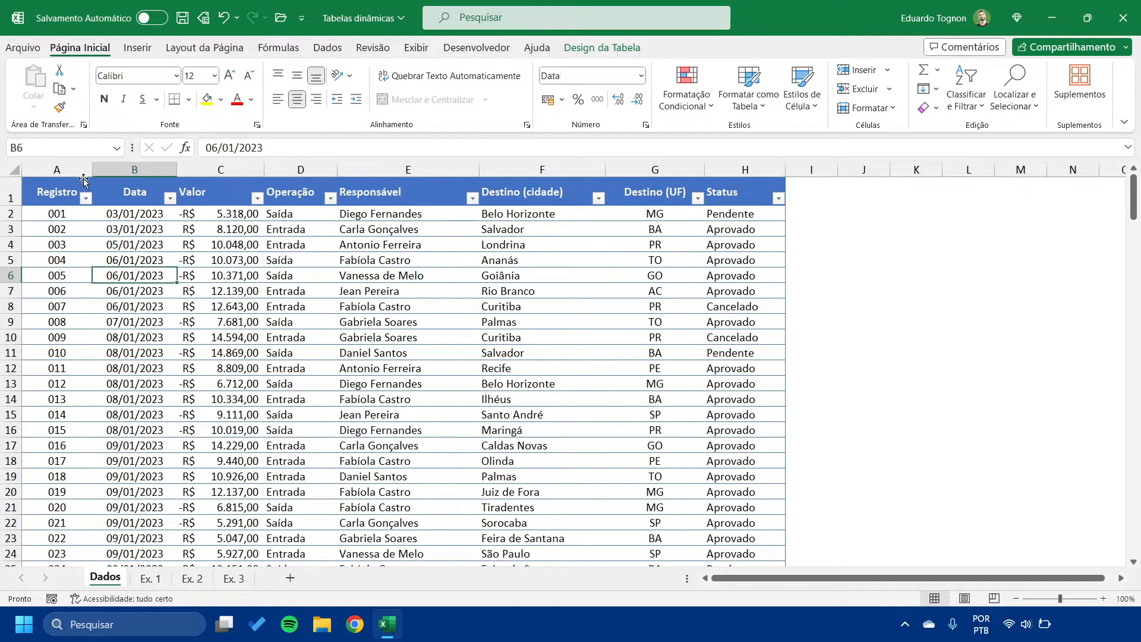
pyautogui.click(54, 193)
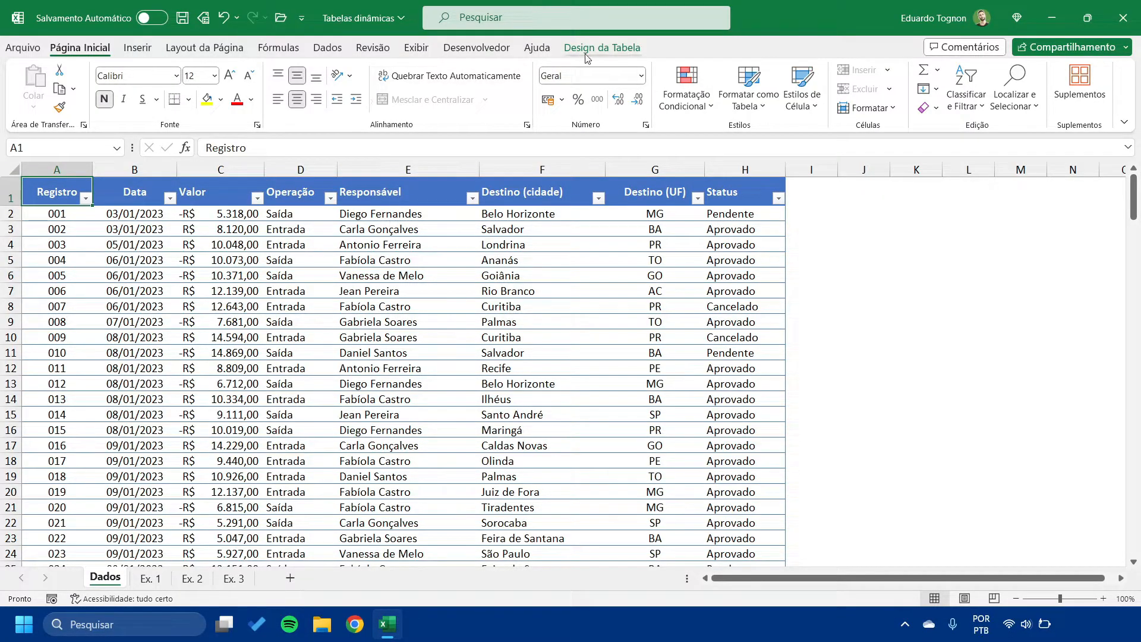
pyautogui.click(602, 47)
pyautogui.click(196, 107)
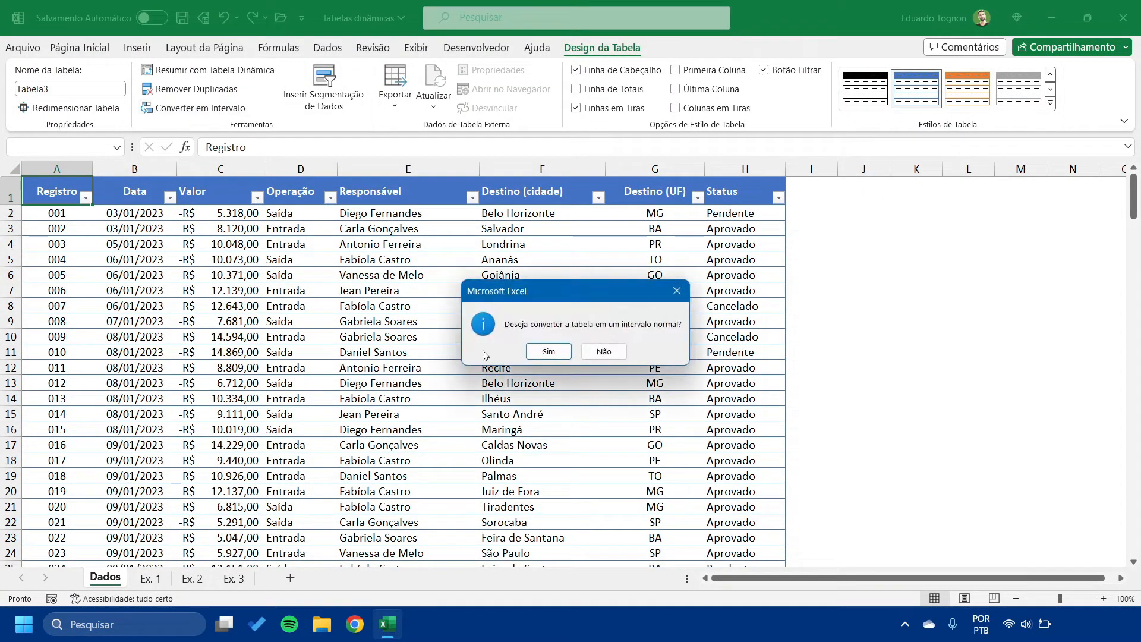
pyautogui.click(546, 347)
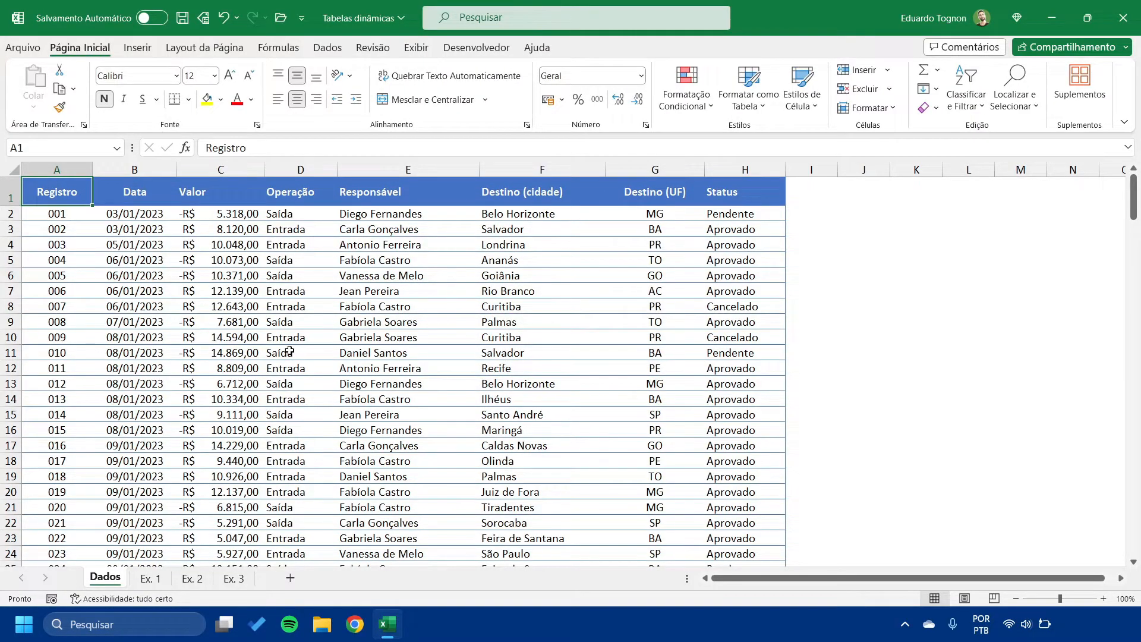
pyautogui.click(357, 404)
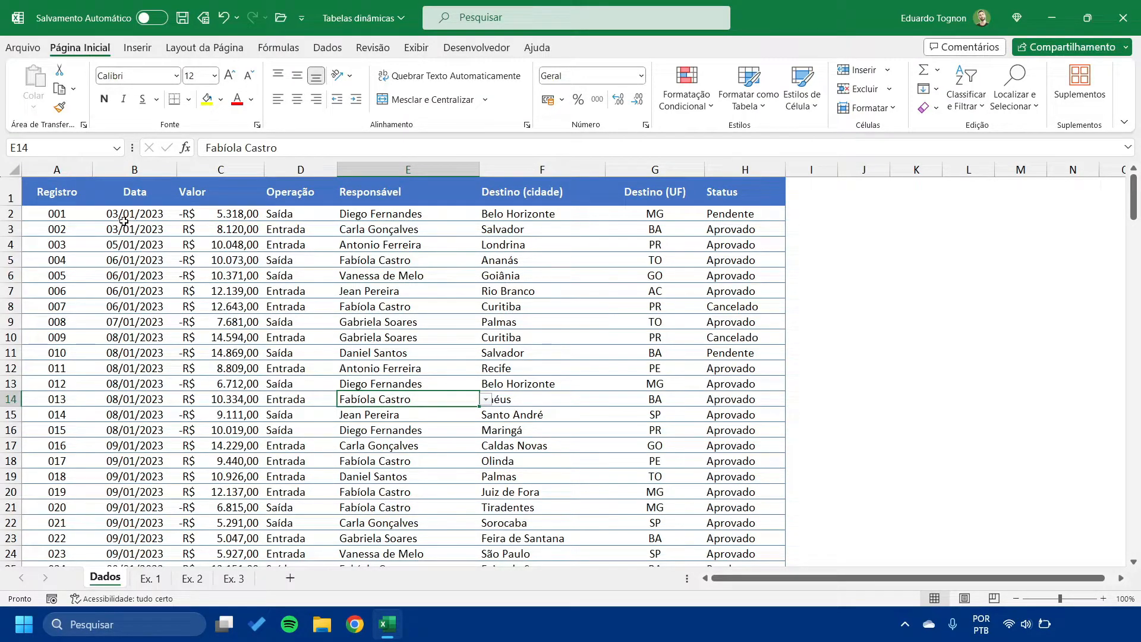
# Review the plain data range on the Dados sheet, from the header row down through the records and across to the Status column
pyautogui.scroll(-5, 501, 275)
pyautogui.scroll(5, 501, 275)
pyautogui.scroll(-20, 223, 390)
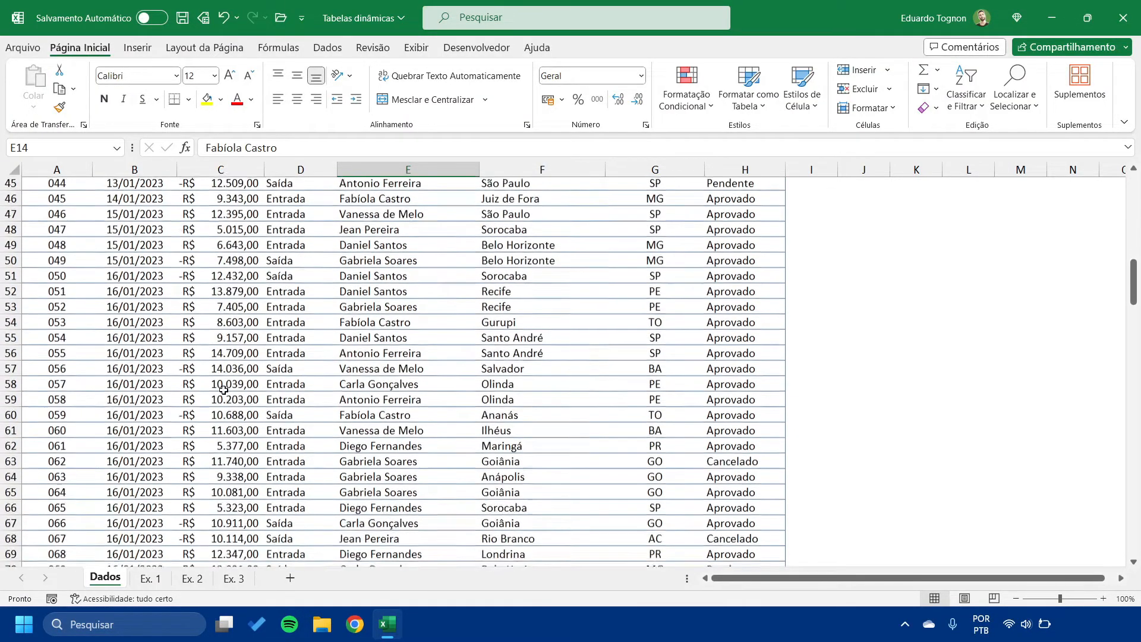
pyautogui.scroll(6, 223, 389)
pyautogui.scroll(17, 224, 389)
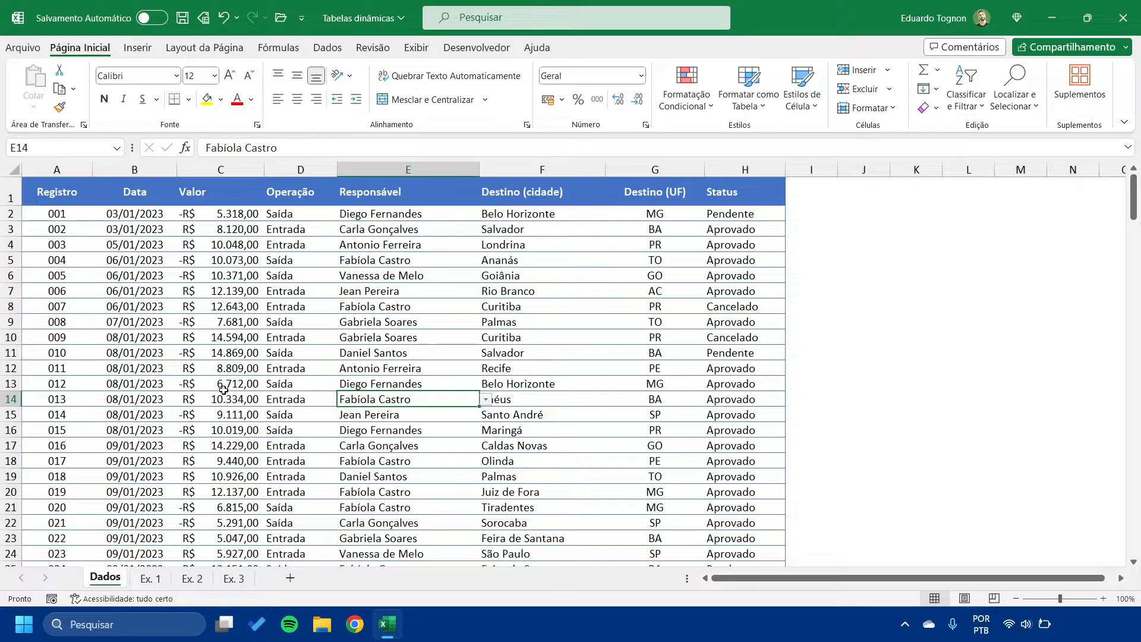
pyautogui.click(124, 305)
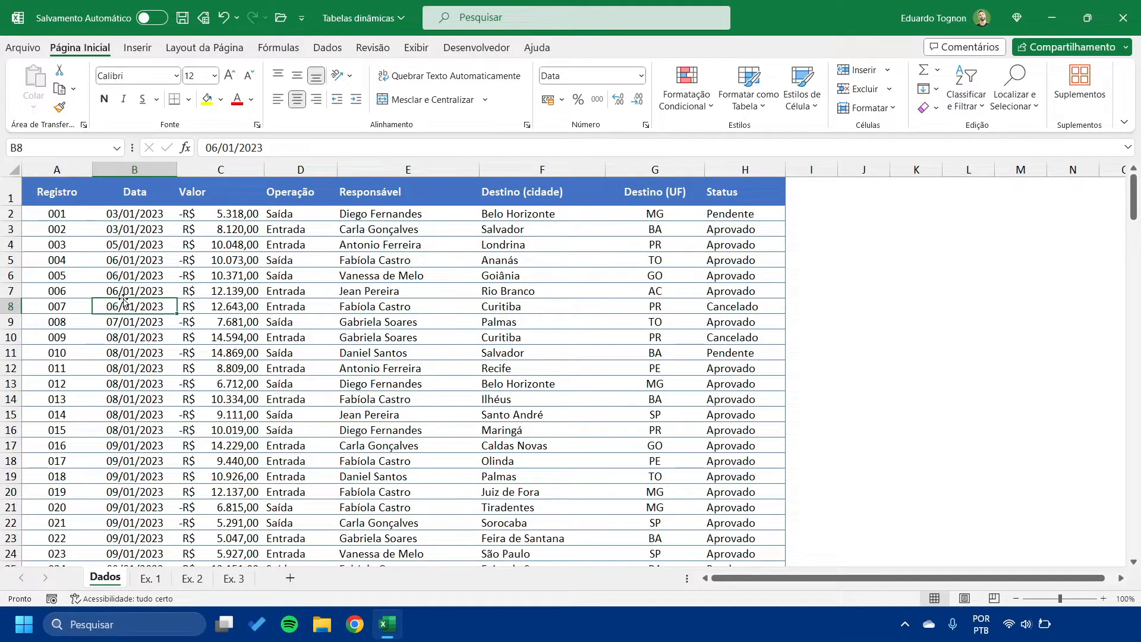
pyautogui.click(113, 242)
pyautogui.click(38, 193)
pyautogui.moveTo(37, 194); pyautogui.dragTo(726, 523)
pyautogui.click(258, 246)
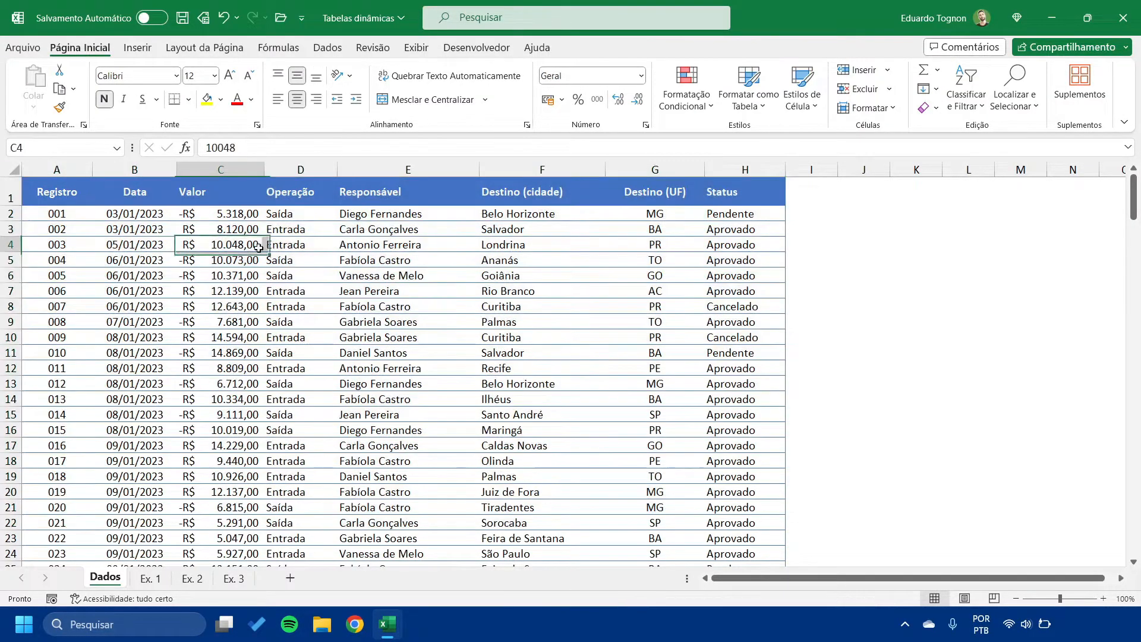
# Format the whole data range $A$1:$H$201 as a table with headers, using the light blue banded style
pyautogui.click(132, 260)
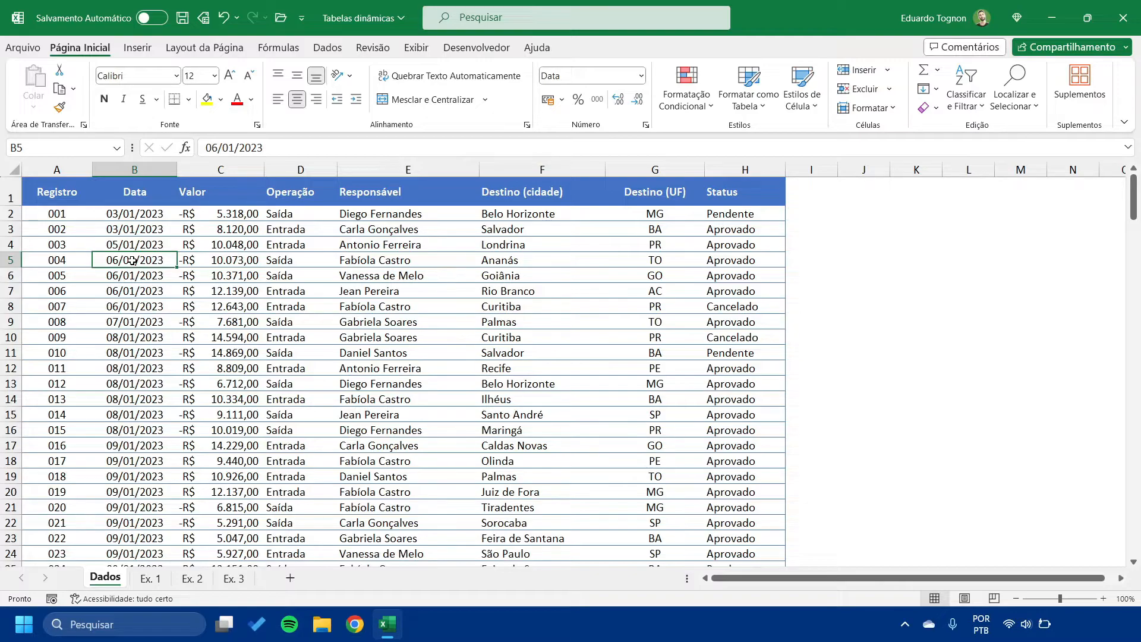
pyautogui.hotkey('ctrl', 'a')
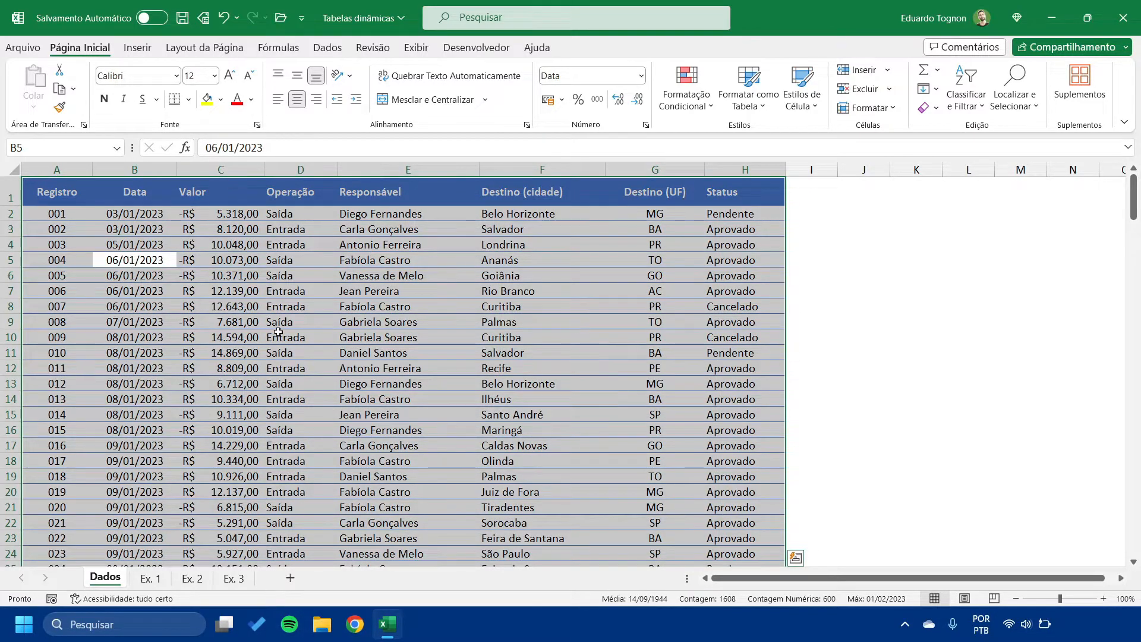
pyautogui.scroll(-14, 278, 331)
pyautogui.scroll(8, 282, 332)
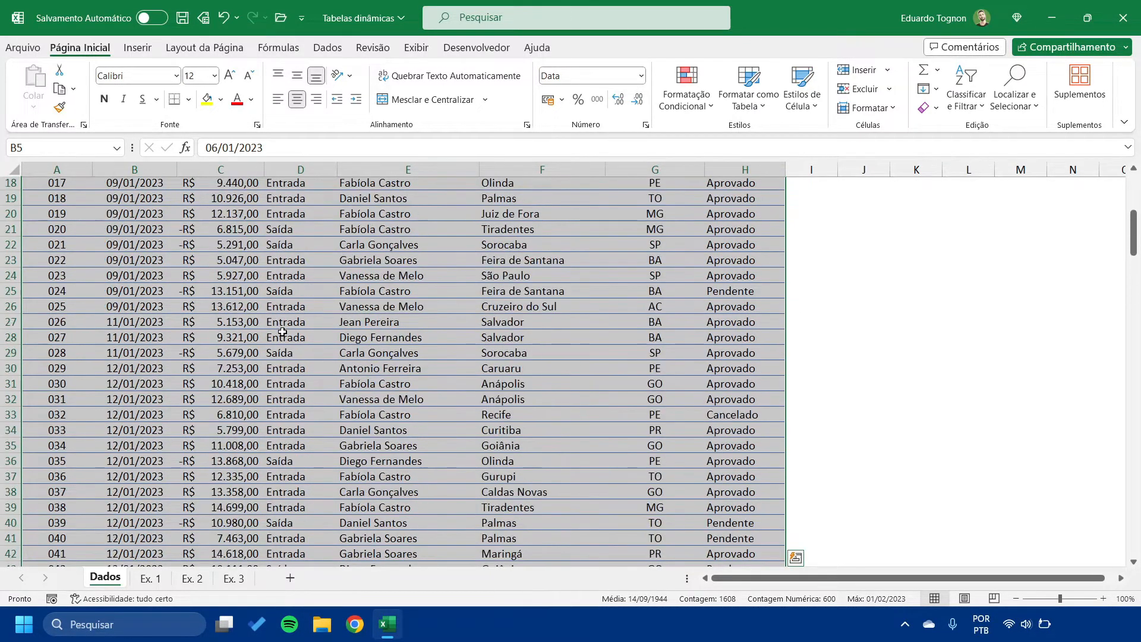
pyautogui.scroll(6, 282, 332)
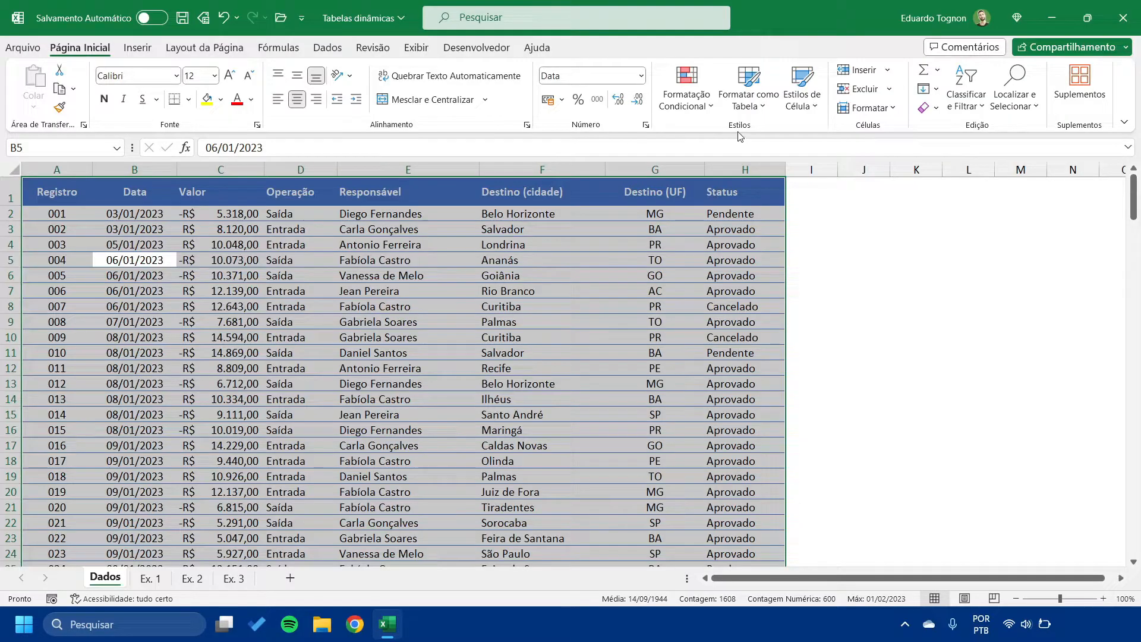
pyautogui.click(749, 89)
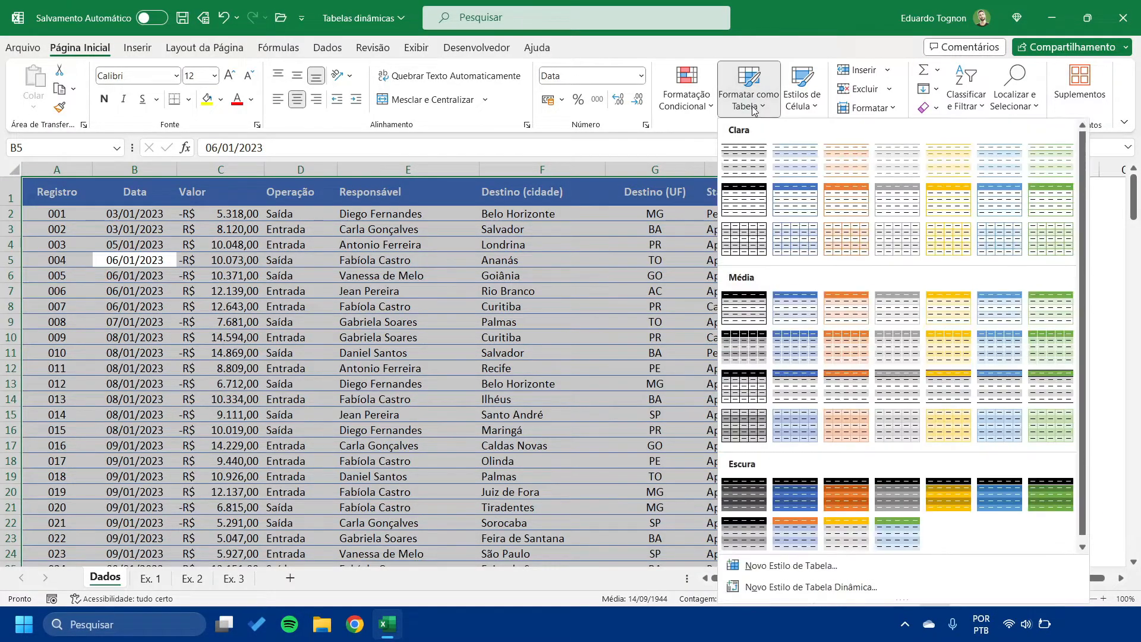
pyautogui.click(794, 168)
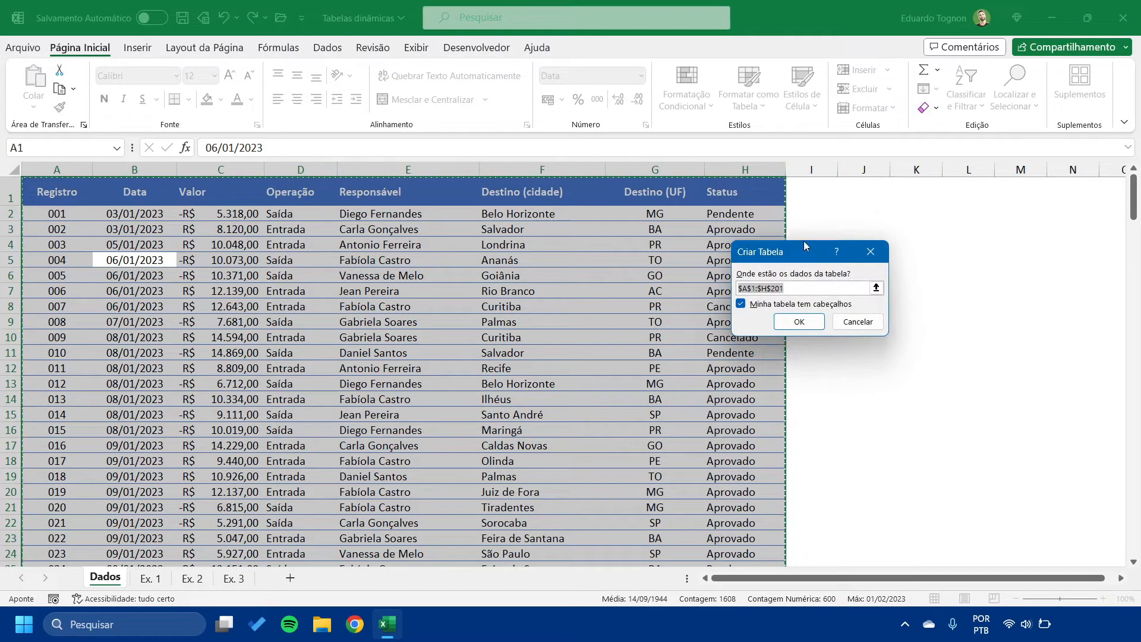
pyautogui.moveTo(805, 245); pyautogui.dragTo(656, 247)
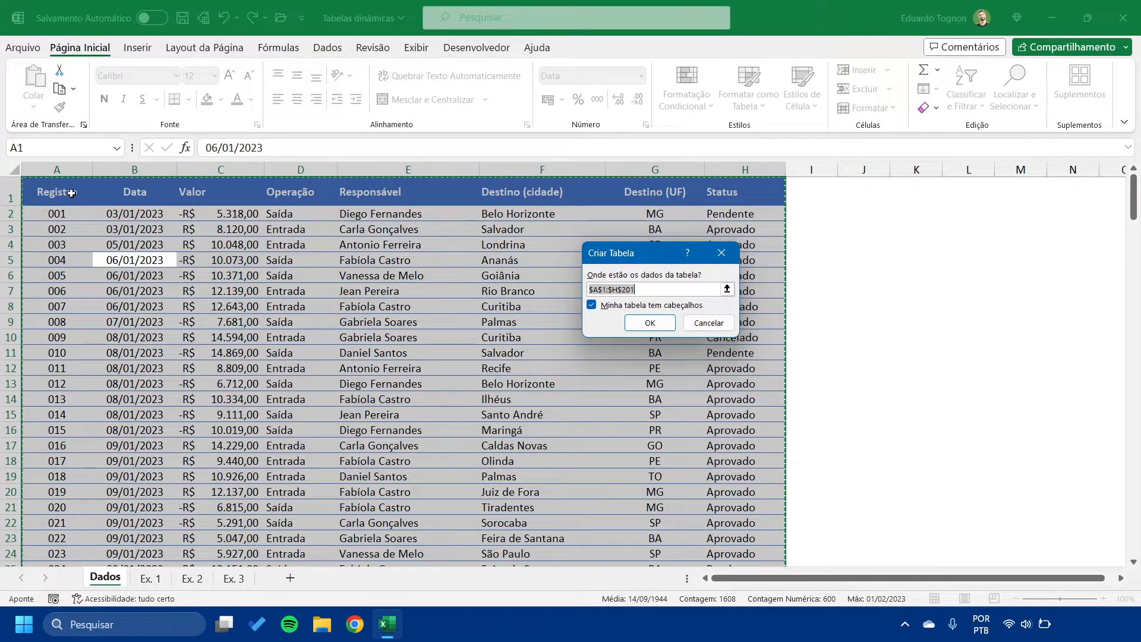
pyautogui.click(594, 308)
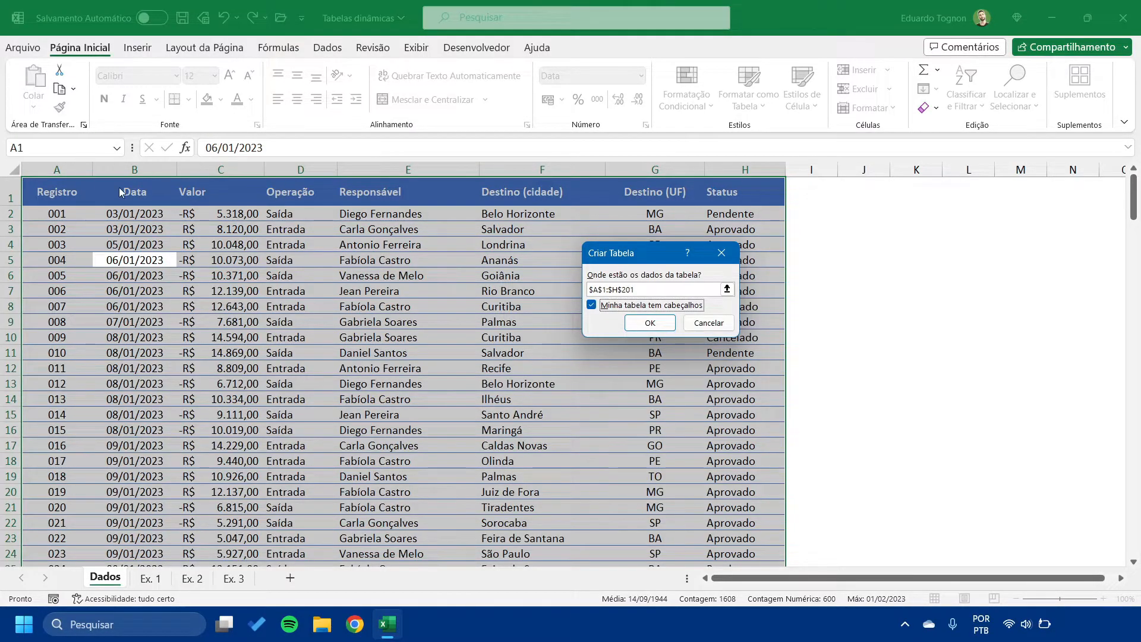
pyautogui.click(655, 324)
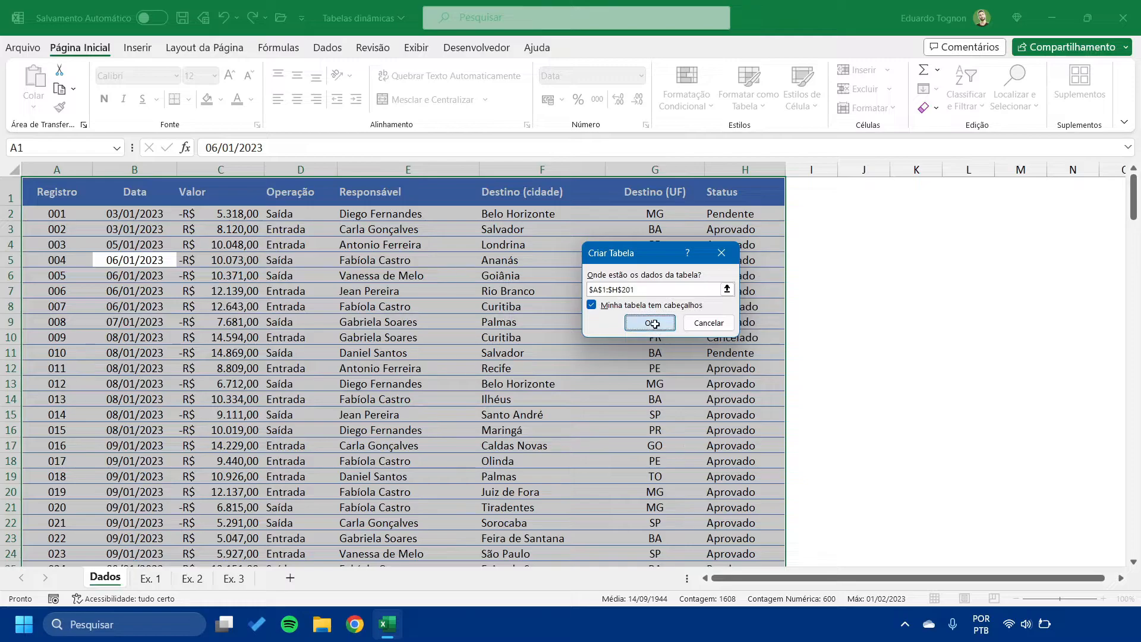
pyautogui.click(512, 315)
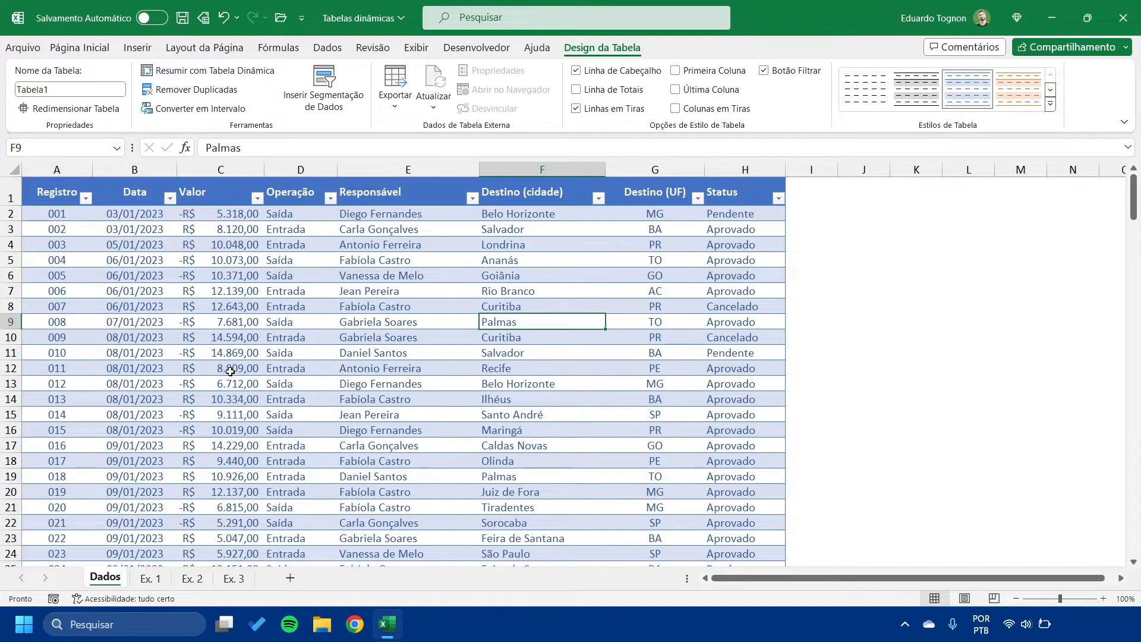
# Examine the new table's banded rows, its column headings further down the sheet and the Registro filter options
pyautogui.scroll(-15, 229, 370)
pyautogui.scroll(15, 229, 370)
pyautogui.click(95, 198)
pyautogui.click(85, 198)
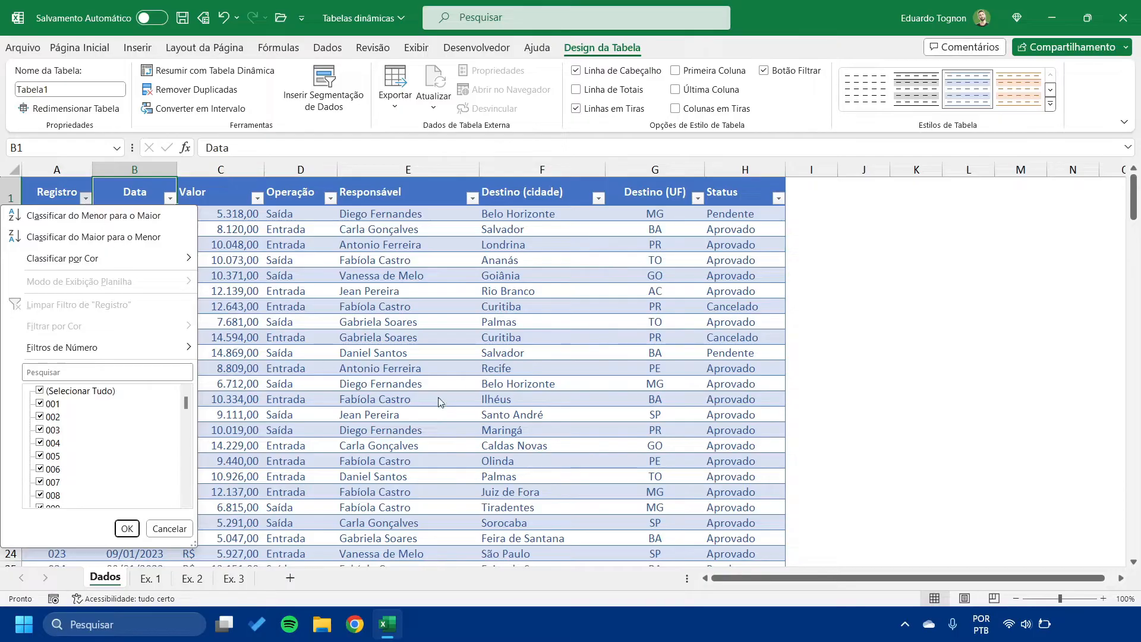
pyautogui.press('Escape')
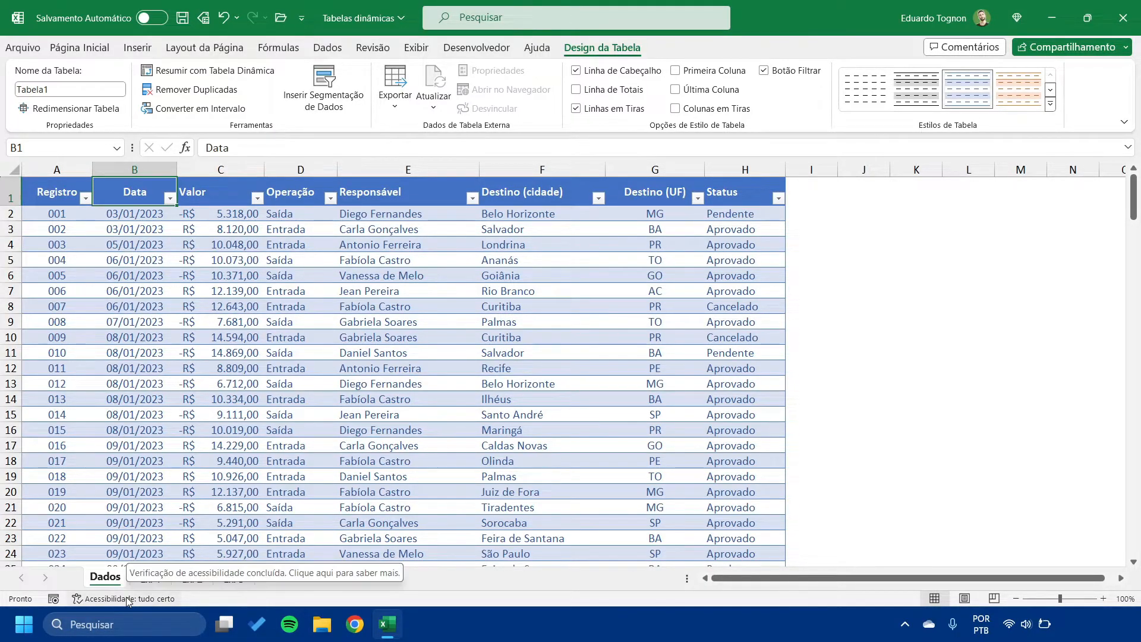
pyautogui.scroll(-19, 179, 356)
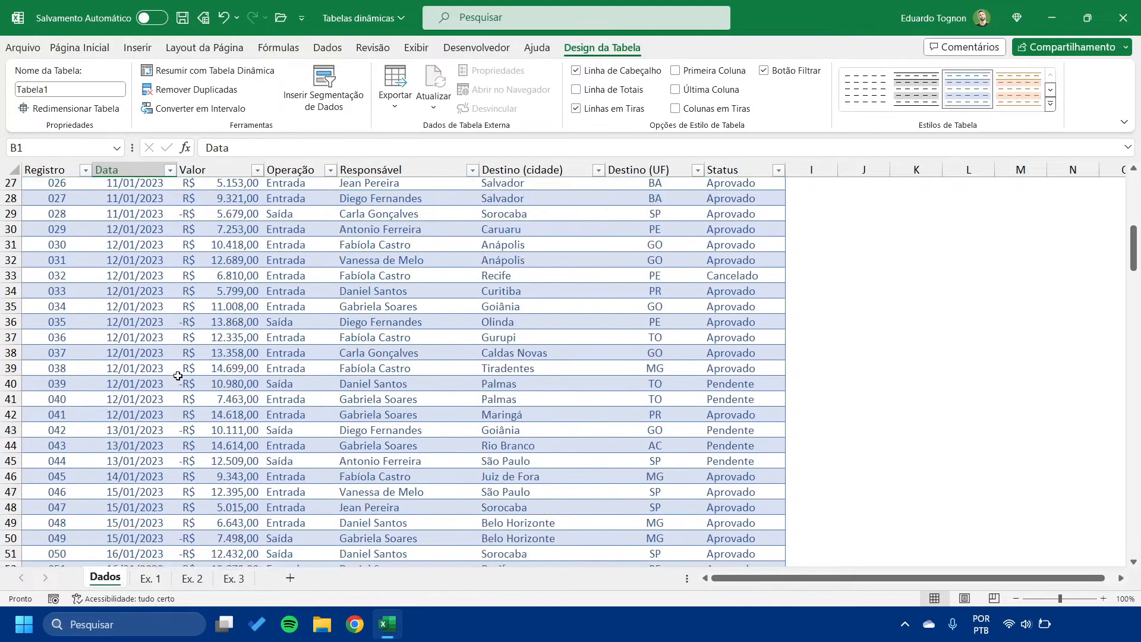
pyautogui.scroll(12, 177, 375)
pyautogui.scroll(7, 178, 375)
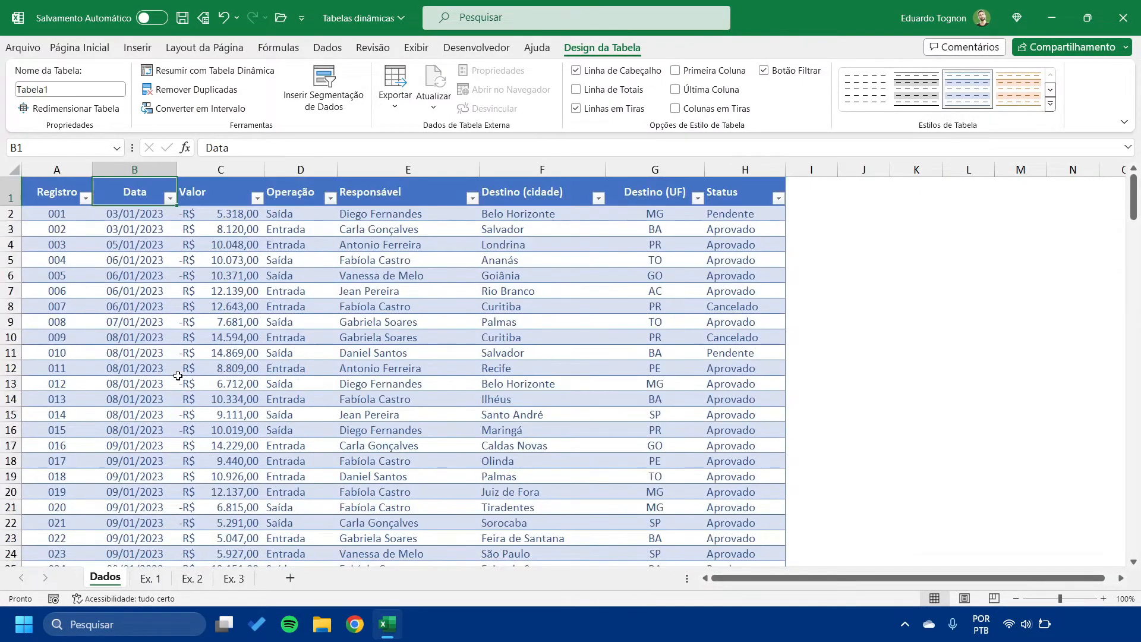
# Check the table's name in its design properties
pyautogui.click(89, 46)
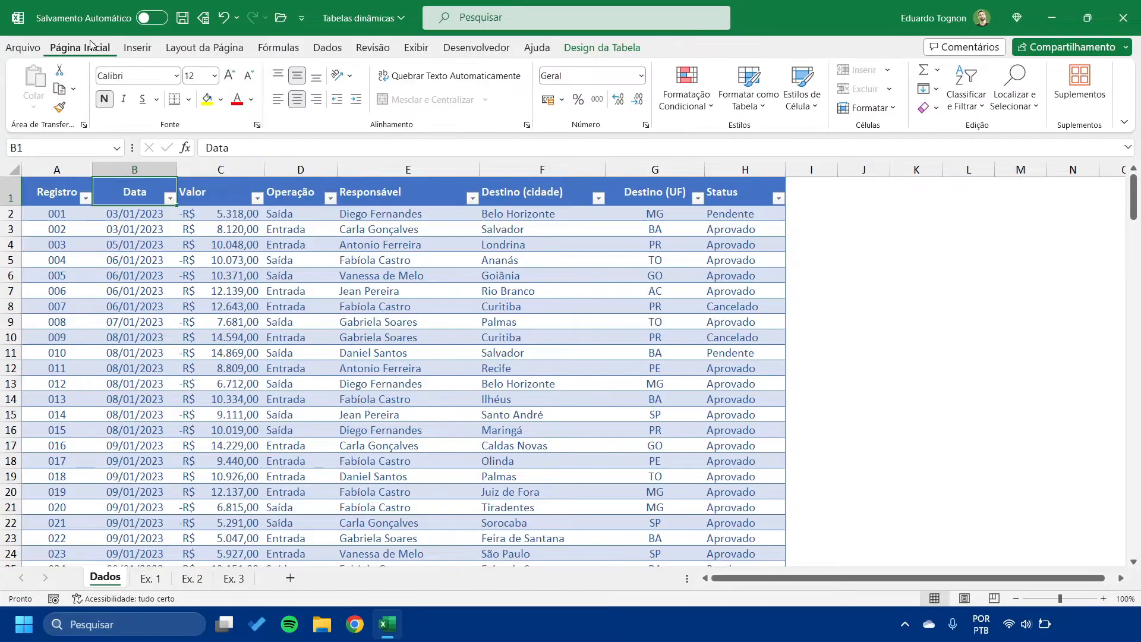
pyautogui.click(287, 307)
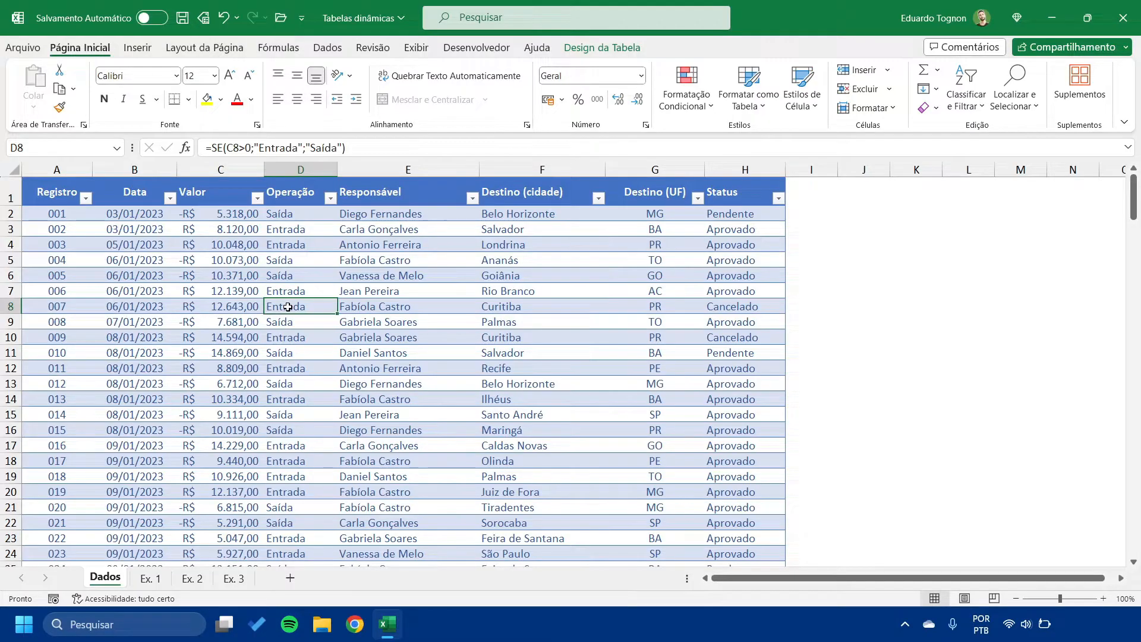
pyautogui.click(149, 51)
pyautogui.click(261, 351)
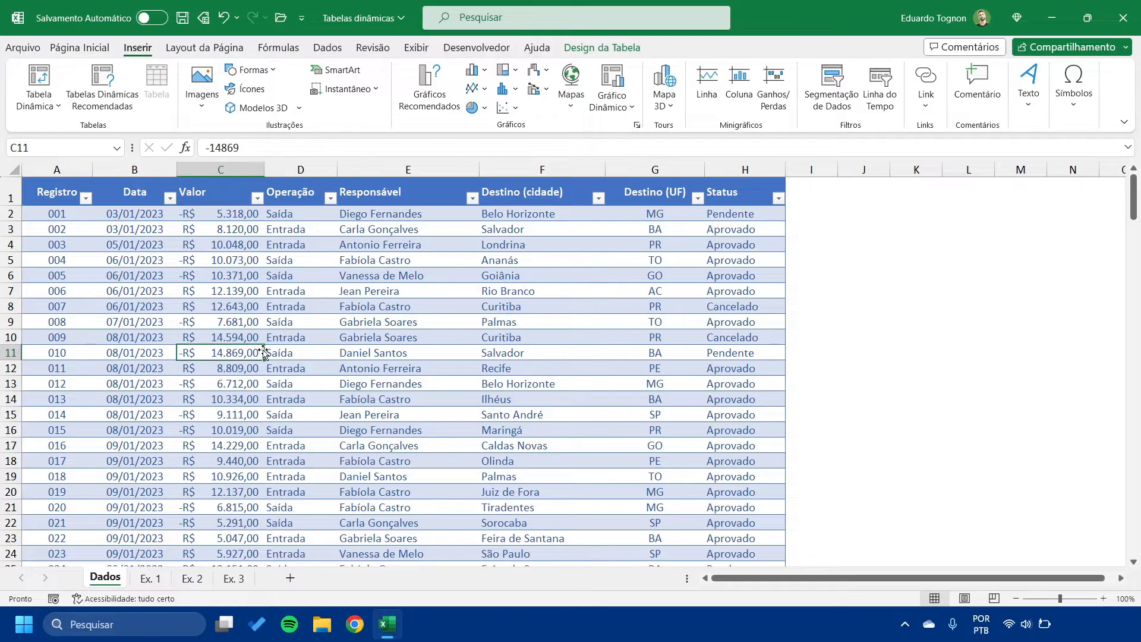
pyautogui.click(600, 52)
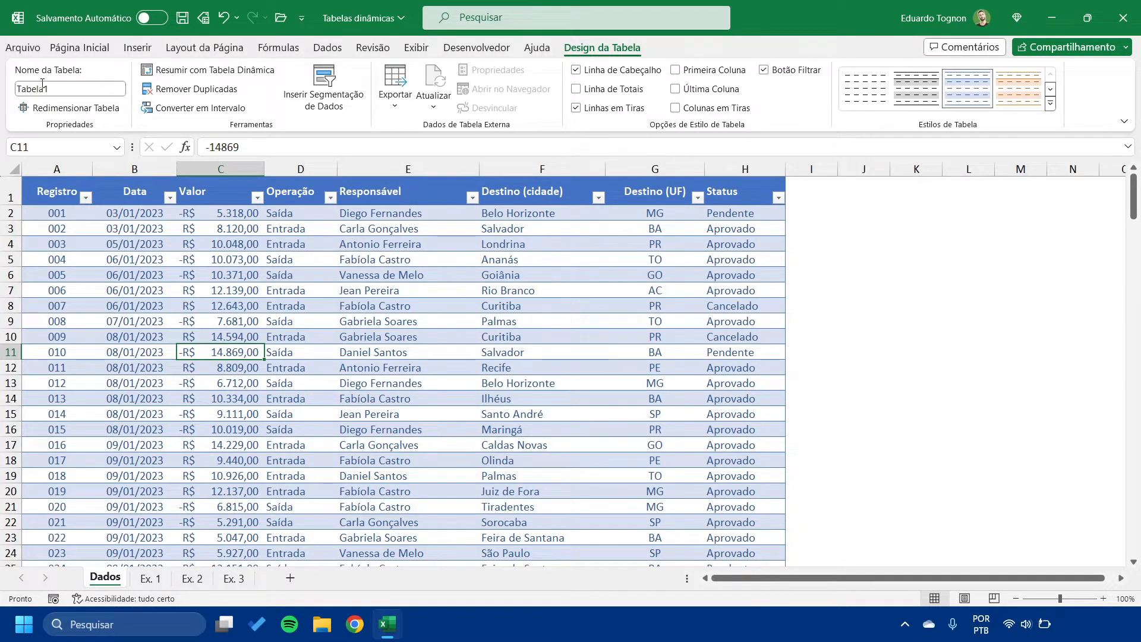
# Create a pivot table from Tabela1 on a new worksheet
pyautogui.click(138, 46)
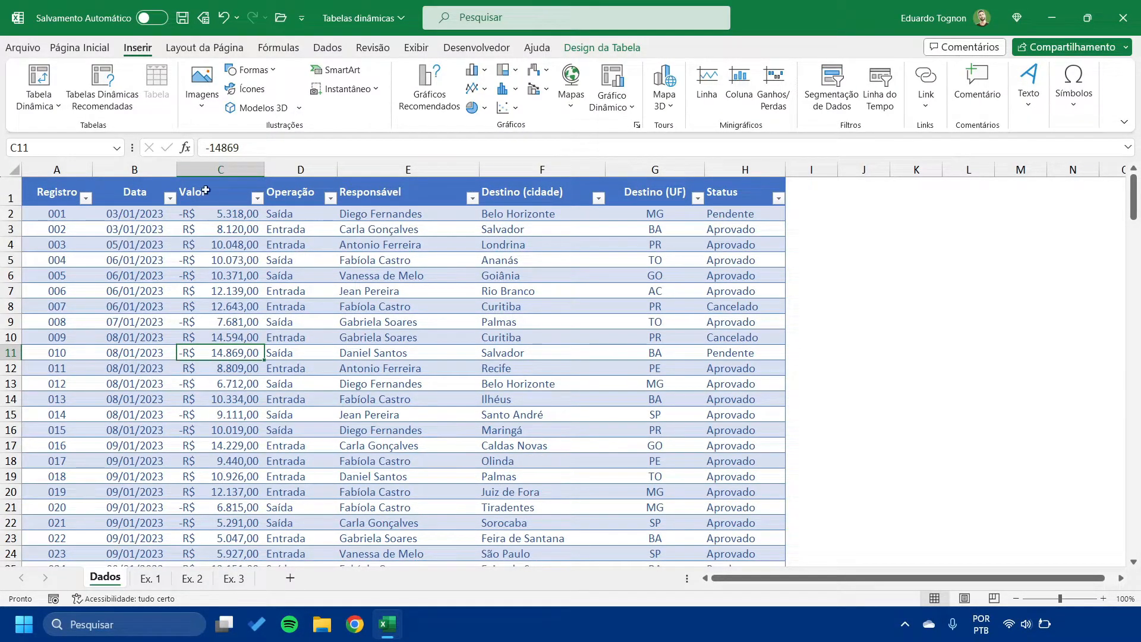
pyautogui.click(42, 100)
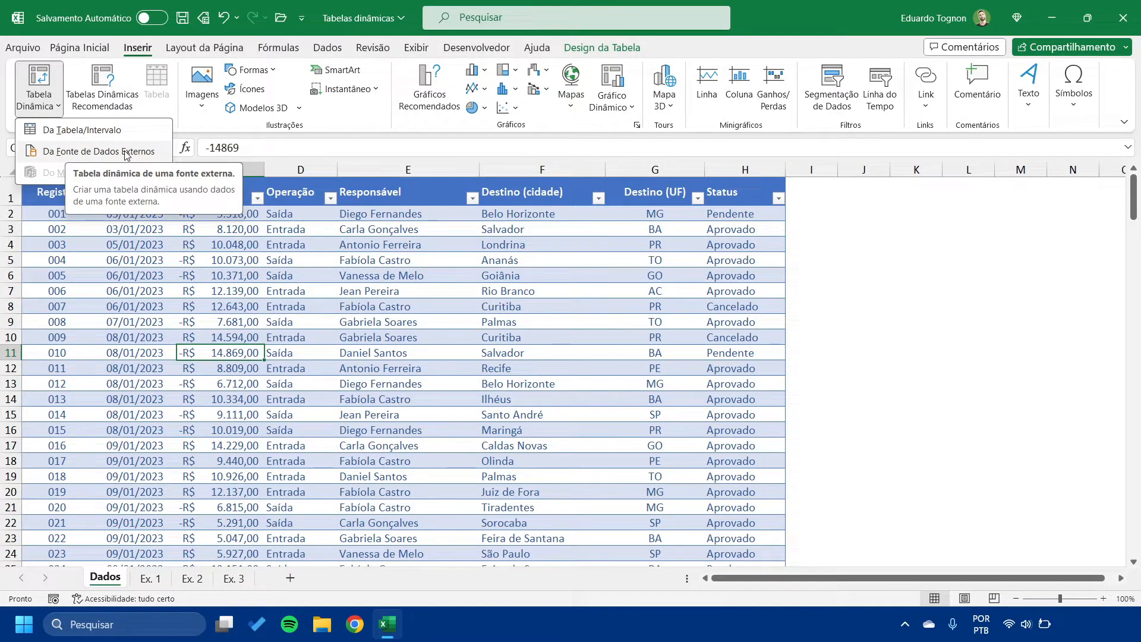
pyautogui.click(83, 130)
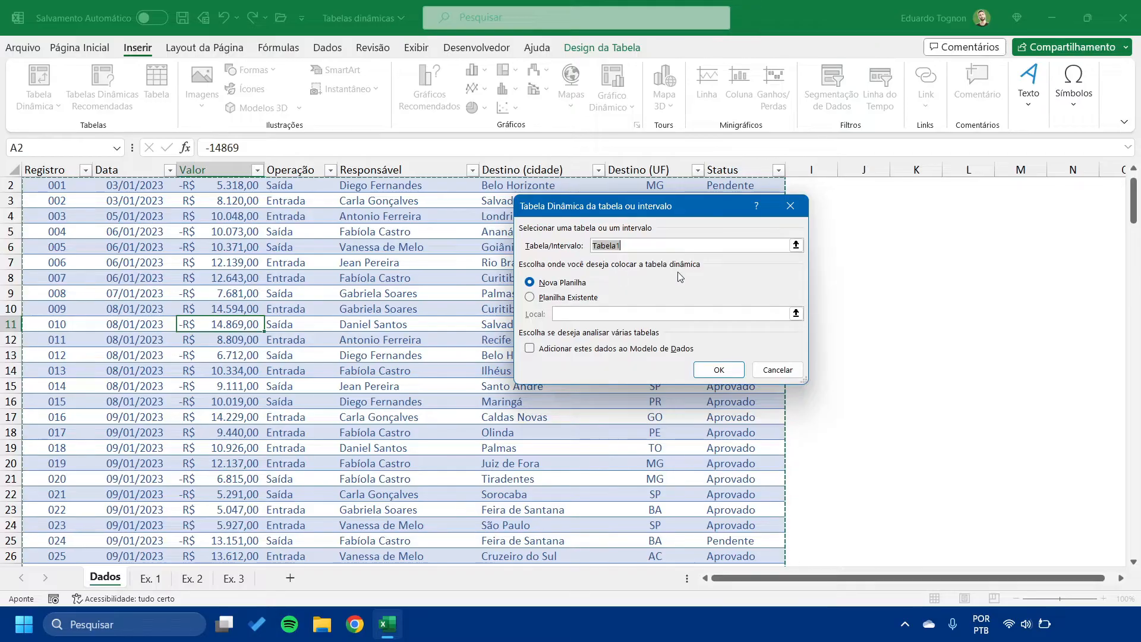
pyautogui.click(546, 297)
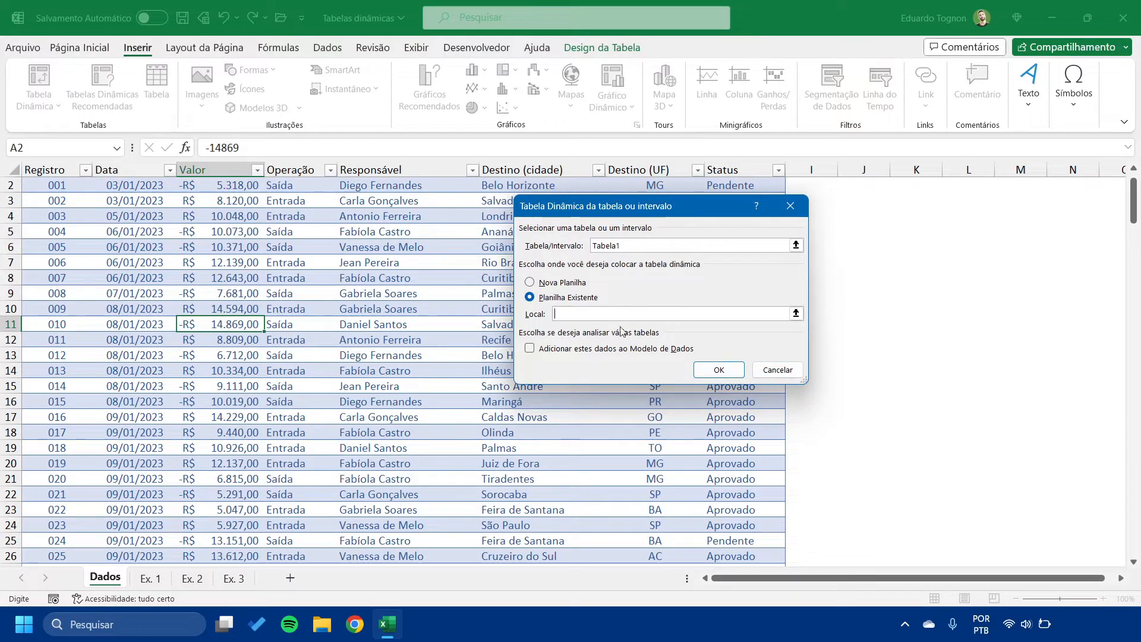
pyautogui.click(557, 283)
pyautogui.click(721, 371)
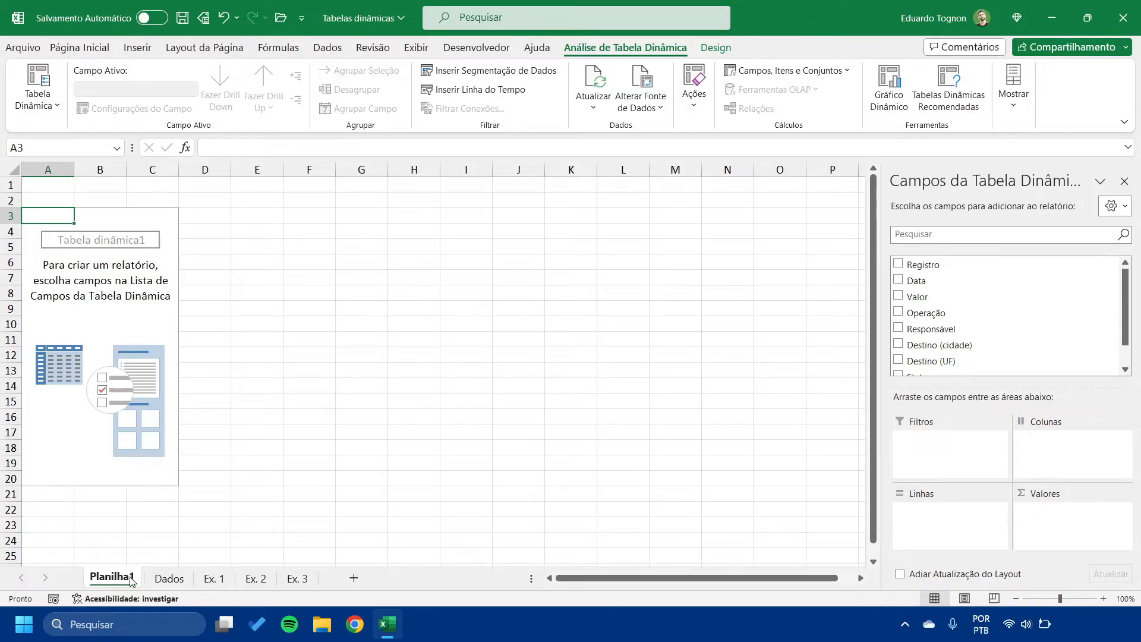
# Move the new pivot table sheet after Ex. 3 and rename it TD 1
pyautogui.moveTo(115, 580); pyautogui.dragTo(328, 586)
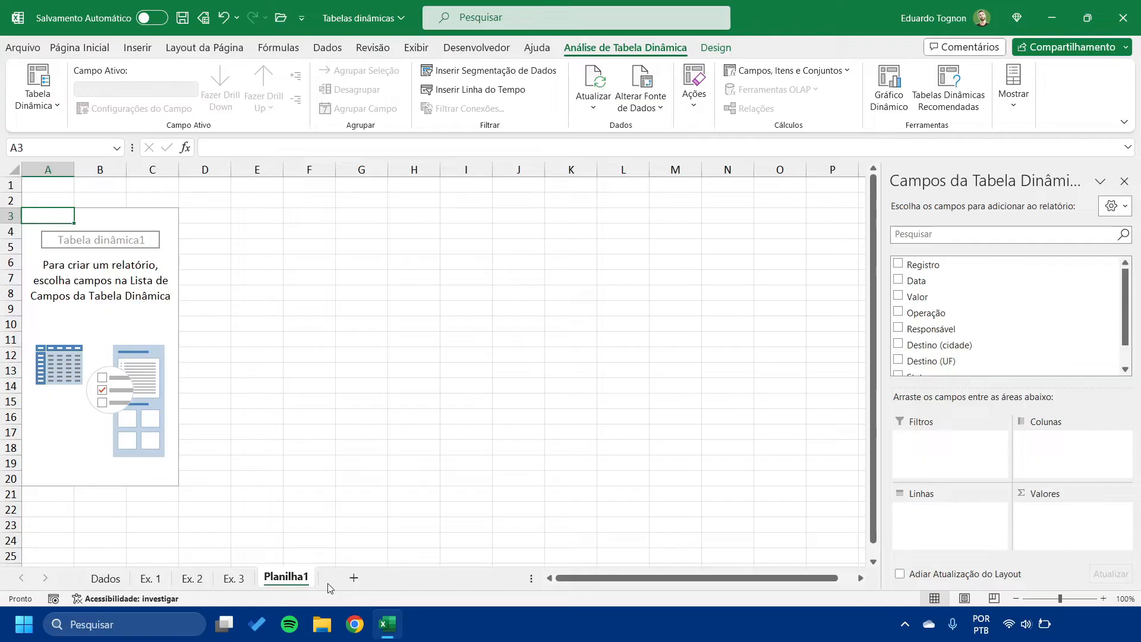
pyautogui.doubleClick(284, 578)
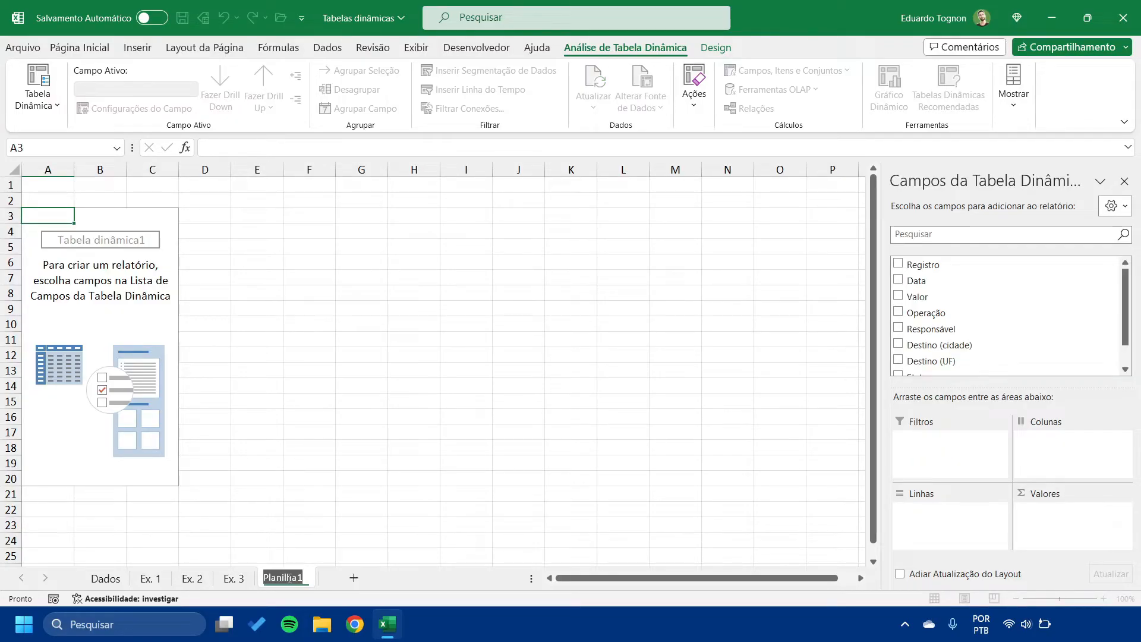
pyautogui.write('TD 1')
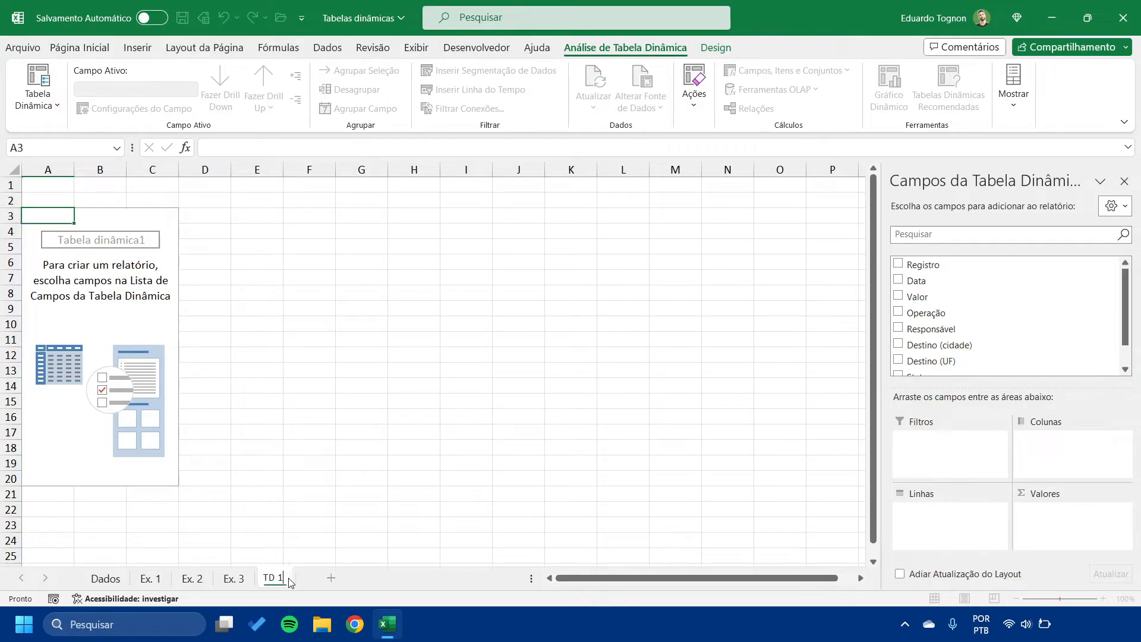
pyautogui.press('Return')
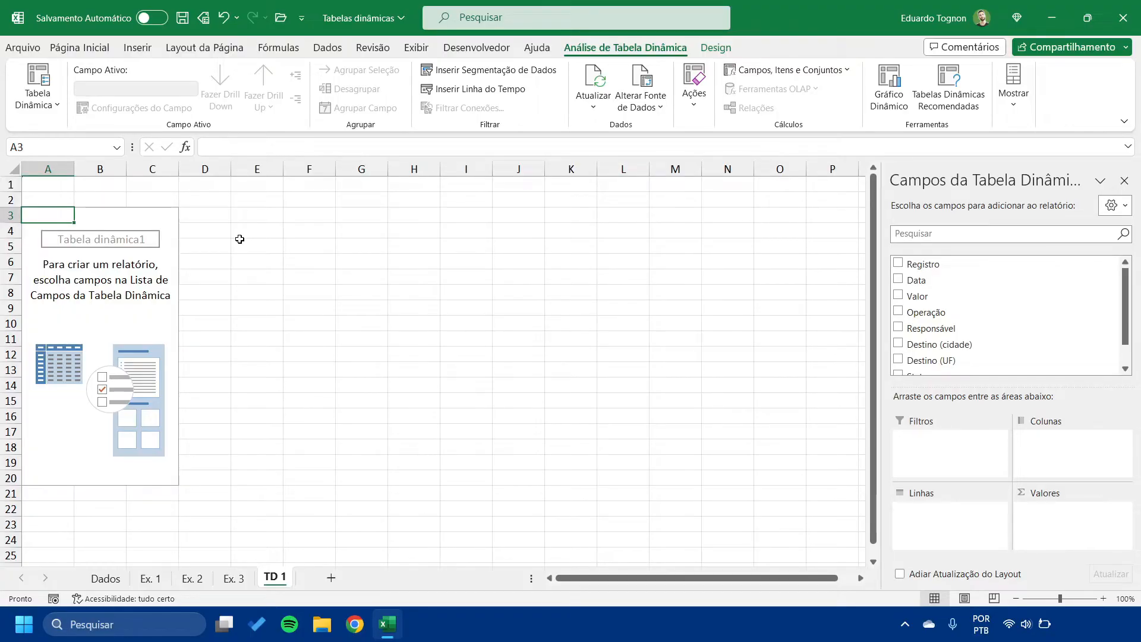
# Examine the empty pivot table area and its field list, checking how selecting cells inside and outside it affects the list
pyautogui.click(97, 293)
pyautogui.click(97, 339)
pyautogui.click(50, 447)
pyautogui.click(92, 461)
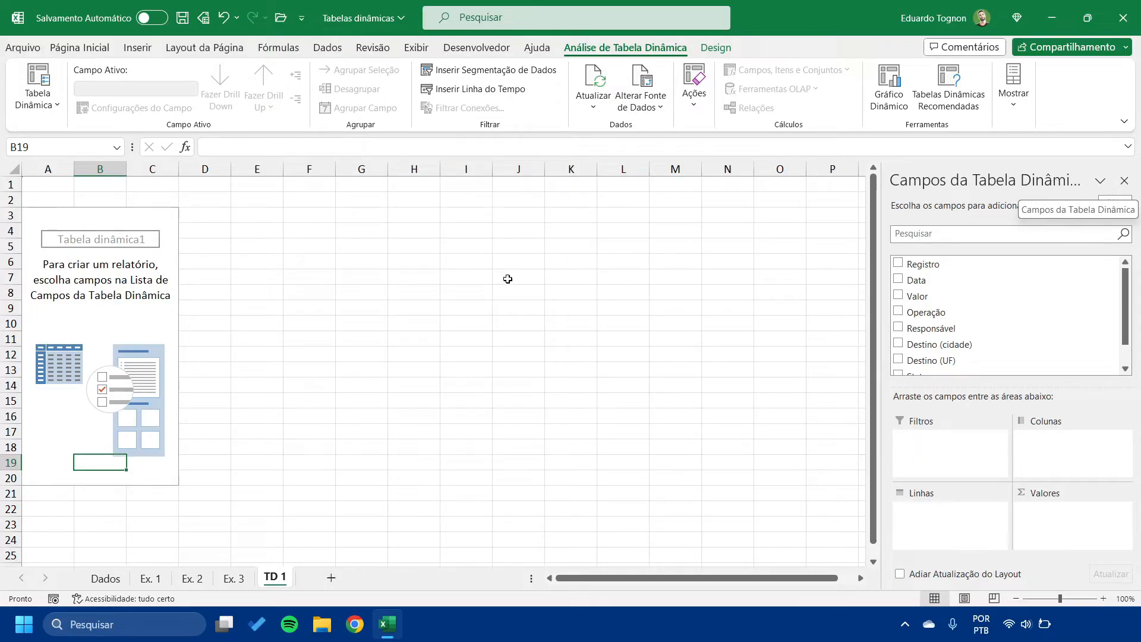
pyautogui.click(469, 304)
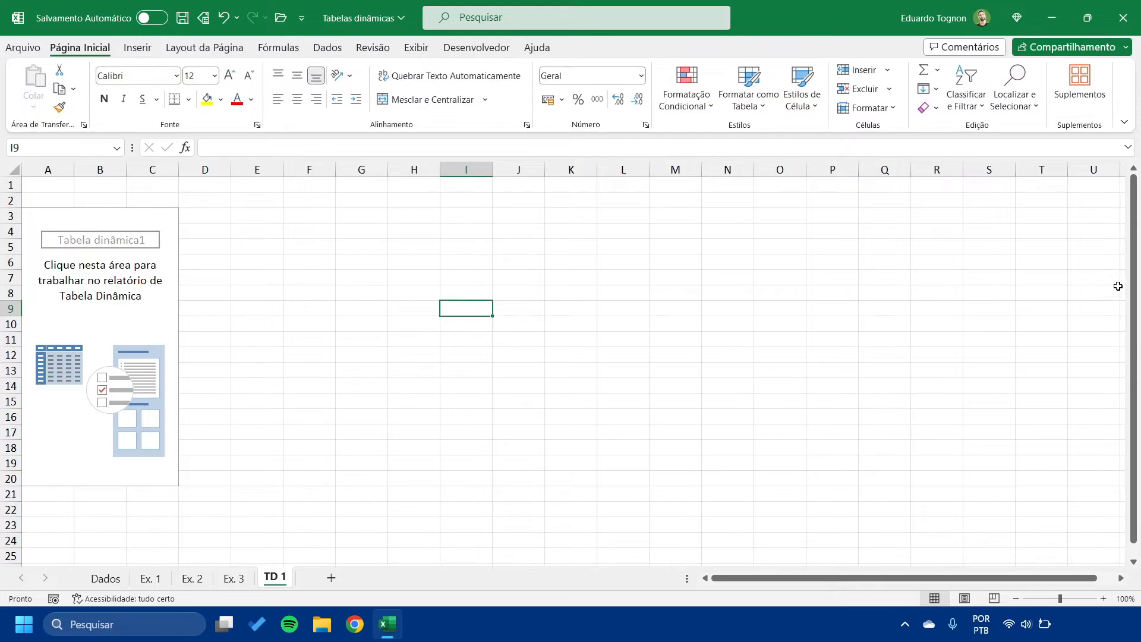
pyautogui.click(71, 293)
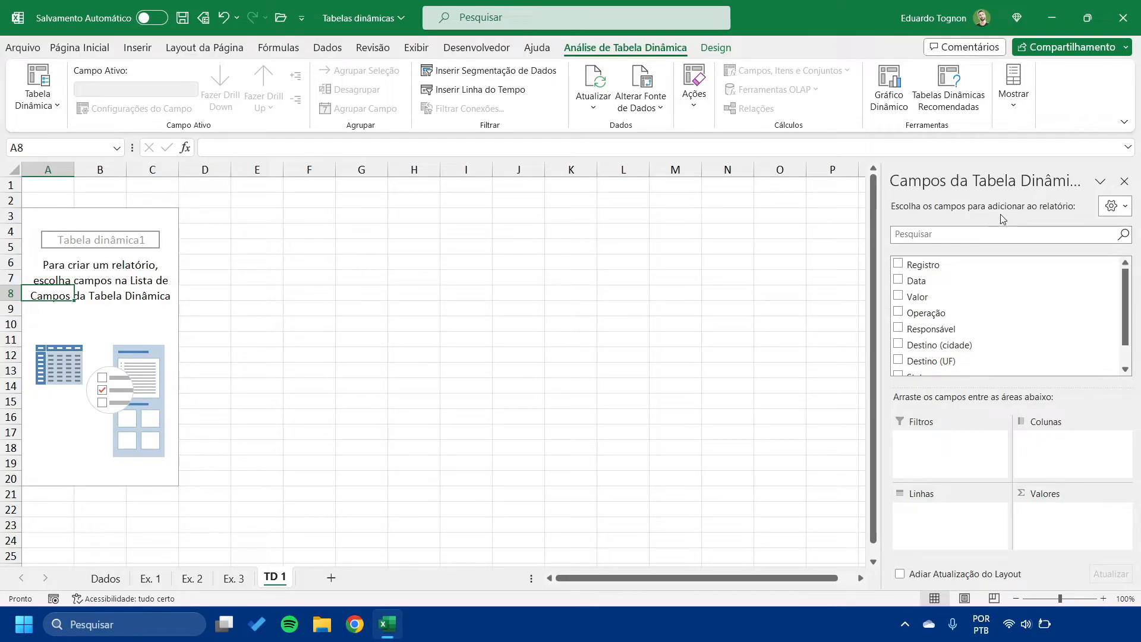
pyautogui.scroll(-1, 978, 333)
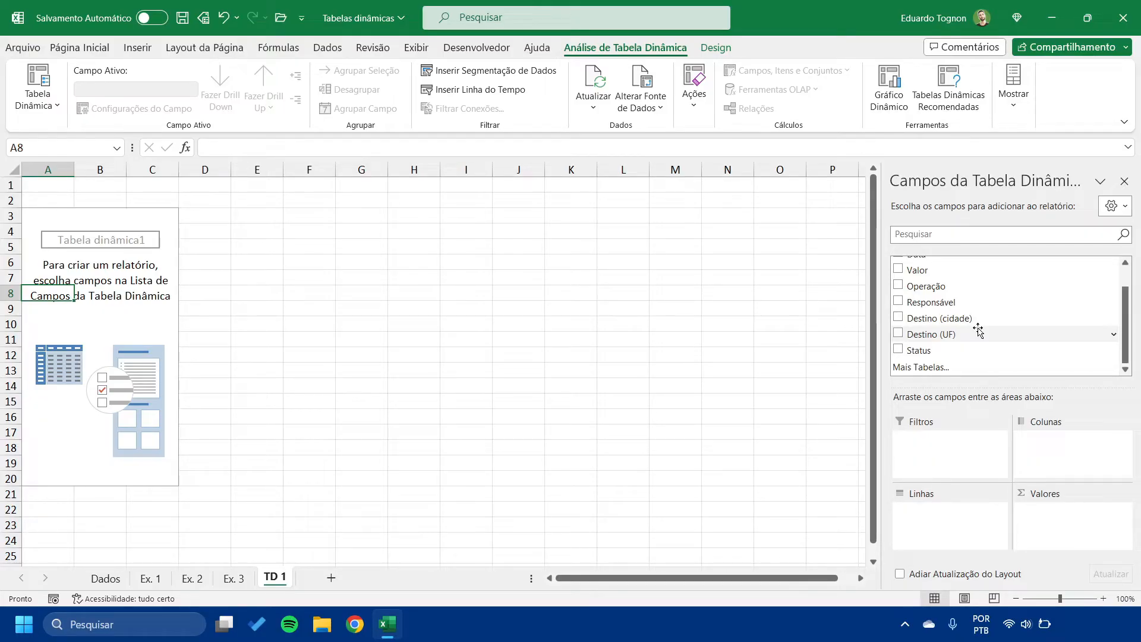
pyautogui.scroll(2, 978, 331)
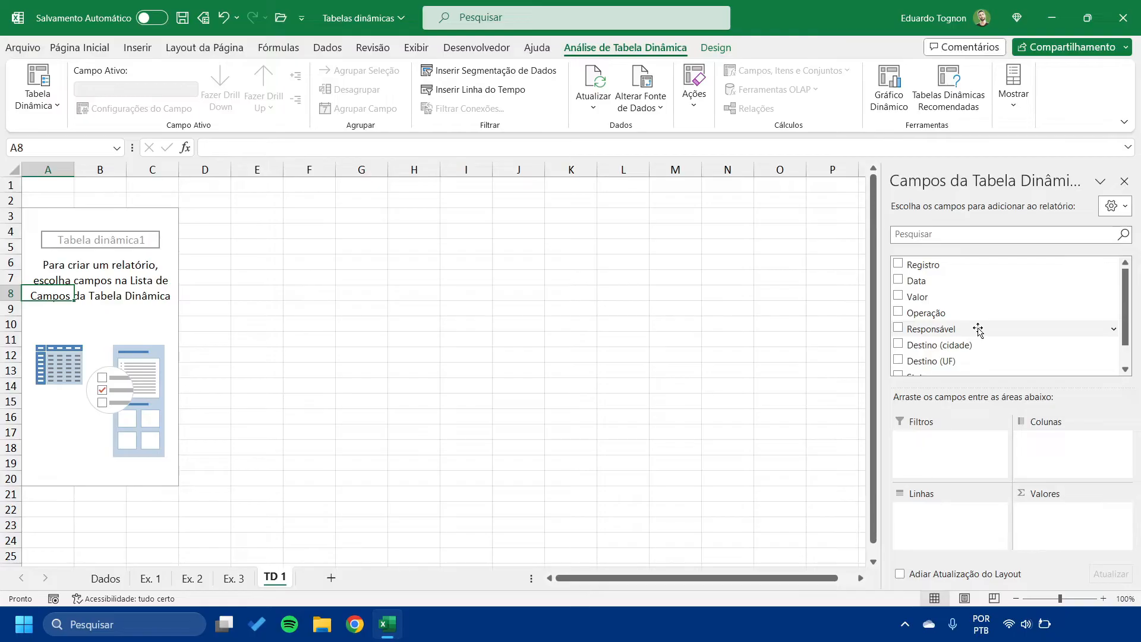
# Compare the column headings on the Dados sheet with the fields available for the pivot table on TD 1
pyautogui.click(99, 580)
pyautogui.scroll(1, 212, 217)
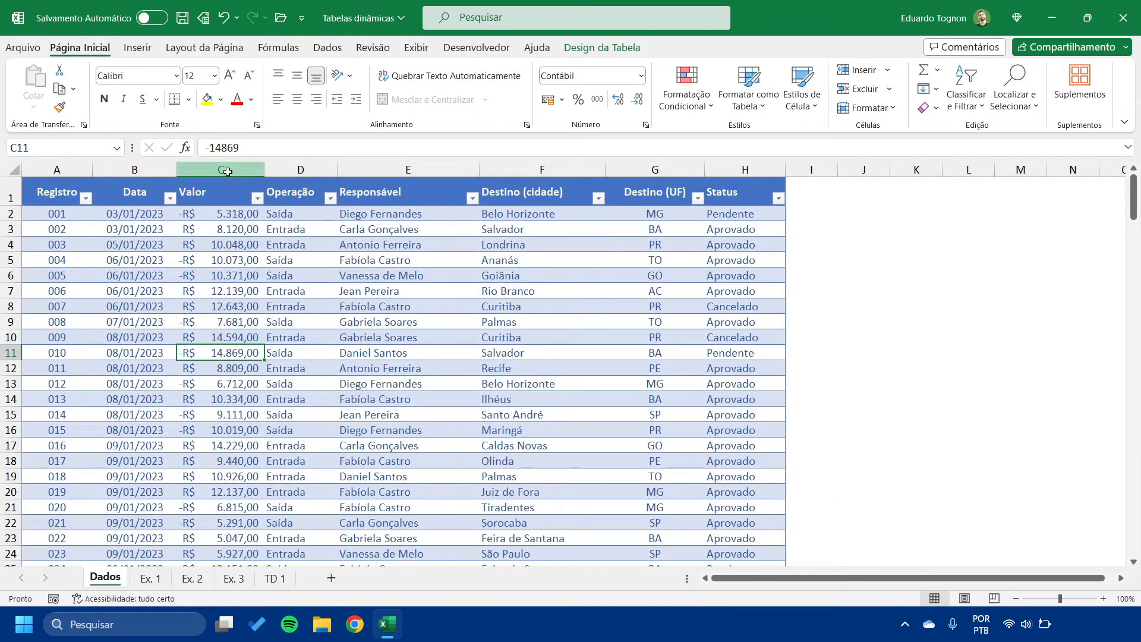
pyautogui.click(227, 169)
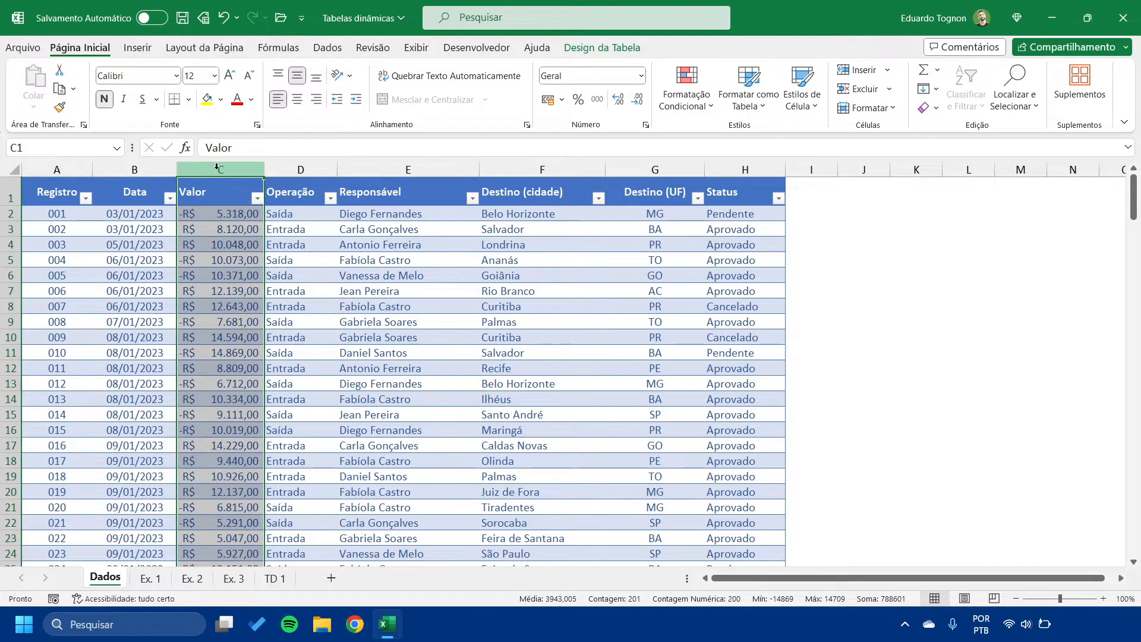
pyautogui.click(408, 170)
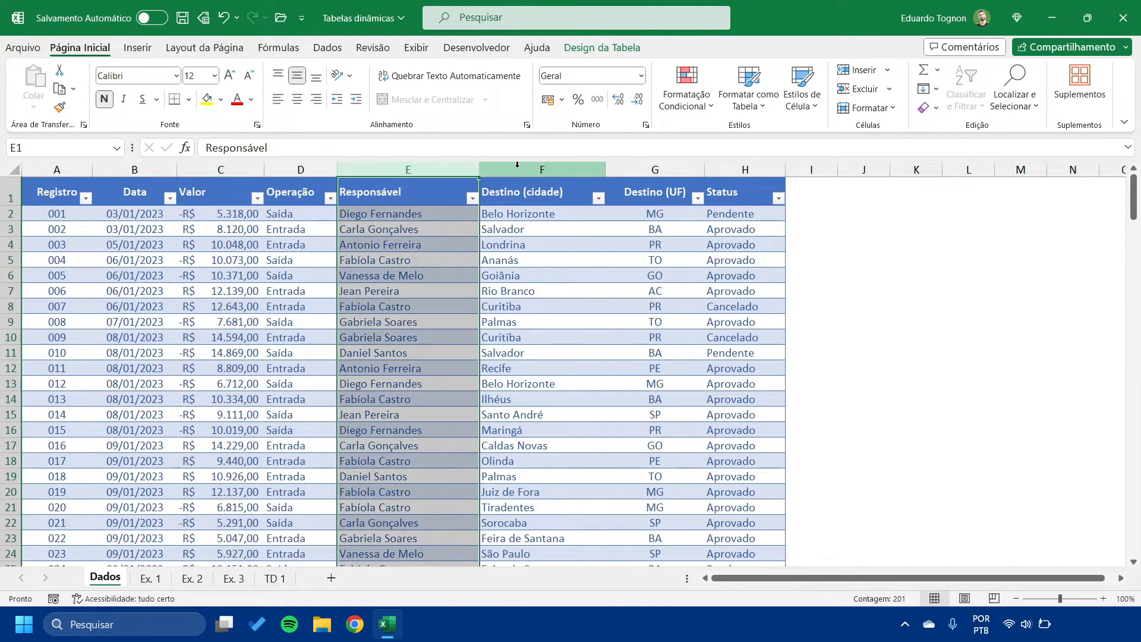
pyautogui.click(542, 170)
pyautogui.click(141, 190)
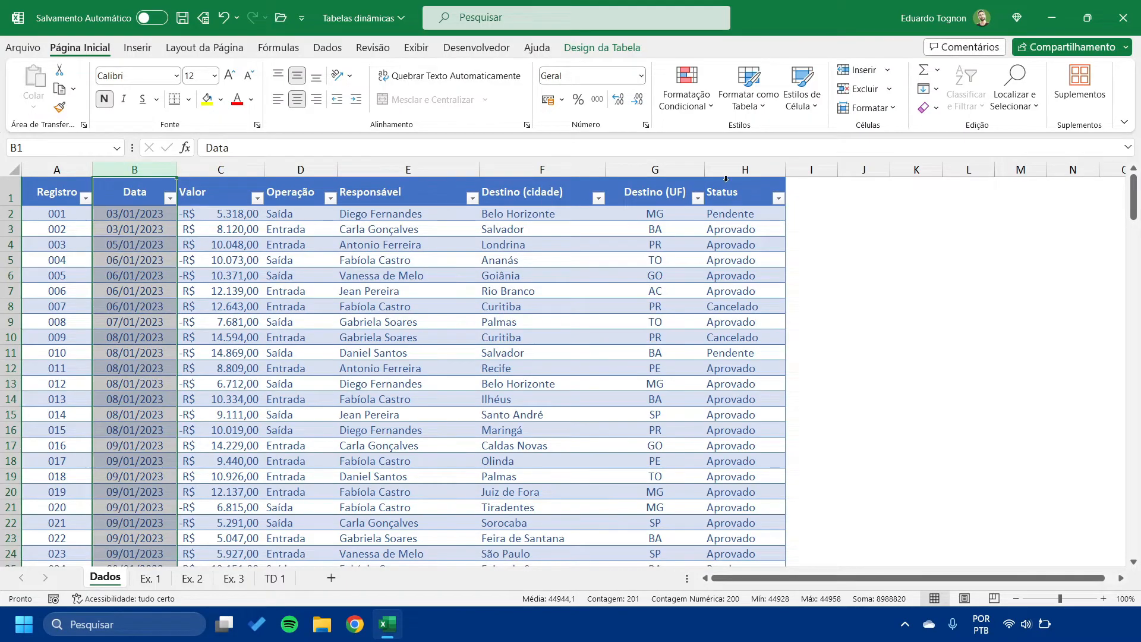
pyautogui.click(275, 578)
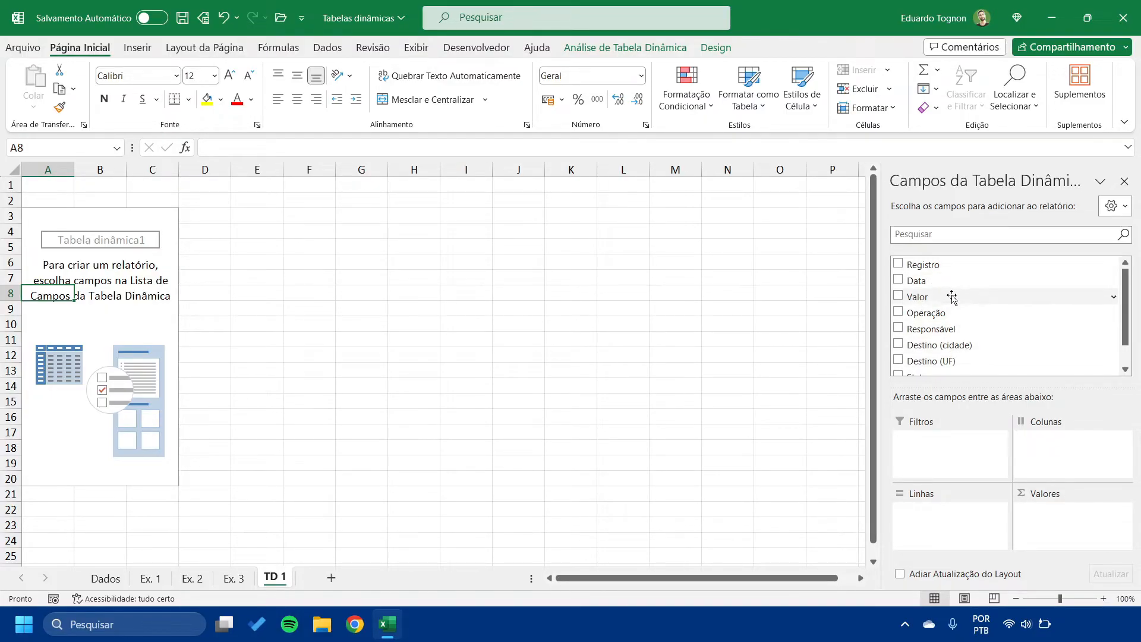
pyautogui.scroll(-1, 950, 309)
pyautogui.scroll(1, 948, 339)
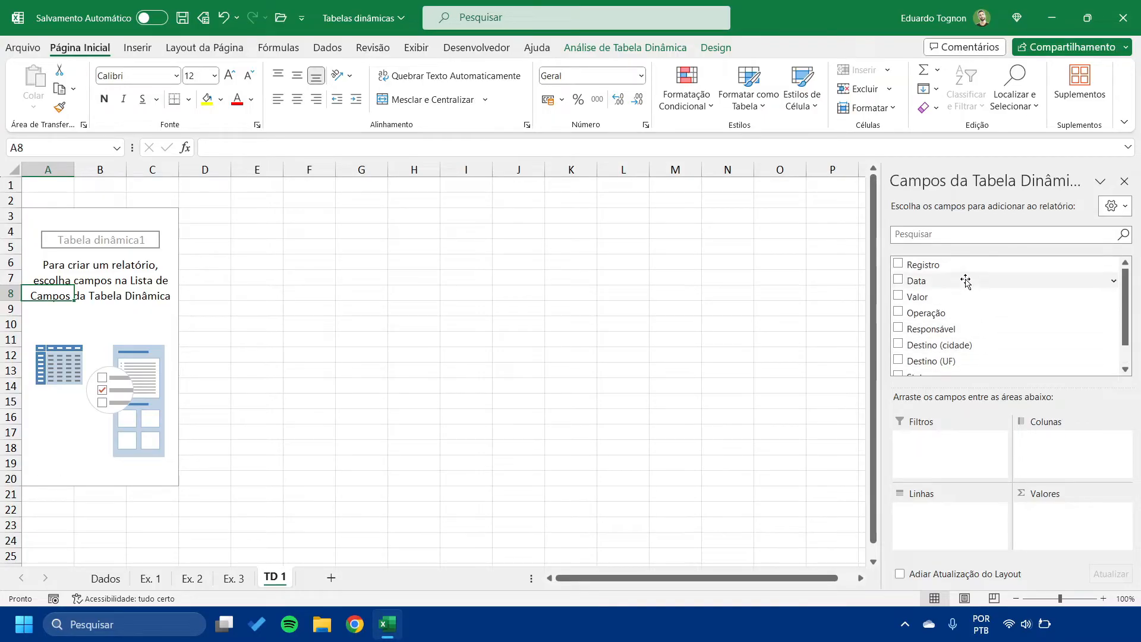
pyautogui.click(109, 580)
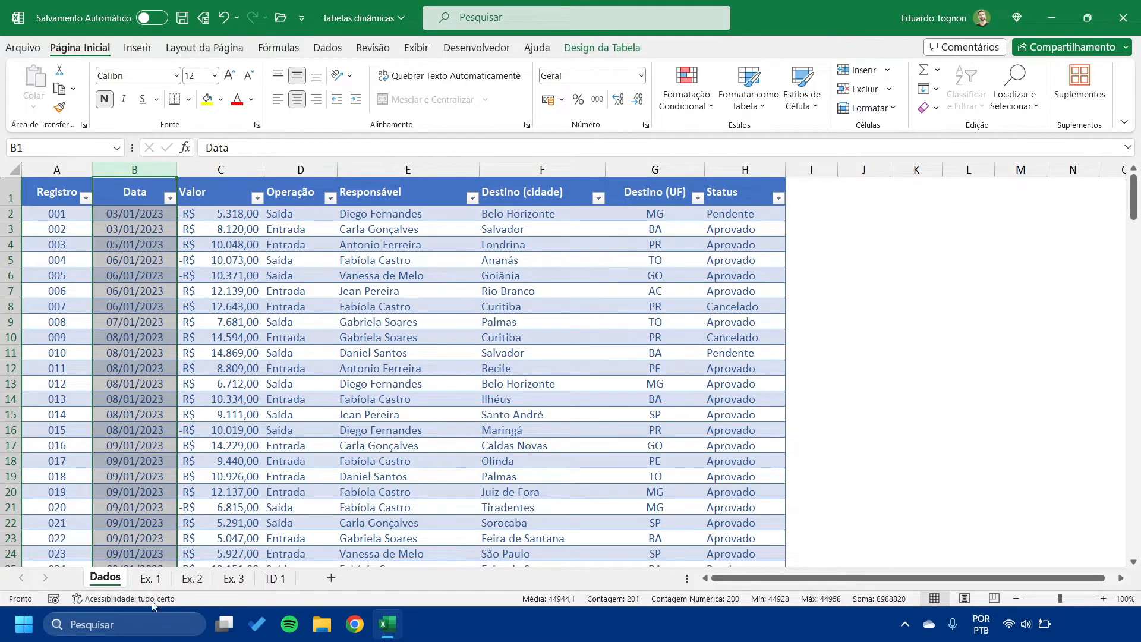
# On the TD 1 sheet, summarize Valor as a sum in the pivot table values and group it by Responsável in rows
pyautogui.click(275, 578)
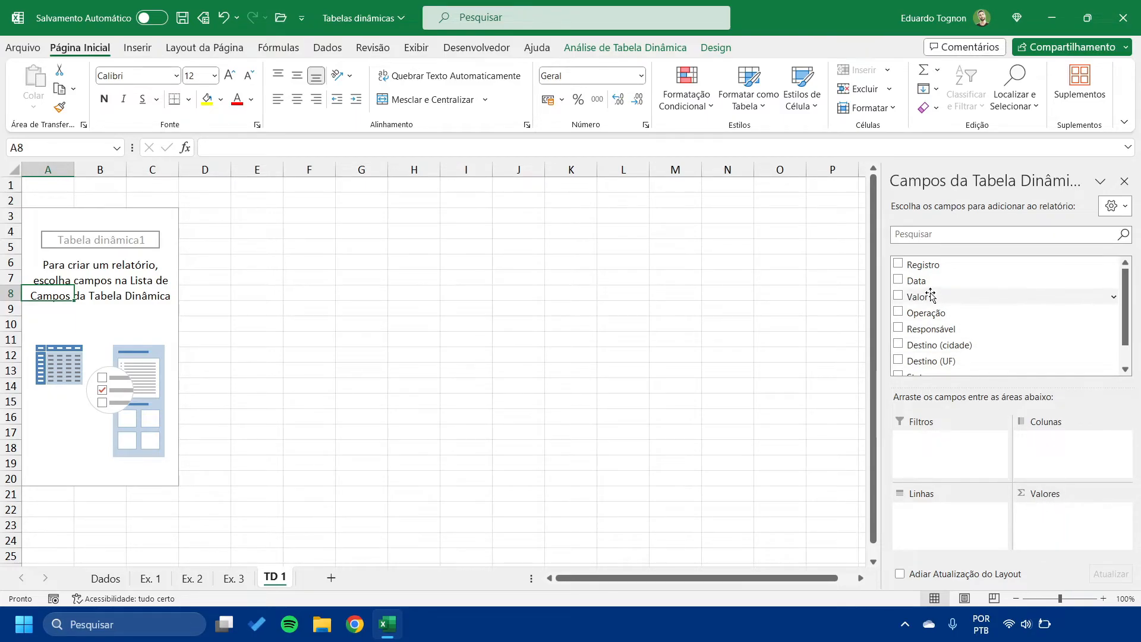
pyautogui.moveTo(920, 300); pyautogui.dragTo(1047, 521)
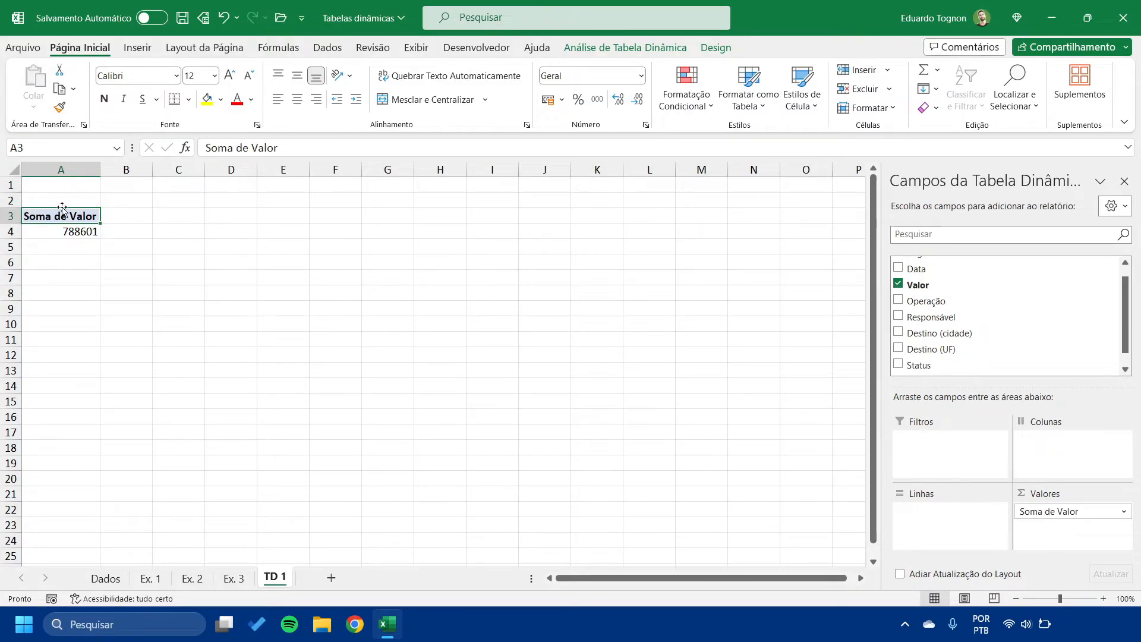
pyautogui.moveTo(91, 237)
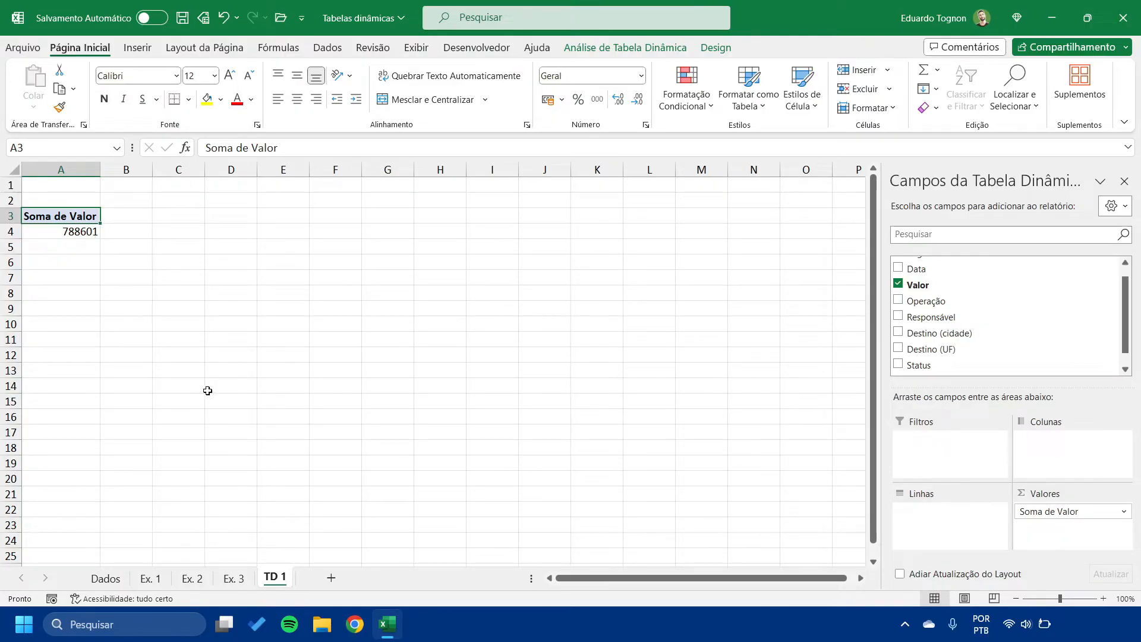
pyautogui.click(81, 230)
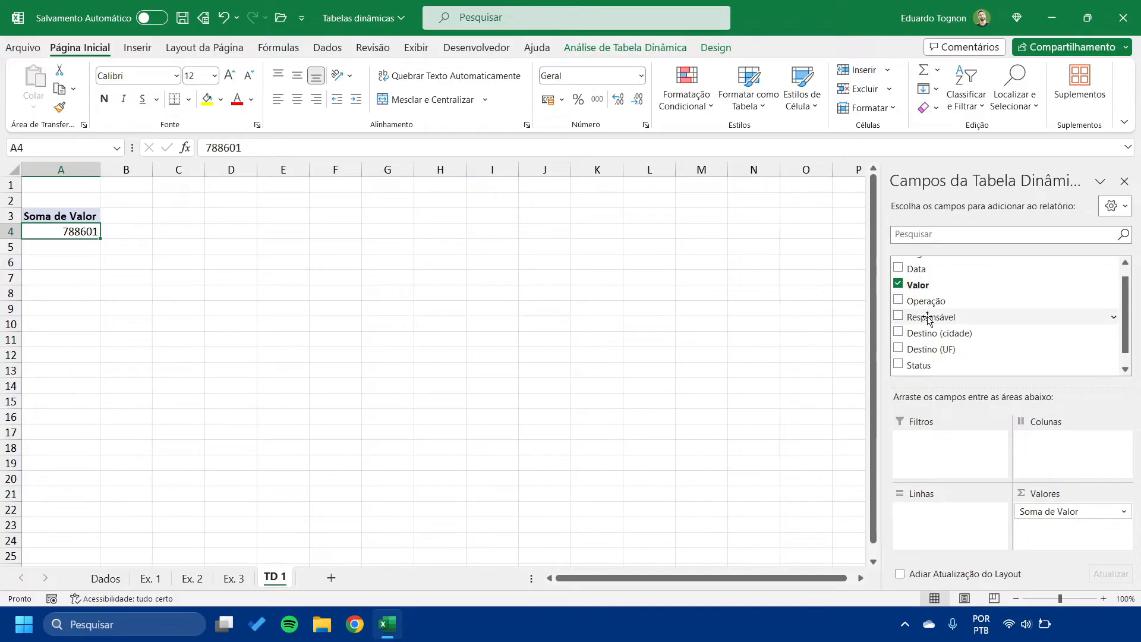
pyautogui.moveTo(928, 319); pyautogui.dragTo(937, 520)
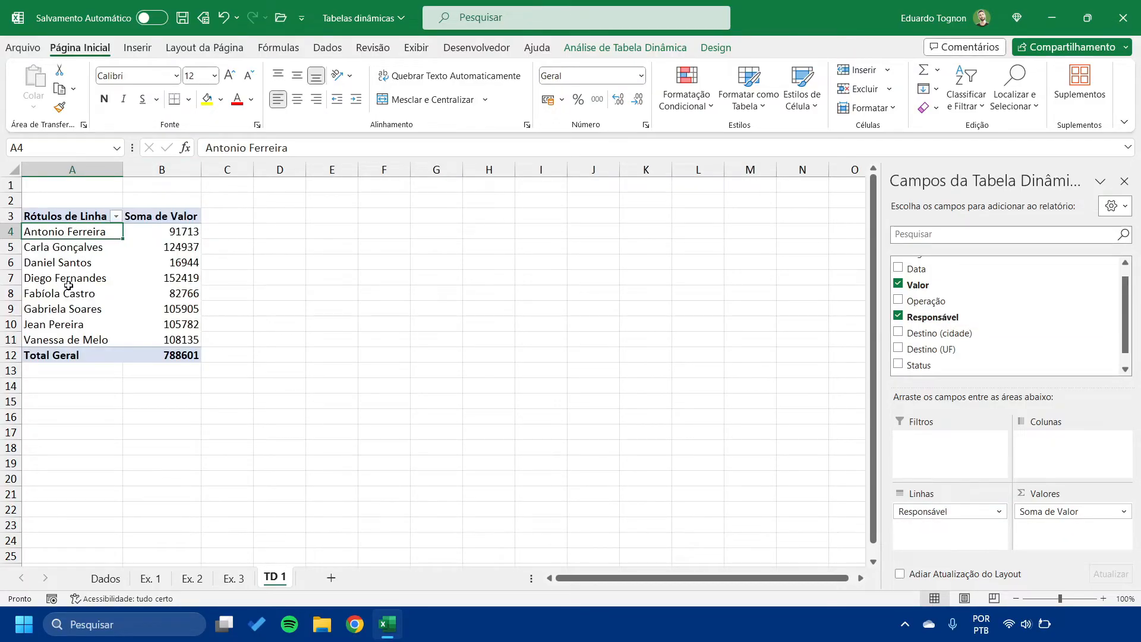
# Look through the Responsável entries on the Dados sheet and return to the pivot table on TD 1
pyautogui.click(116, 576)
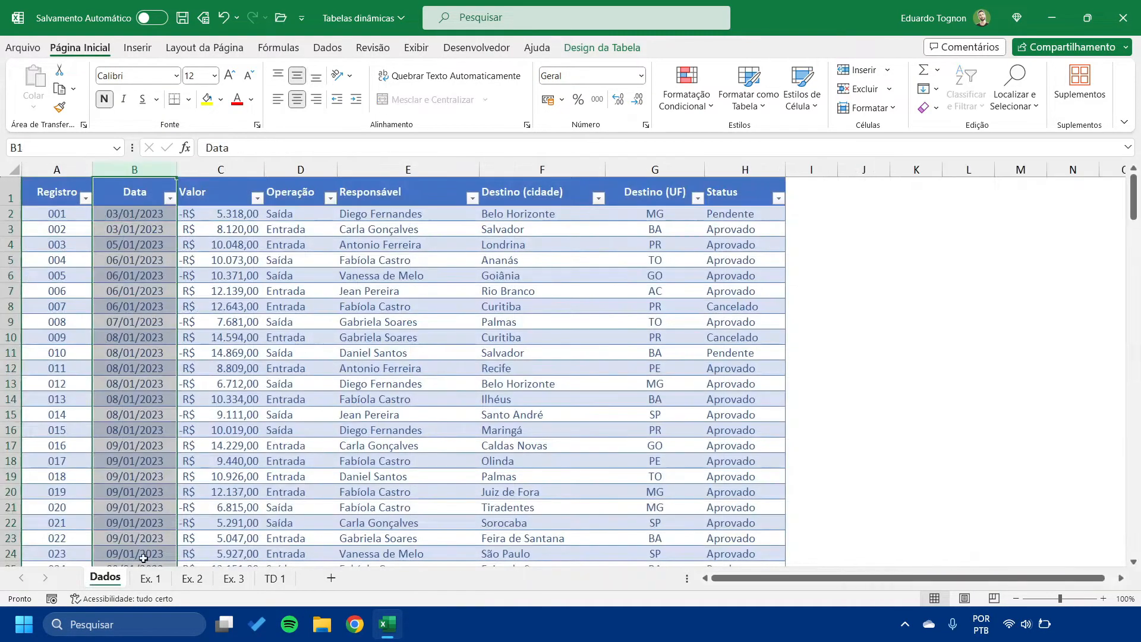
pyautogui.scroll(-8, 412, 295)
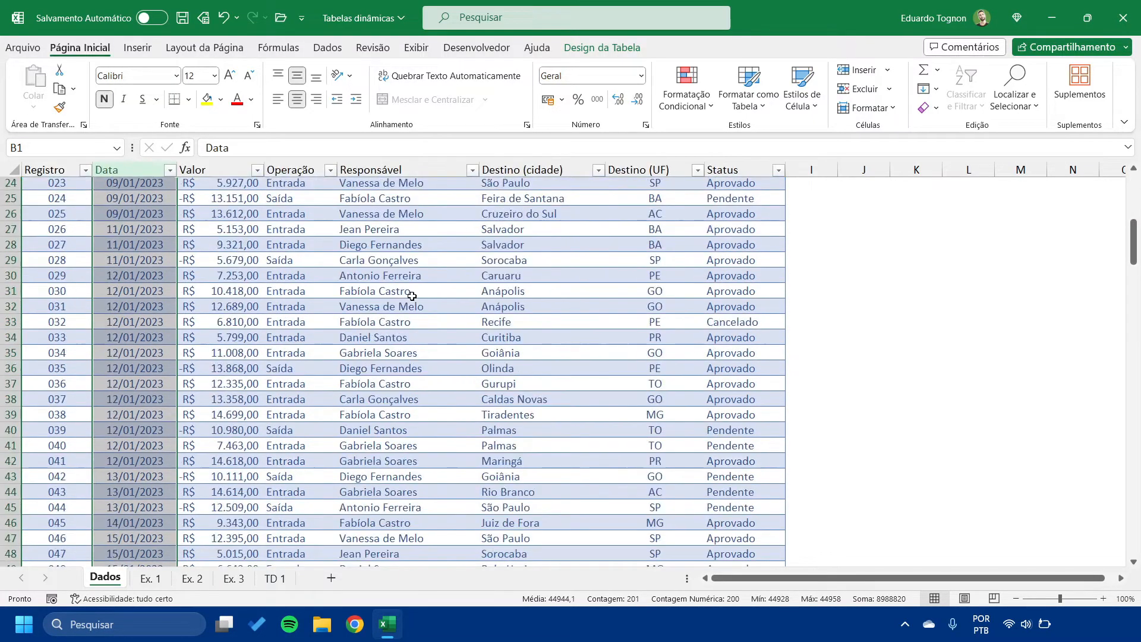
pyautogui.scroll(-17, 412, 295)
pyautogui.scroll(16, 412, 295)
pyautogui.scroll(10, 411, 295)
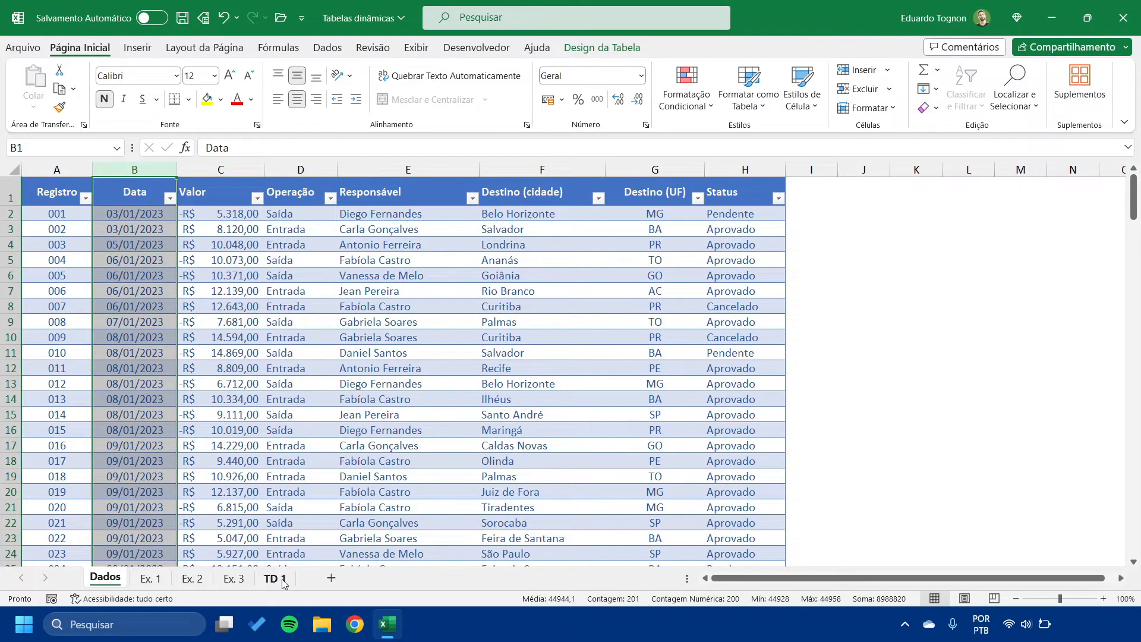
pyautogui.click(275, 578)
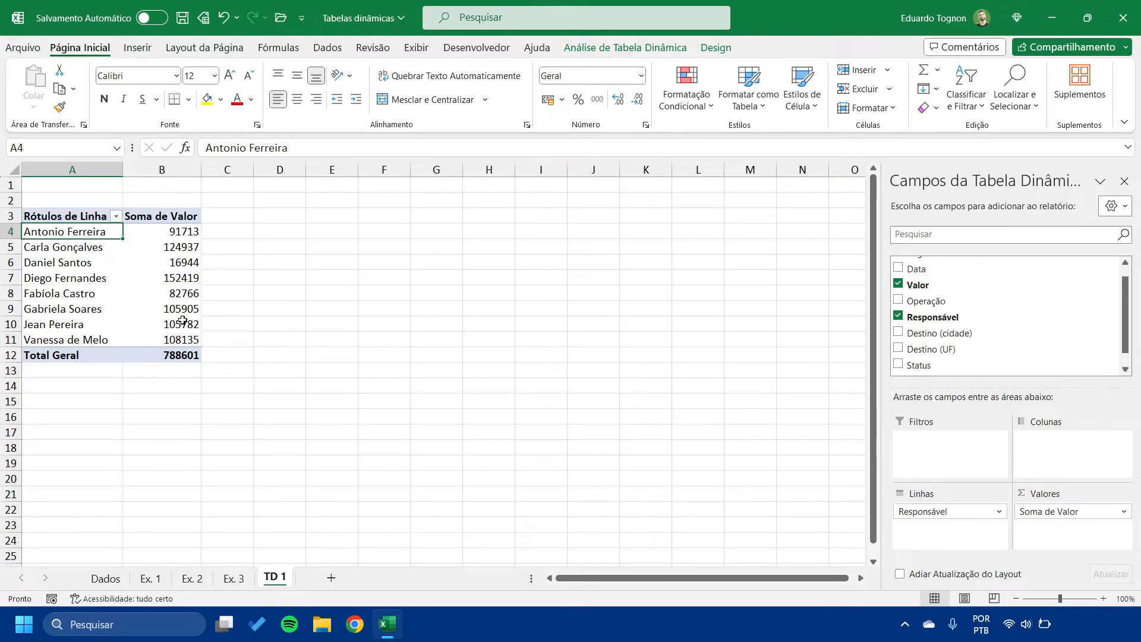
pyautogui.press('Right')
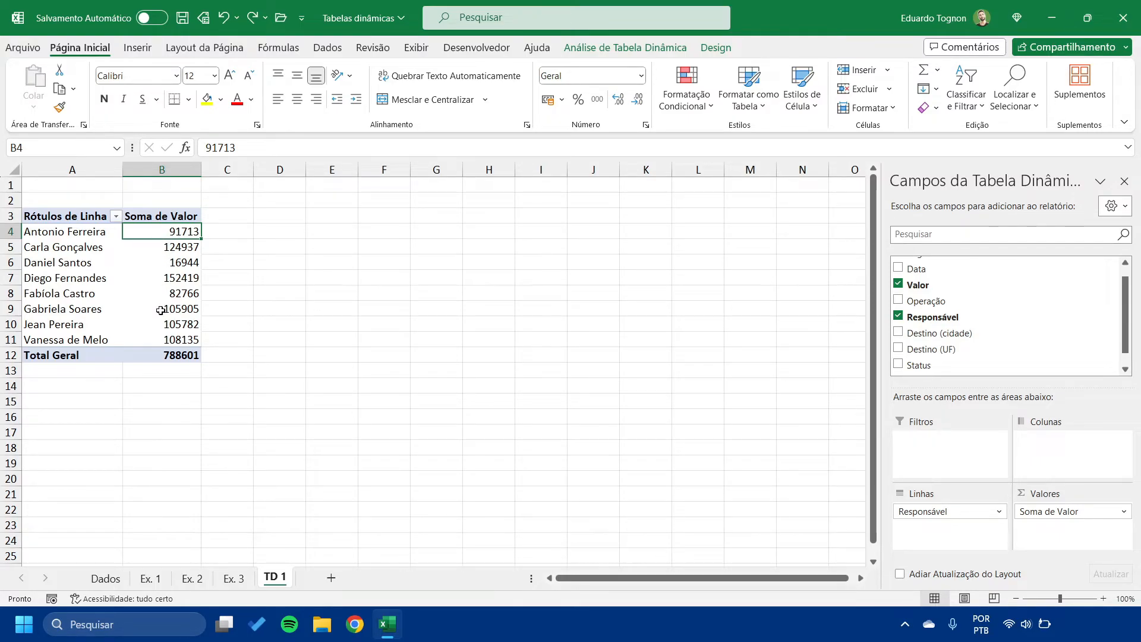
pyautogui.moveTo(160, 310)
pyautogui.moveTo(158, 233); pyautogui.dragTo(161, 334)
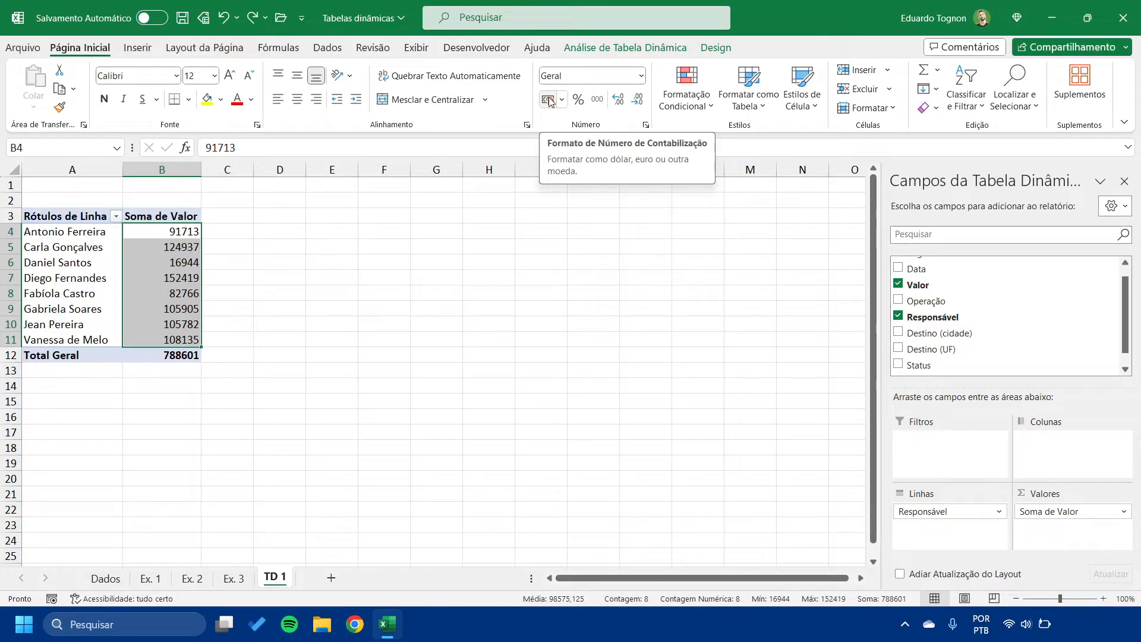
pyautogui.click(189, 279)
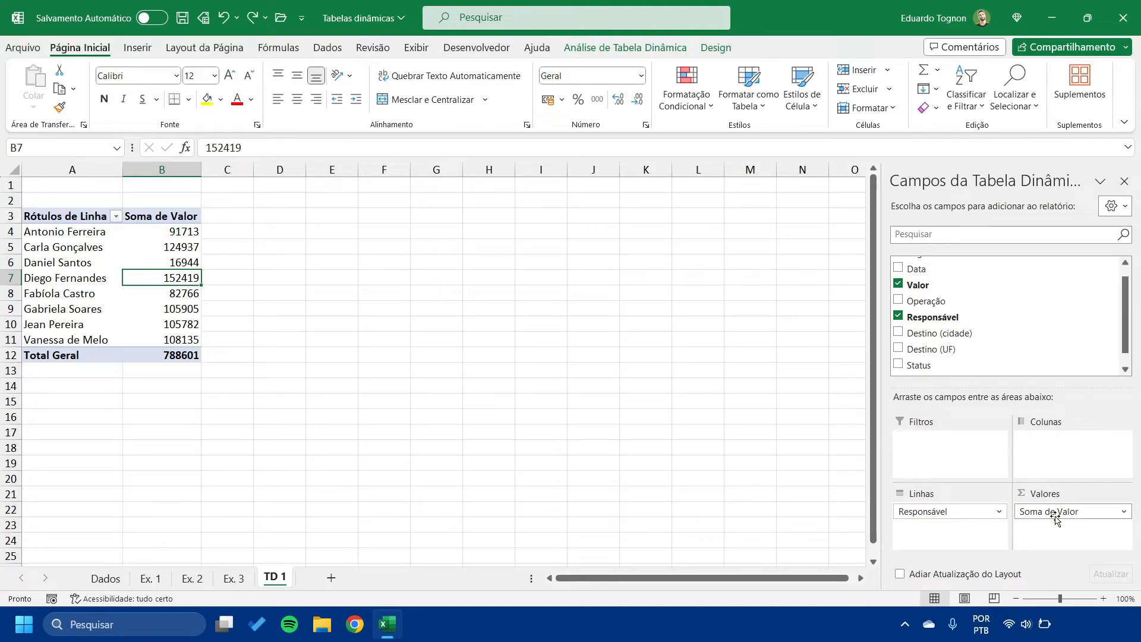
# Set the custom name of the Soma de Valor field to Valor Total and review the available summary calculations
pyautogui.click(1125, 513)
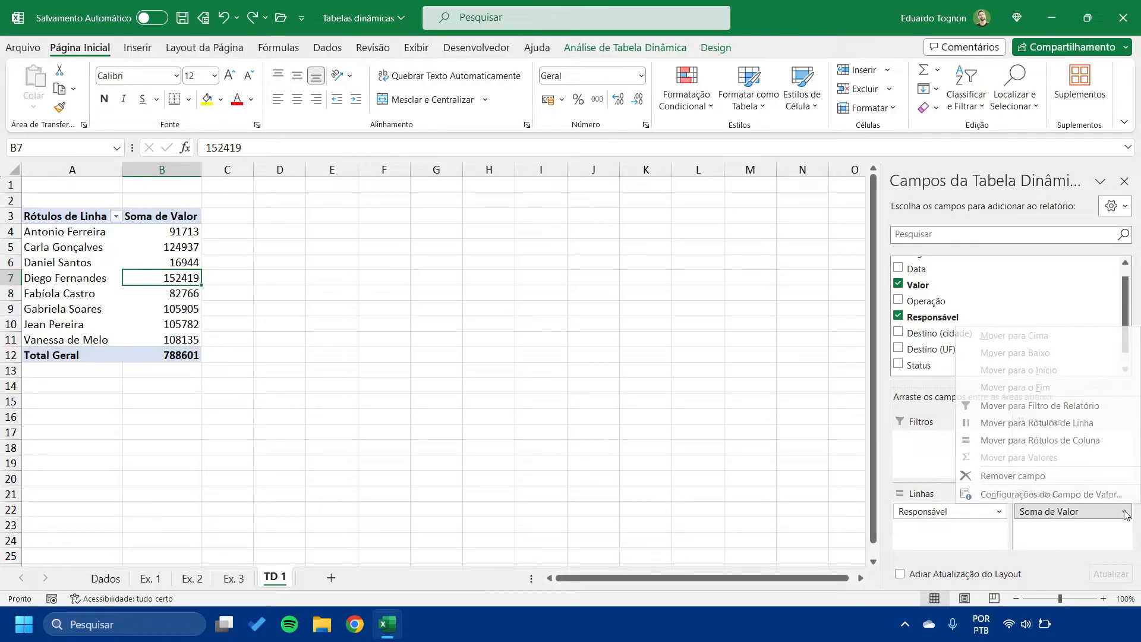
pyautogui.click(1031, 495)
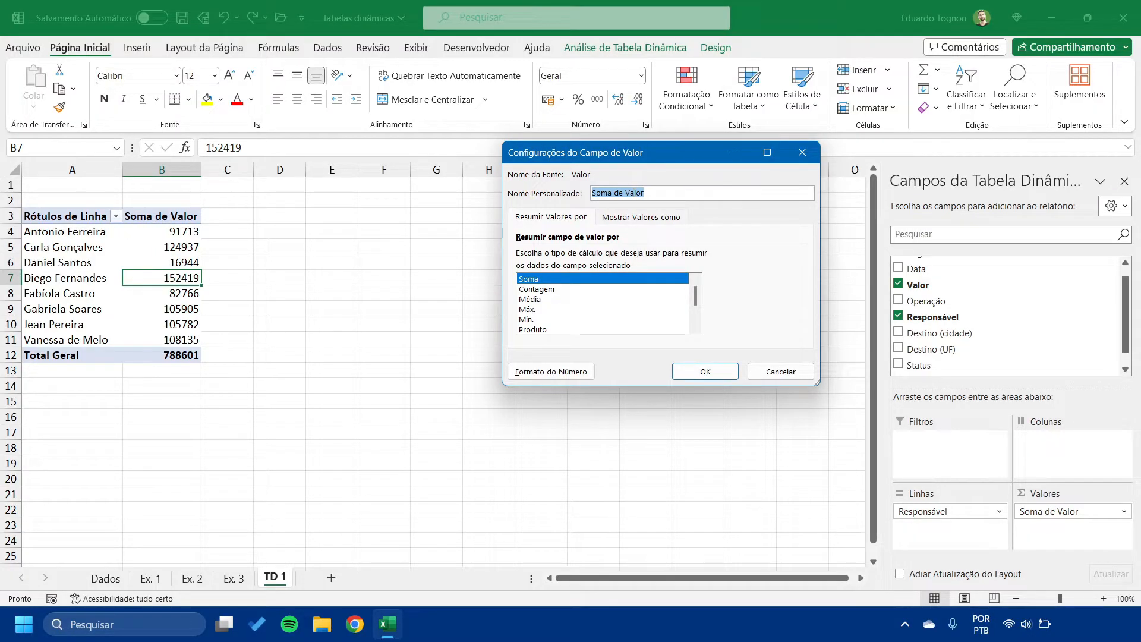
pyautogui.write('al')
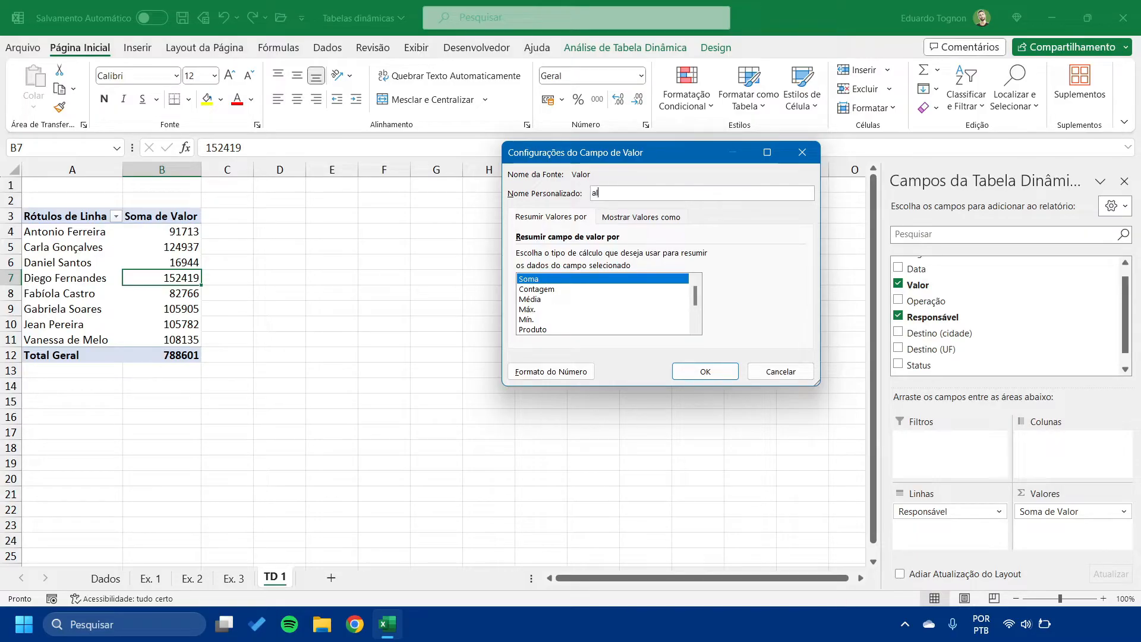
pyautogui.write('alor Total')
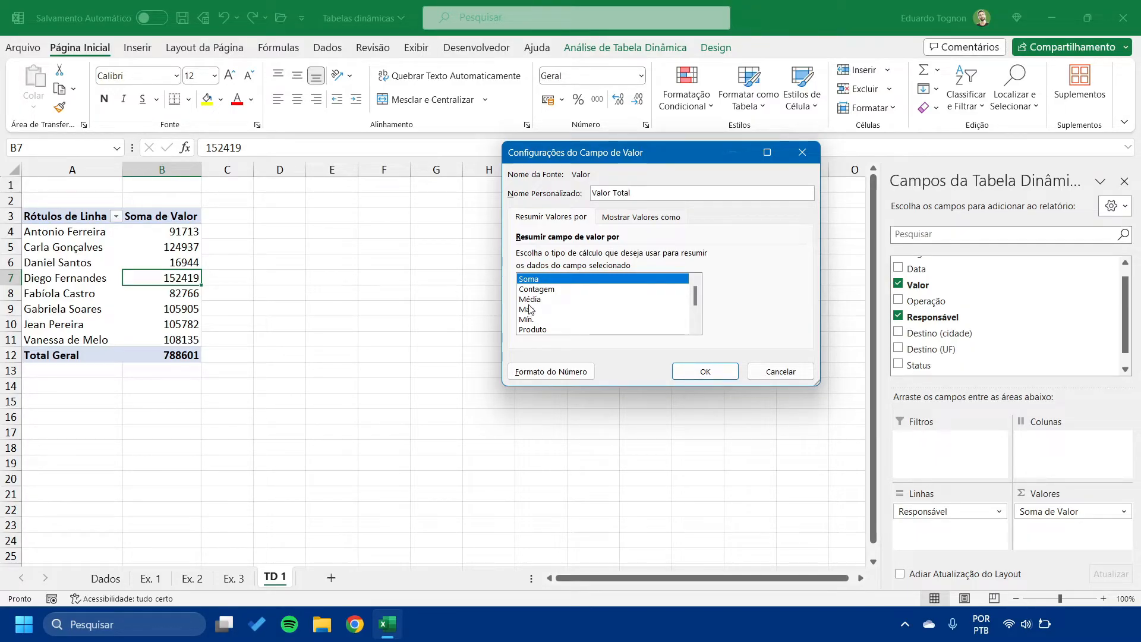
pyautogui.moveTo(696, 291); pyautogui.dragTo(697, 312)
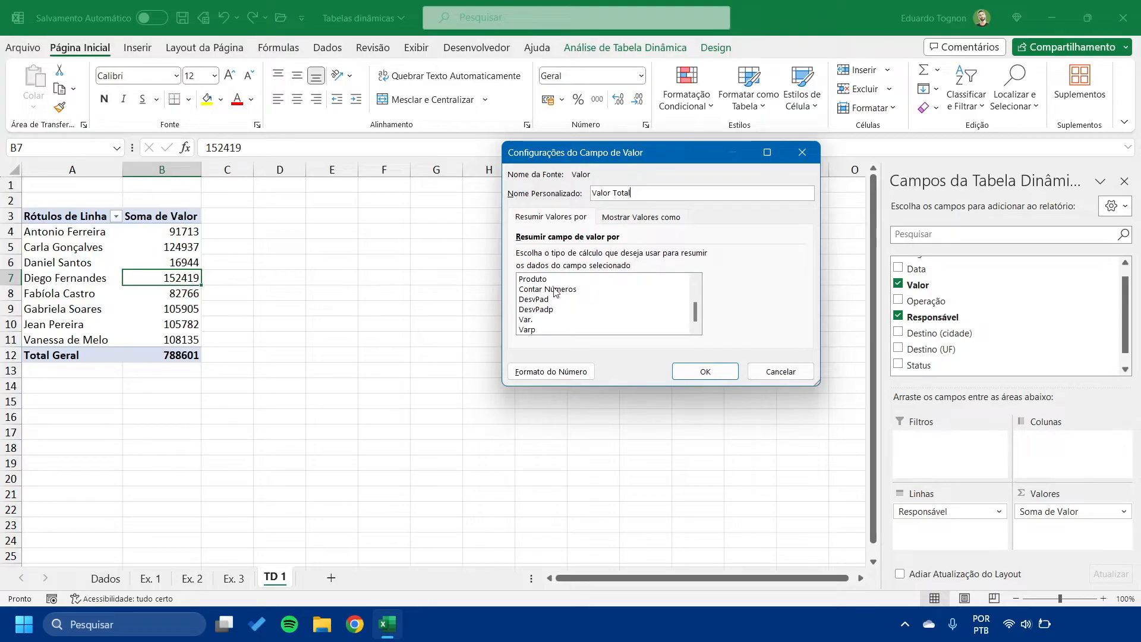
pyautogui.scroll(2, 552, 296)
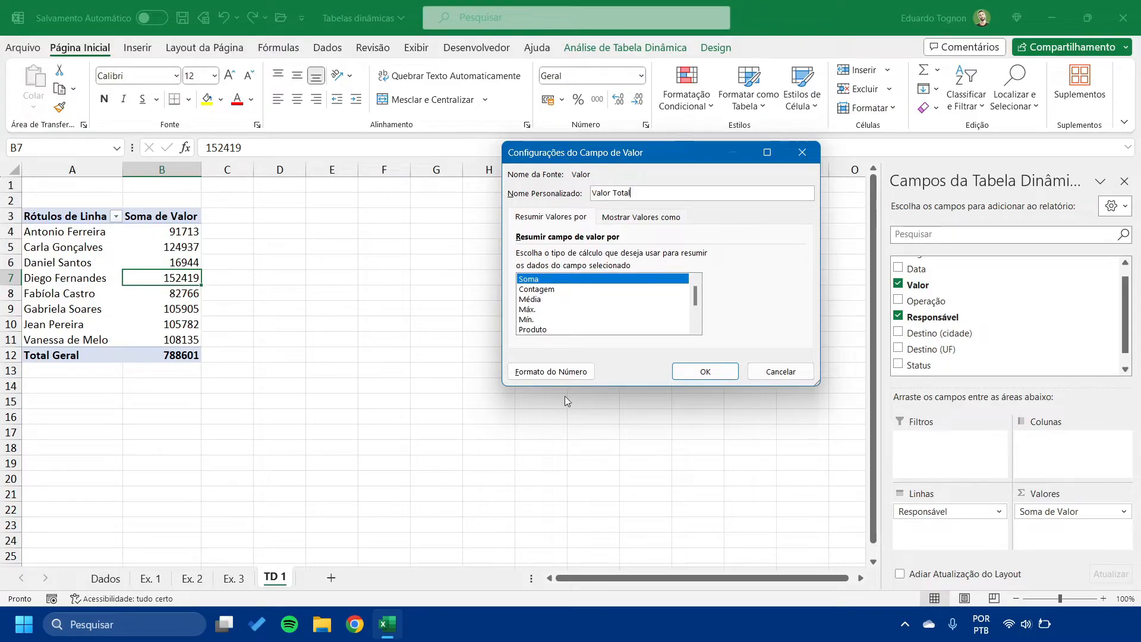
# Format the Valor Total field's numbers as Contábil with the R$ symbol and two decimals, and widen column B
pyautogui.click(562, 373)
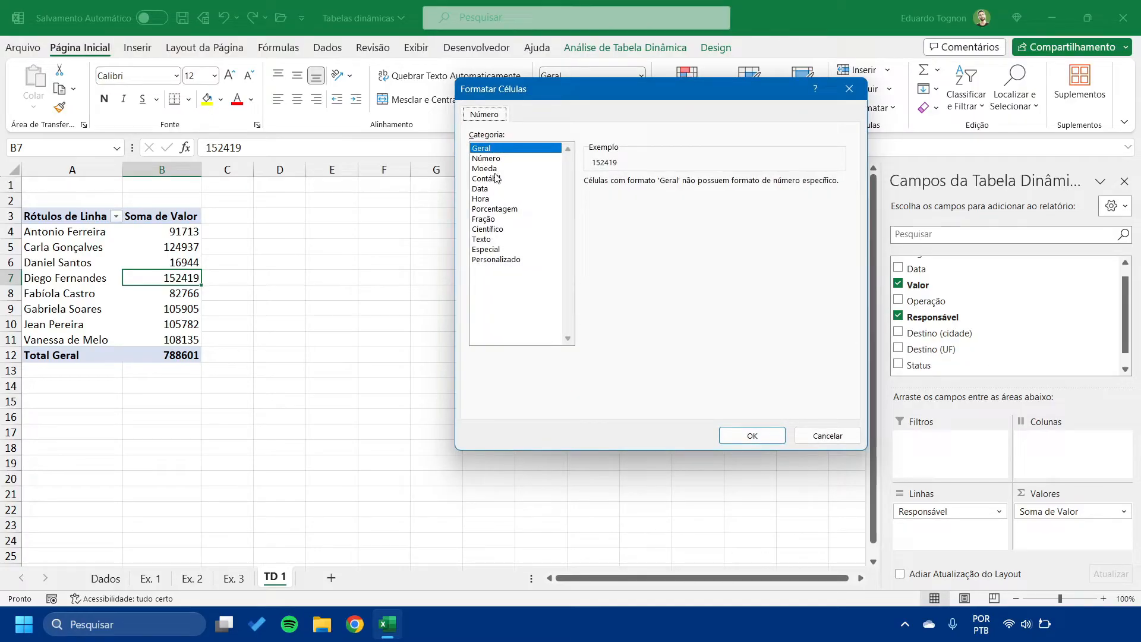
pyautogui.click(485, 169)
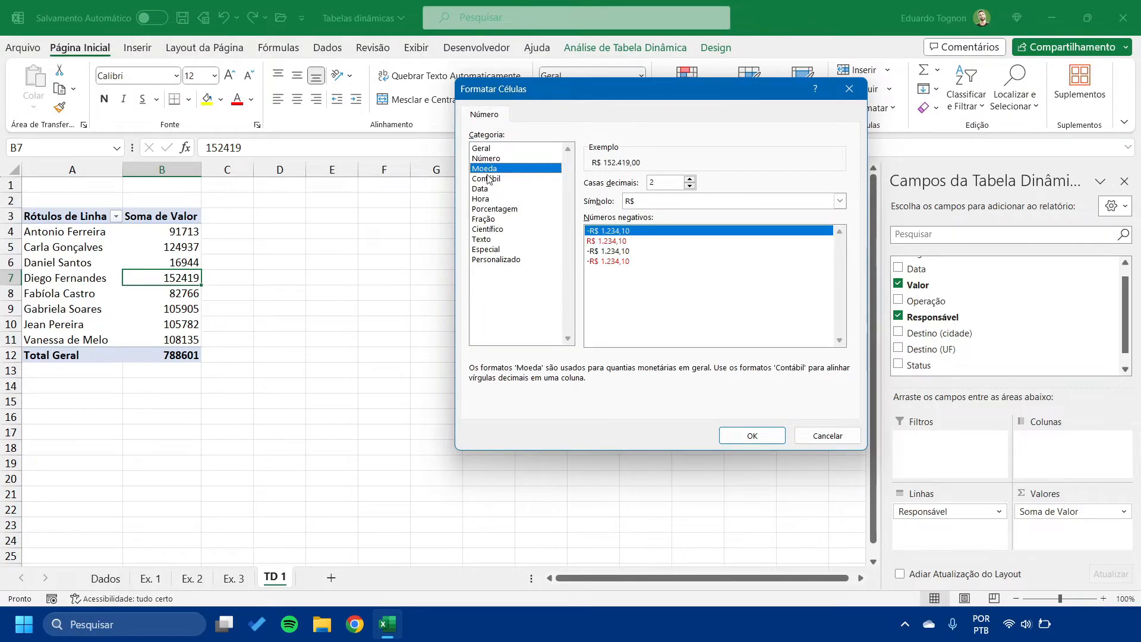
pyautogui.click(488, 179)
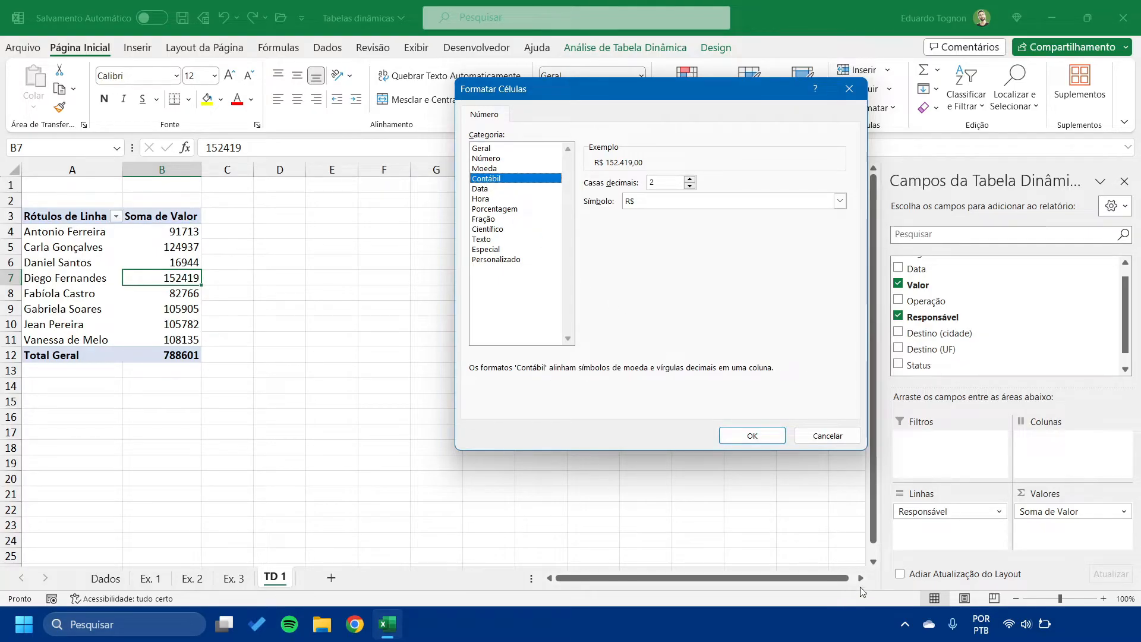
pyautogui.click(754, 436)
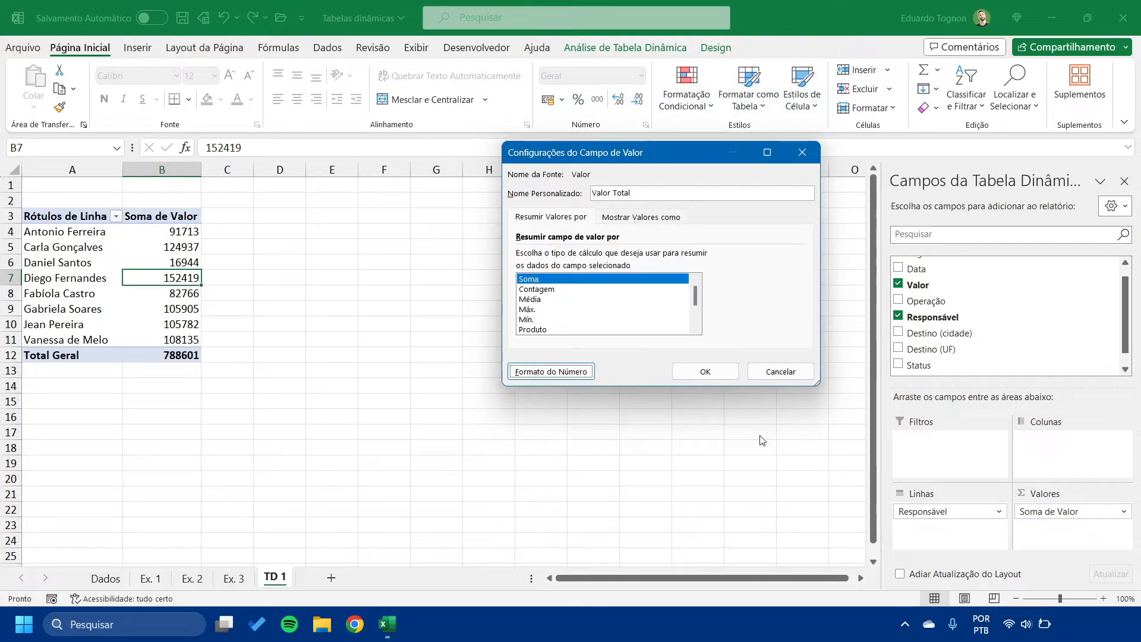
pyautogui.click(706, 371)
pyautogui.moveTo(205, 170); pyautogui.dragTo(219, 170)
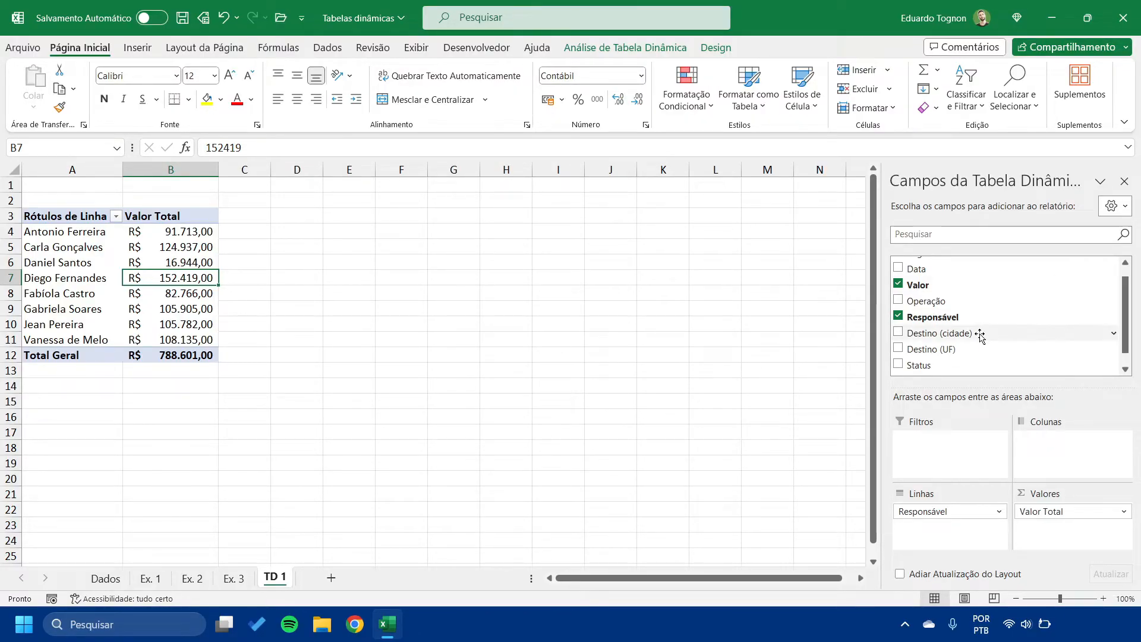
# Try Status as a second row field below Responsável in the pivot table and remove it again
pyautogui.scroll(-1, 962, 329)
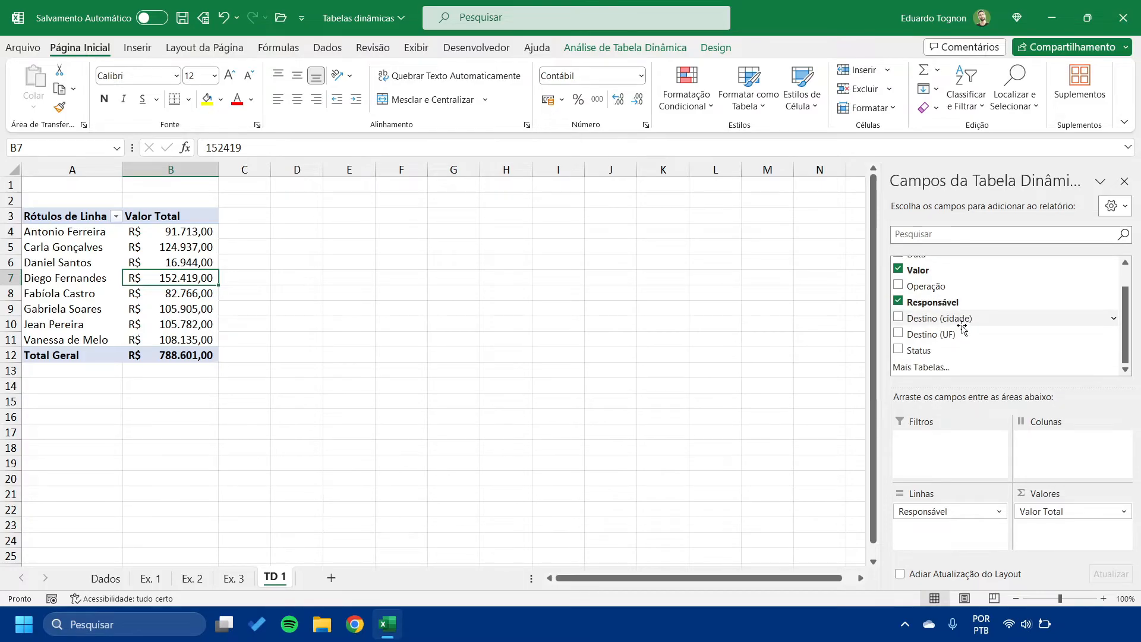
pyautogui.moveTo(924, 356); pyautogui.dragTo(920, 527)
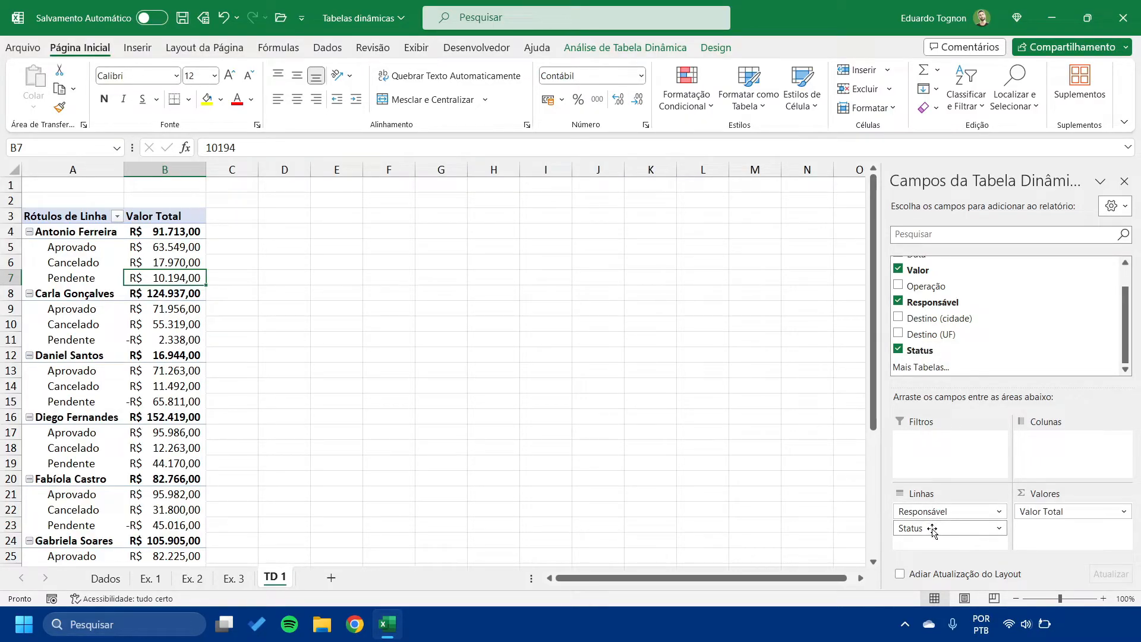
pyautogui.moveTo(945, 531); pyautogui.dragTo(767, 492)
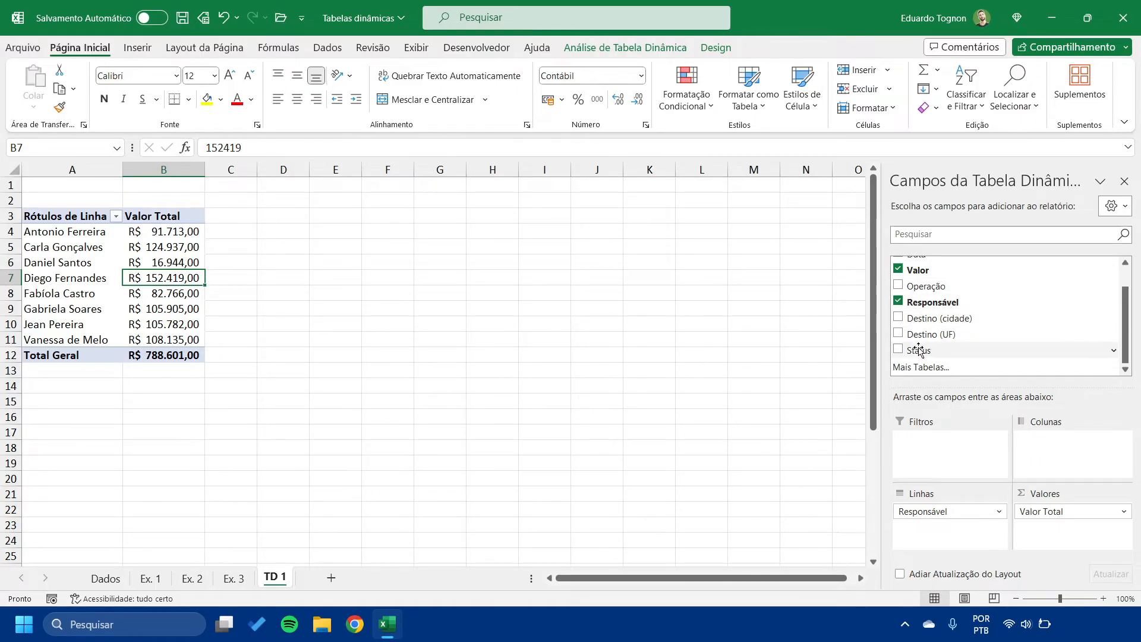
pyautogui.moveTo(918, 352); pyautogui.dragTo(928, 525)
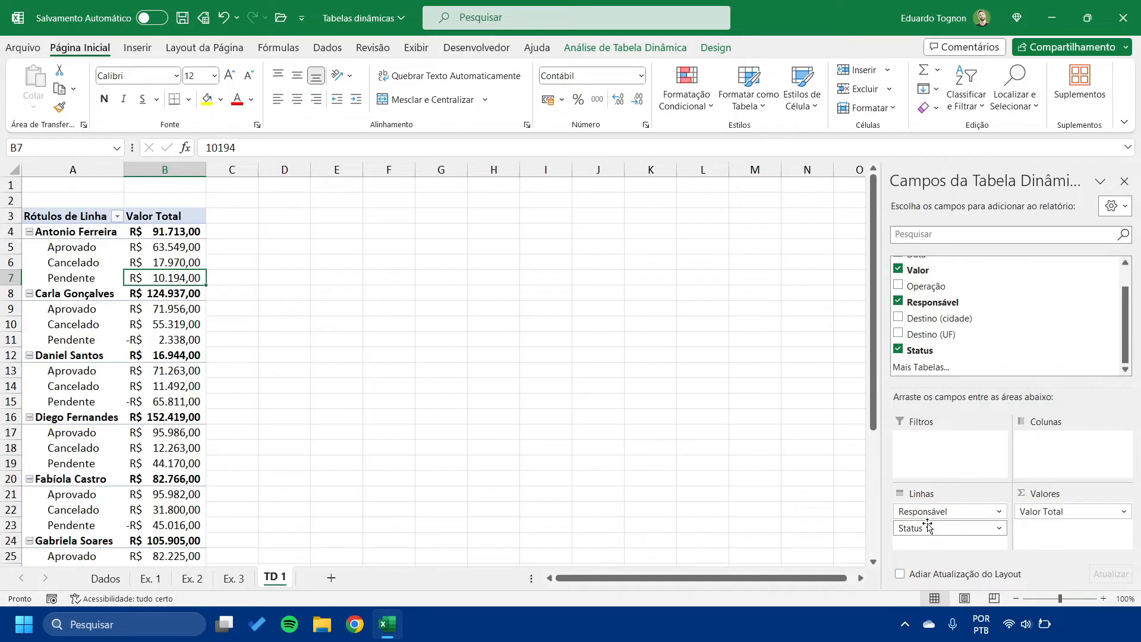
pyautogui.click(1001, 529)
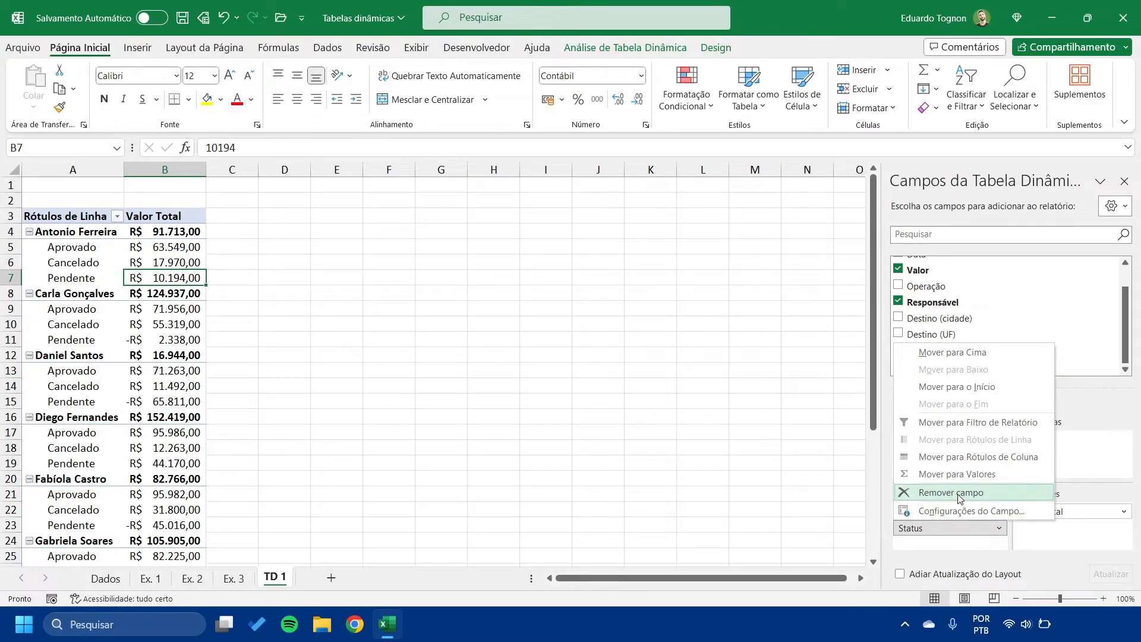
pyautogui.click(963, 529)
pyautogui.moveTo(962, 529); pyautogui.dragTo(746, 496)
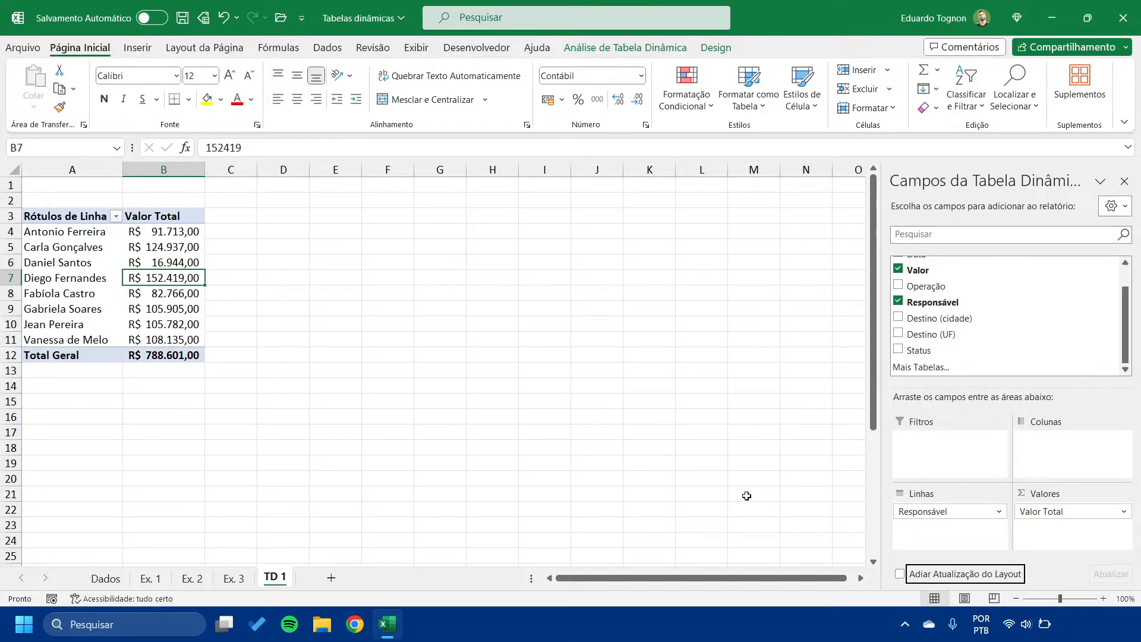
# Add Status to the pivot table rows below Responsável
pyautogui.click(162, 300)
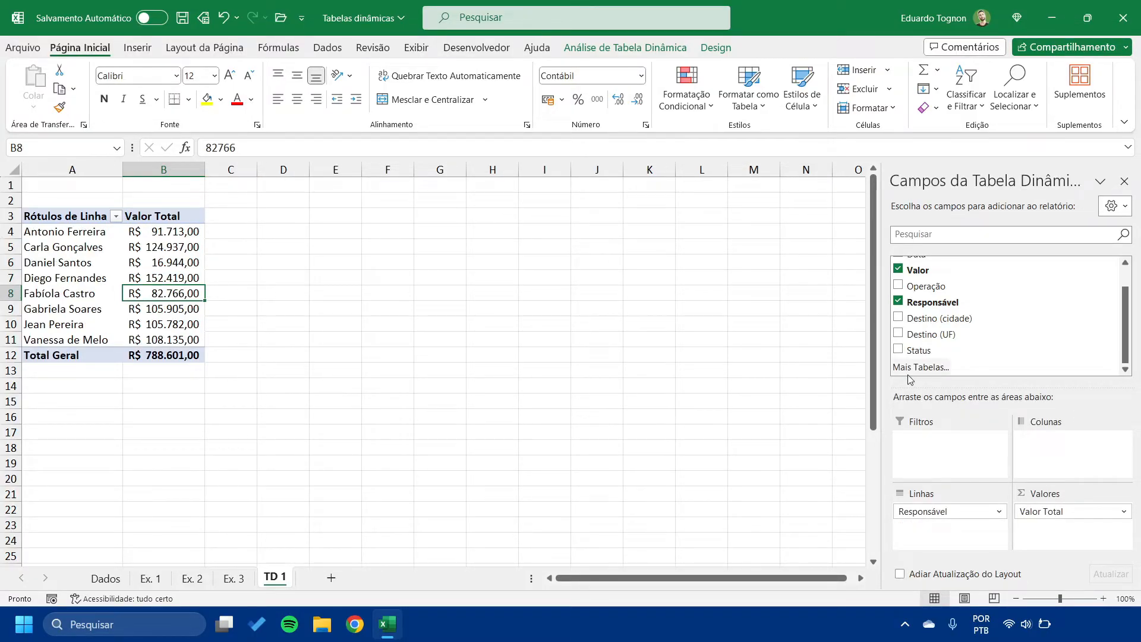
pyautogui.moveTo(921, 353); pyautogui.dragTo(931, 533)
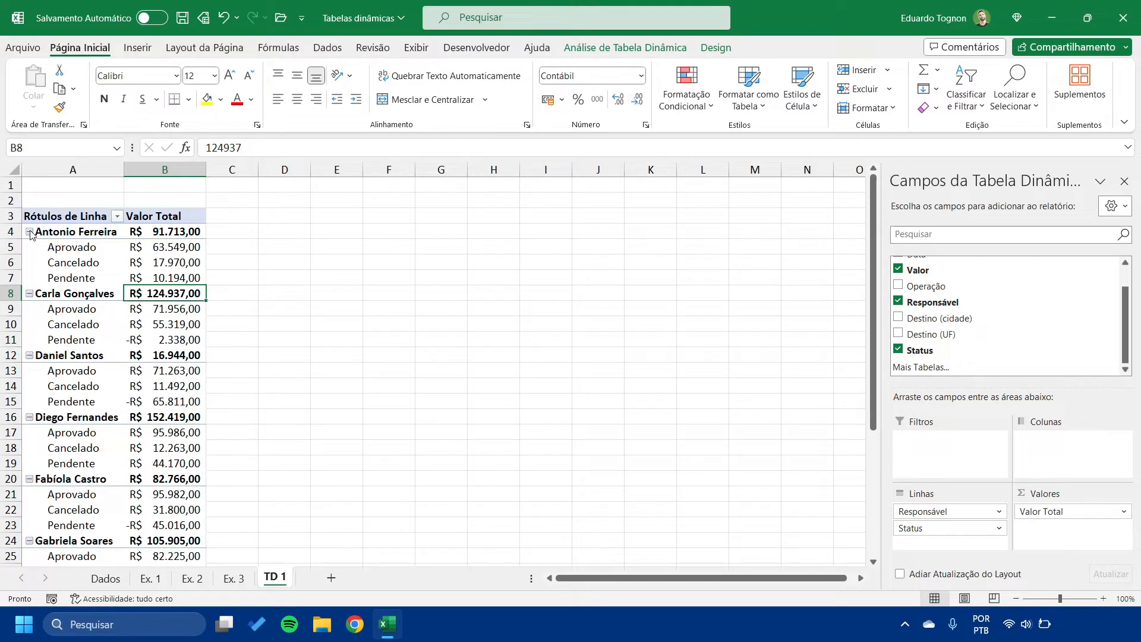
# Examine how each Responsável group's total is broken down into Aprovado, Cancelado and Pendente, down to the grand total
pyautogui.click(74, 314)
pyautogui.click(74, 340)
pyautogui.click(75, 324)
pyautogui.click(78, 294)
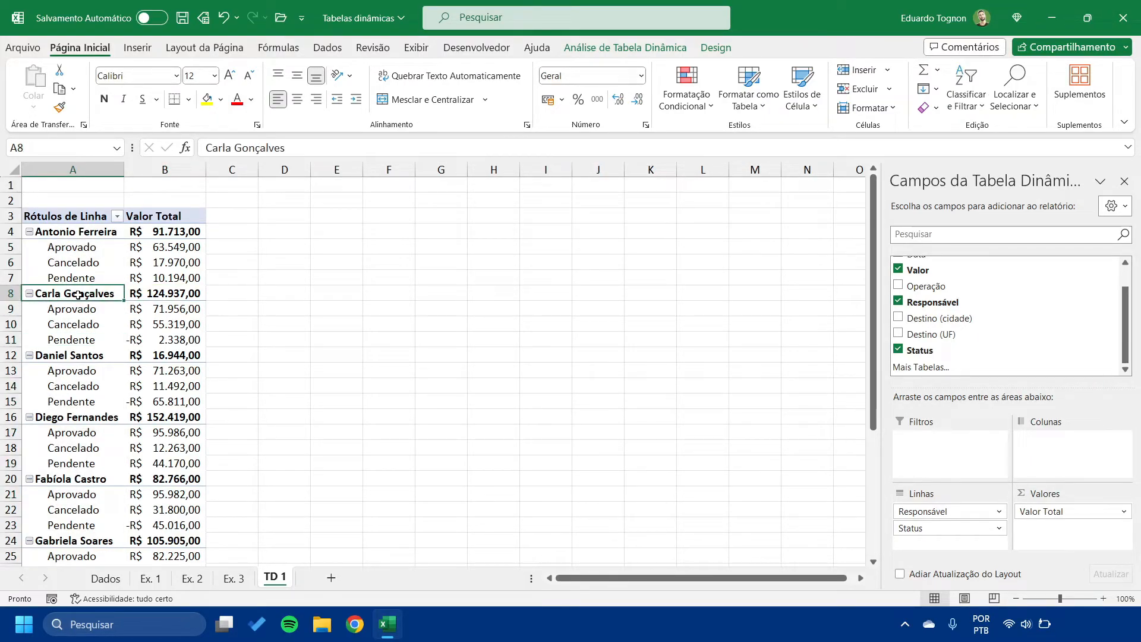
pyautogui.click(178, 293)
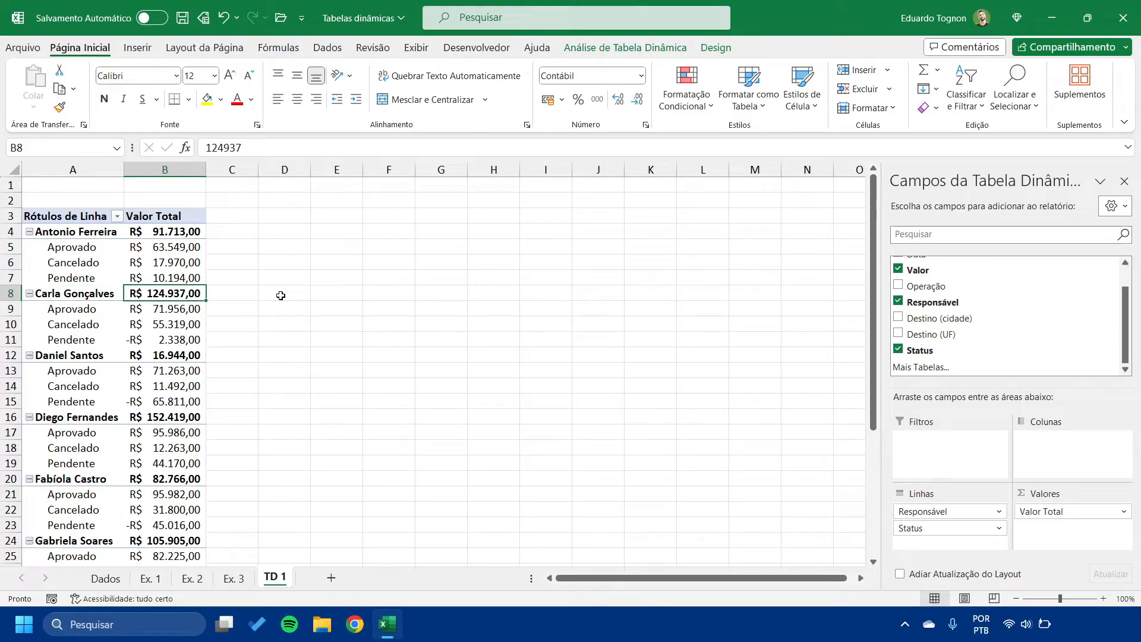
pyautogui.click(162, 310)
pyautogui.click(161, 324)
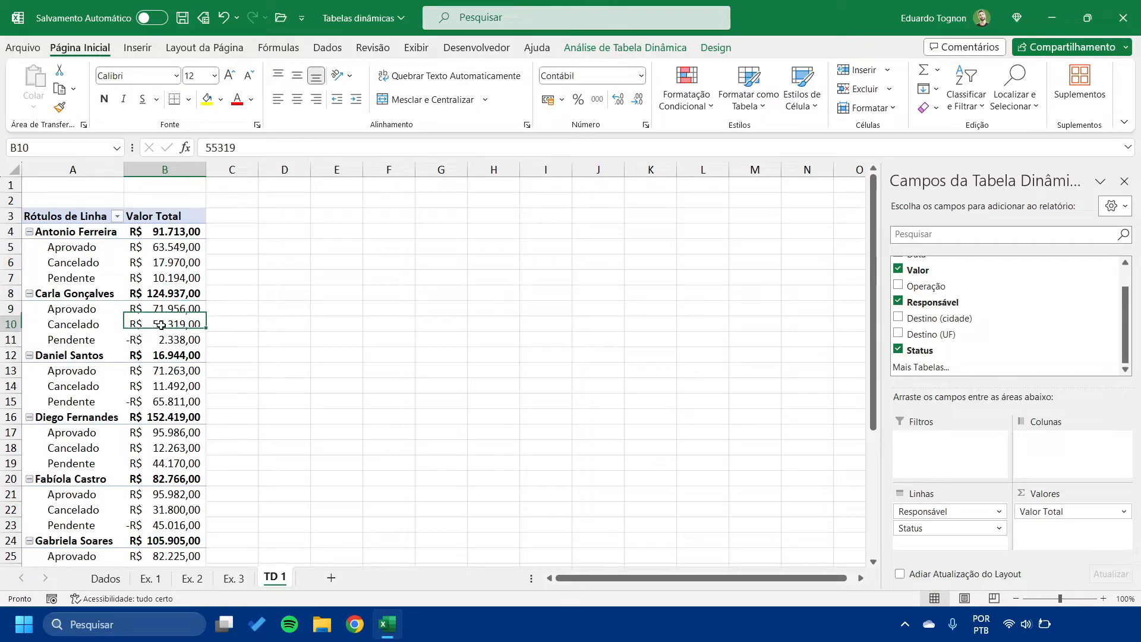
pyautogui.click(160, 339)
pyautogui.scroll(-9, 161, 369)
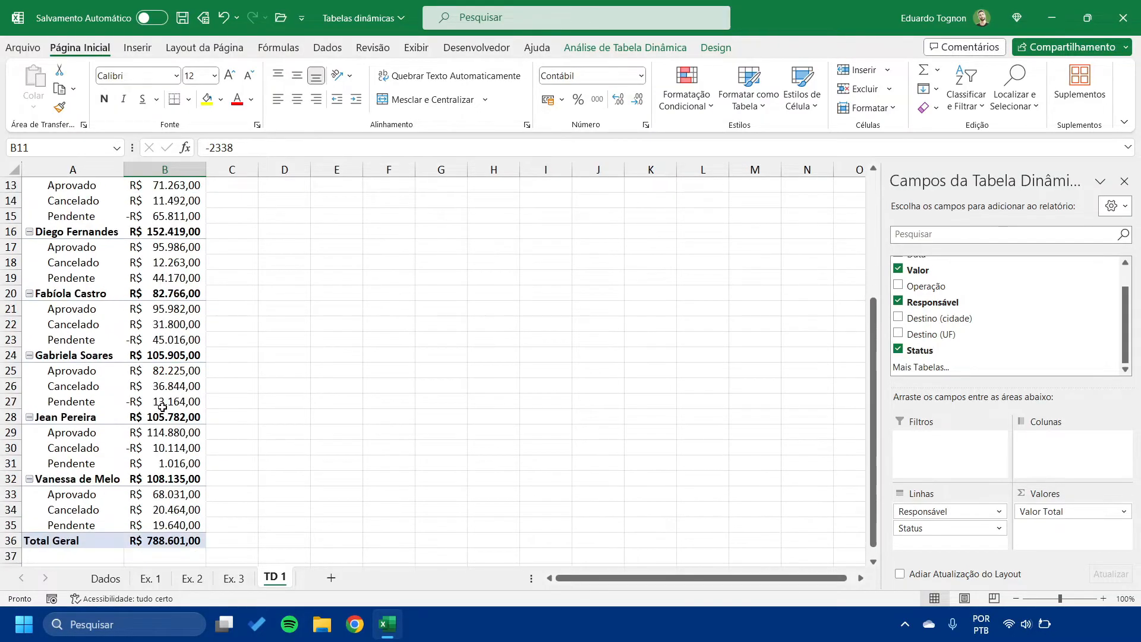
pyautogui.scroll(9, 162, 407)
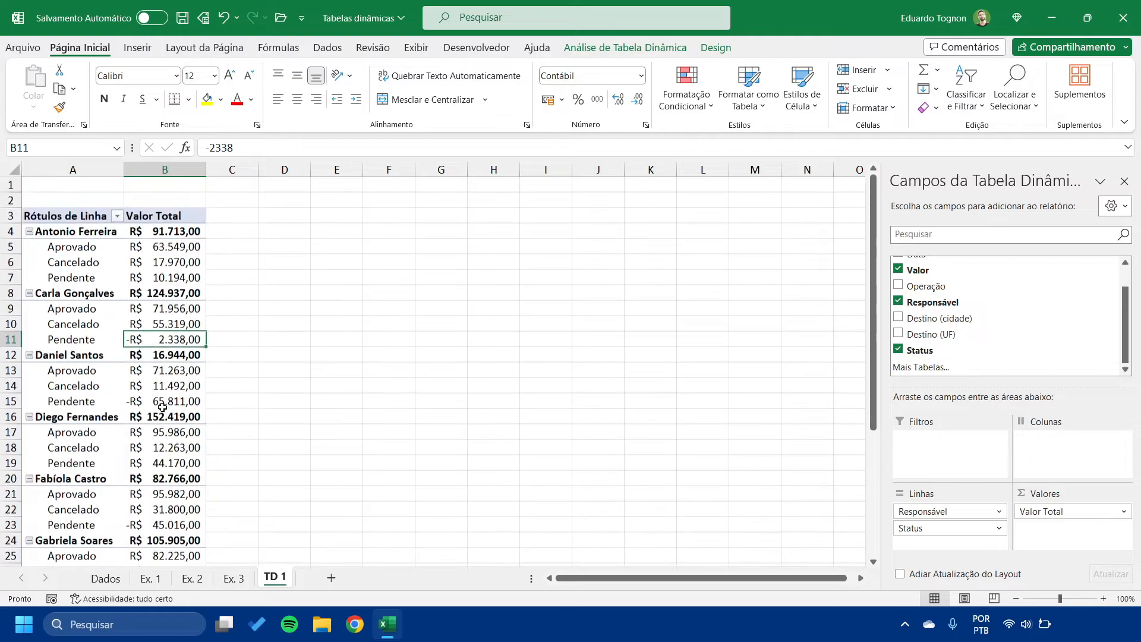
# Reorder the pivot rows so Status is above Responsável, and review the people listed under each status
pyautogui.moveTo(913, 528); pyautogui.dragTo(937, 509)
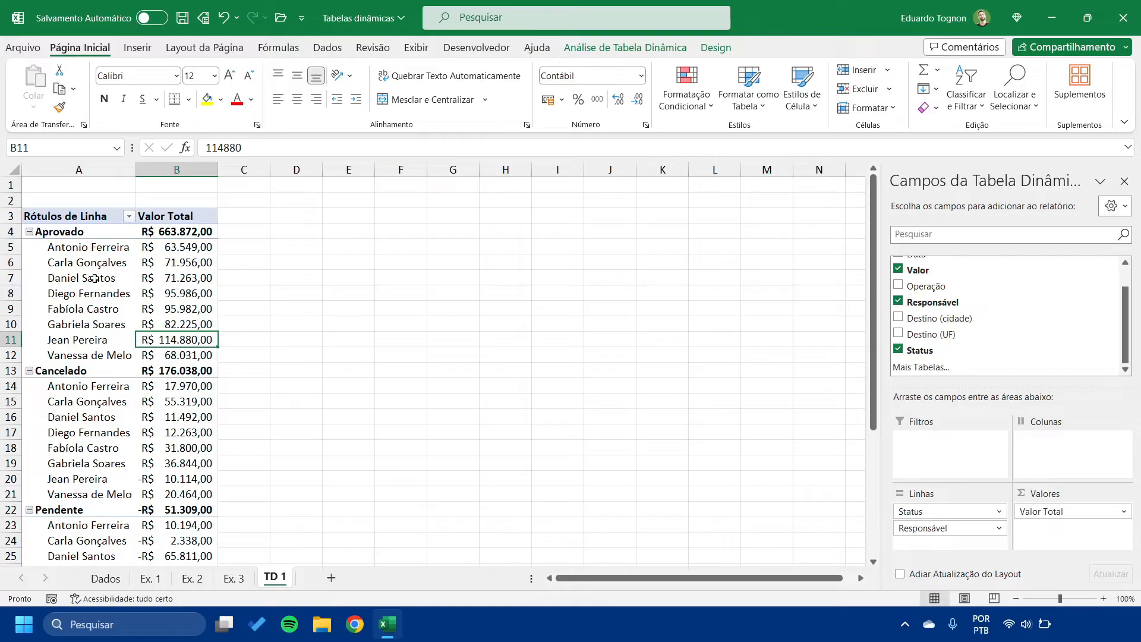
pyautogui.scroll(-4, 79, 357)
pyautogui.scroll(4, 66, 302)
pyautogui.scroll(-2, 77, 348)
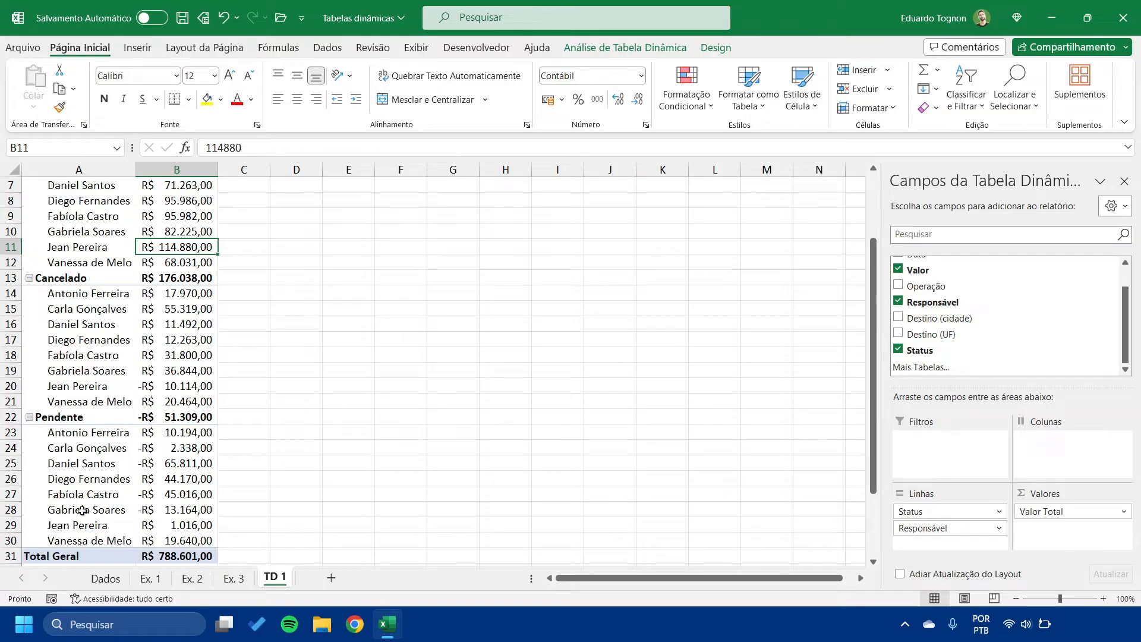
pyautogui.scroll(2, 83, 510)
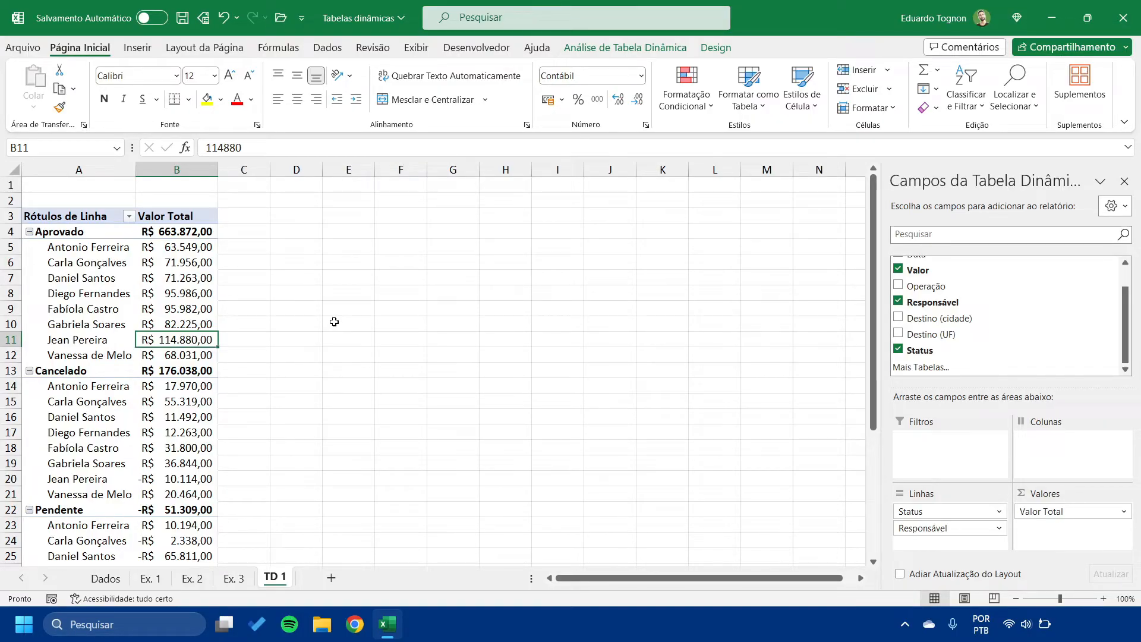
pyautogui.scroll(-4, 59, 311)
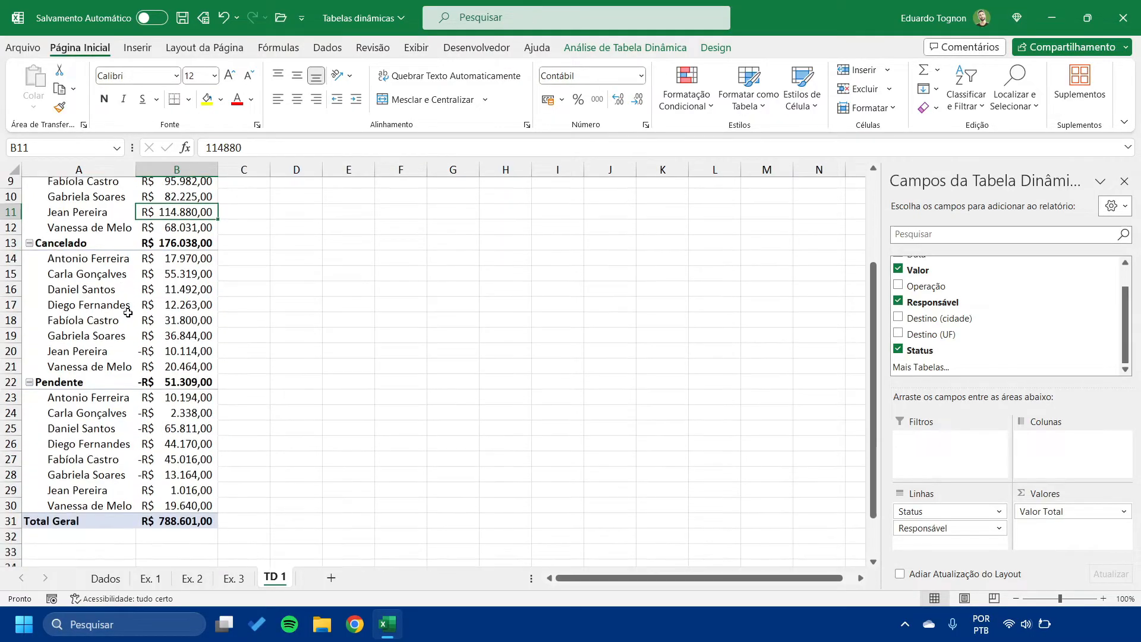
pyautogui.scroll(4, 153, 370)
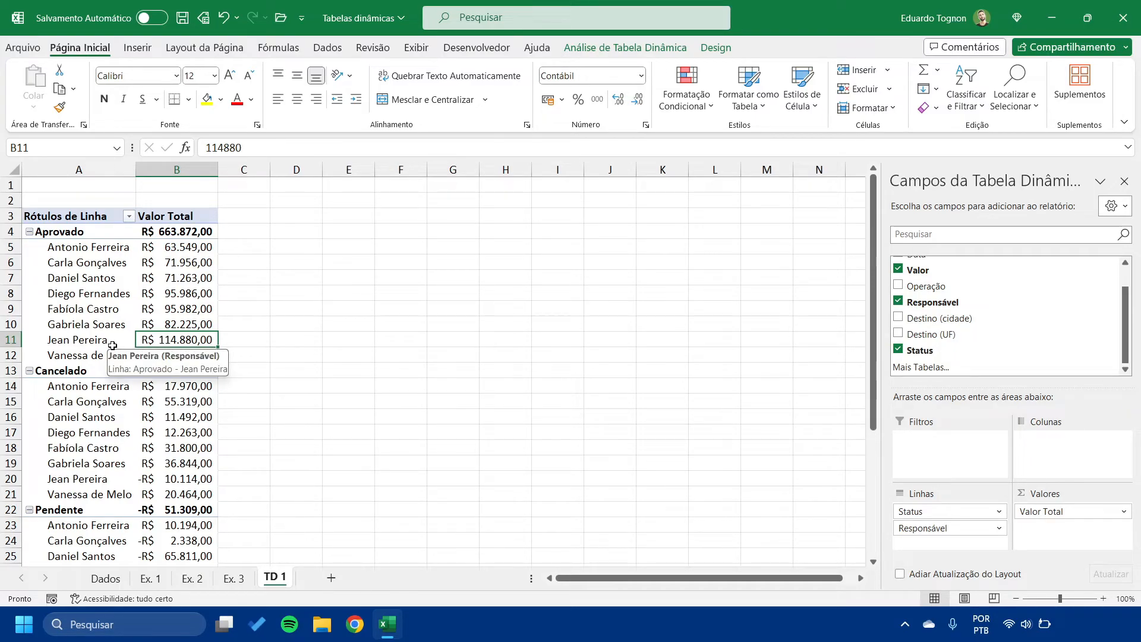
# Insert a blank line after each item in the pivot table and check the spacing between the status groups
pyautogui.click(113, 297)
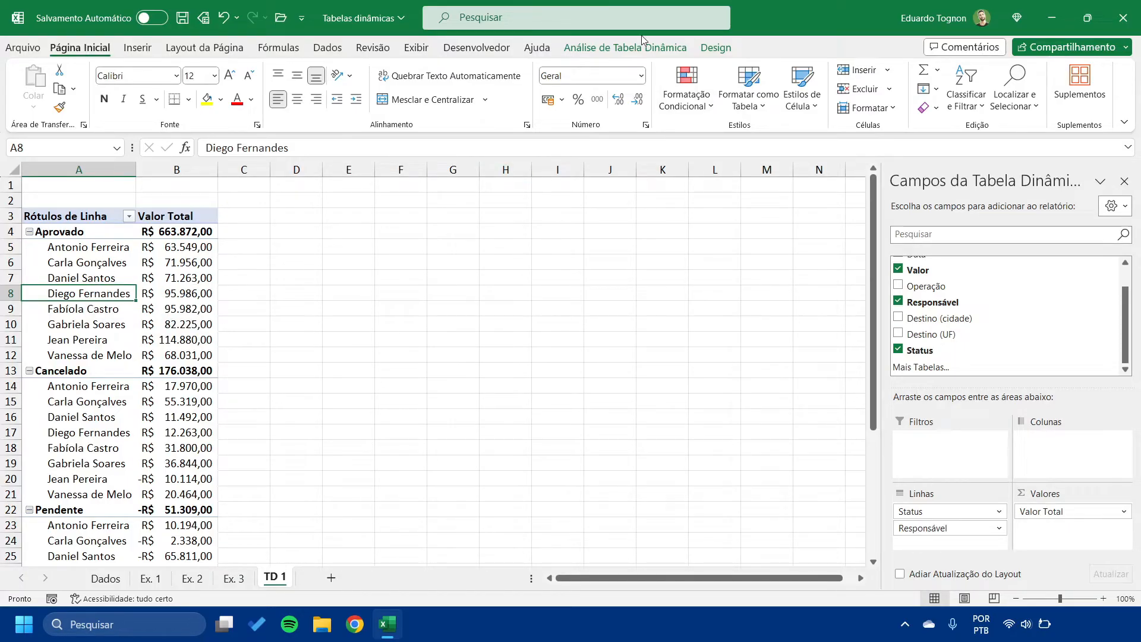
pyautogui.click(643, 56)
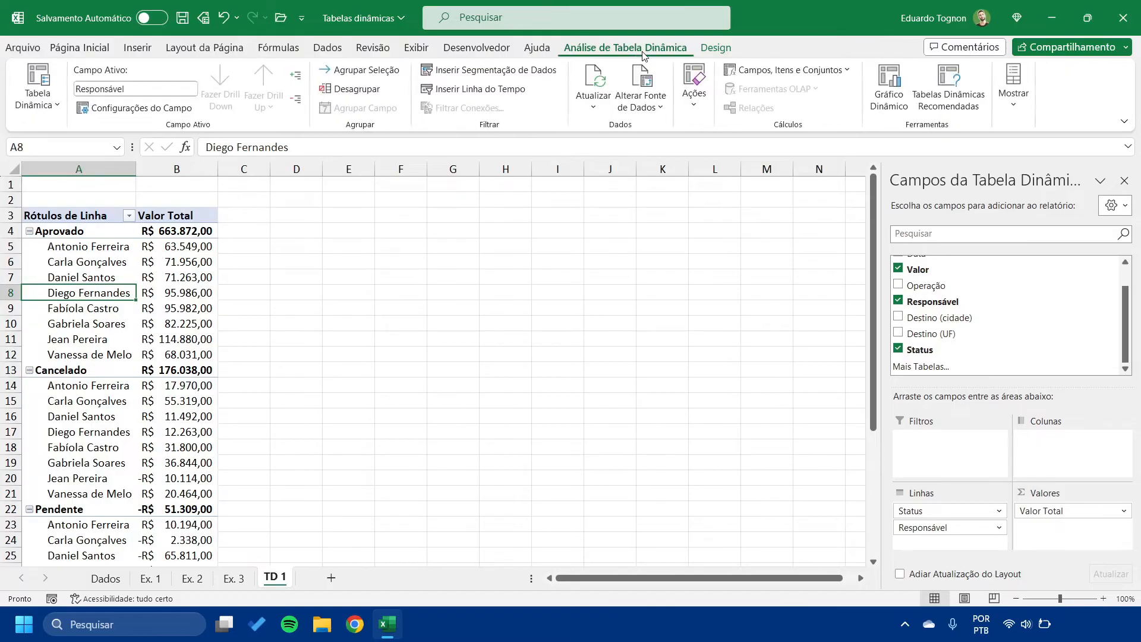
pyautogui.click(707, 55)
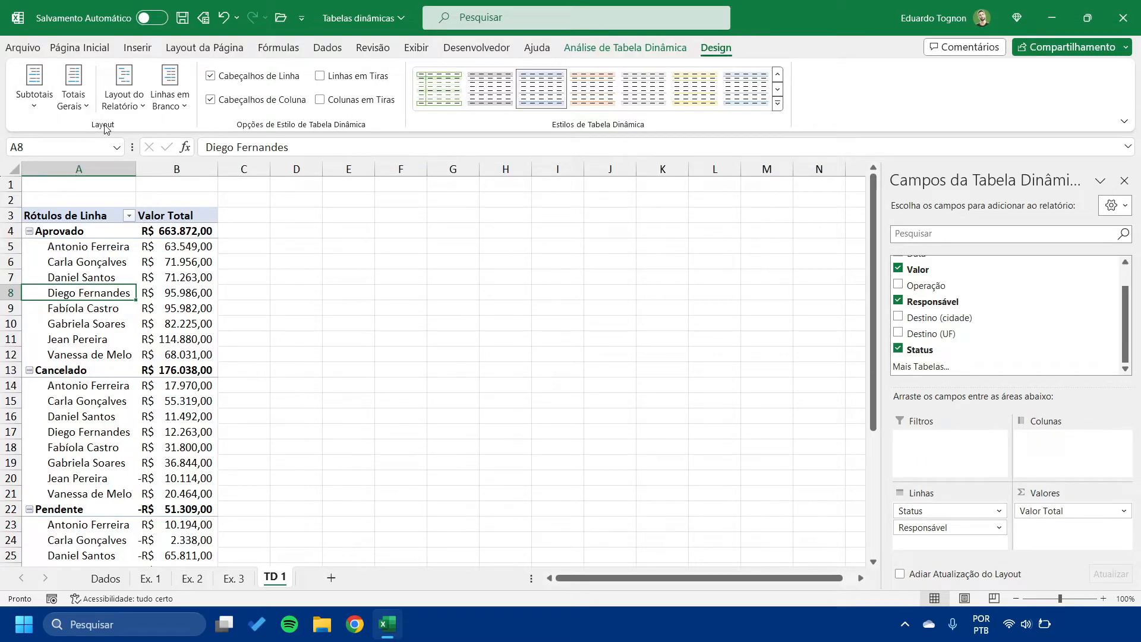
pyautogui.click(184, 106)
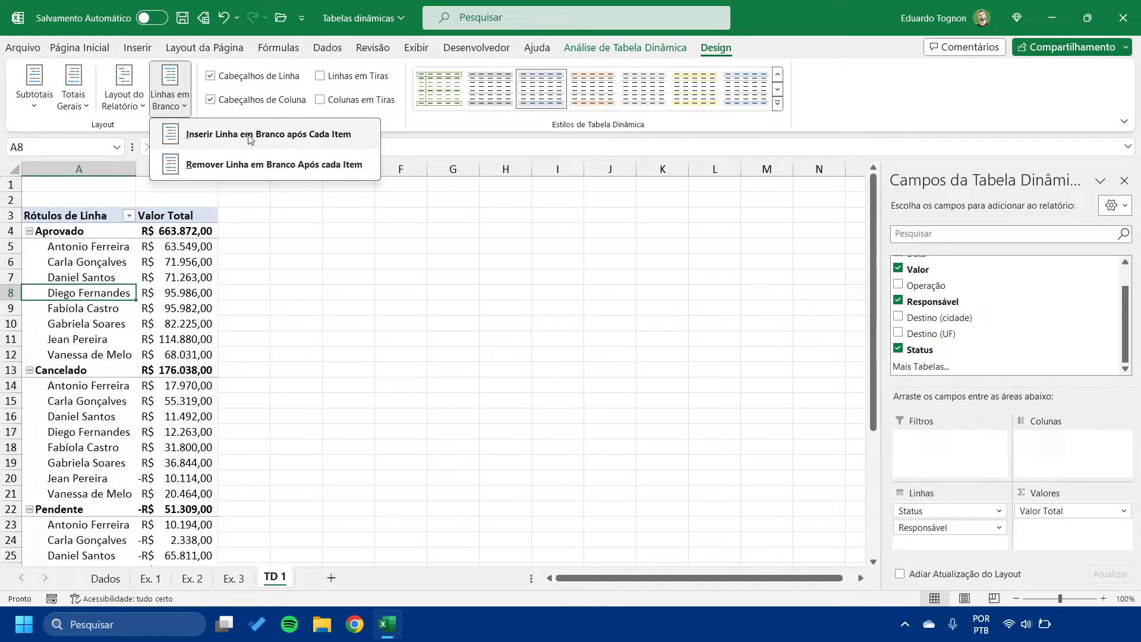
pyautogui.click(219, 137)
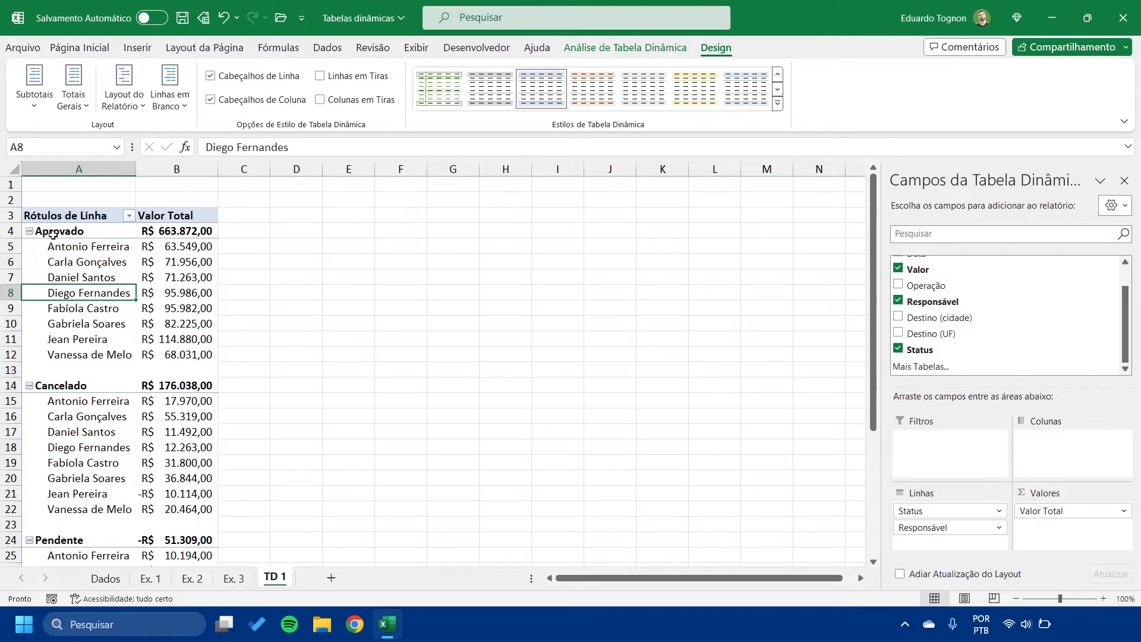
pyautogui.scroll(-6, 82, 334)
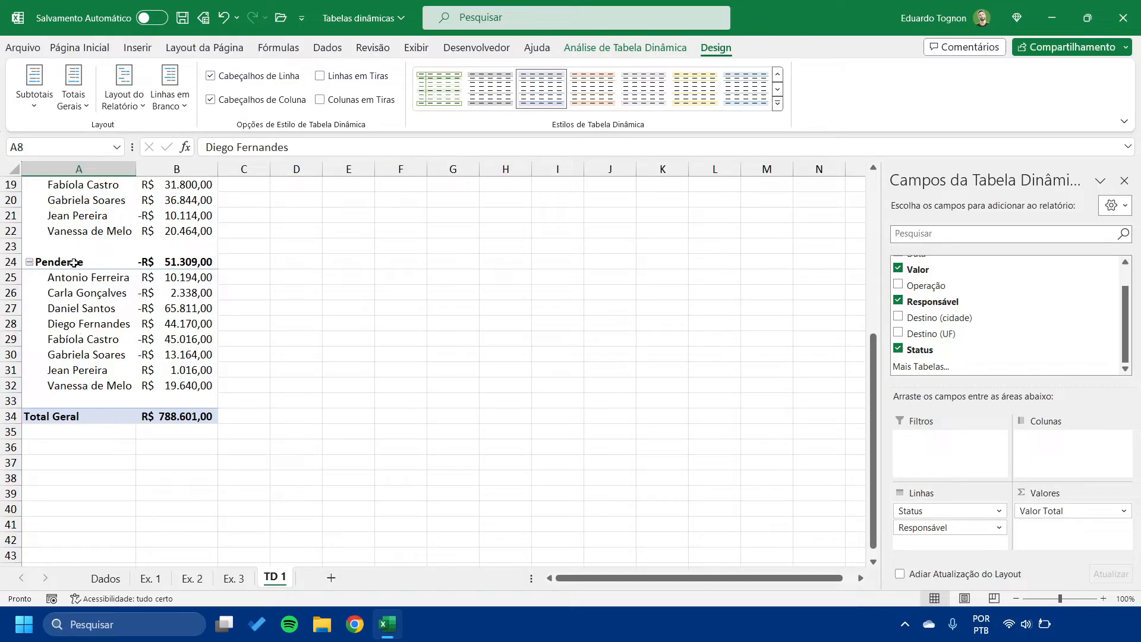
pyautogui.scroll(5, 79, 266)
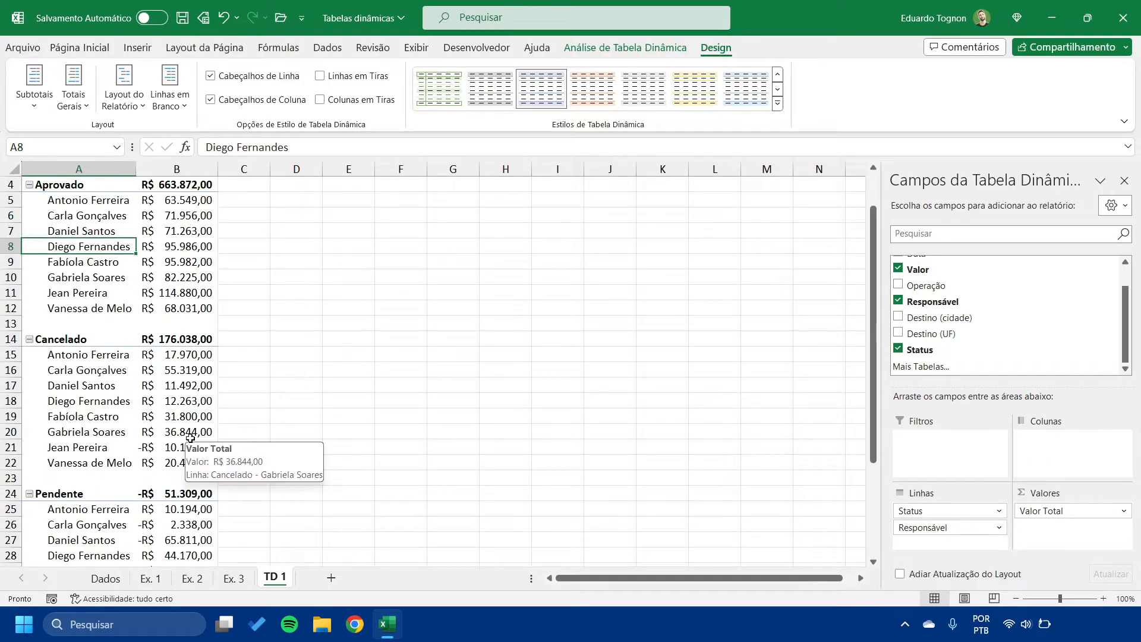
pyautogui.scroll(1, 190, 438)
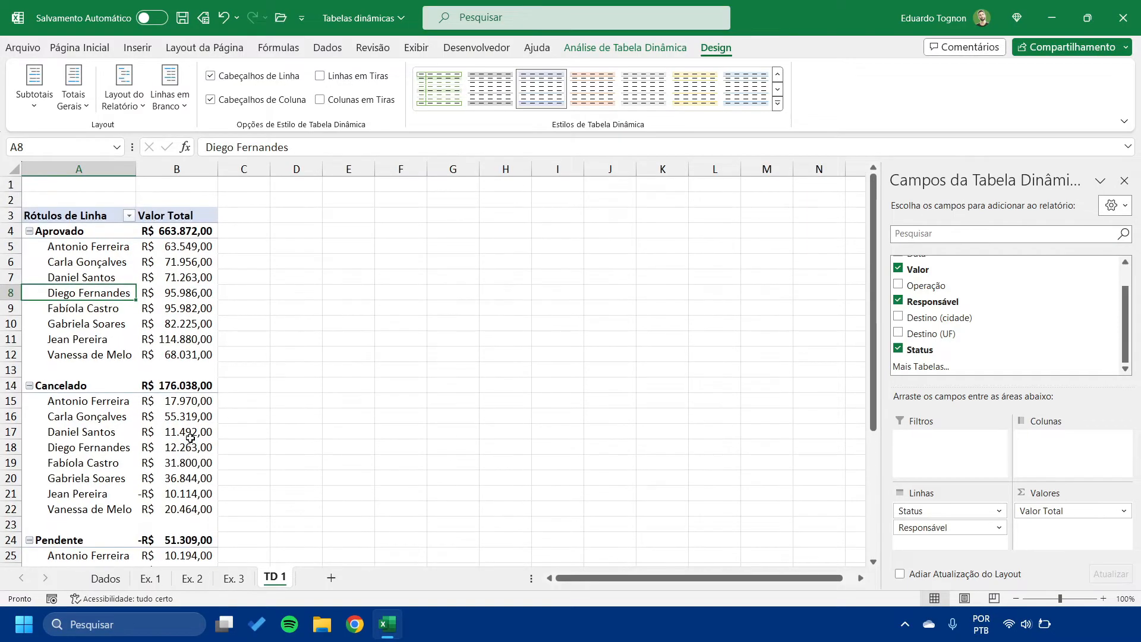
# Remove the blank line after each pivot table item and insert it again
pyautogui.click(170, 87)
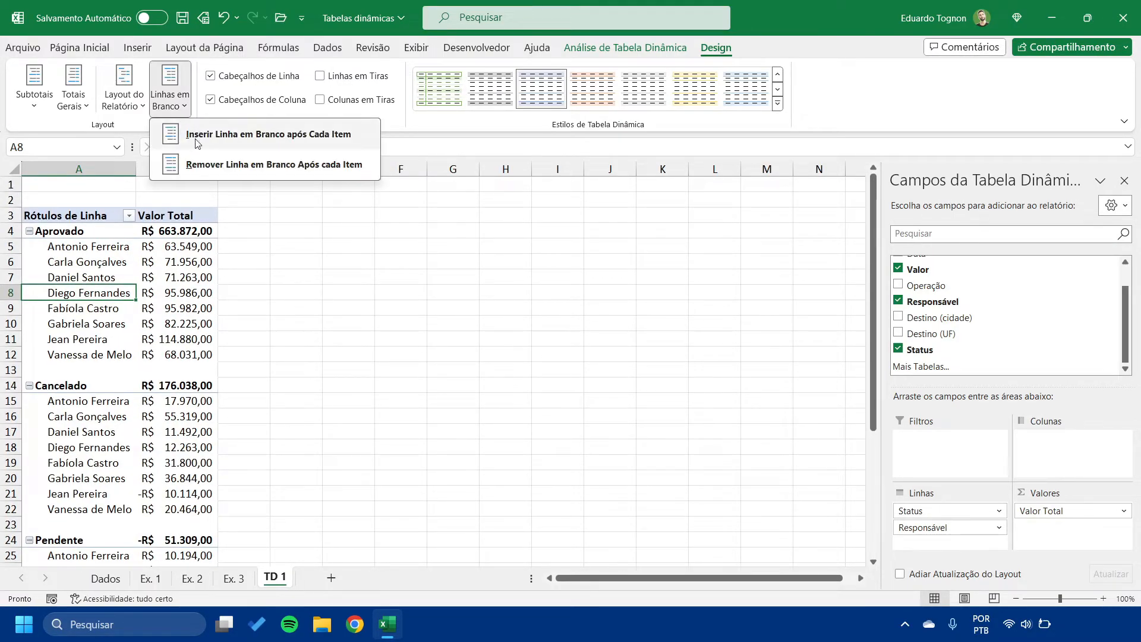
pyautogui.click(245, 165)
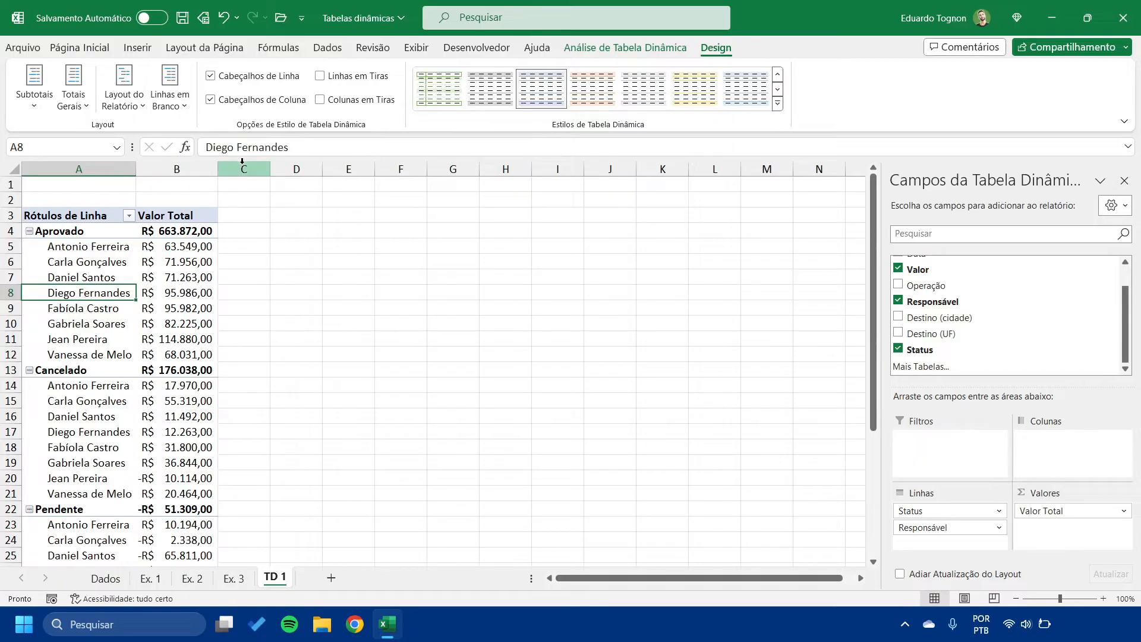
pyautogui.click(170, 87)
pyautogui.click(238, 134)
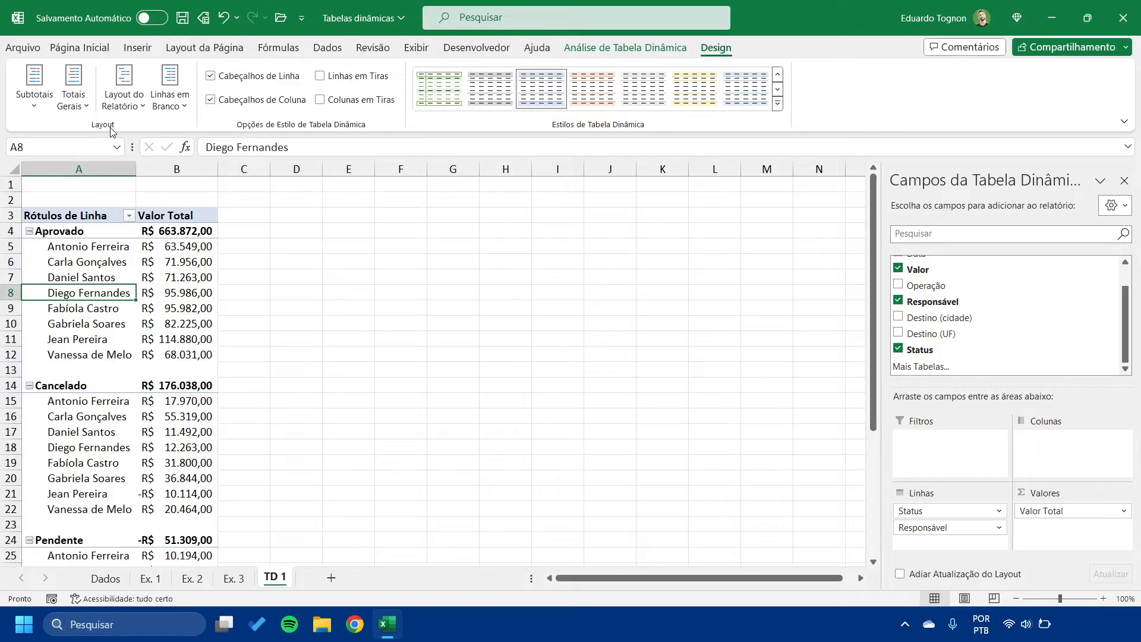
# Hide the pivot table's subtotals, and show them again at the top of each group
pyautogui.click(38, 109)
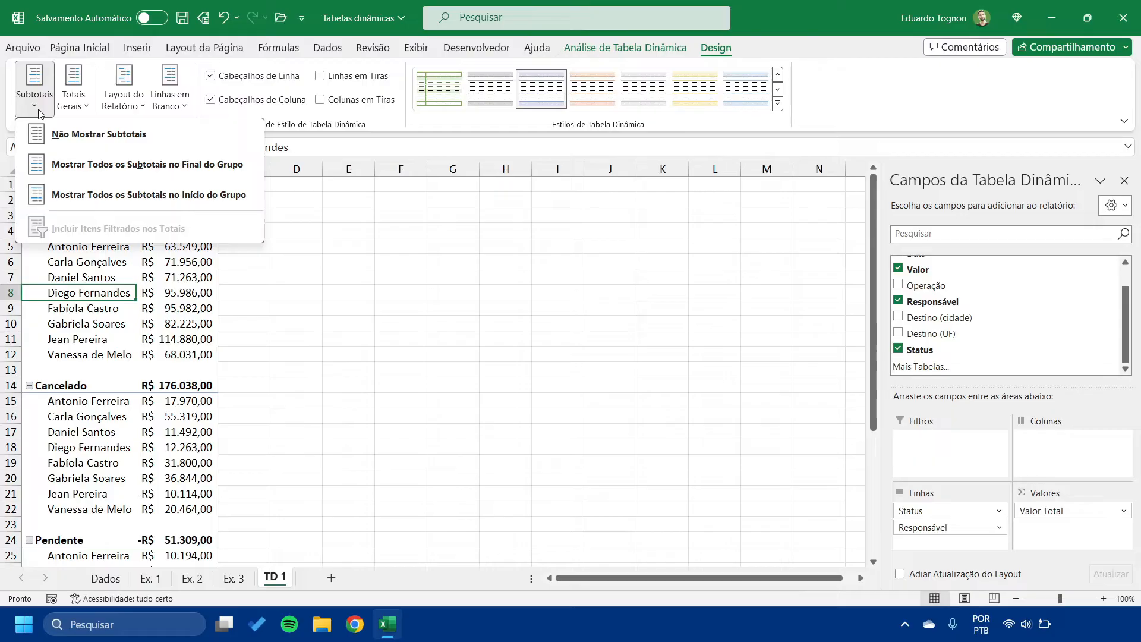
pyautogui.click(103, 138)
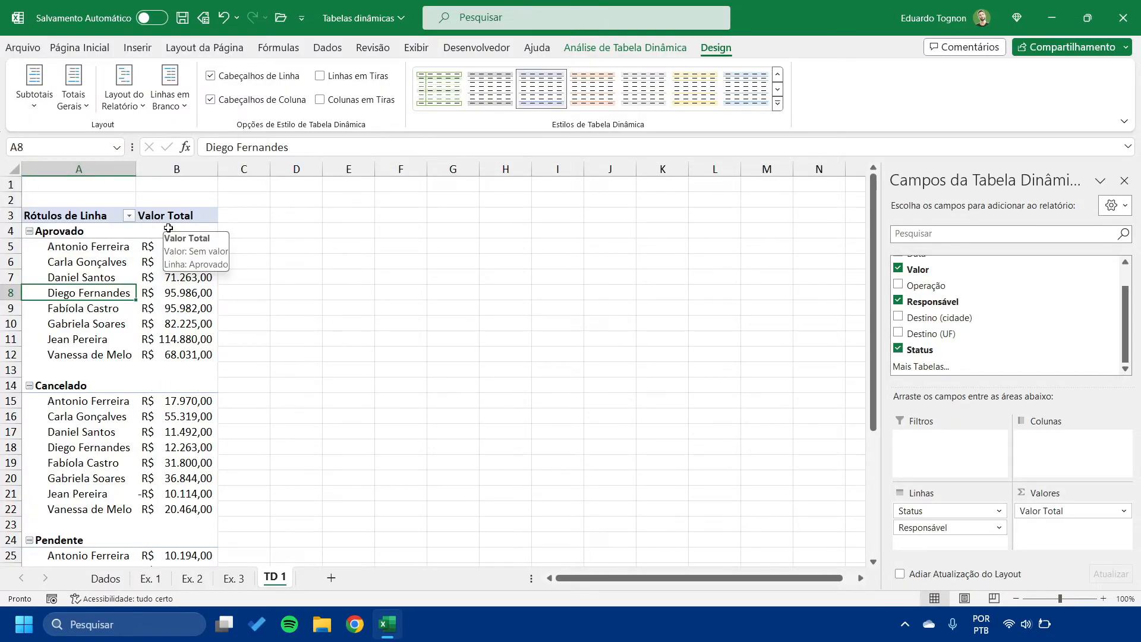
pyautogui.click(34, 98)
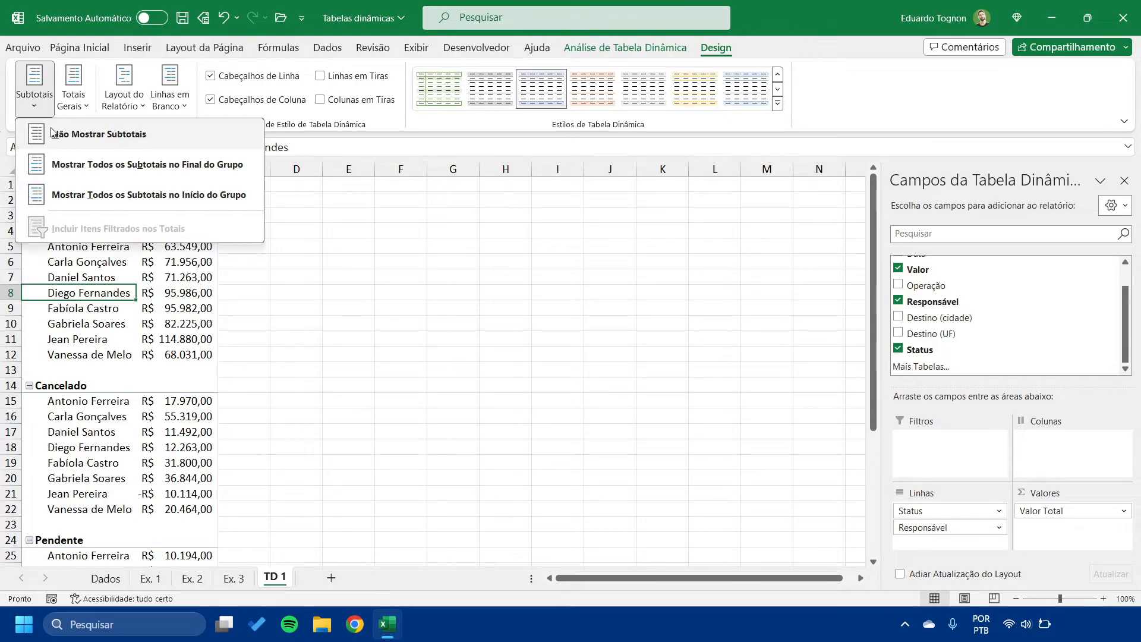
pyautogui.click(173, 196)
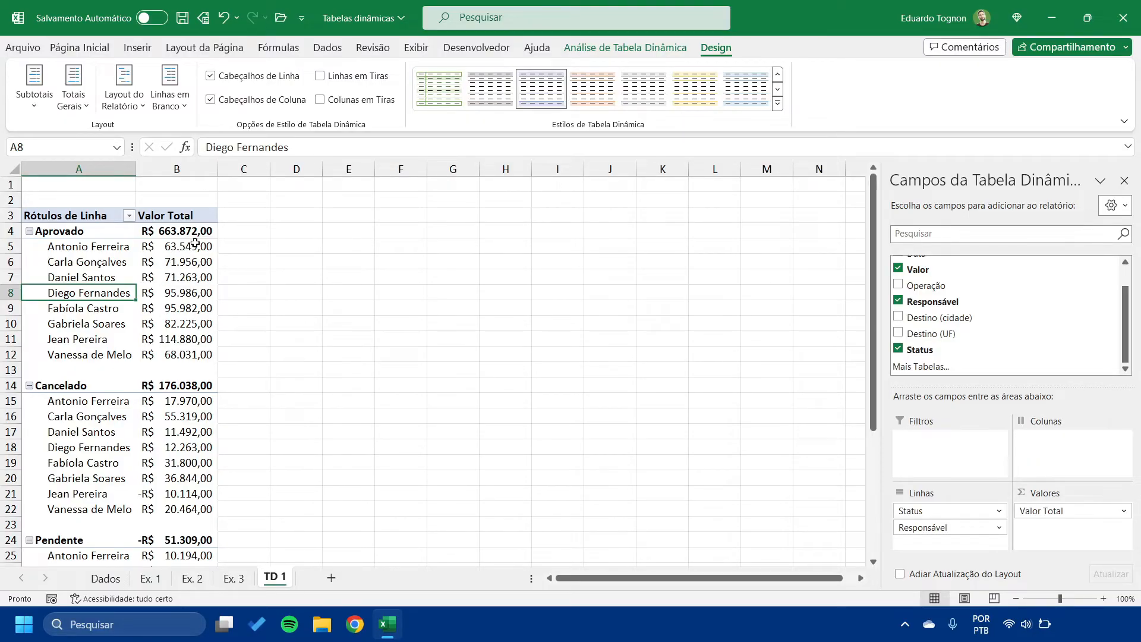
pyautogui.click(157, 233)
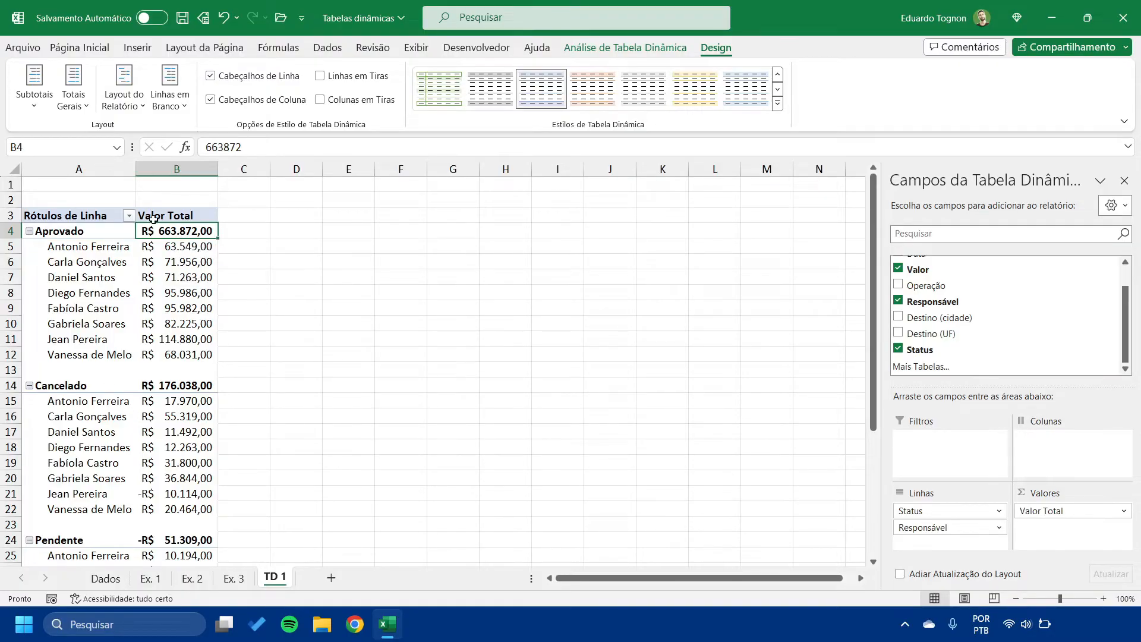
# Show all subtotals at the bottom of each group, and return them to the top of the group
pyautogui.click(34, 95)
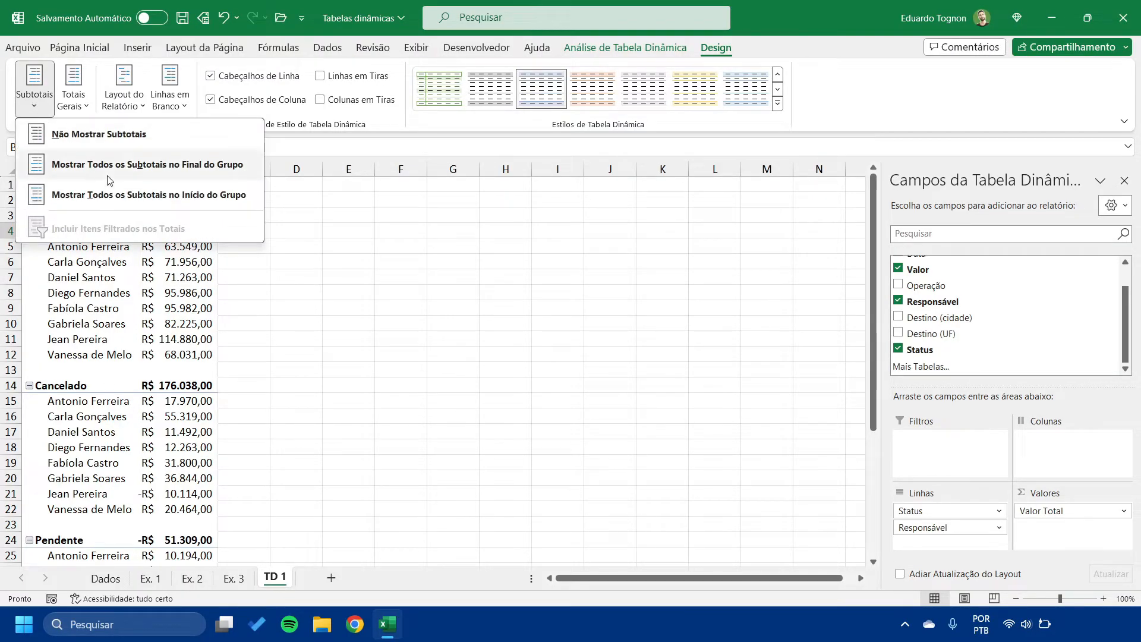
pyautogui.click(186, 171)
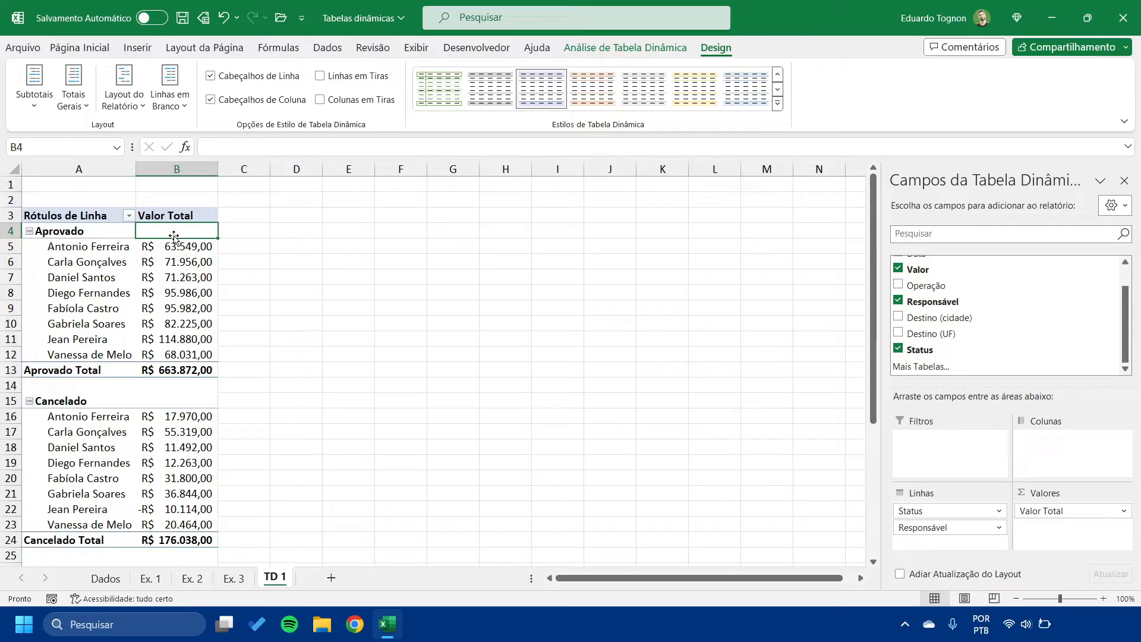
pyautogui.click(34, 96)
pyautogui.click(186, 204)
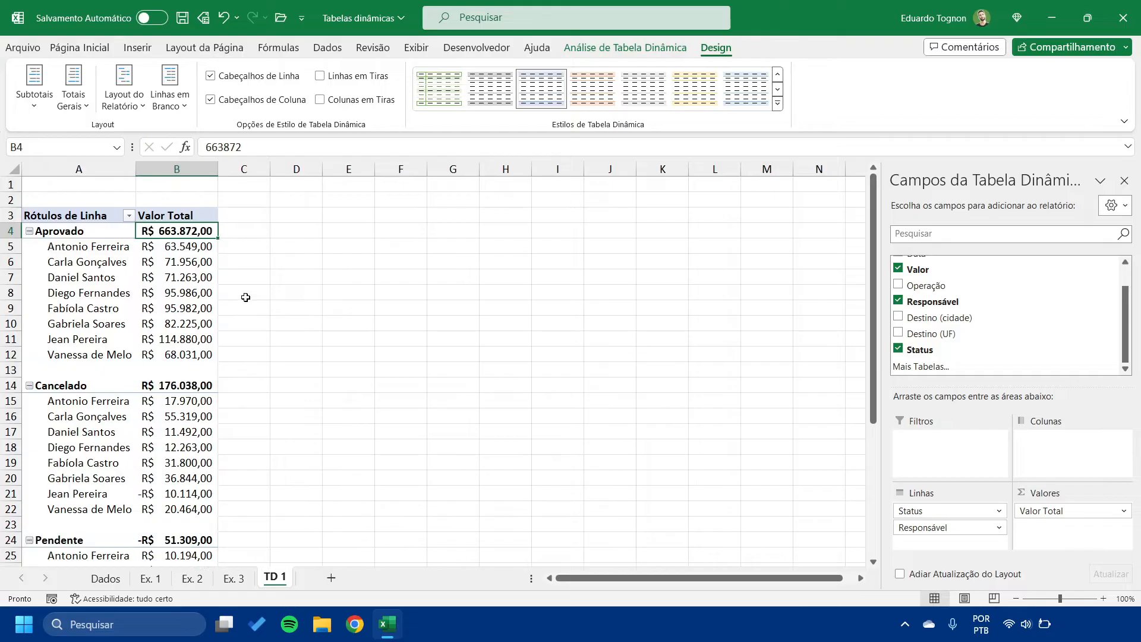
pyautogui.click(396, 338)
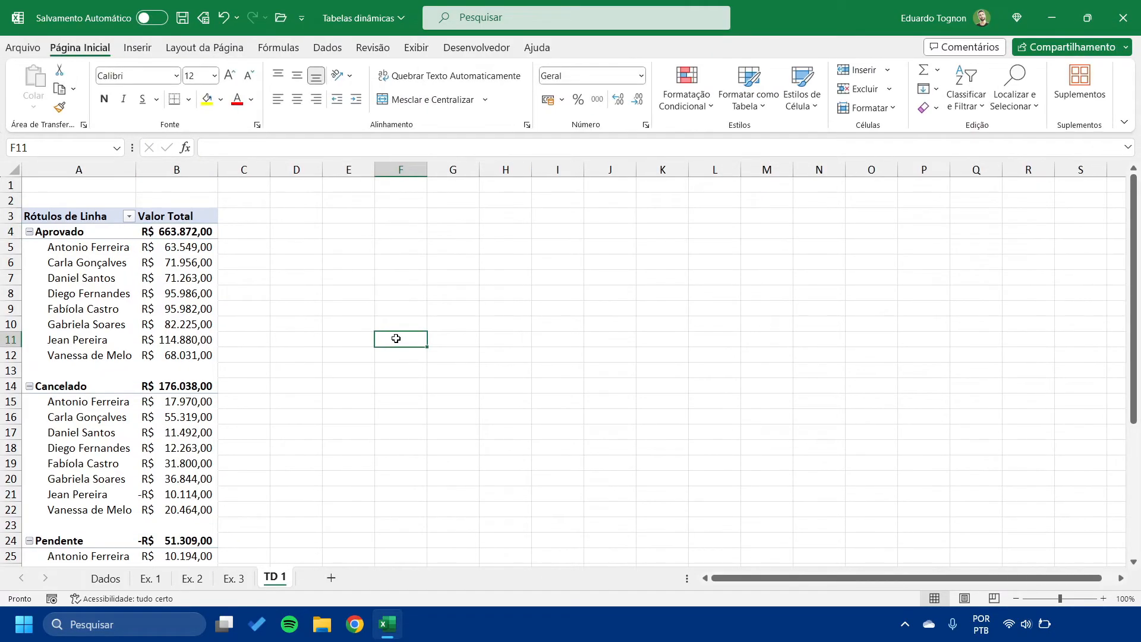
pyautogui.click(643, 383)
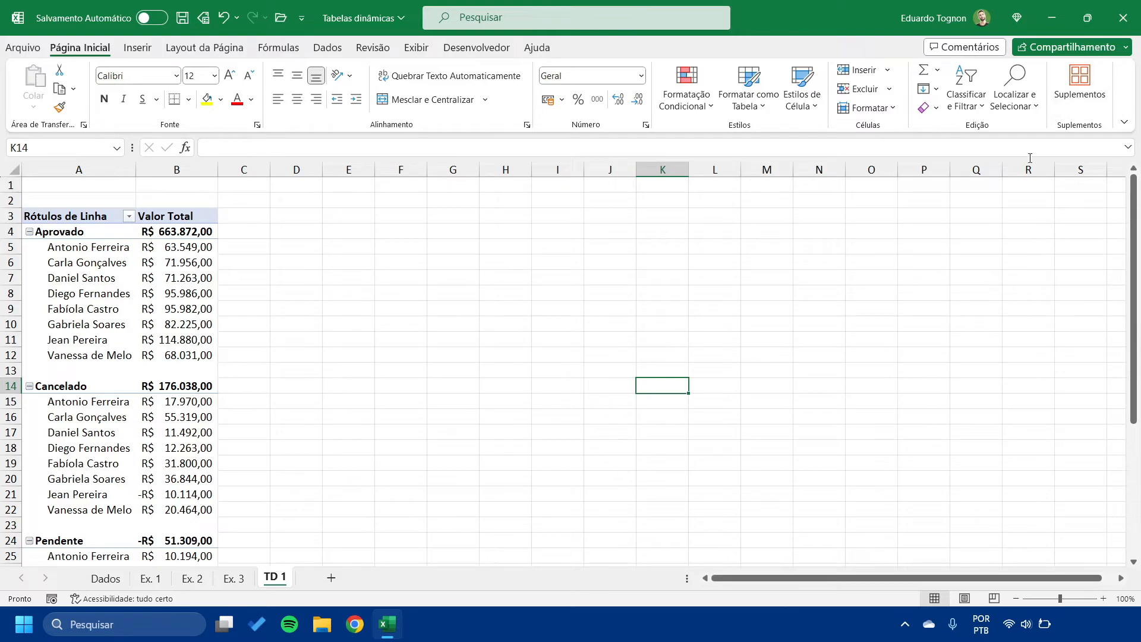
# Add the Operação field to the pivot table's columns and check the Entrada and Saída headings
pyautogui.click(92, 264)
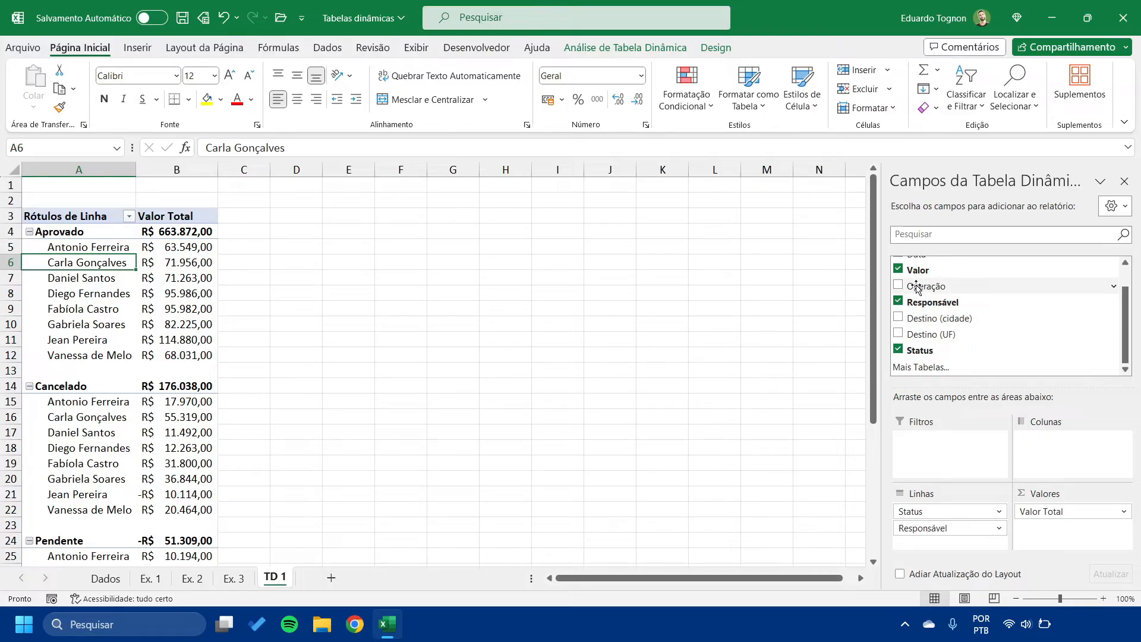
pyautogui.moveTo(917, 289); pyautogui.dragTo(1040, 442)
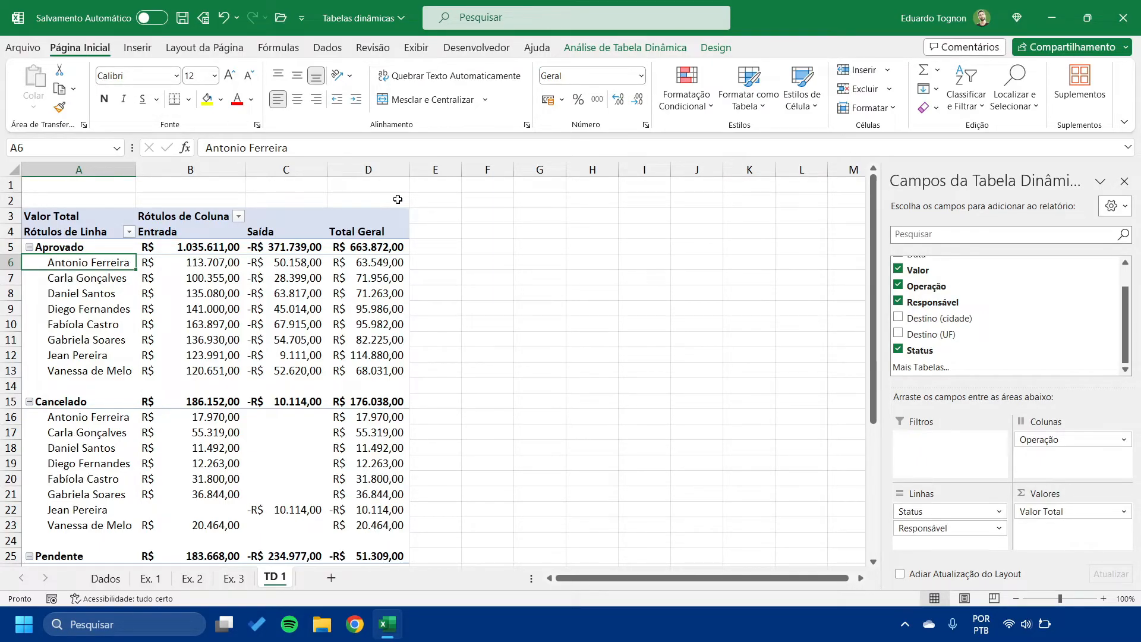
pyautogui.click(208, 231)
pyautogui.click(275, 237)
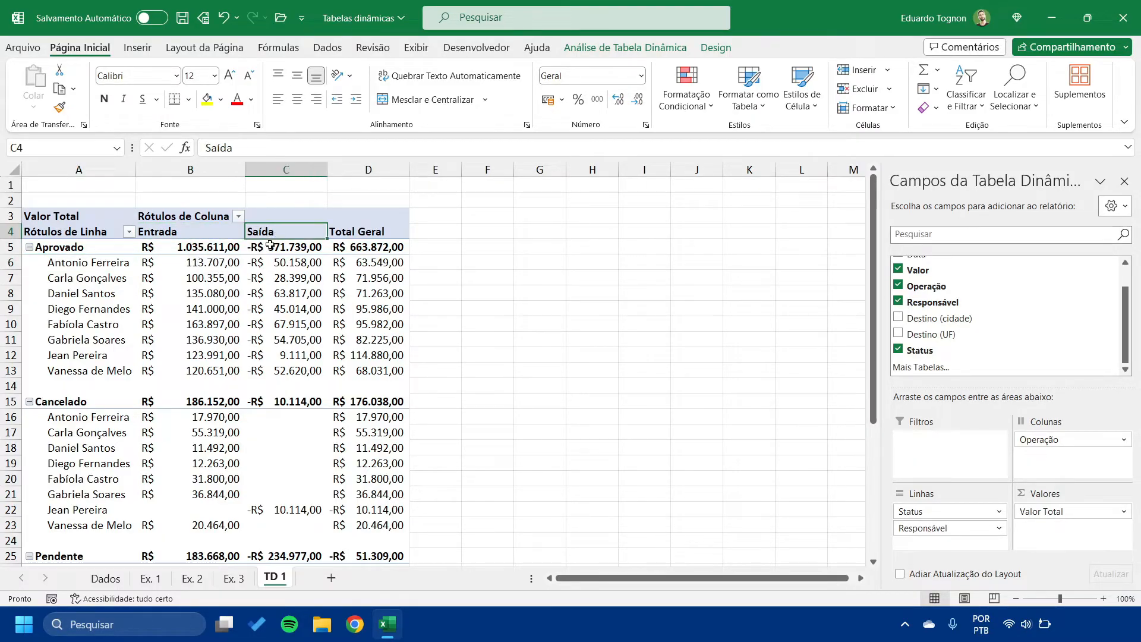
# Compare the Operação column on the Dados sheet with the Entrada, Saída and Total Geral headings of the pivot table on TD 1
pyautogui.click(110, 578)
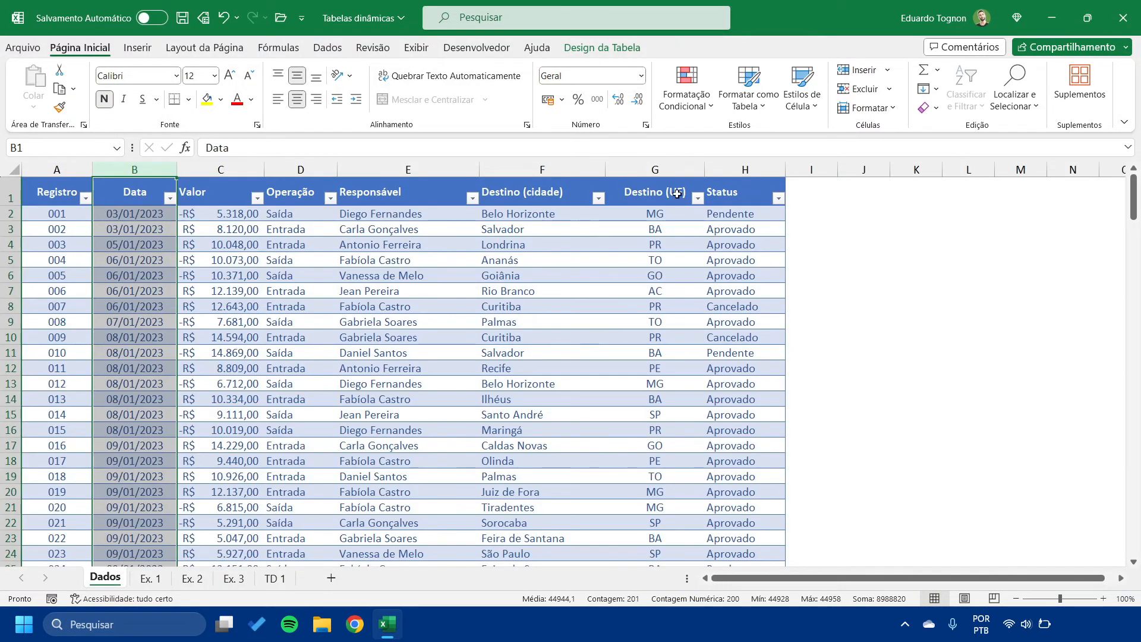
pyautogui.click(300, 169)
pyautogui.click(298, 233)
pyautogui.click(297, 321)
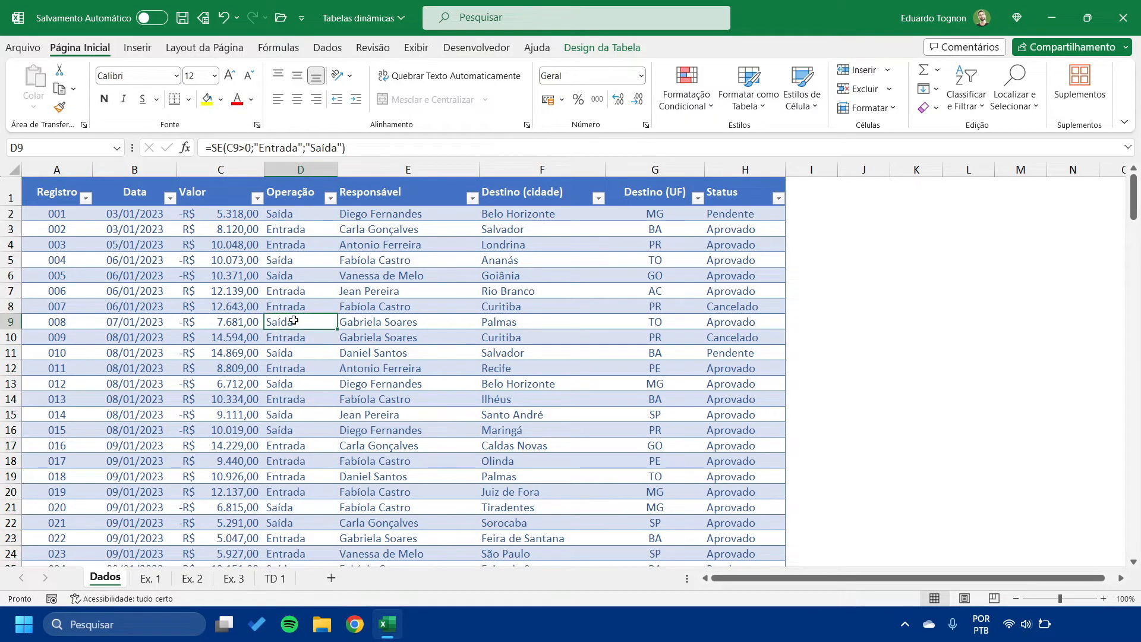
pyautogui.click(280, 578)
pyautogui.click(213, 232)
pyautogui.click(278, 231)
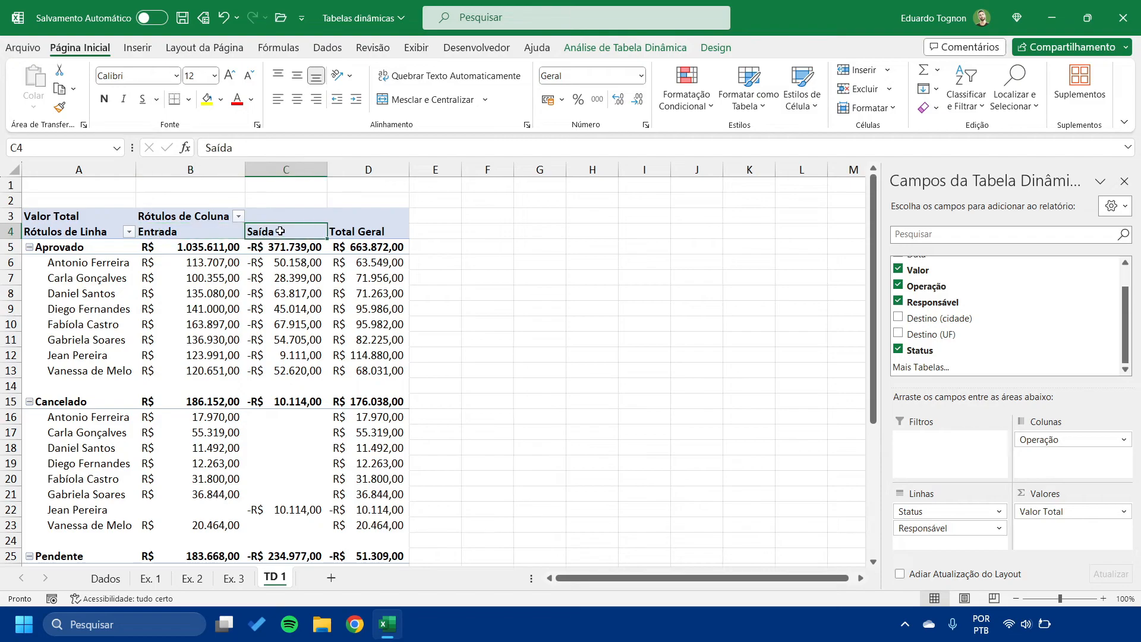
pyautogui.click(363, 234)
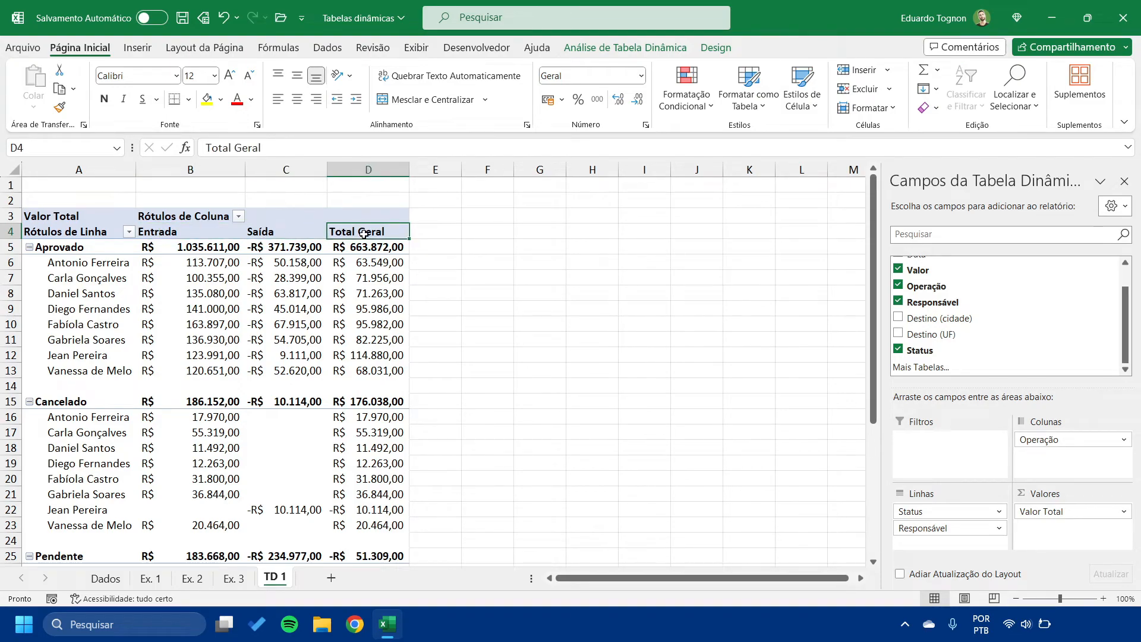
# Examine the Aprovado group's Entrada, Saída and Total Geral values for the group and for each responsible person
pyautogui.click(81, 248)
pyautogui.click(205, 248)
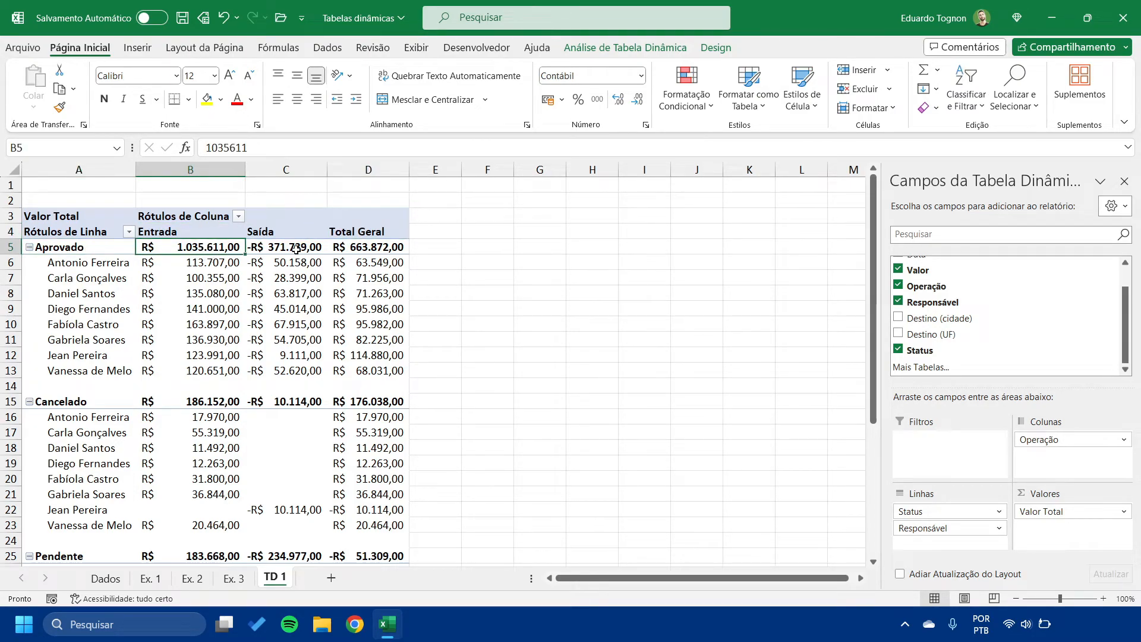
pyautogui.click(202, 261)
pyautogui.click(208, 293)
pyautogui.click(199, 340)
pyautogui.click(112, 304)
pyautogui.click(287, 294)
pyautogui.click(310, 337)
pyautogui.click(390, 264)
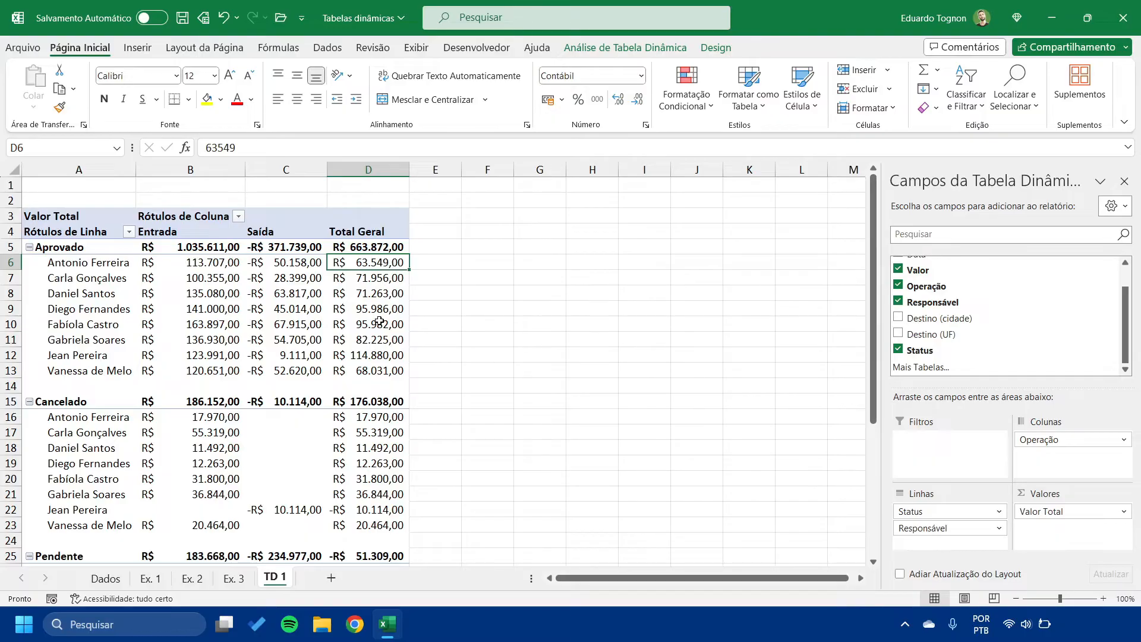
pyautogui.moveTo(379, 321)
pyautogui.moveTo(191, 283)
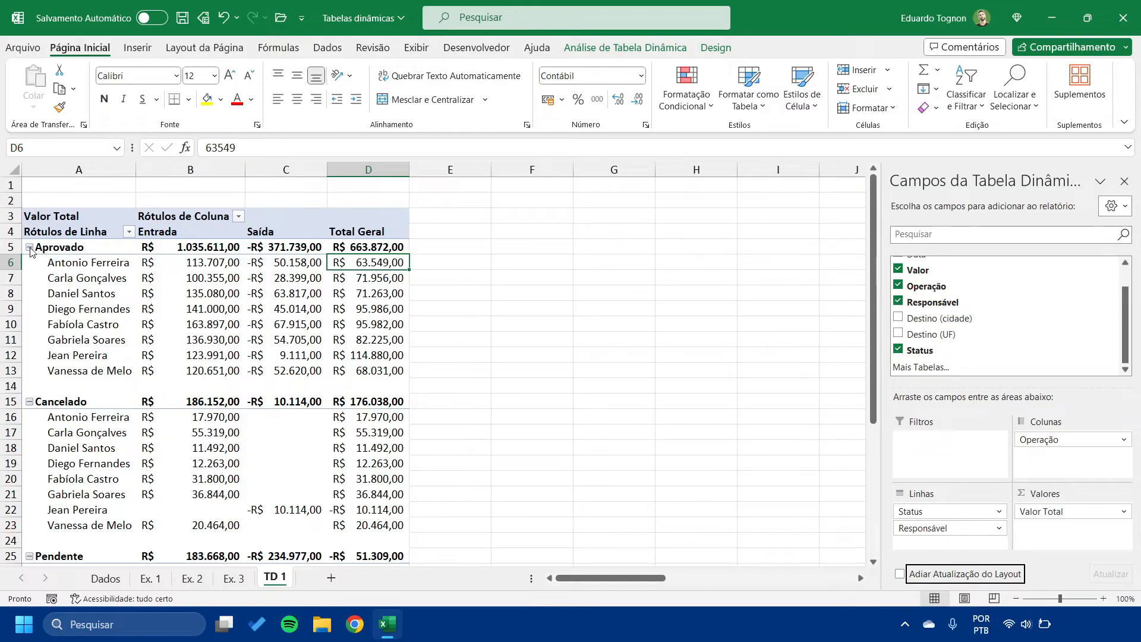
# Collapse the Aprovado, Cancelado and Pendente groups, and expand Aprovado again
pyautogui.click(30, 248)
pyautogui.click(29, 247)
pyautogui.click(29, 248)
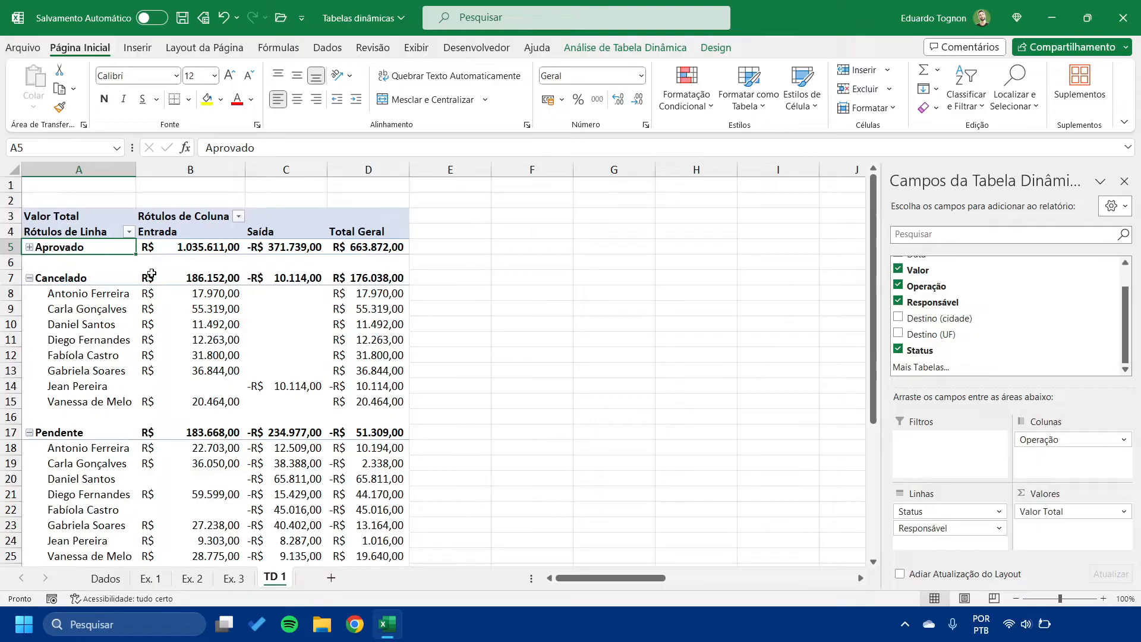
pyautogui.click(29, 278)
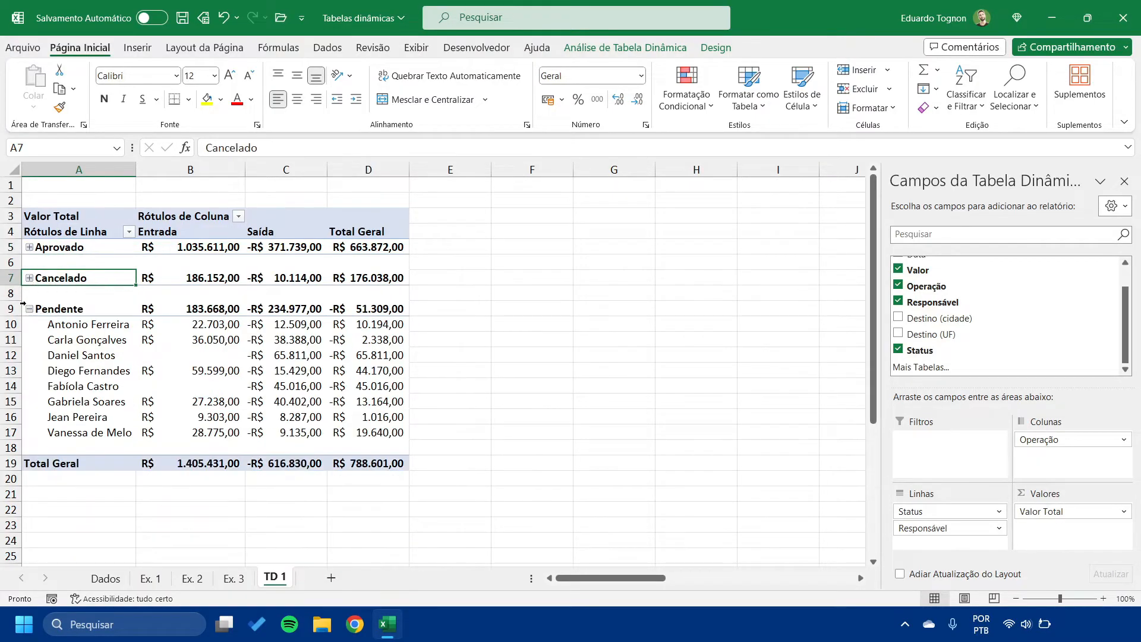
pyautogui.click(29, 309)
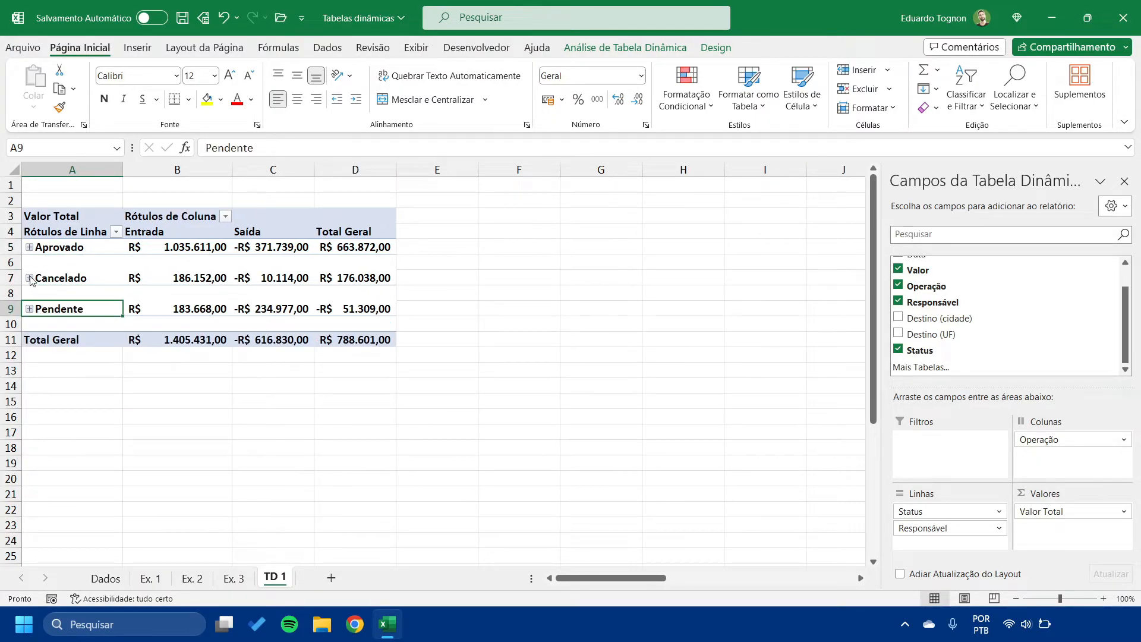
pyautogui.click(29, 247)
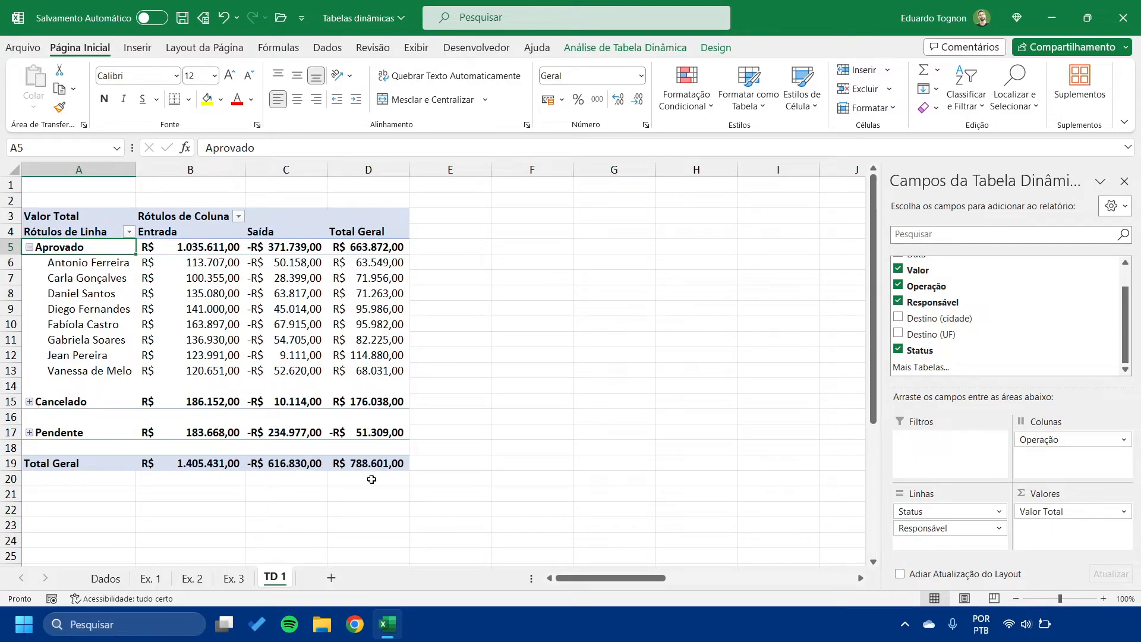
# Remove the Status field from the pivot table's rows, leaving only Responsável
pyautogui.click(982, 511)
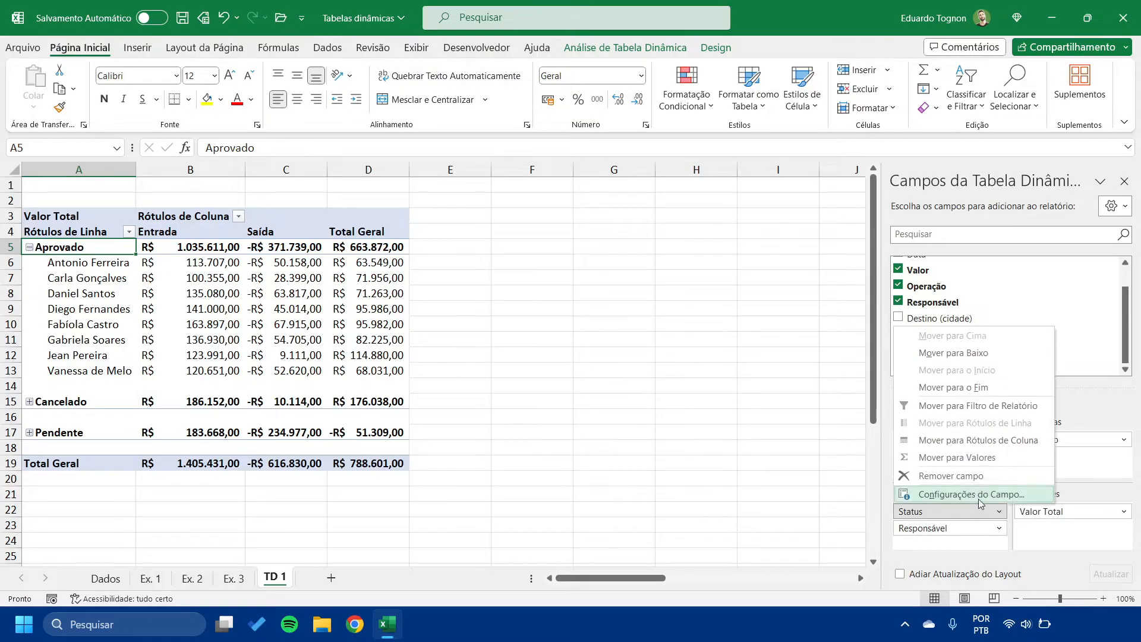
pyautogui.click(966, 478)
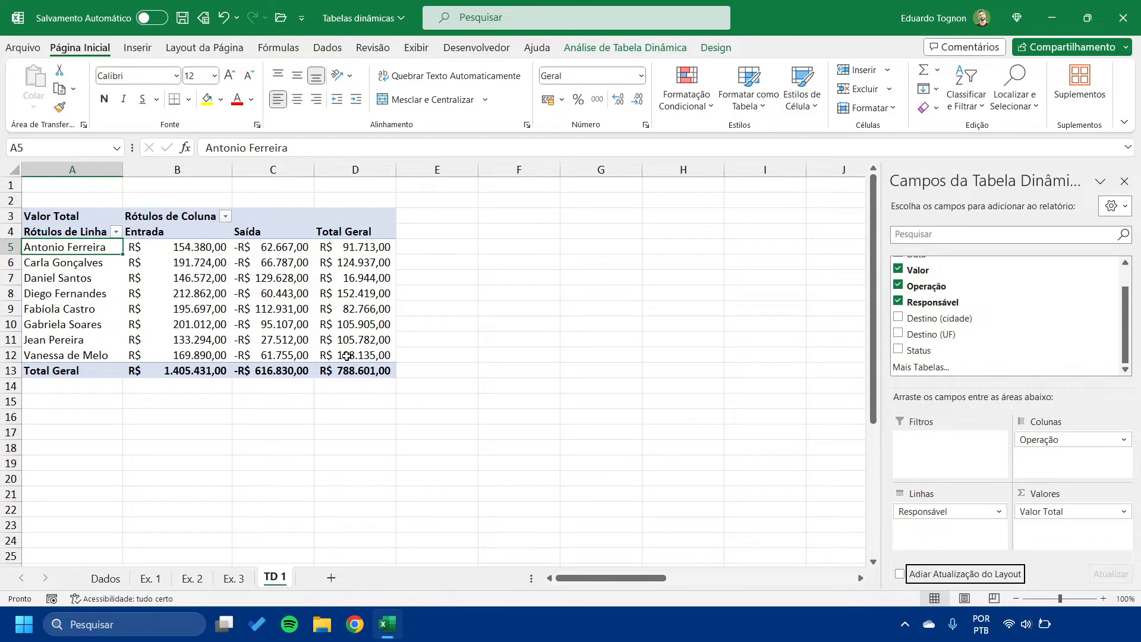
pyautogui.moveTo(175, 309)
# Defer layout updates, add Status below Operação in the columns, update the pivot table, and turn the deferral off
pyautogui.click(900, 574)
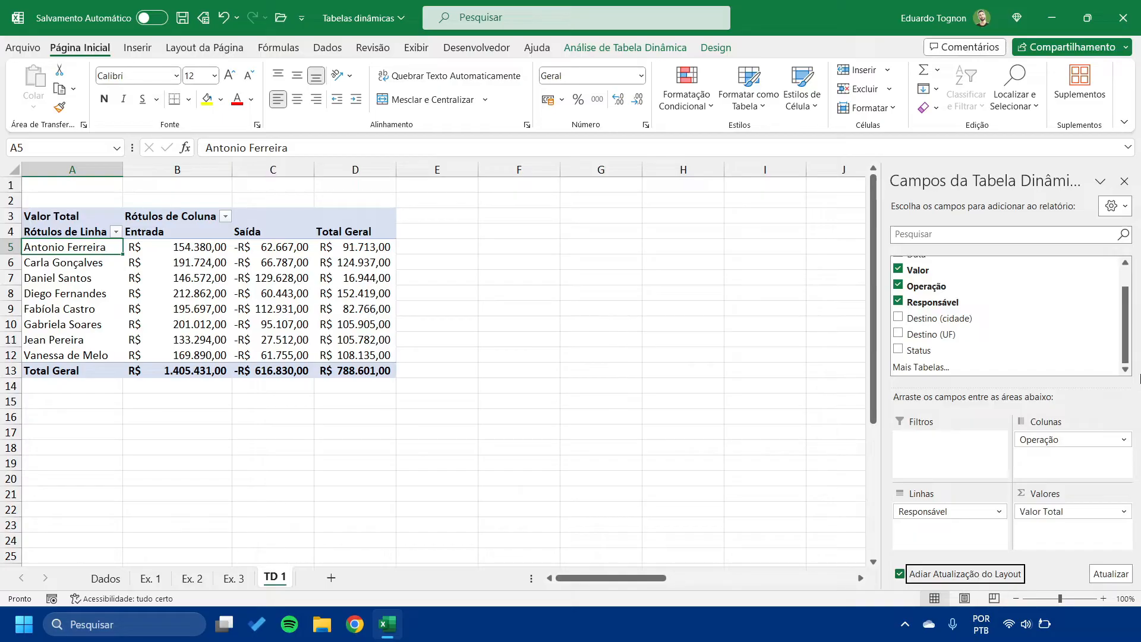
pyautogui.moveTo(916, 351); pyautogui.dragTo(1039, 458)
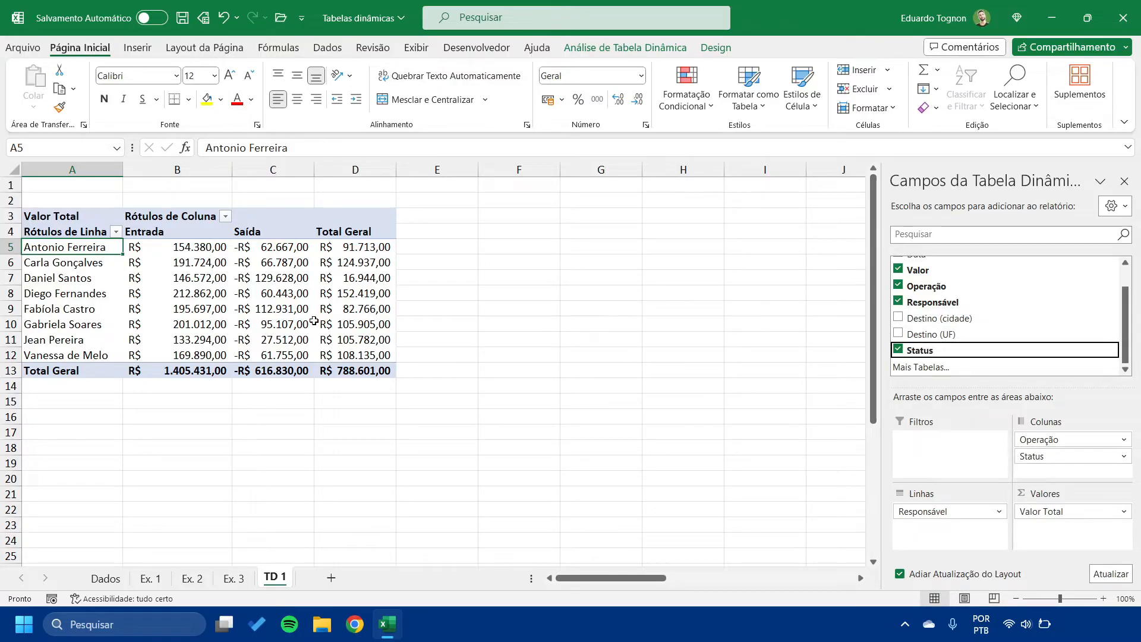
pyautogui.click(1111, 574)
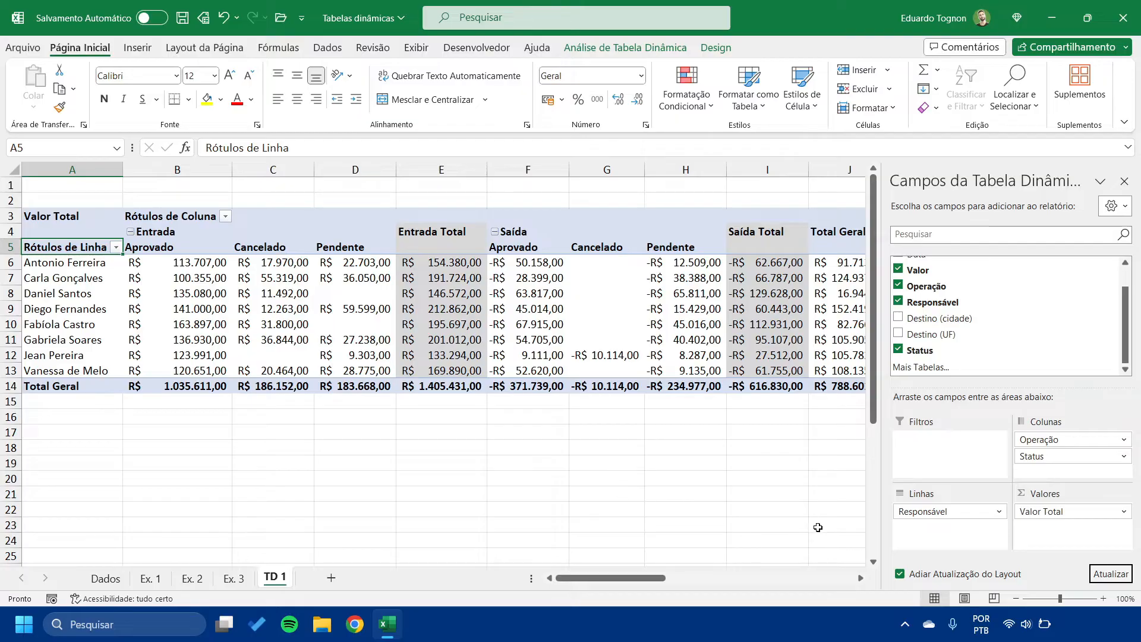
pyautogui.click(900, 574)
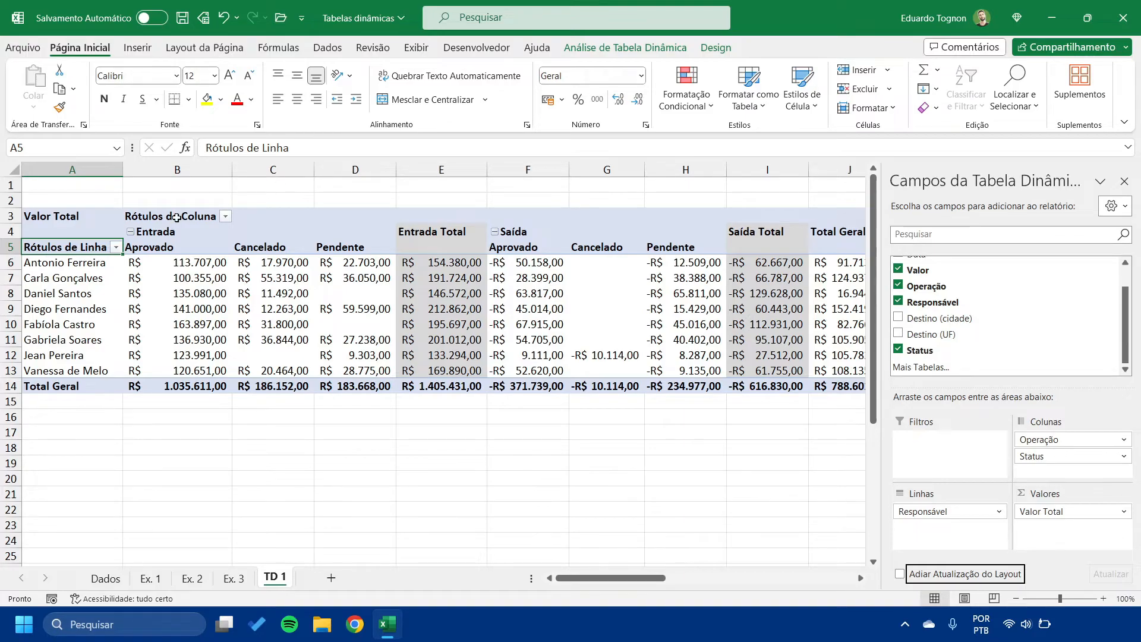
# Examine the Entrada and Saída column blocks and how Saída is split into Aprovado, Cancelado and Pendente
pyautogui.moveTo(152, 226); pyautogui.dragTo(476, 387)
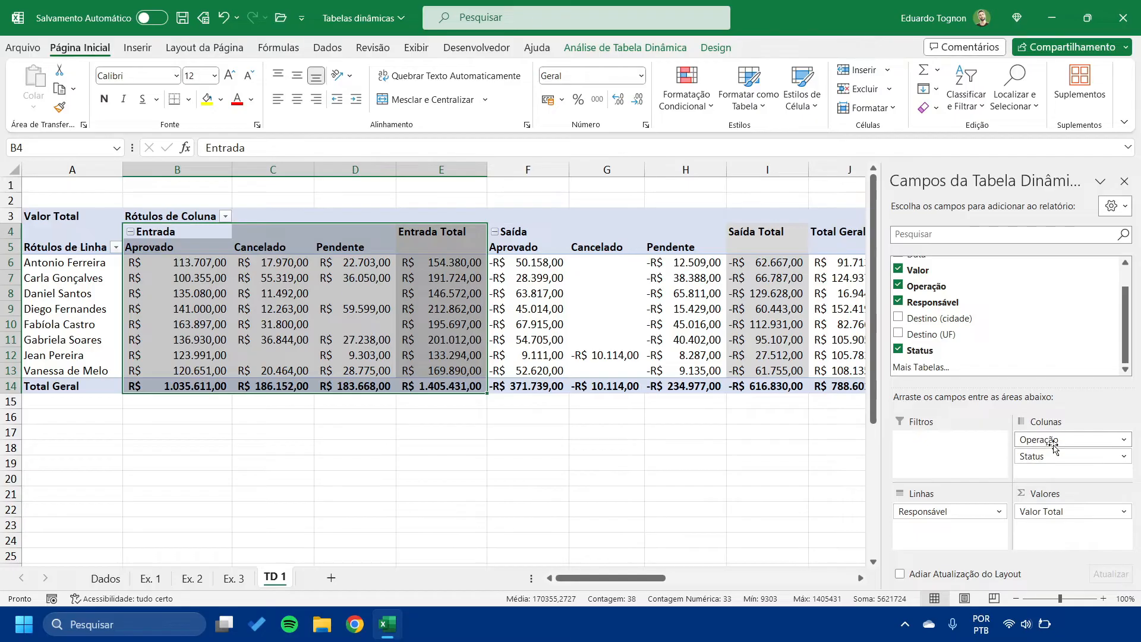
pyautogui.click(519, 232)
pyautogui.moveTo(789, 288); pyautogui.dragTo(779, 378)
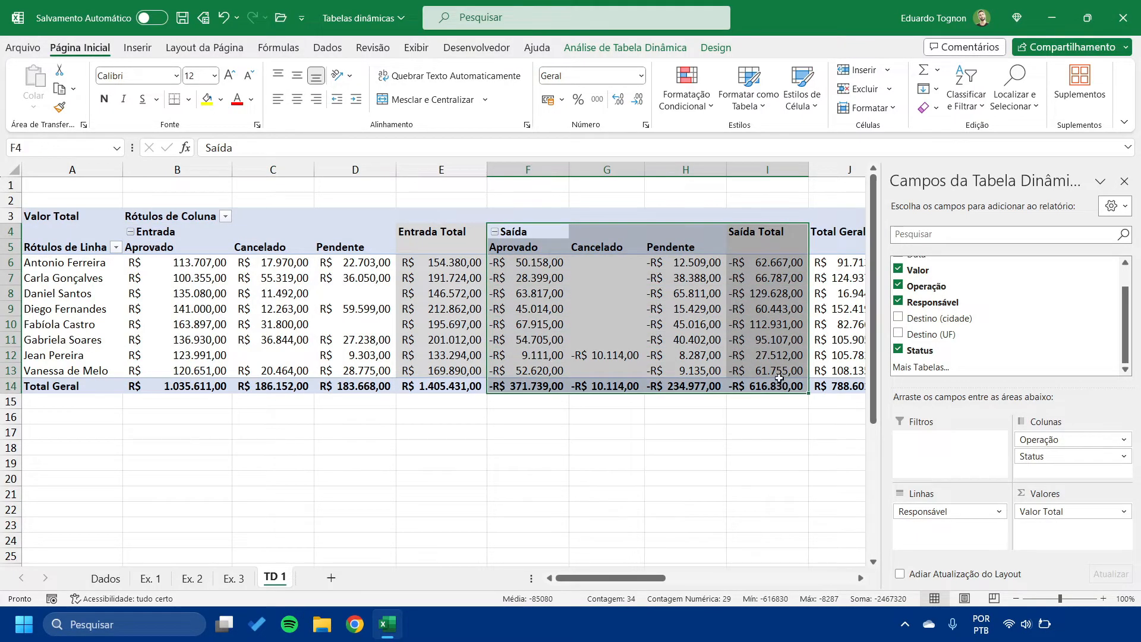
pyautogui.click(548, 247)
pyautogui.click(595, 247)
pyautogui.click(656, 246)
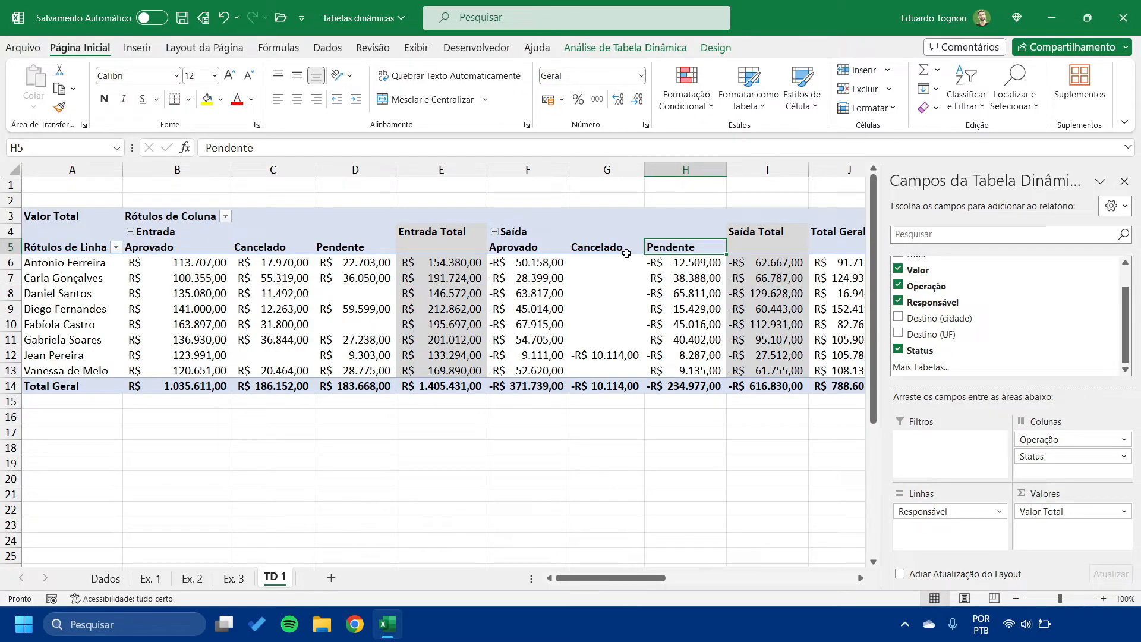
# Move Status above Operação in the pivot table's columns and select the Aprovado block to review it
pyautogui.moveTo(1074, 460); pyautogui.dragTo(1073, 432)
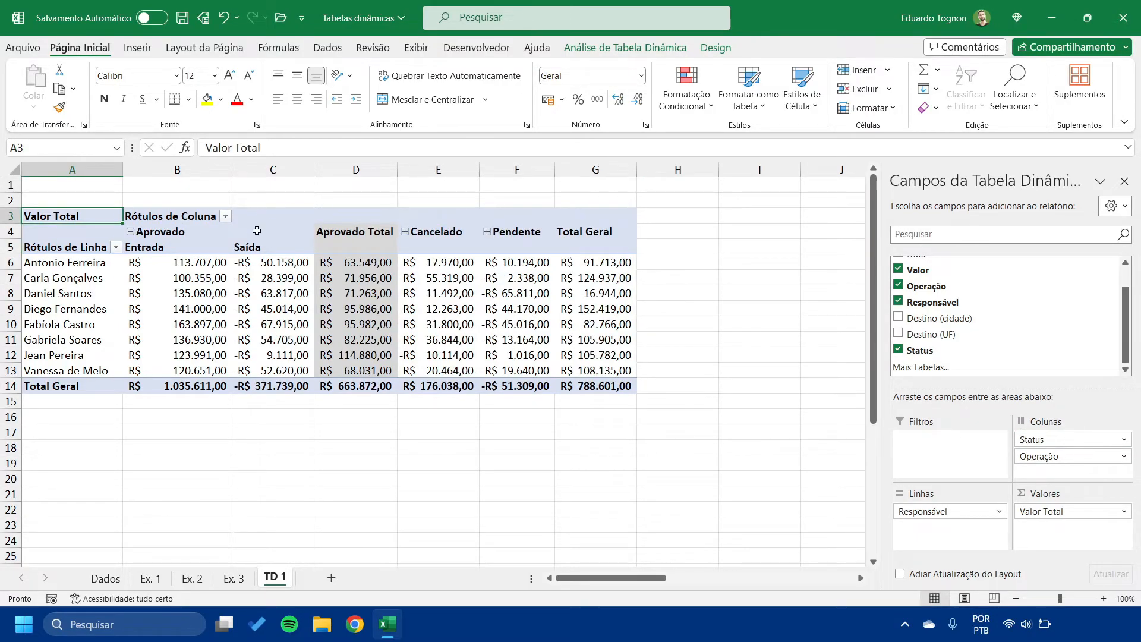
pyautogui.click(199, 226)
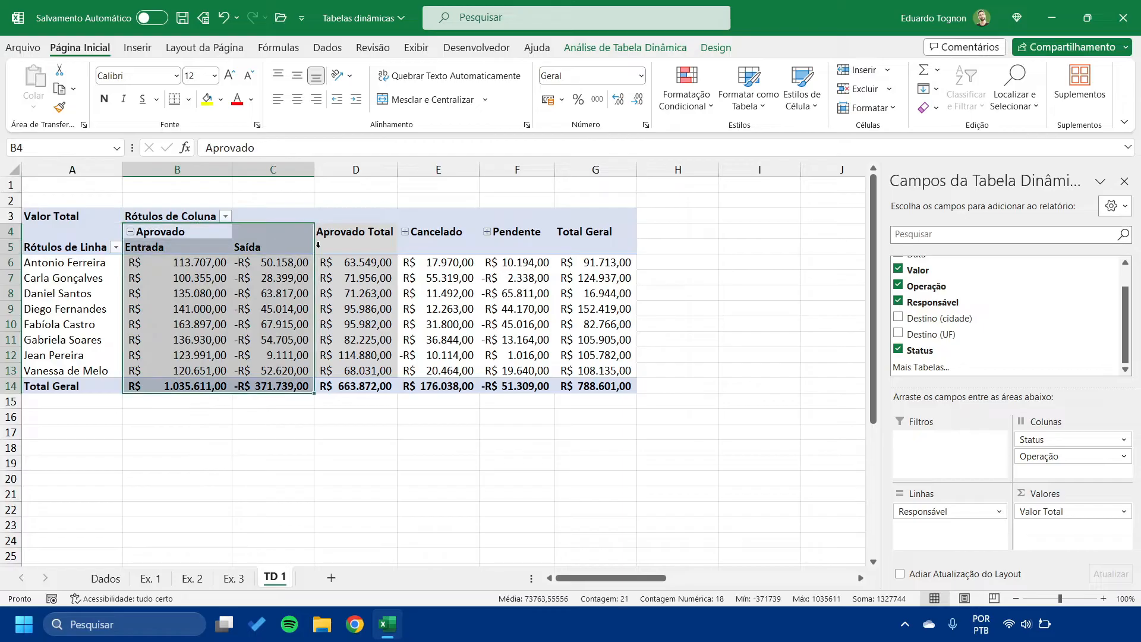
# Expand the Cancelado and Pendente column groups to break each one down into Entrada and Saída
pyautogui.click(453, 233)
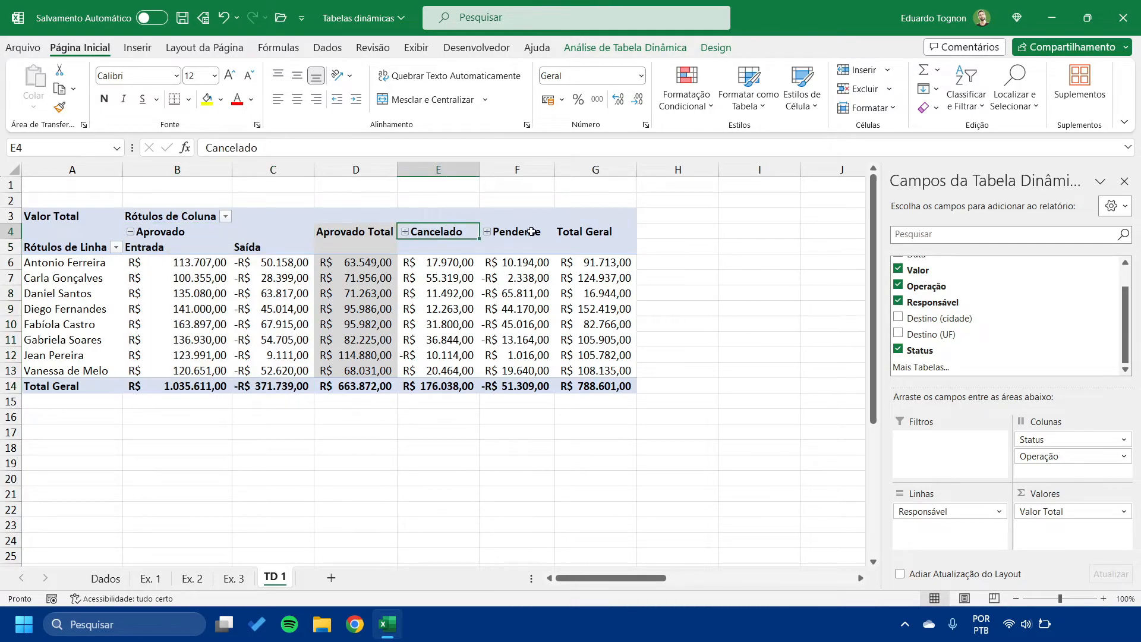
pyautogui.click(530, 232)
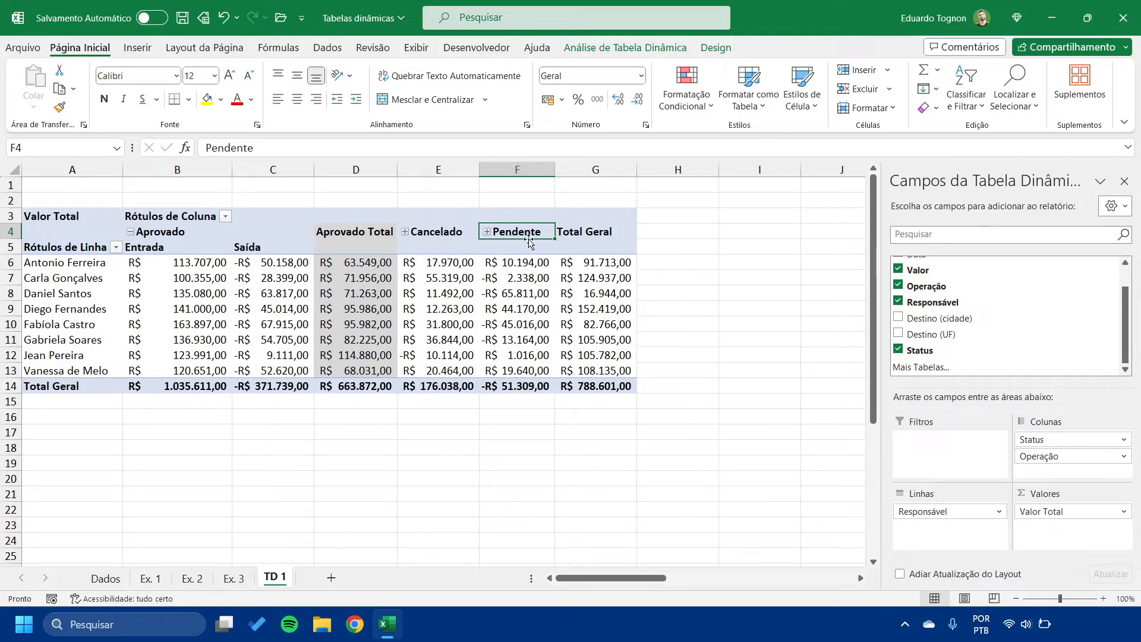
pyautogui.click(405, 232)
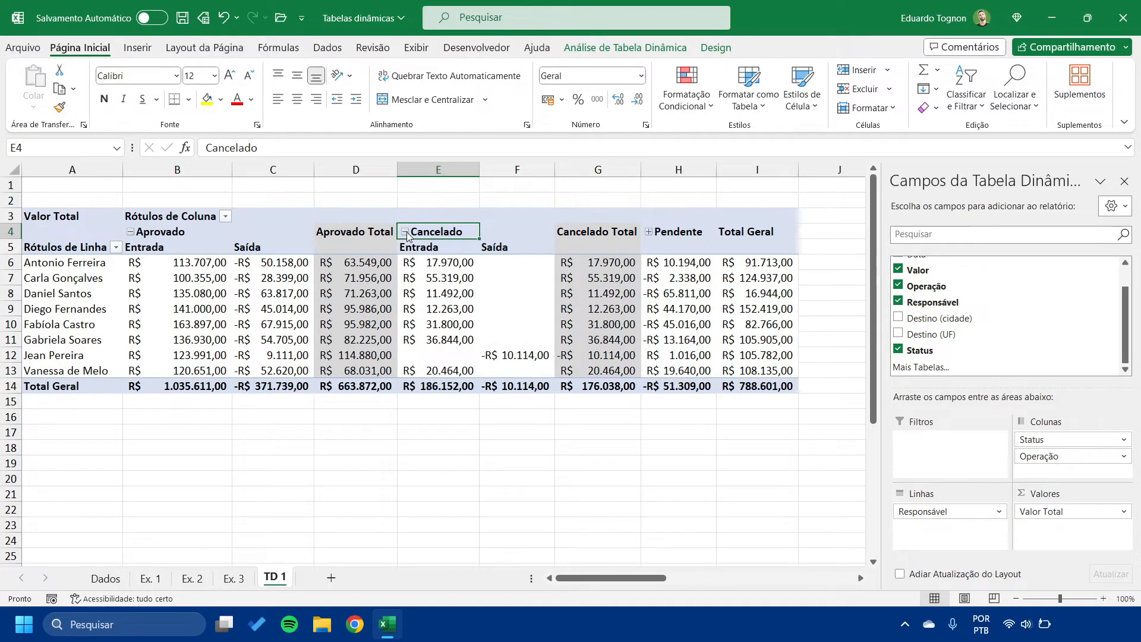
pyautogui.click(650, 233)
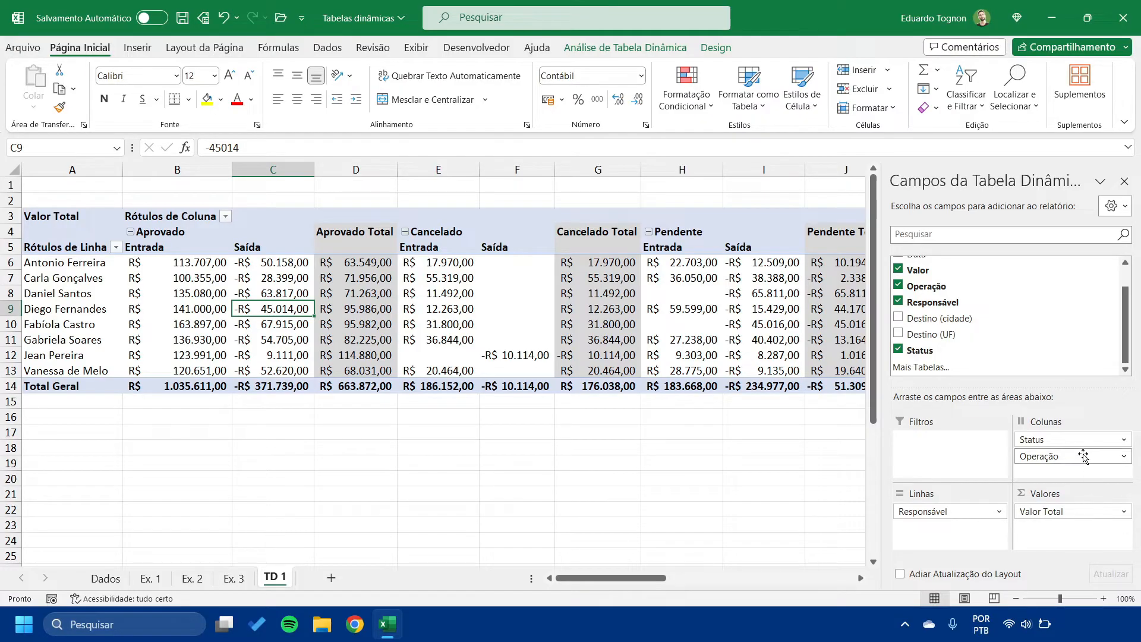
# Remove Operação from the pivot table's columns and add Destino (UF) as a report filter
pyautogui.click(1082, 455)
pyautogui.click(1037, 420)
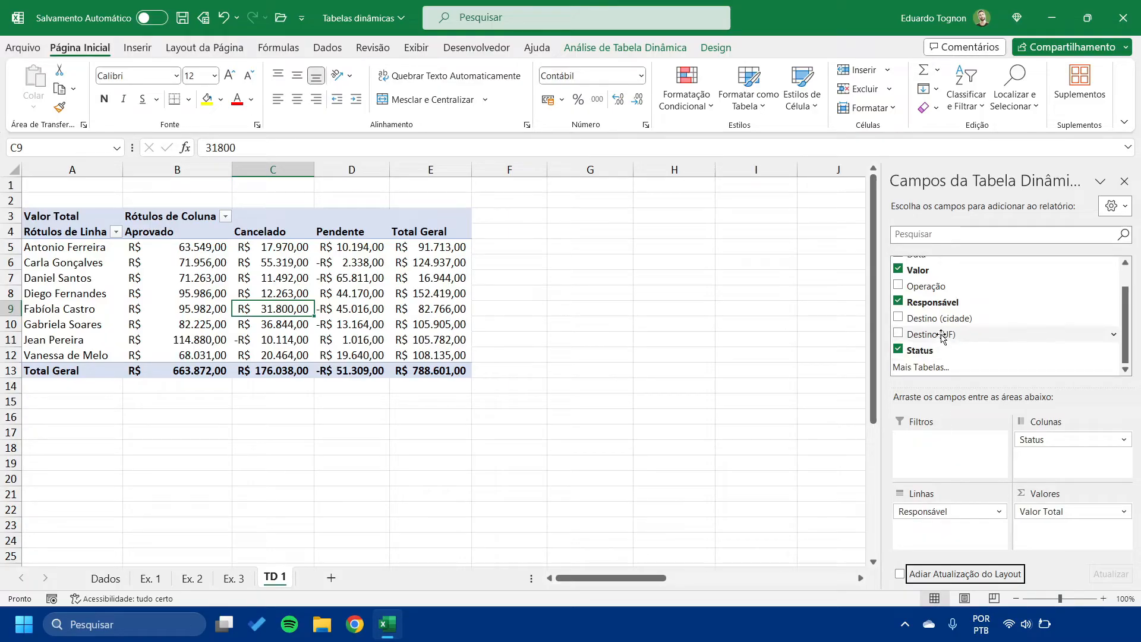
pyautogui.moveTo(934, 336); pyautogui.dragTo(960, 459)
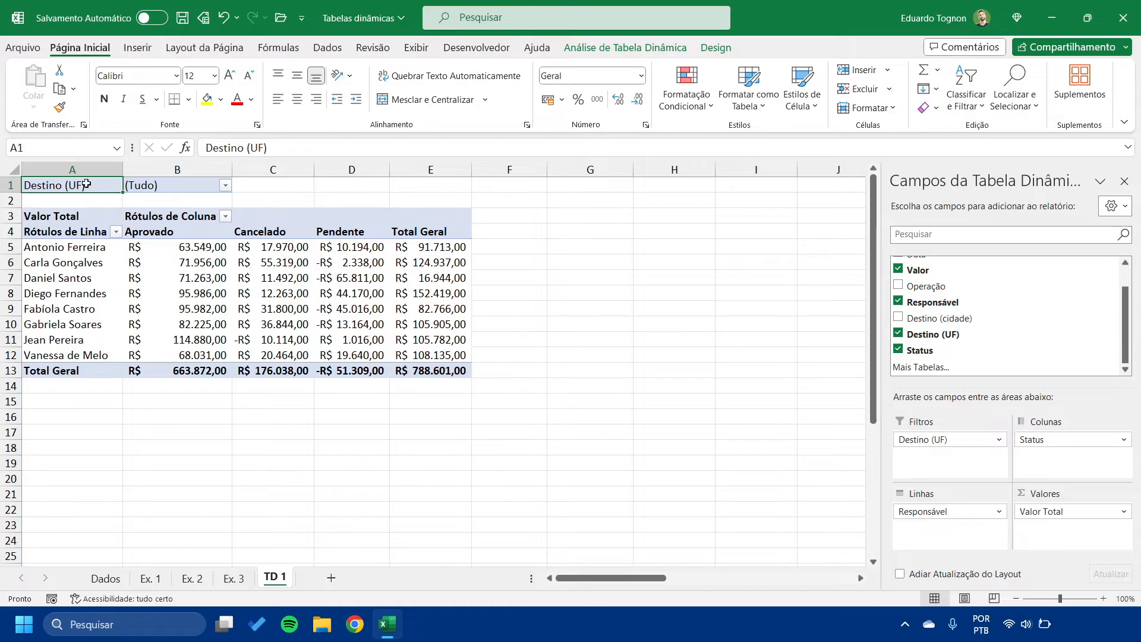
# Check the Destino (UF) column in the source table on the Dados sheet, and return to the TD 1 sheet
pyautogui.click(105, 578)
pyautogui.click(656, 180)
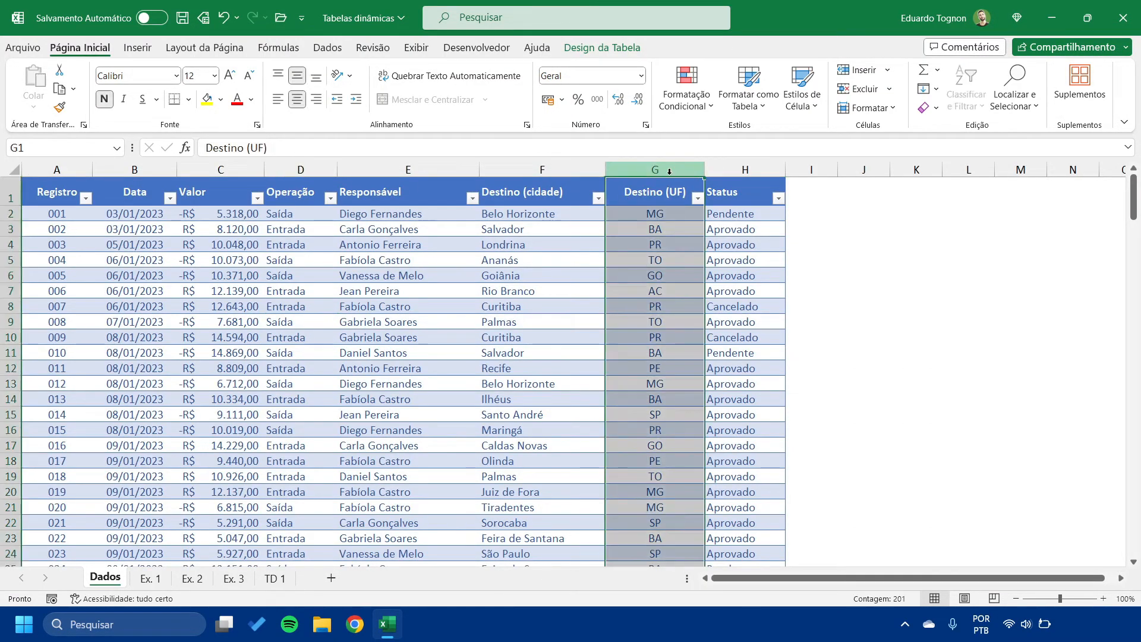
pyautogui.click(274, 586)
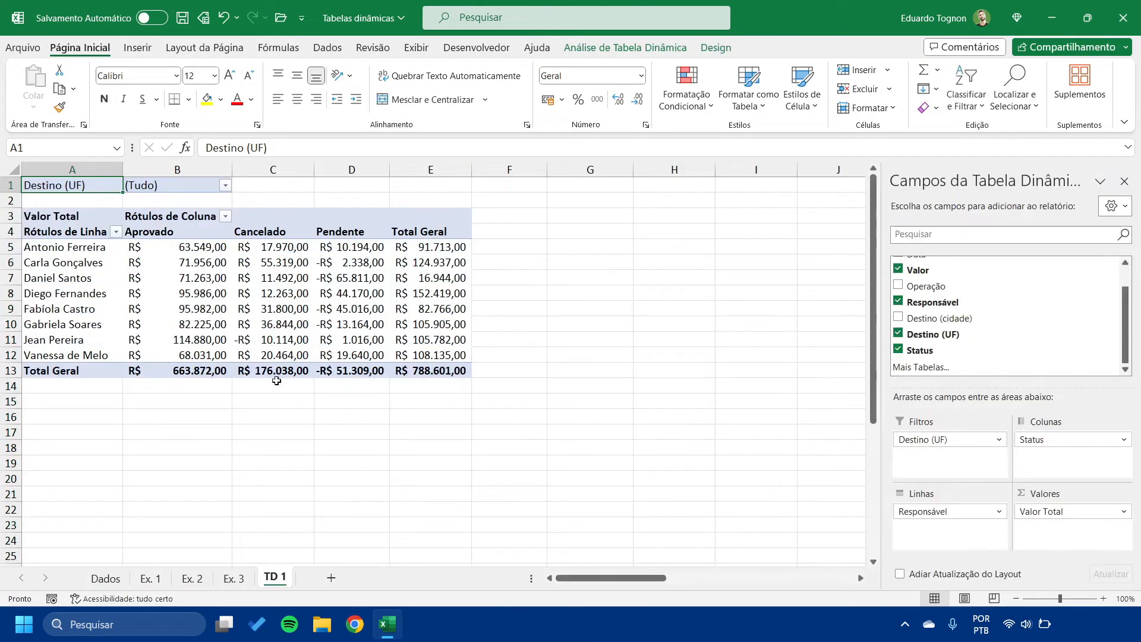
# Filter the pivot table by Destino (UF) so that only PE is included
pyautogui.click(190, 186)
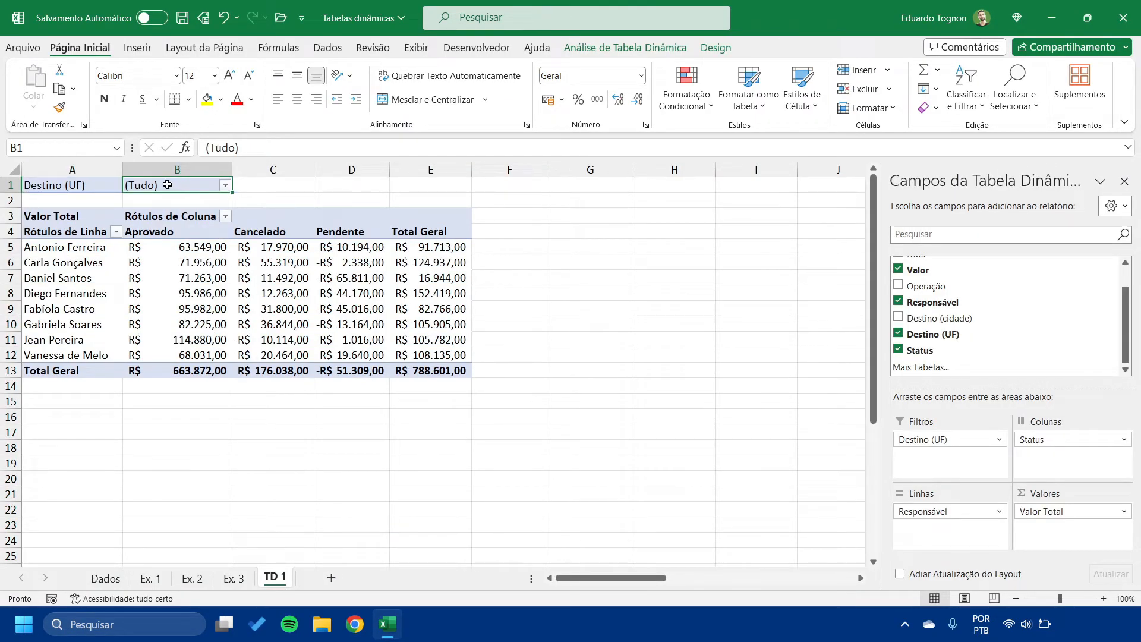
pyautogui.click(226, 186)
pyautogui.click(78, 288)
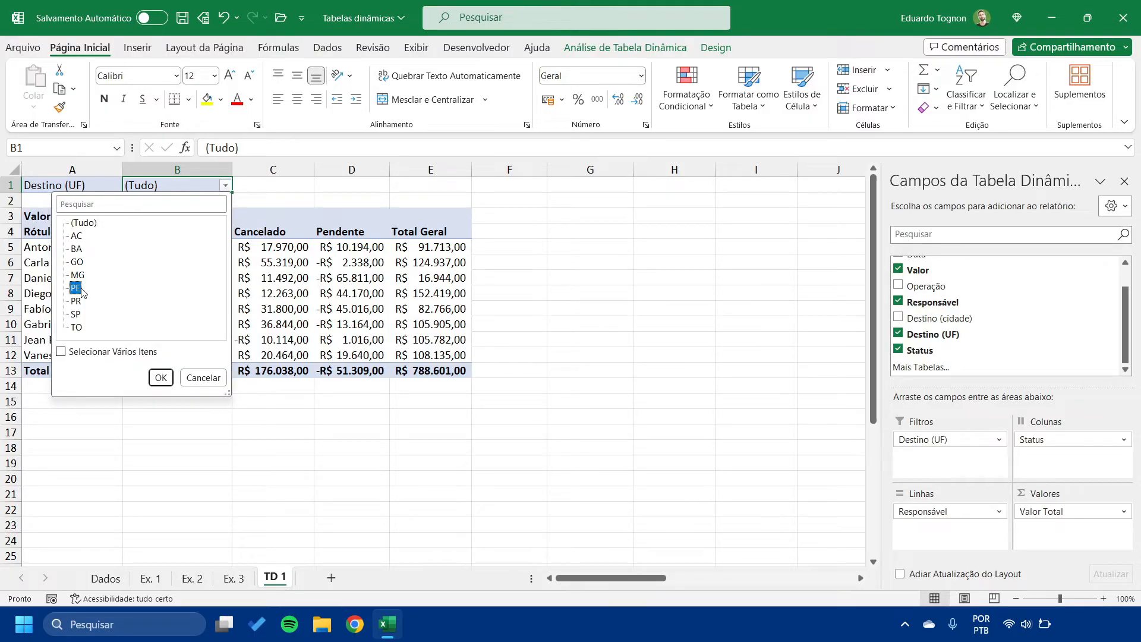
pyautogui.click(161, 377)
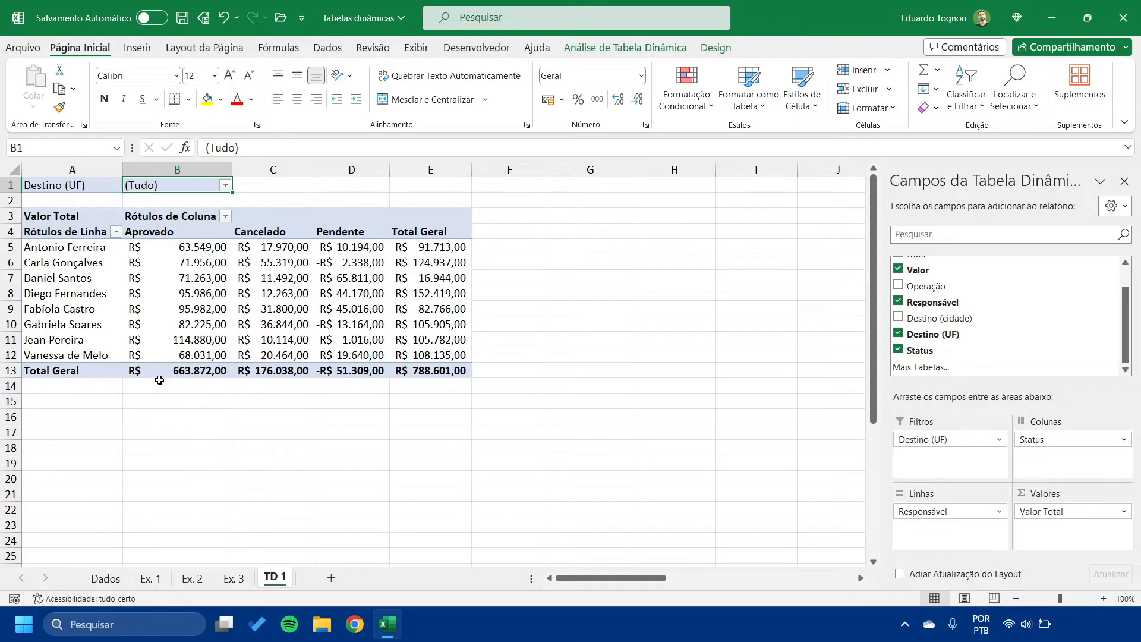
pyautogui.moveTo(201, 321)
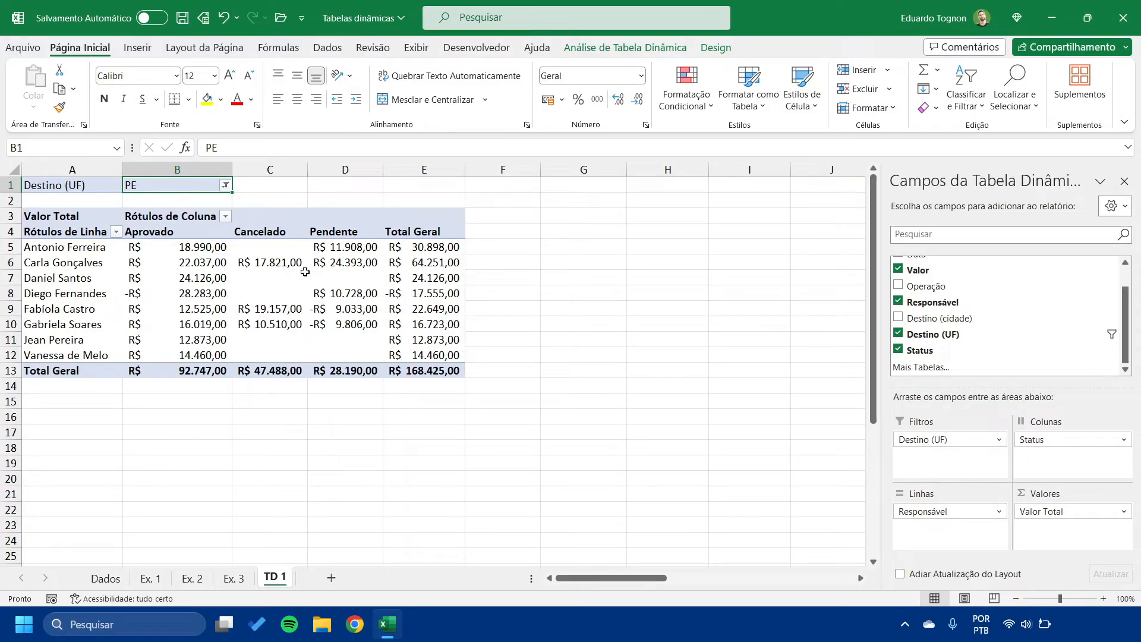
# Examine the values per Responsável under Aprovado, Cancelado and Pendente for PE, including the blank cells
pyautogui.click(60, 246)
pyautogui.click(58, 269)
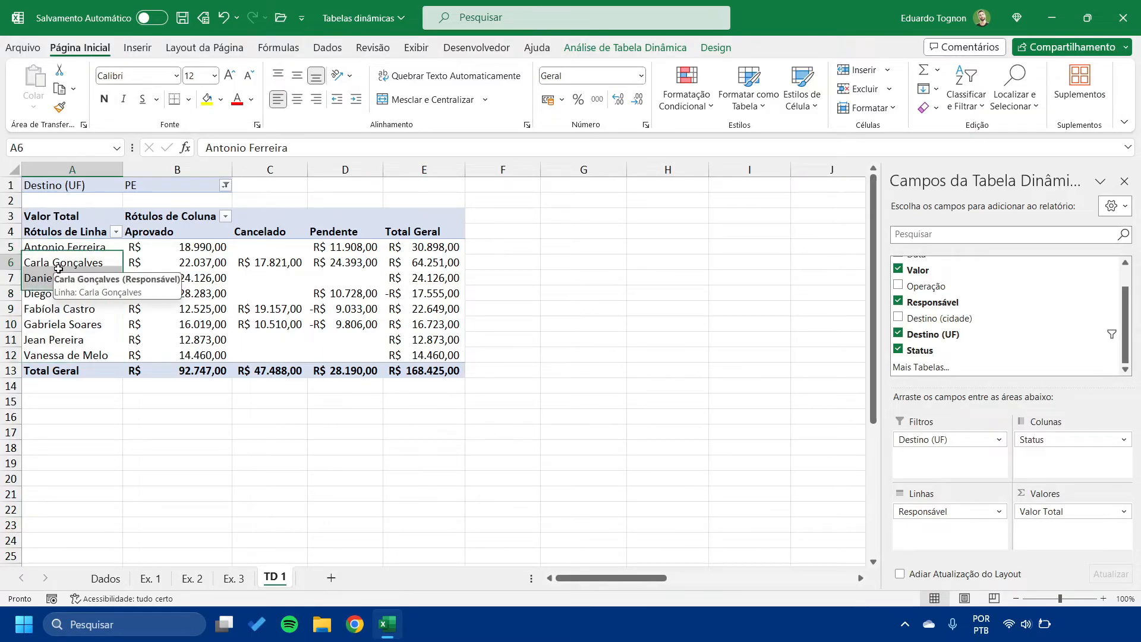
pyautogui.click(183, 246)
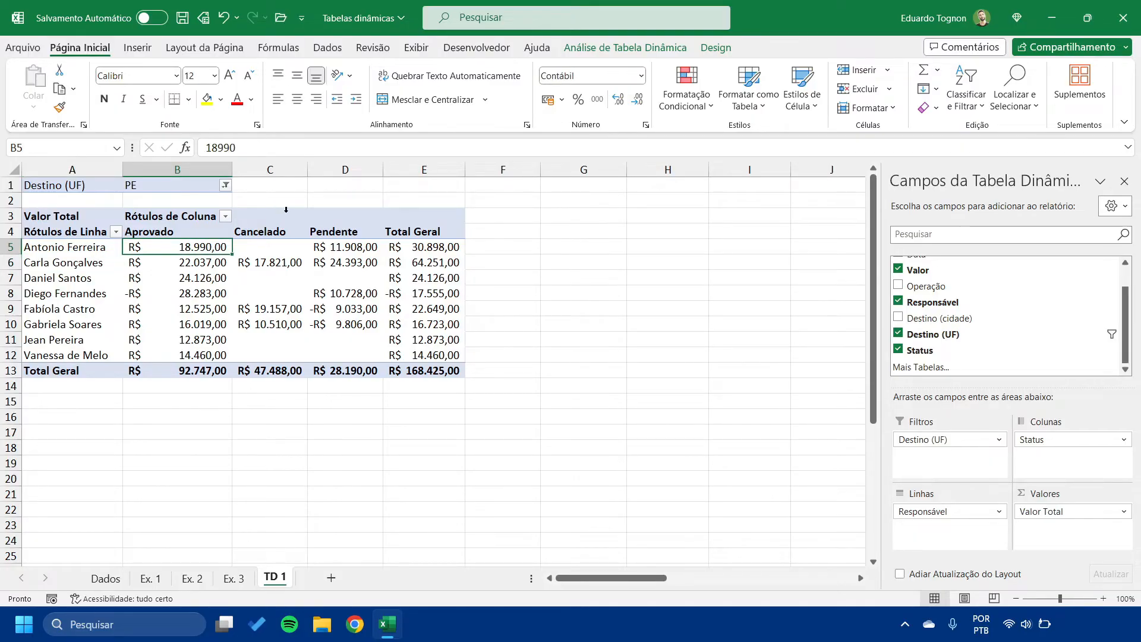
pyautogui.click(312, 170)
pyautogui.click(255, 275)
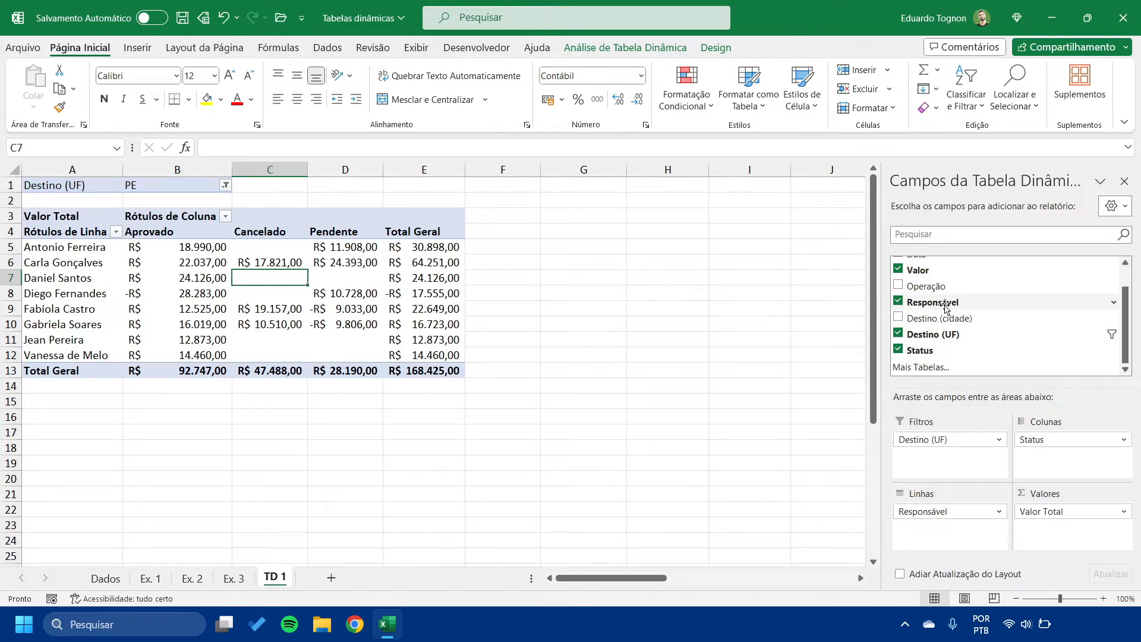
# Add Operação as a second report filter below Destino (UF) and set it to Entrada
pyautogui.scroll(1, 975, 341)
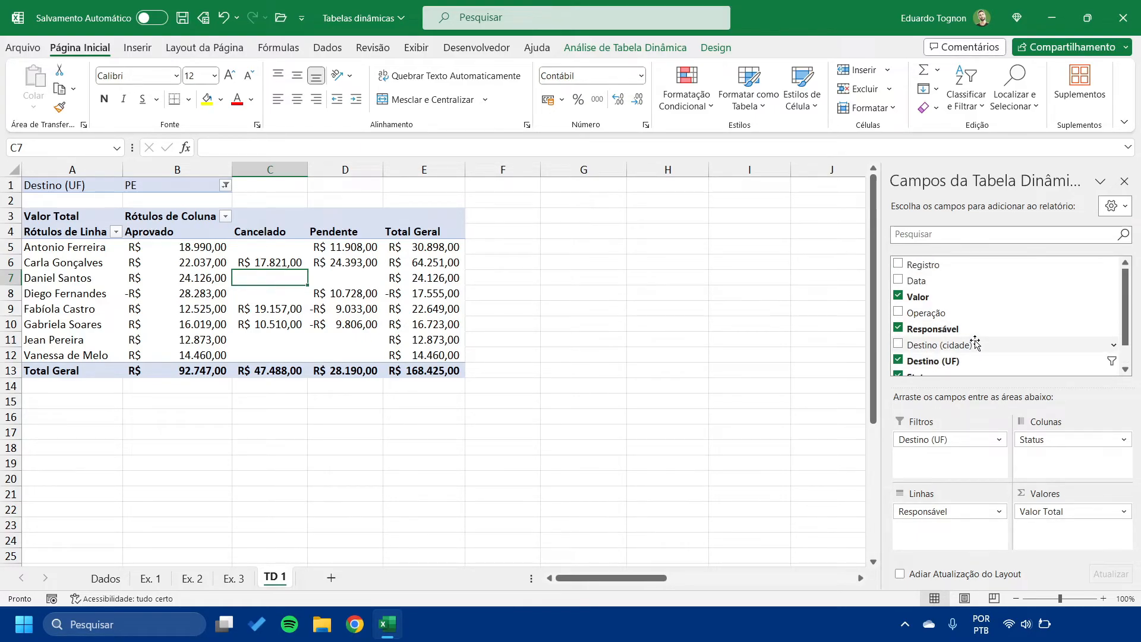
pyautogui.moveTo(933, 313); pyautogui.dragTo(946, 475)
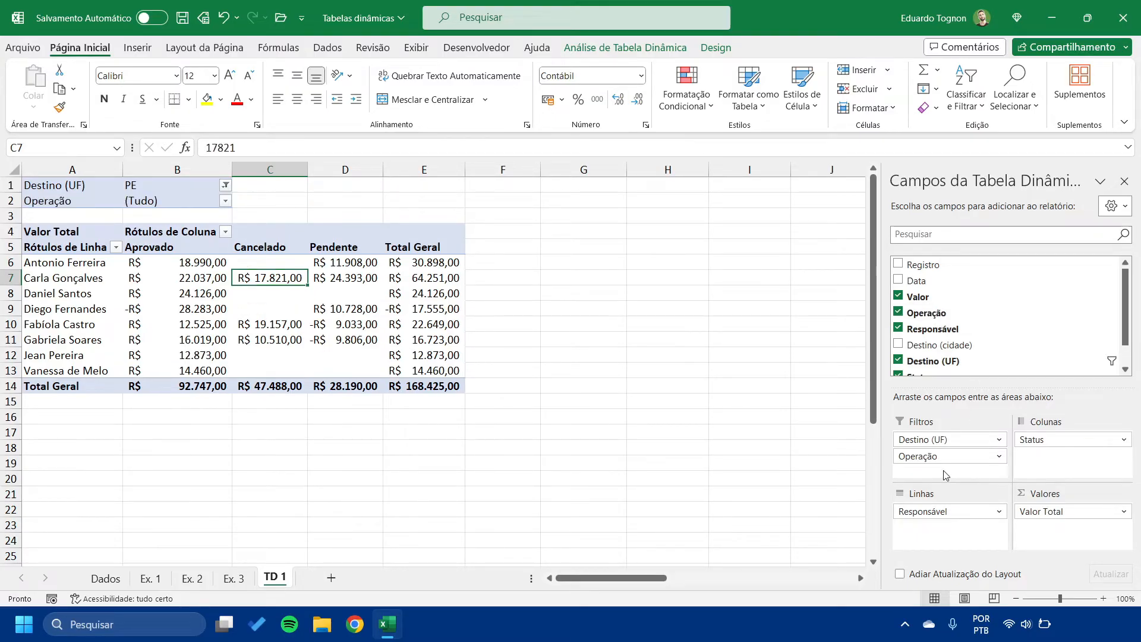
pyautogui.click(225, 202)
pyautogui.click(83, 251)
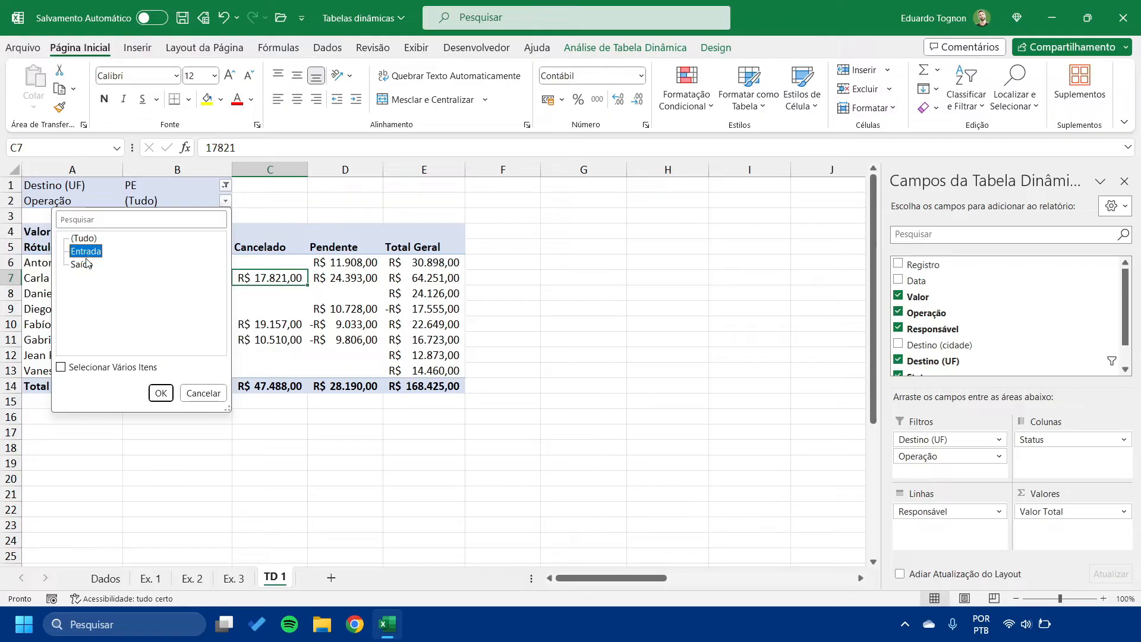
pyautogui.click(160, 393)
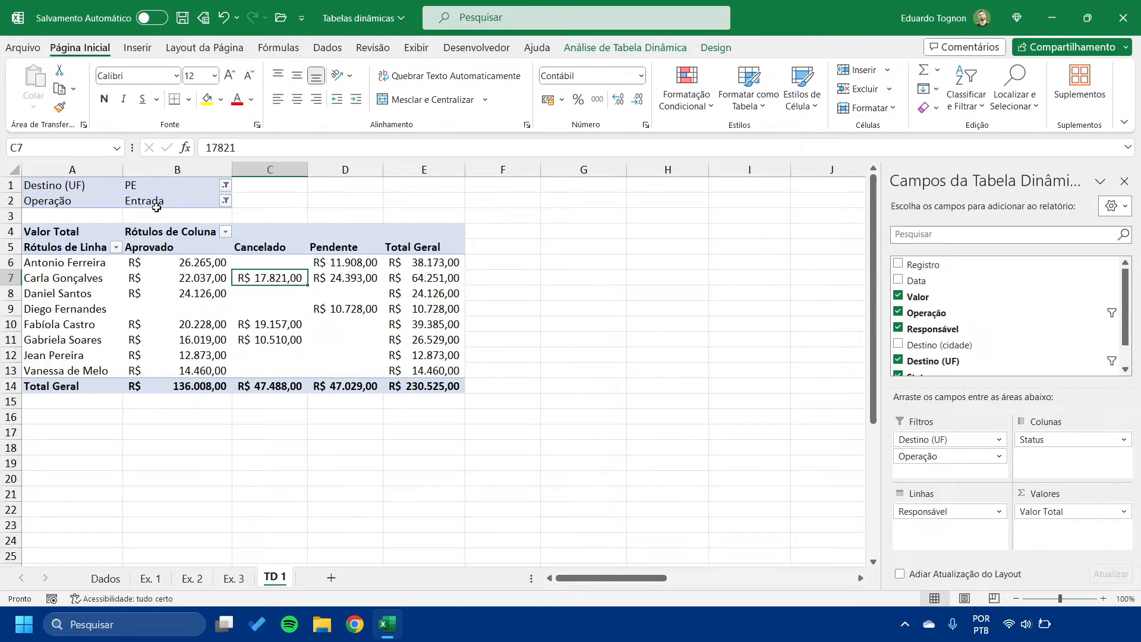
# Compare the filled and blank Aprovado, Cancelado and Pendente cells in row 9 and check the blank Pendente cell in row 12
pyautogui.click(175, 308)
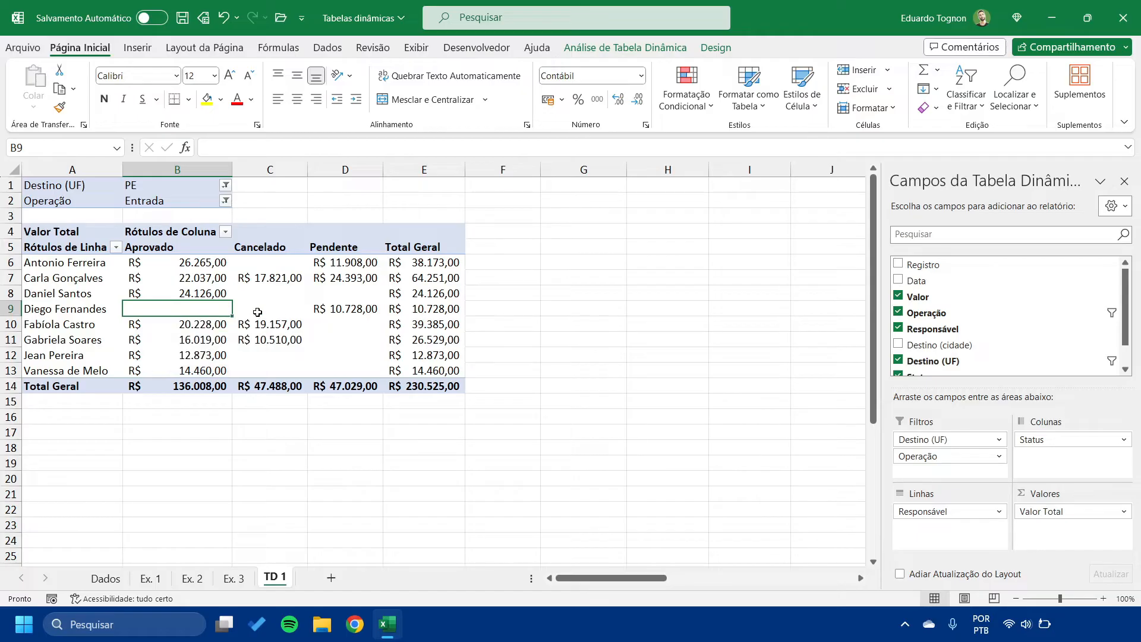
pyautogui.click(286, 305)
pyautogui.click(333, 309)
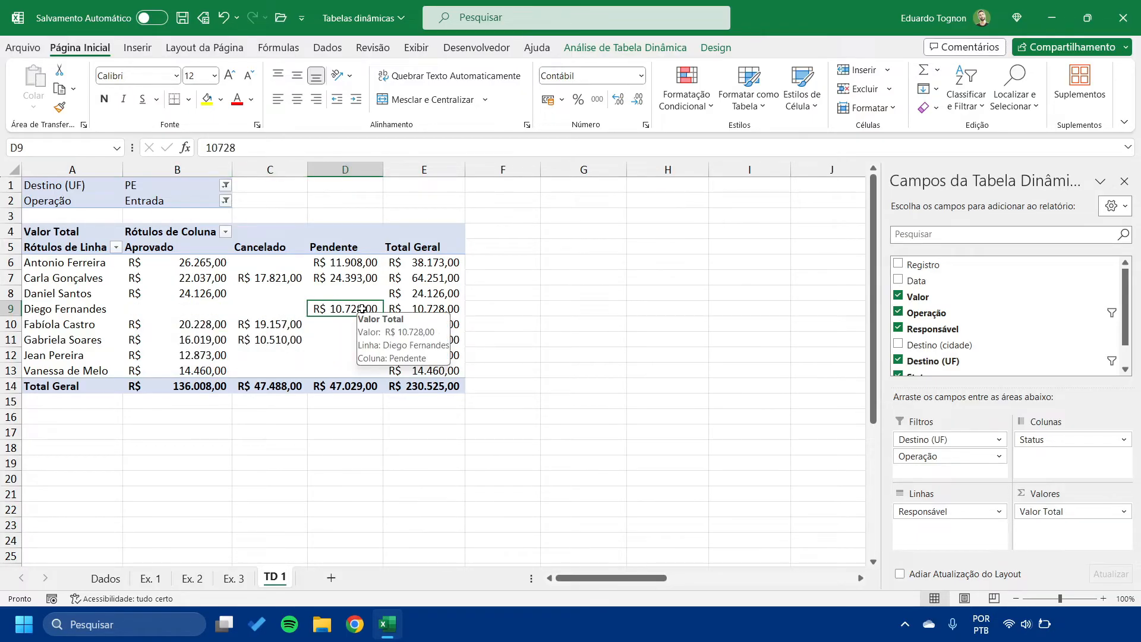
pyautogui.click(265, 310)
pyautogui.click(319, 353)
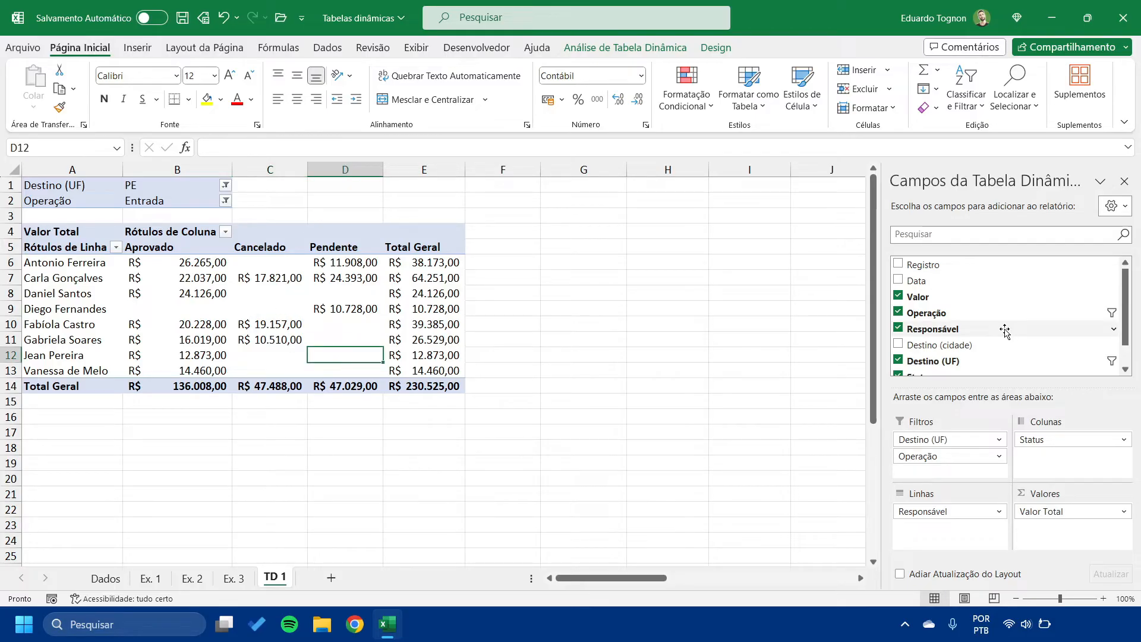
# Add the Data field to the pivot table's rows and review its month, day and date levels by Responsável
pyautogui.moveTo(920, 283); pyautogui.dragTo(931, 508)
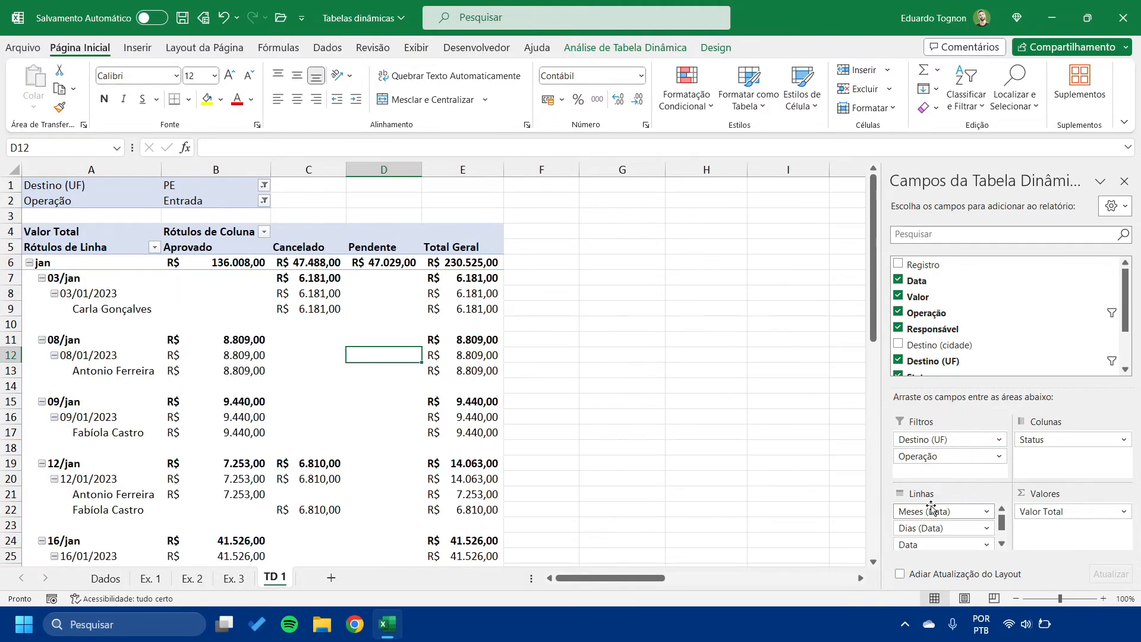
pyautogui.scroll(-10, 588, 428)
pyautogui.scroll(10, 457, 320)
pyautogui.moveTo(162, 428)
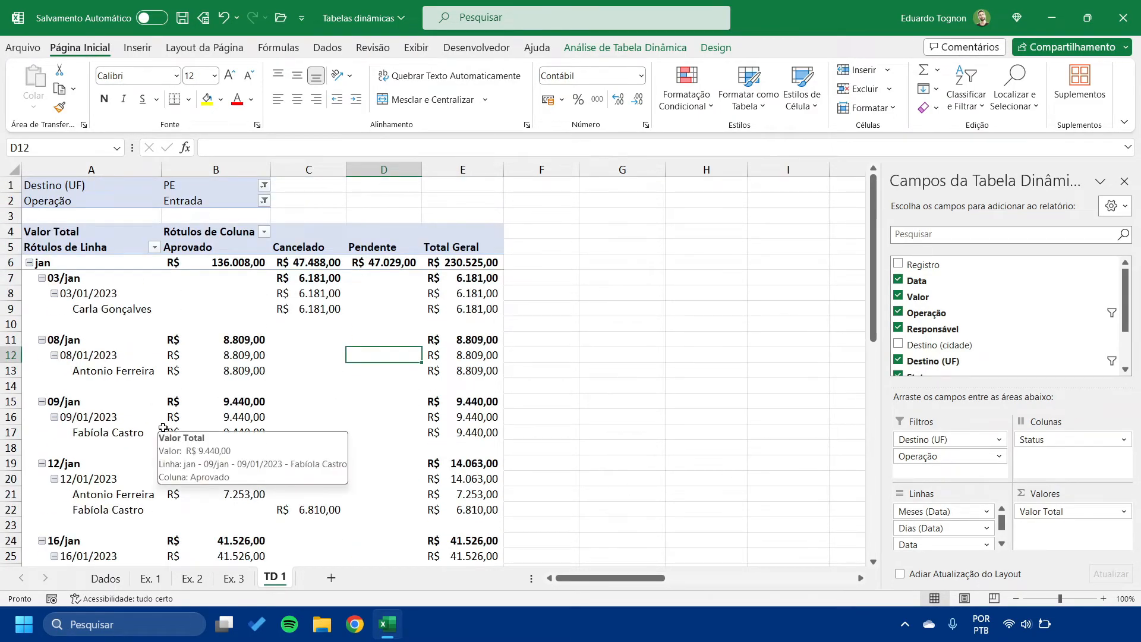
pyautogui.scroll(-15, 95, 362)
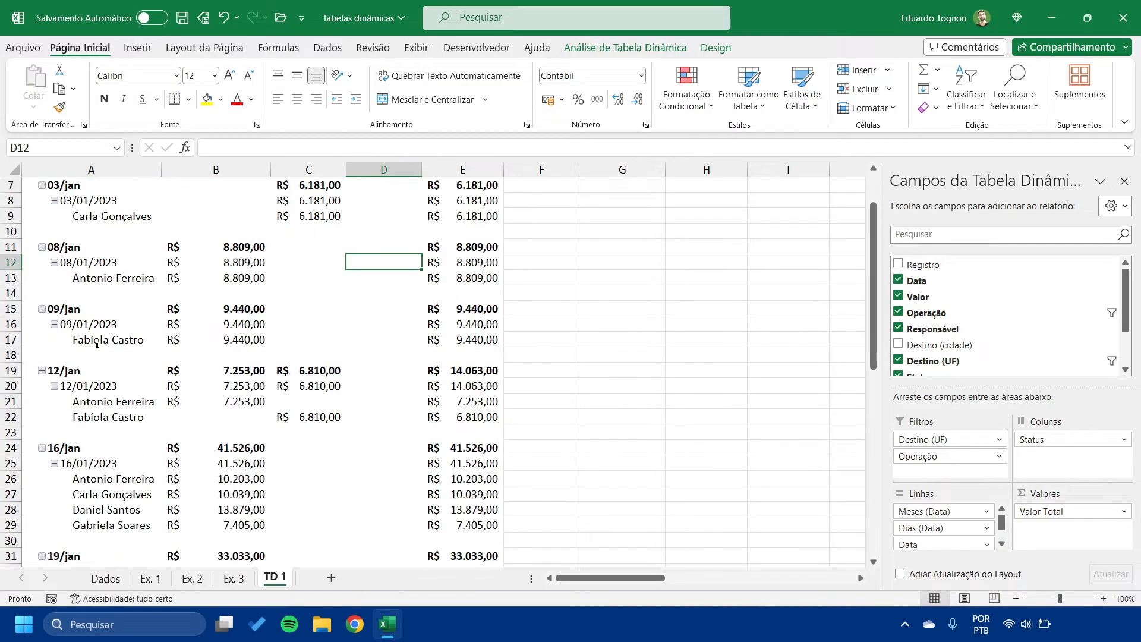
pyautogui.scroll(15, 94, 365)
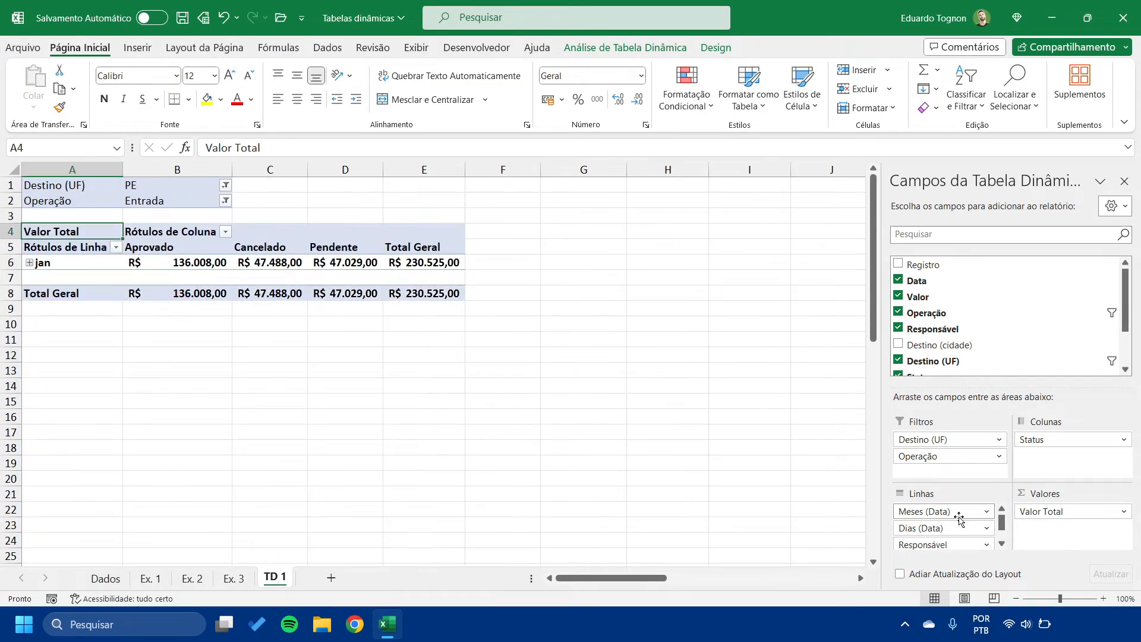
# Review the row fields Meses (Data), Dias (Data), Responsável and Data, and the options available for Meses (Data)
pyautogui.scroll(-1, 936, 518)
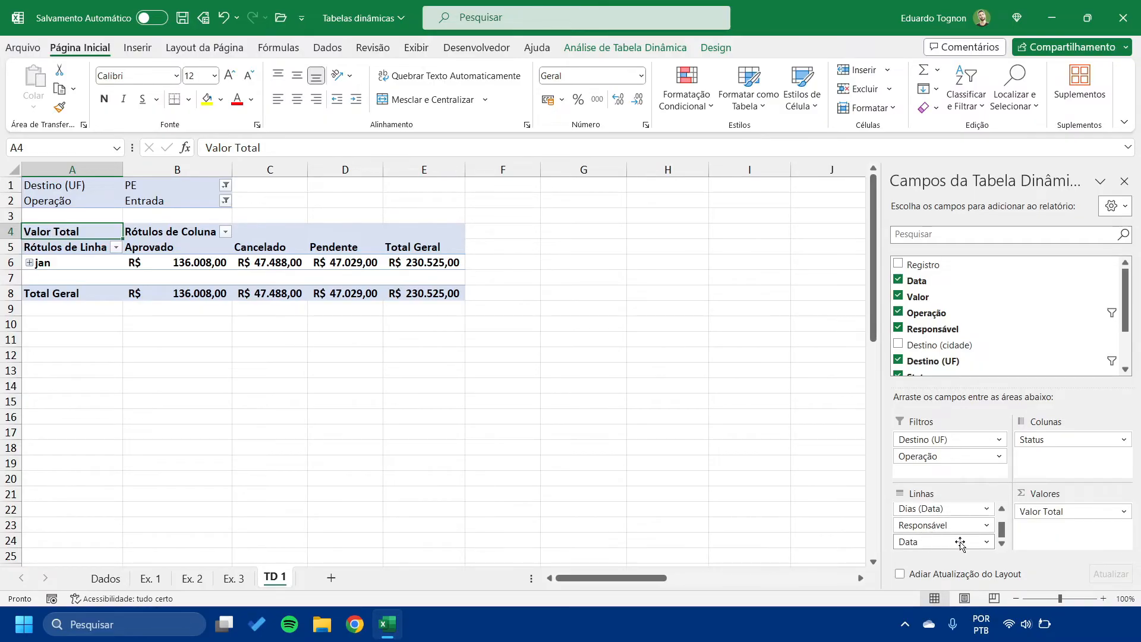
pyautogui.scroll(1, 960, 542)
pyautogui.click(962, 511)
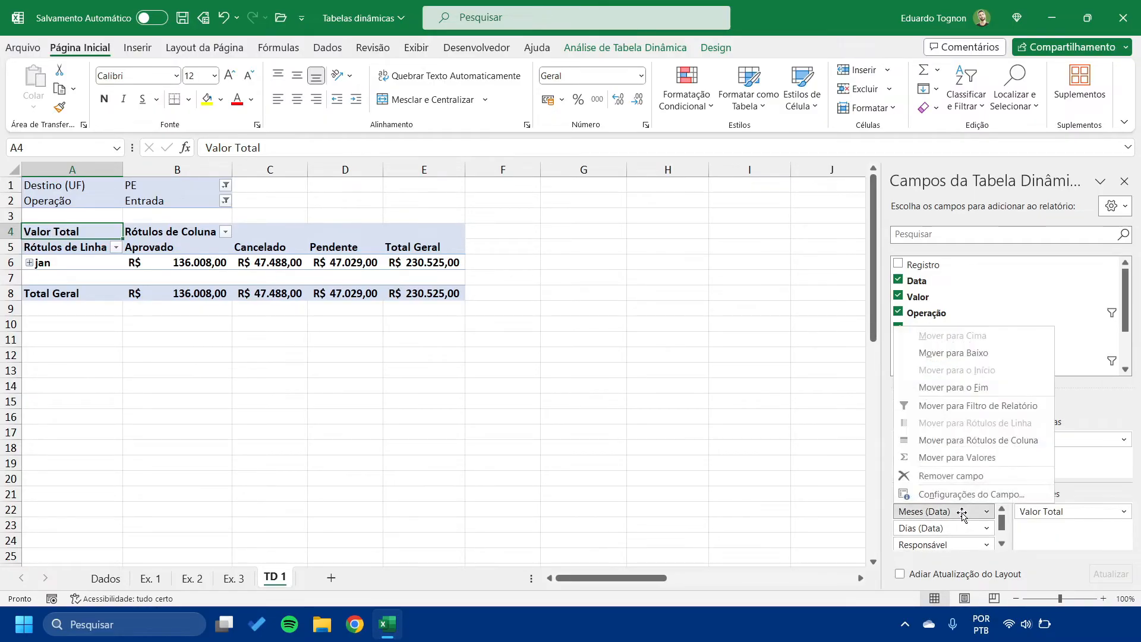
pyautogui.click(1002, 544)
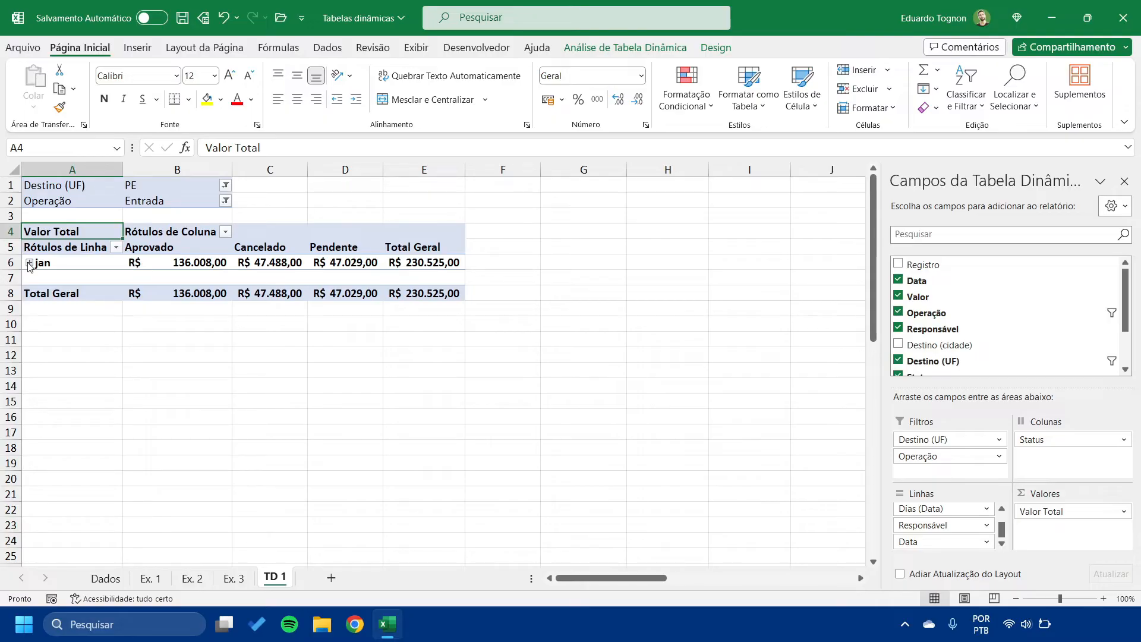
# Reset the Destino (UF) and Operação report filters to (Tudo)
pyautogui.click(226, 185)
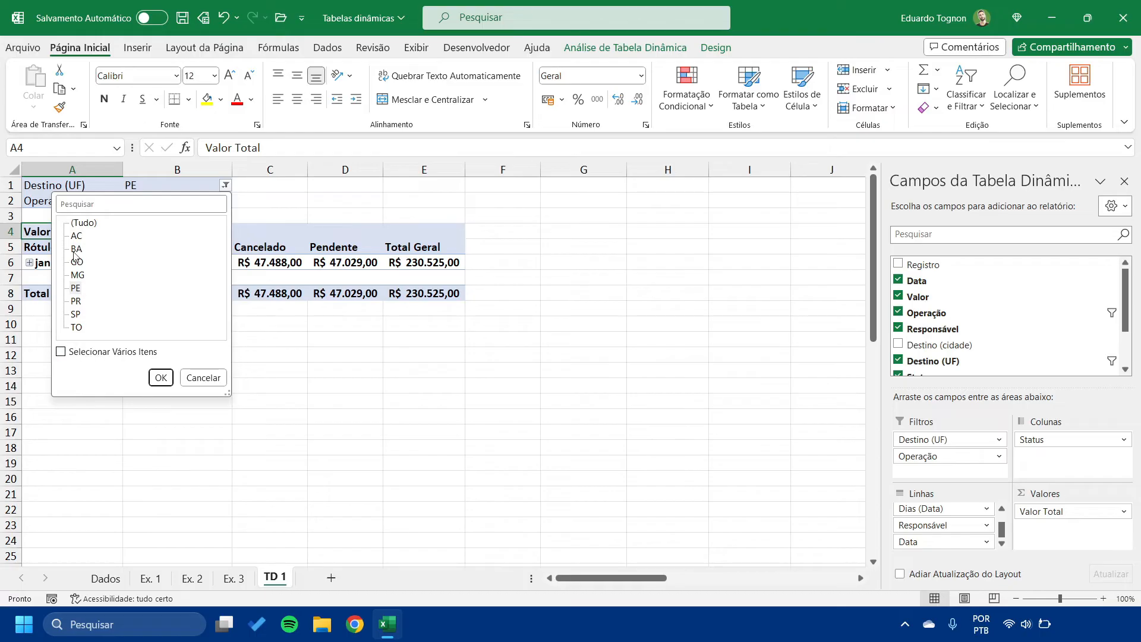
pyautogui.click(84, 223)
pyautogui.click(163, 380)
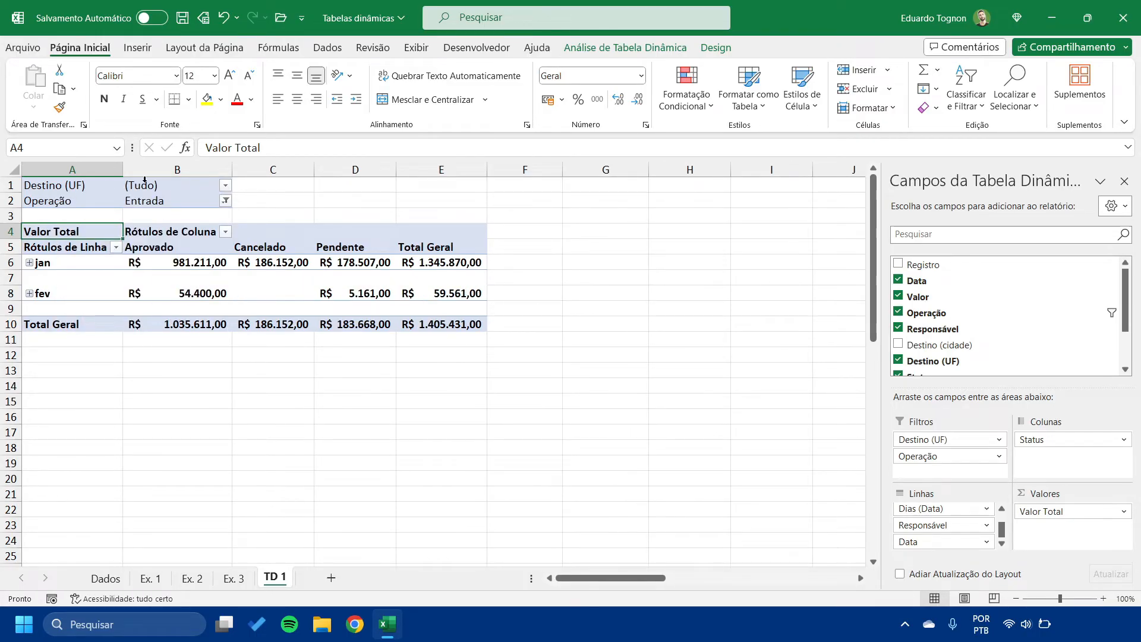
pyautogui.click(225, 201)
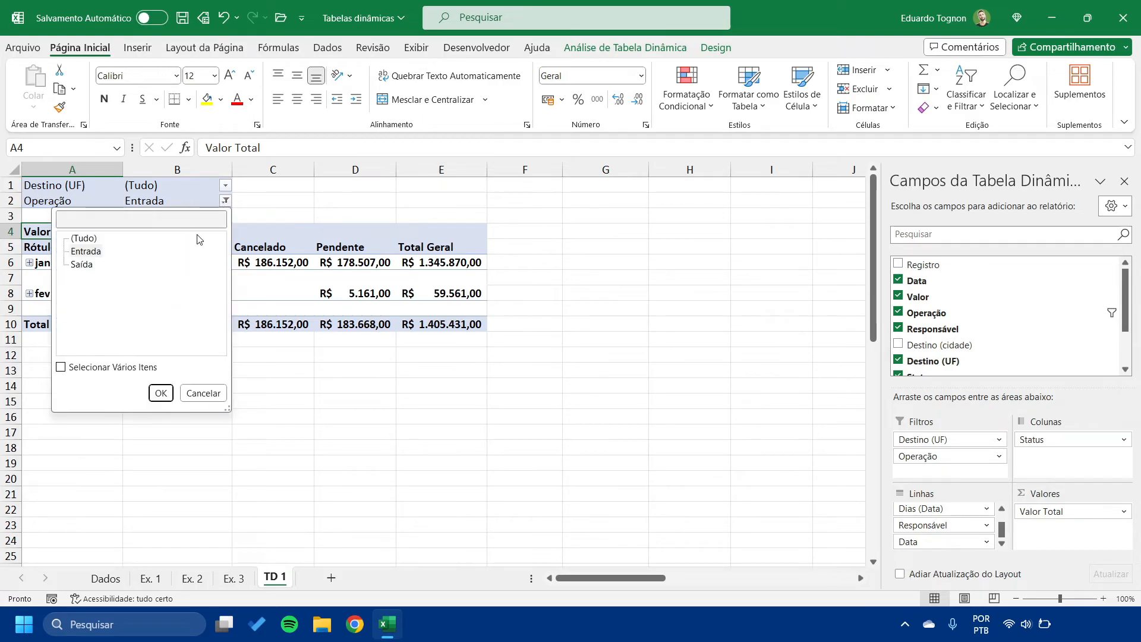
pyautogui.click(89, 240)
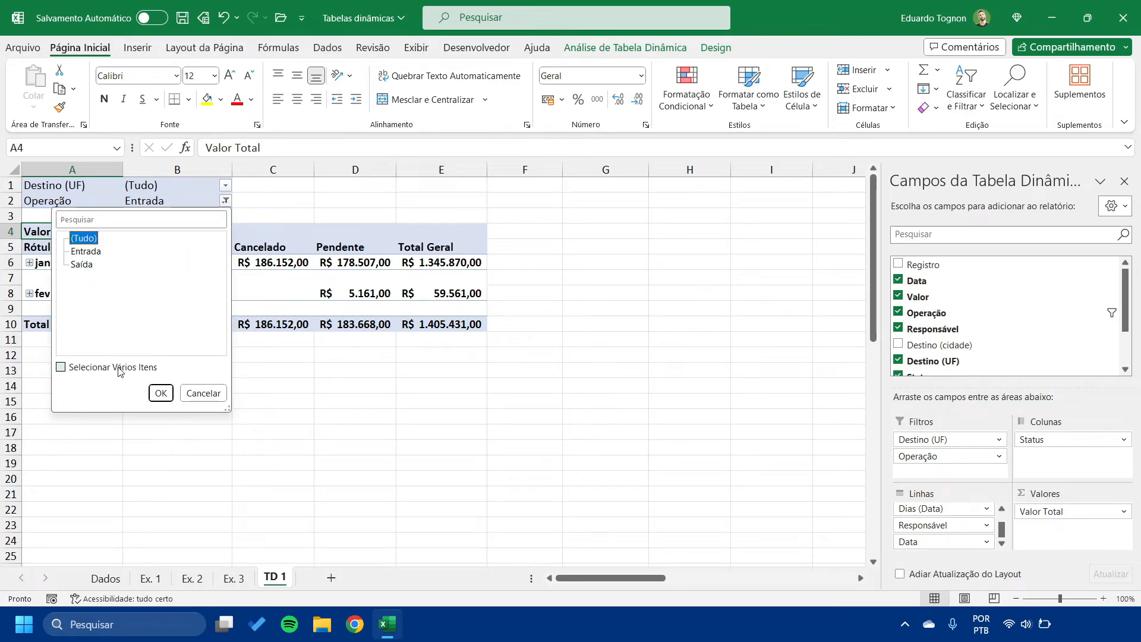
pyautogui.click(161, 393)
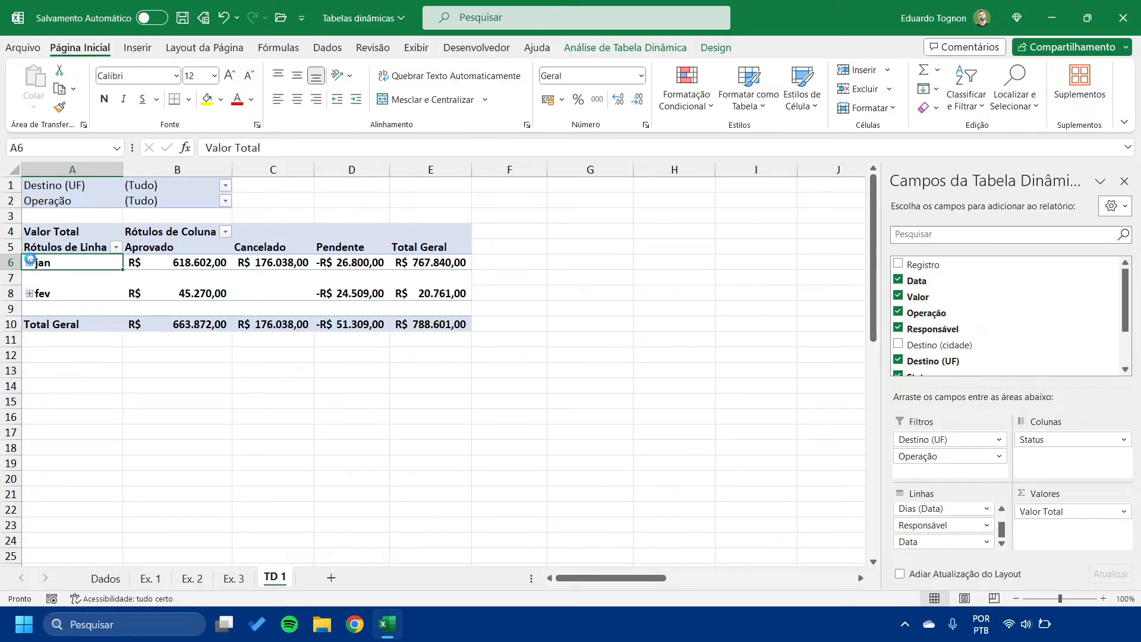
# Expand the jan row group into its individual days and review the daily values
pyautogui.click(29, 262)
pyautogui.scroll(-18, 57, 282)
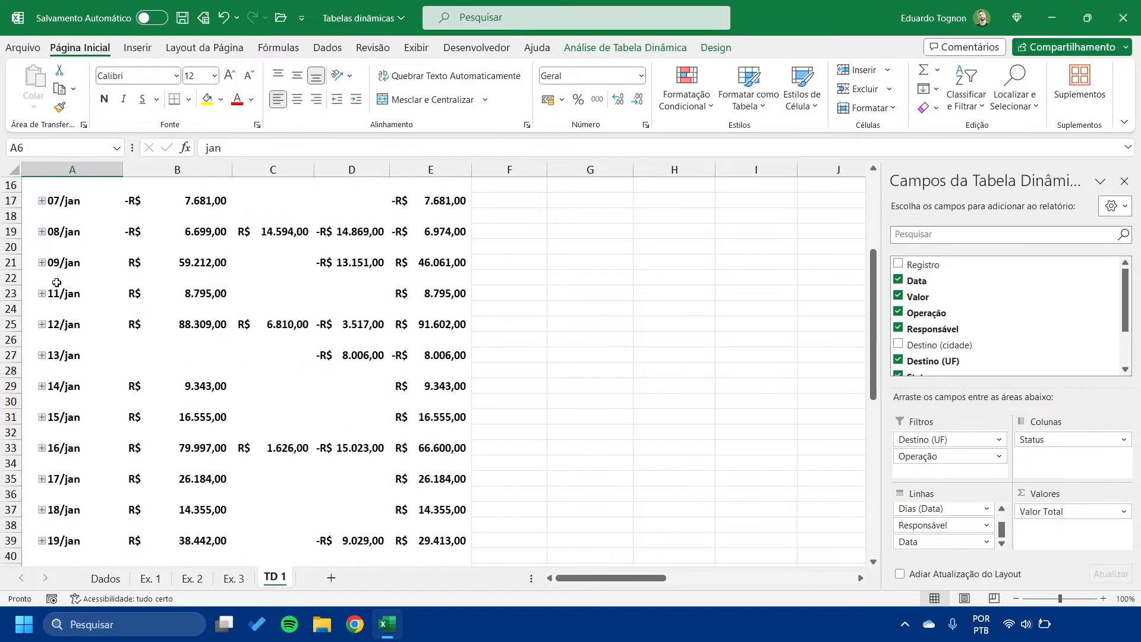
# Expand the 03/jan row group to examine its Responsável entries, and collapse it again
pyautogui.scroll(7, 57, 282)
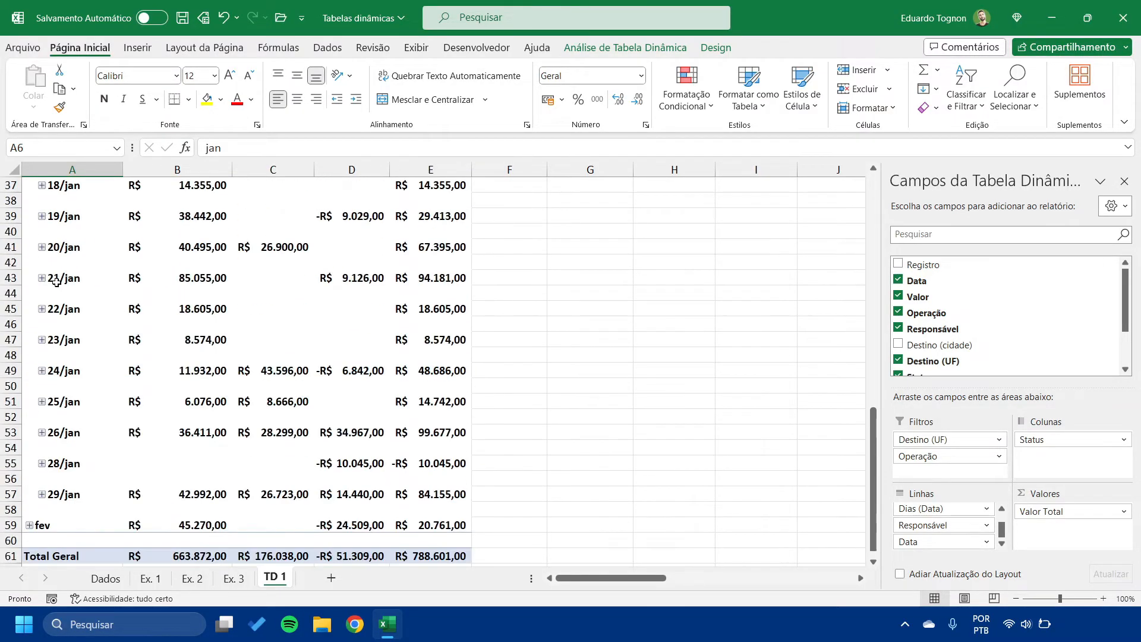
pyautogui.scroll(11, 57, 282)
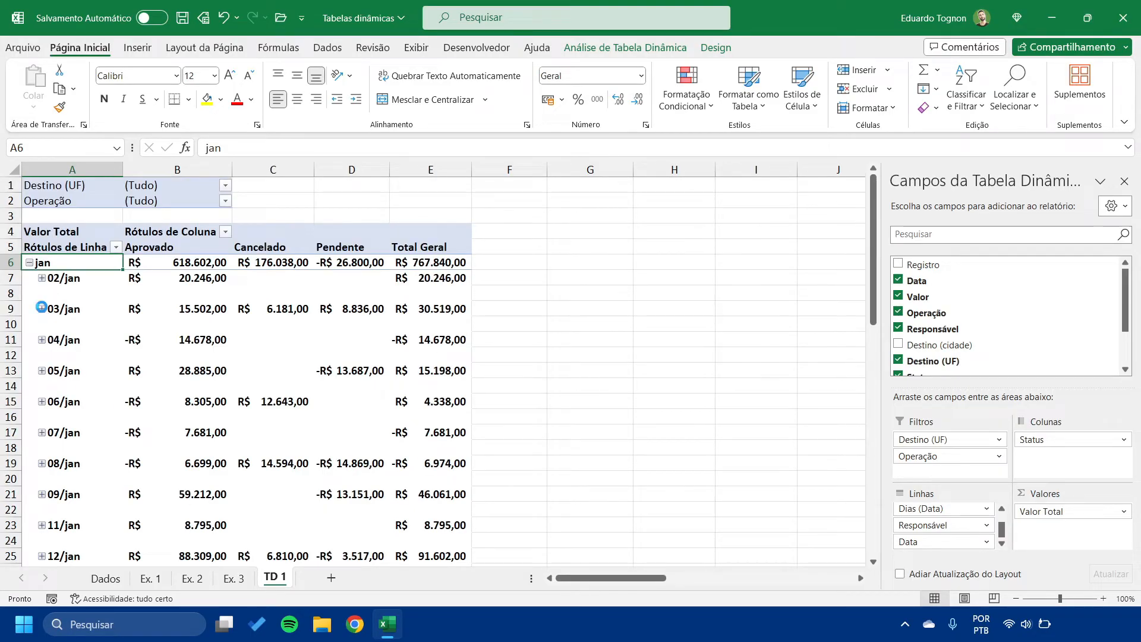
pyautogui.click(41, 309)
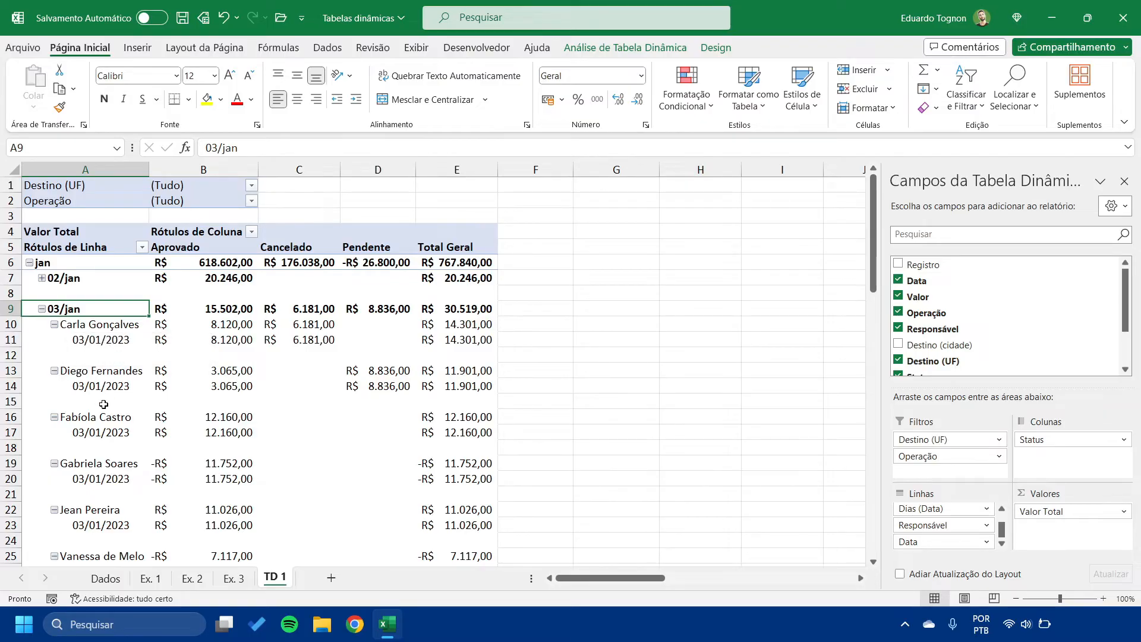
pyautogui.click(43, 309)
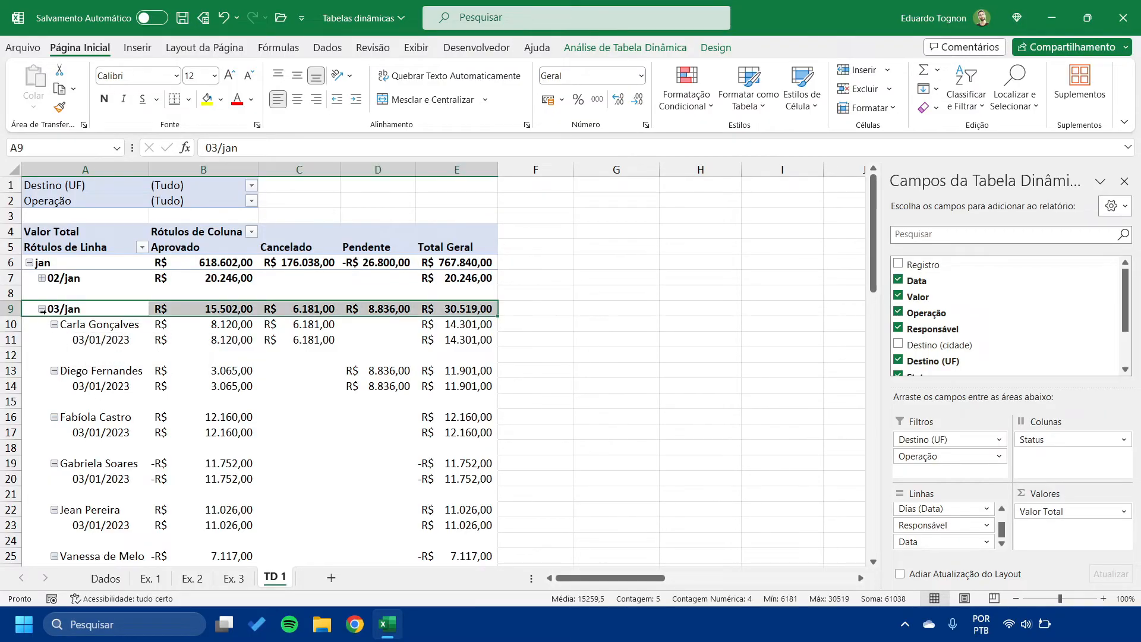
pyautogui.click(41, 309)
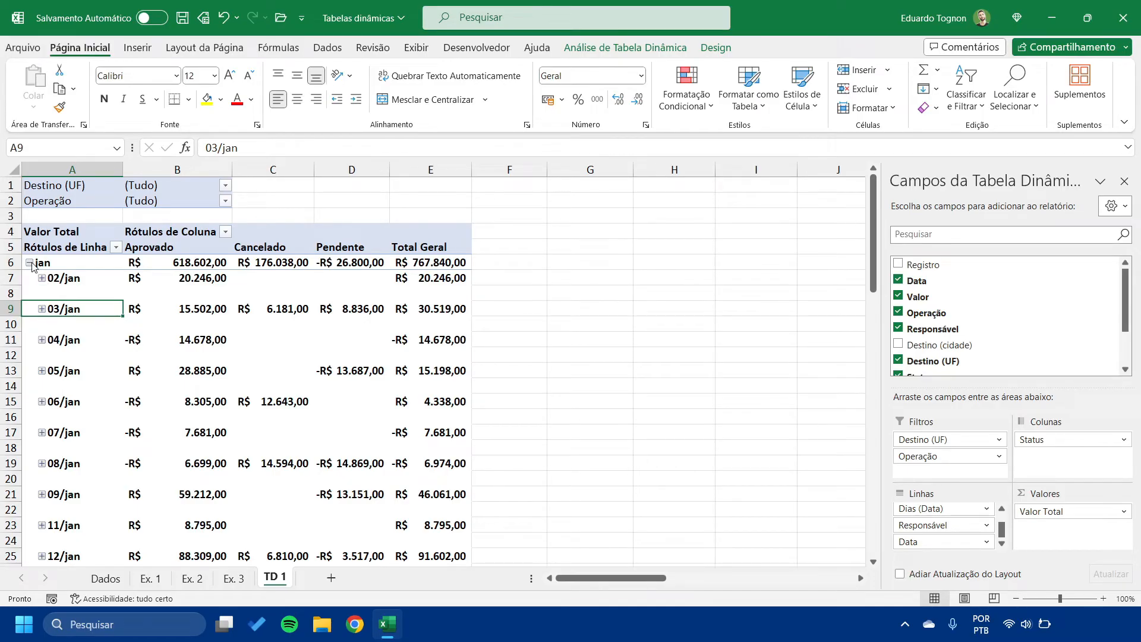
# Remove the Dias (Data) field from the pivot table's rows and review the dates listed under each Responsável
pyautogui.scroll(1, 968, 520)
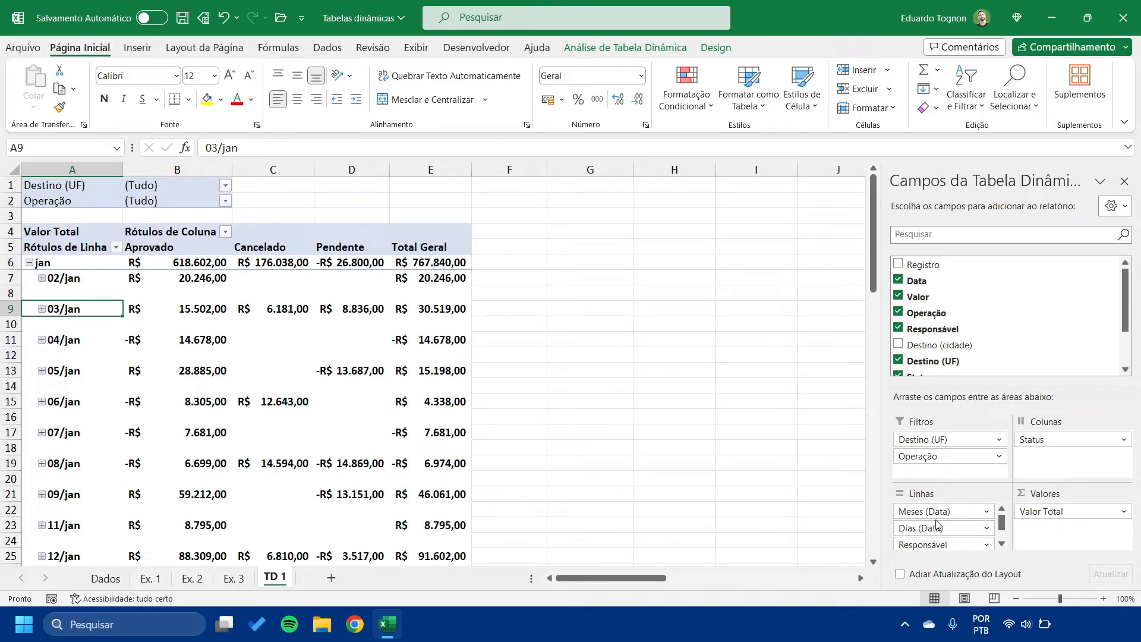
pyautogui.click(969, 529)
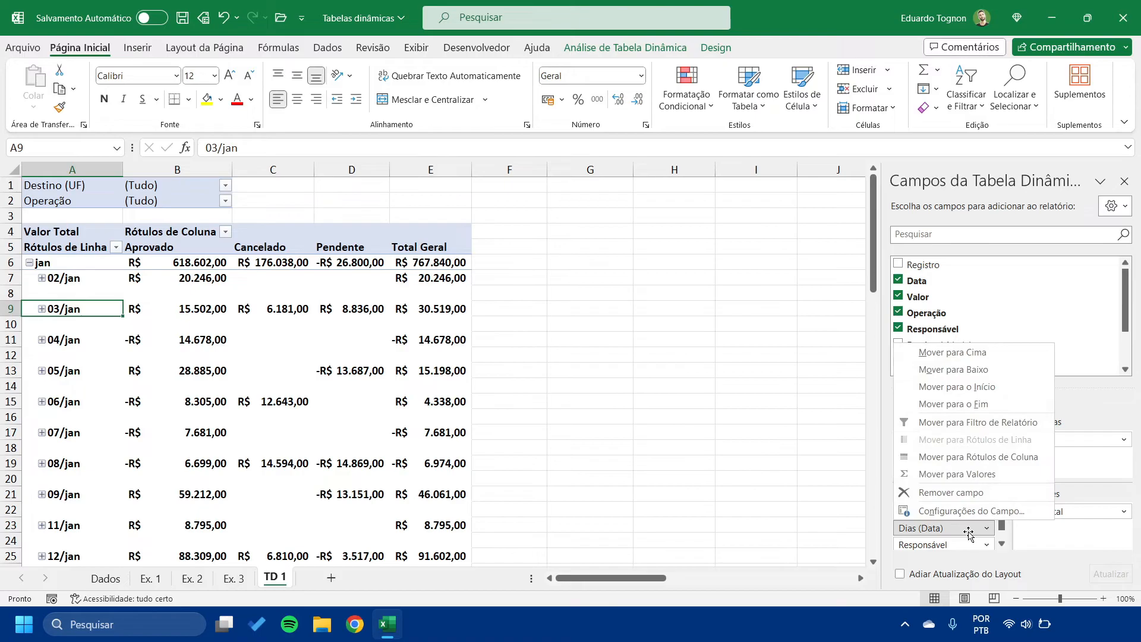
pyautogui.click(949, 492)
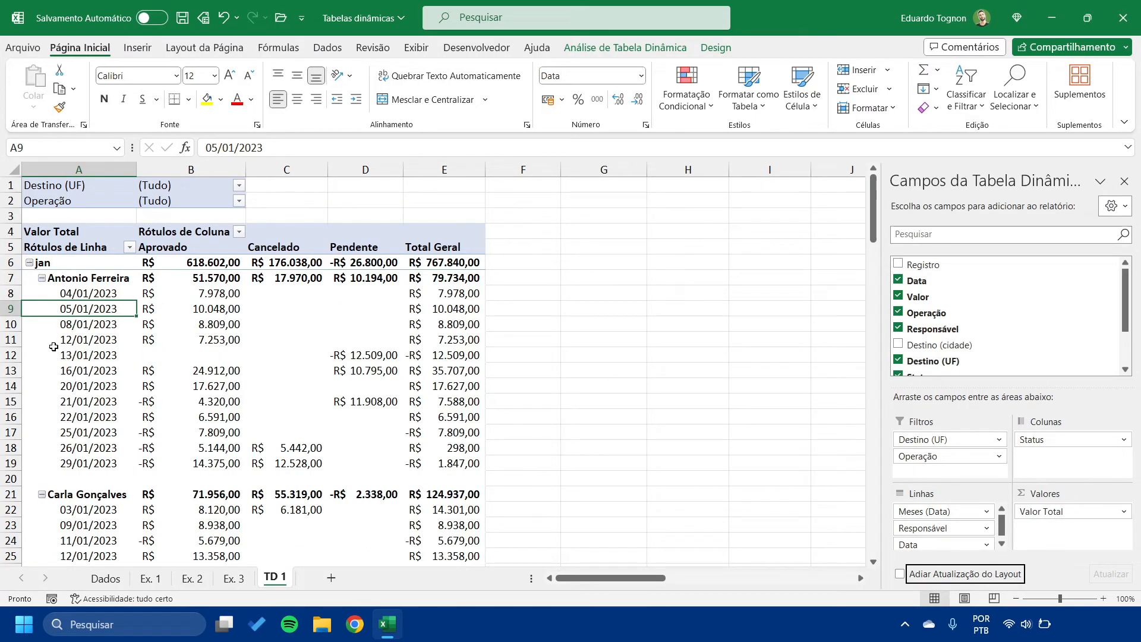
pyautogui.scroll(-10, 43, 324)
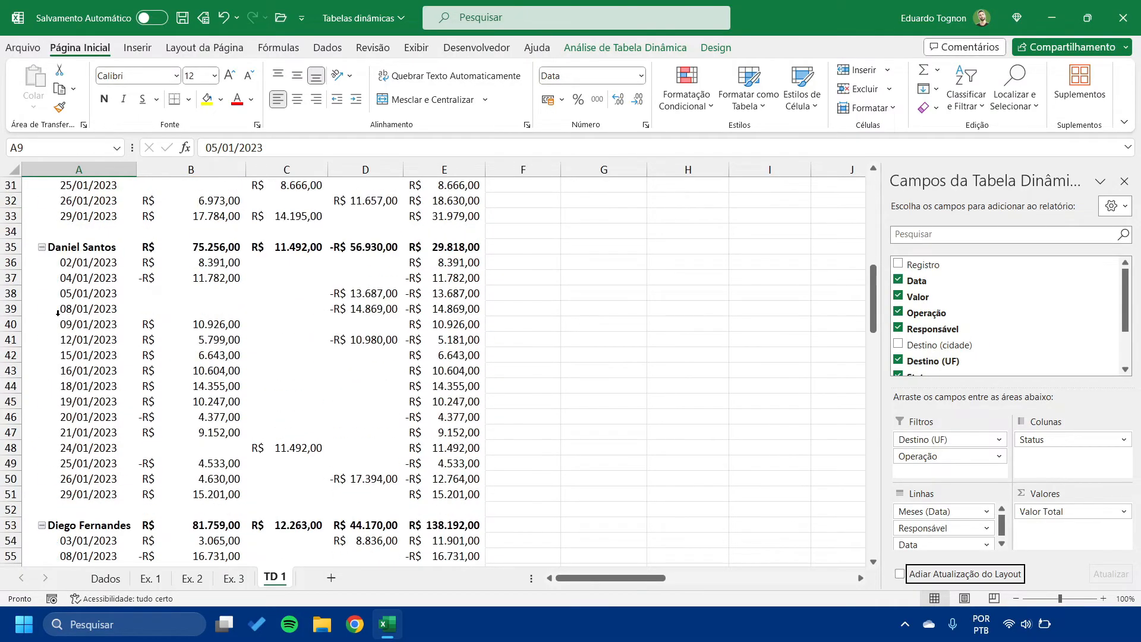
pyautogui.scroll(10, 58, 313)
# Collapse the jan group and expand the fev group to review its entries by Responsável
pyautogui.click(30, 263)
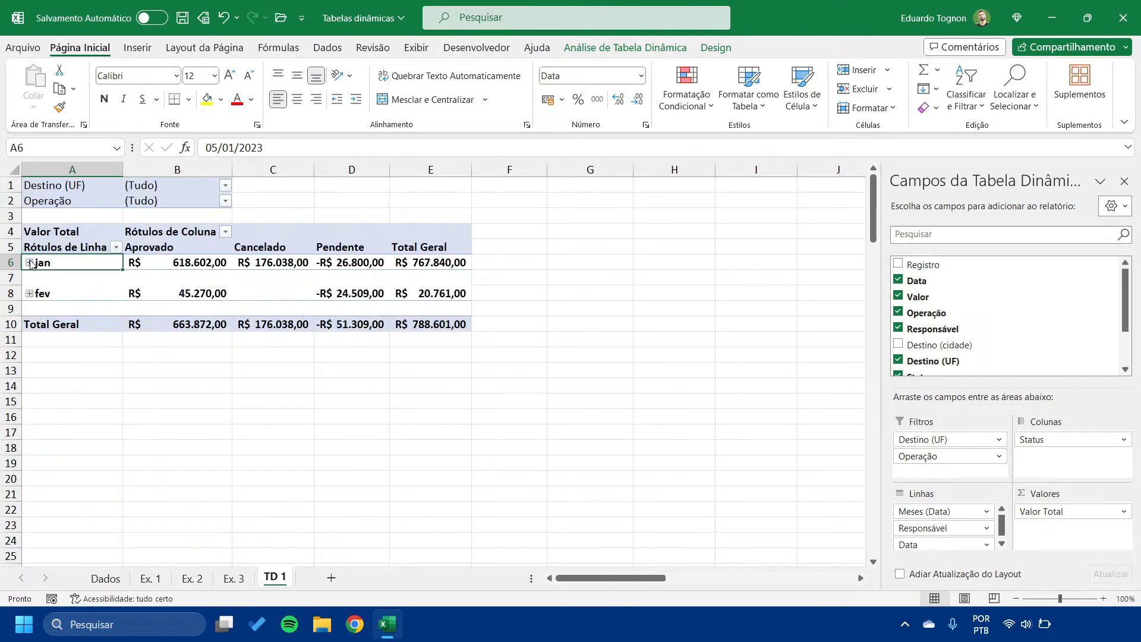
pyautogui.click(30, 294)
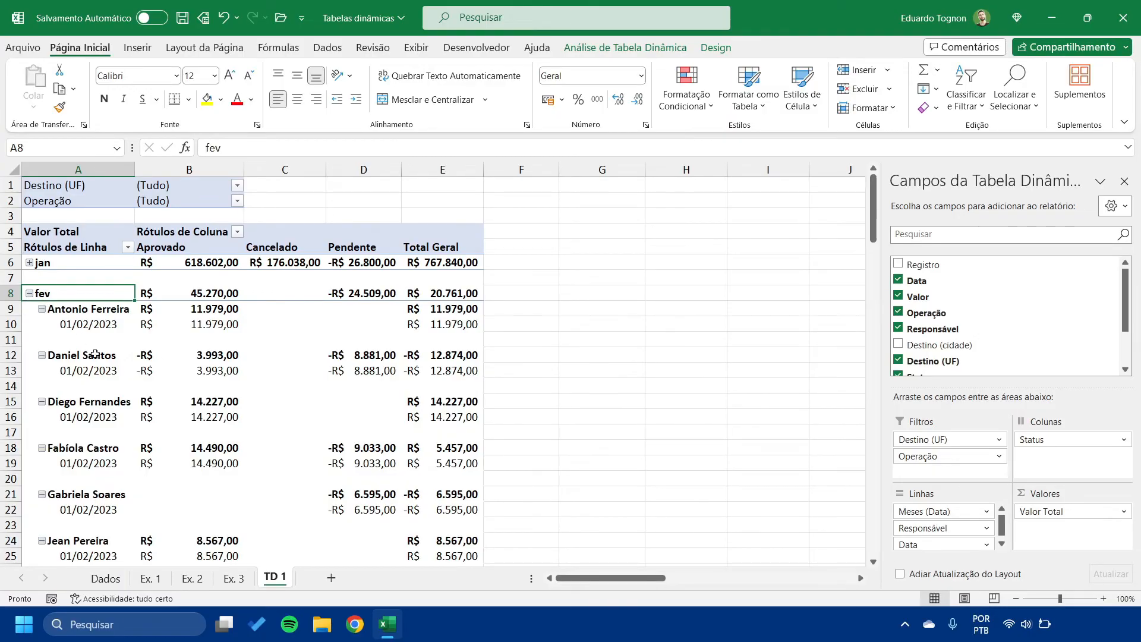
pyautogui.scroll(-5, 82, 405)
pyautogui.scroll(5, 83, 405)
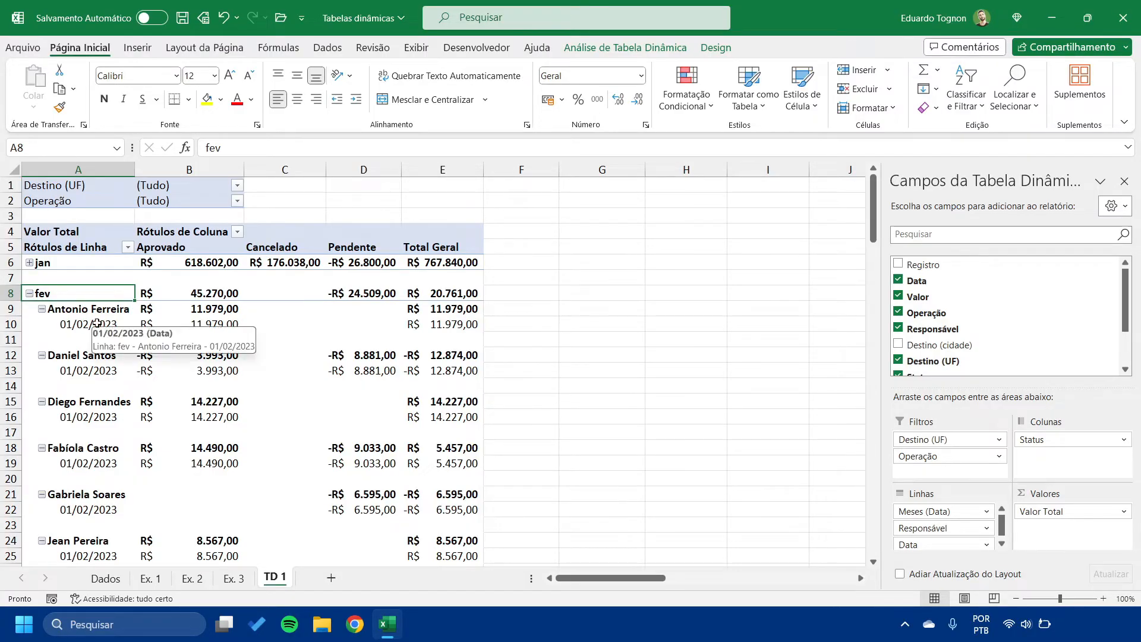
# Remove the Data field from the rows and expand the jan group to show its totals per Responsável
pyautogui.scroll(-1, 950, 531)
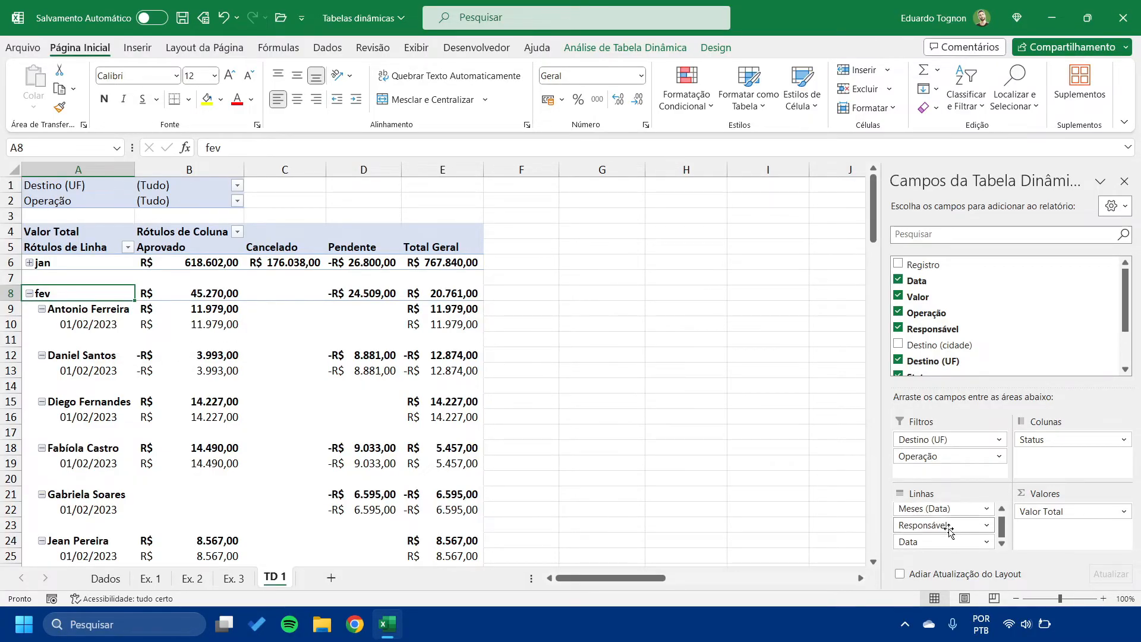
pyautogui.click(985, 541)
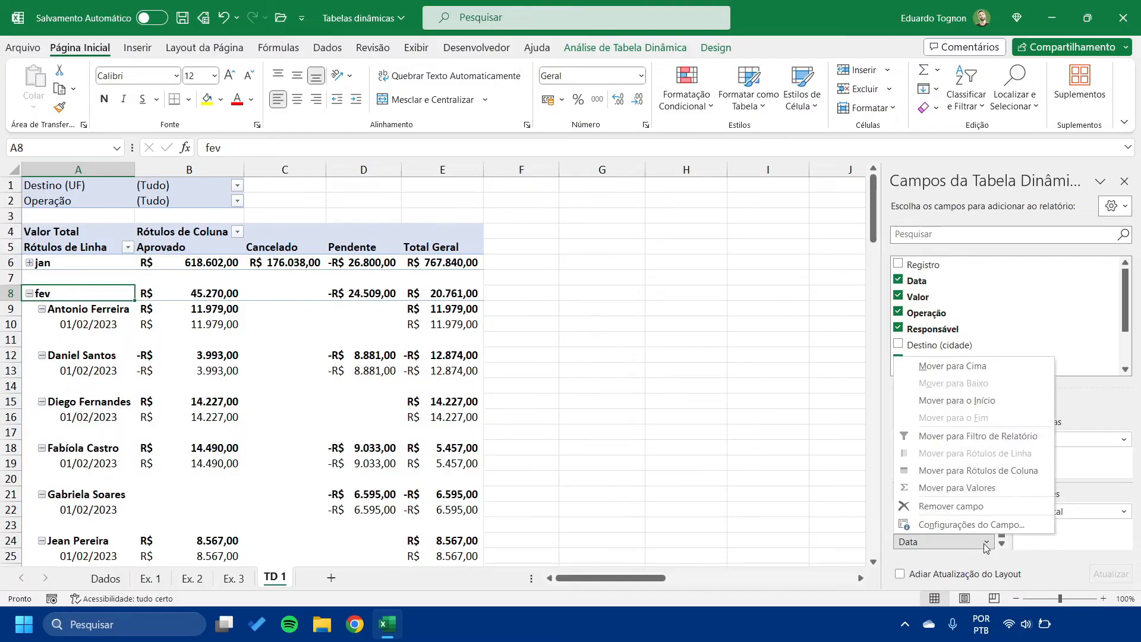
pyautogui.click(978, 507)
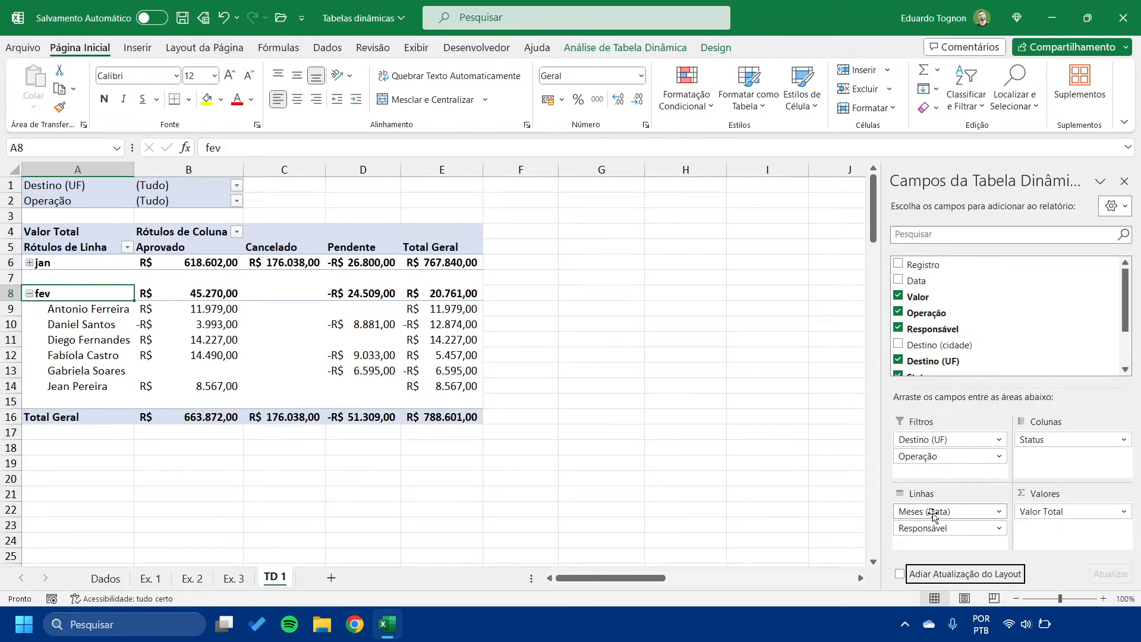
pyautogui.click(29, 263)
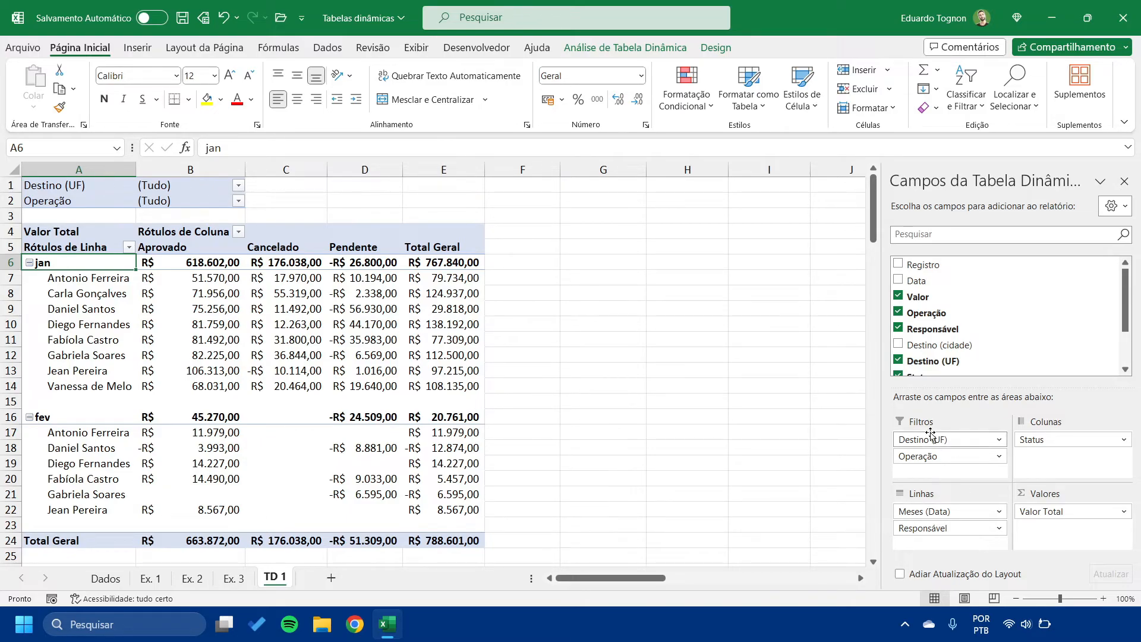
pyautogui.click(54, 272)
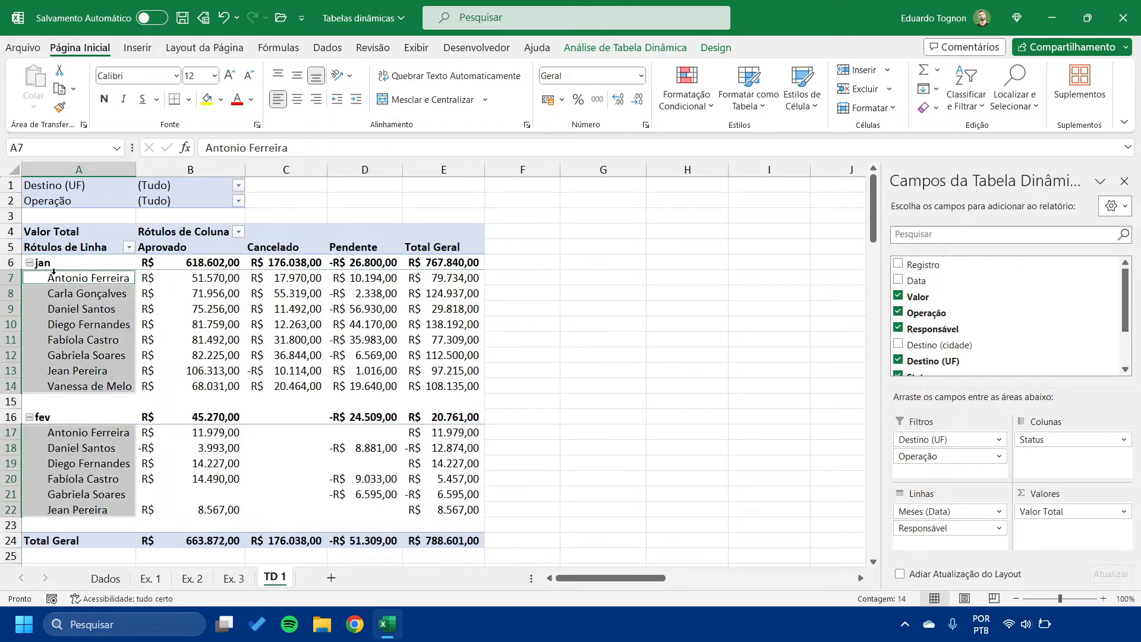
pyautogui.click(230, 278)
pyautogui.click(346, 292)
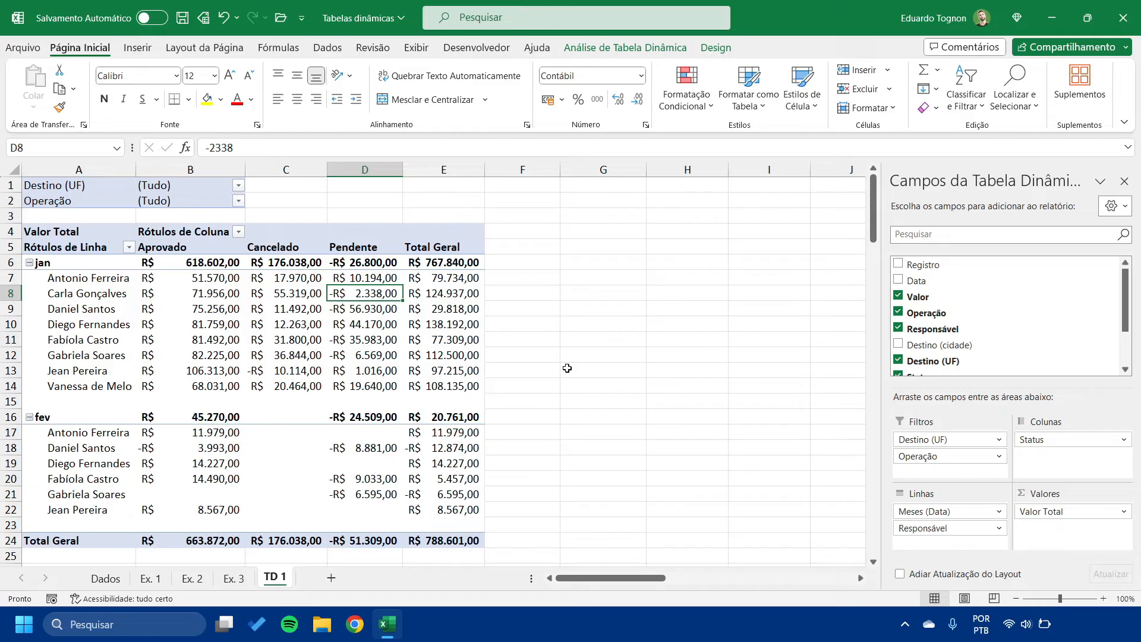
# Filter the pivot table's Destino (UF) report filter to MG
pyautogui.click(238, 184)
pyautogui.click(91, 275)
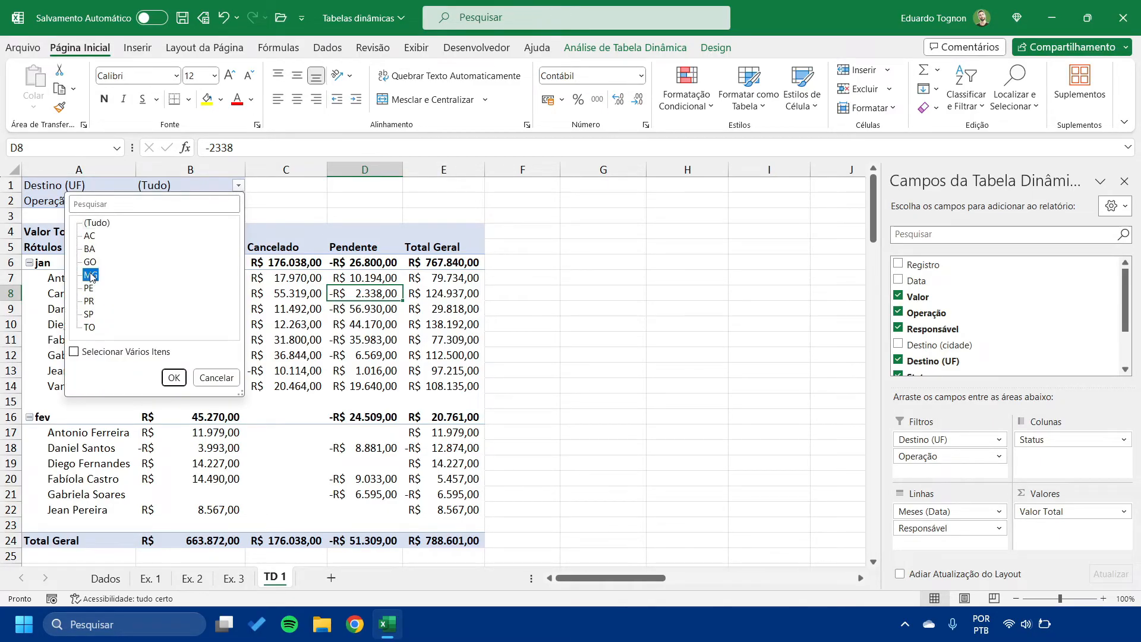
pyautogui.click(175, 377)
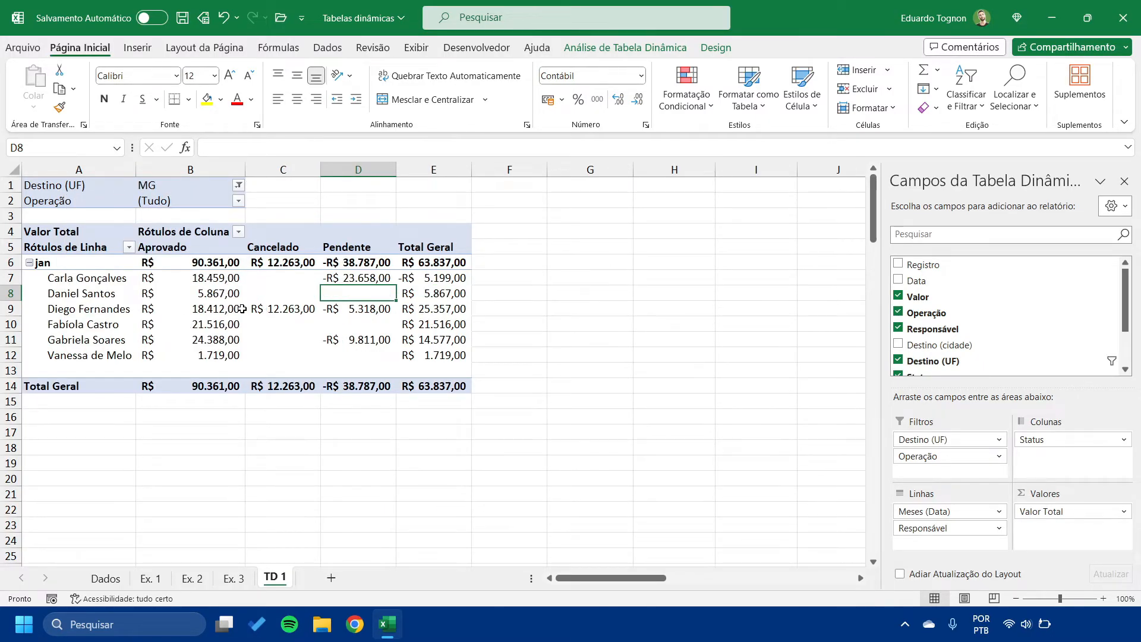
pyautogui.moveTo(332, 279)
pyautogui.moveTo(315, 303)
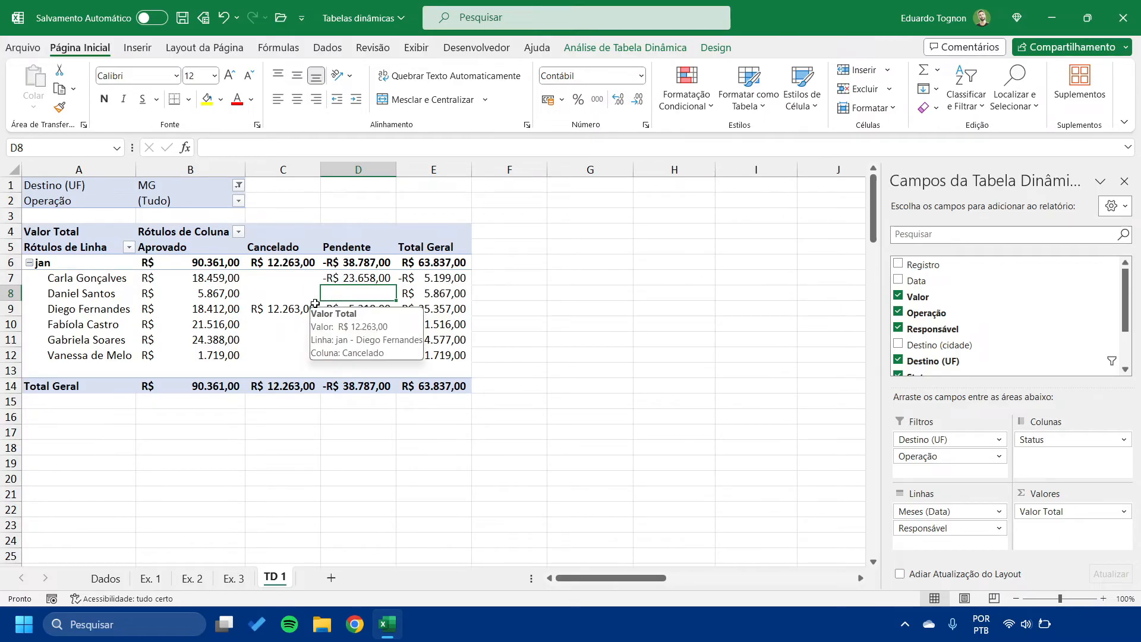
# Widen the Cancelado column slightly and adjust the width of the Aprovado column
pyautogui.moveTo(319, 171); pyautogui.dragTo(336, 171)
pyautogui.rightClick(190, 166)
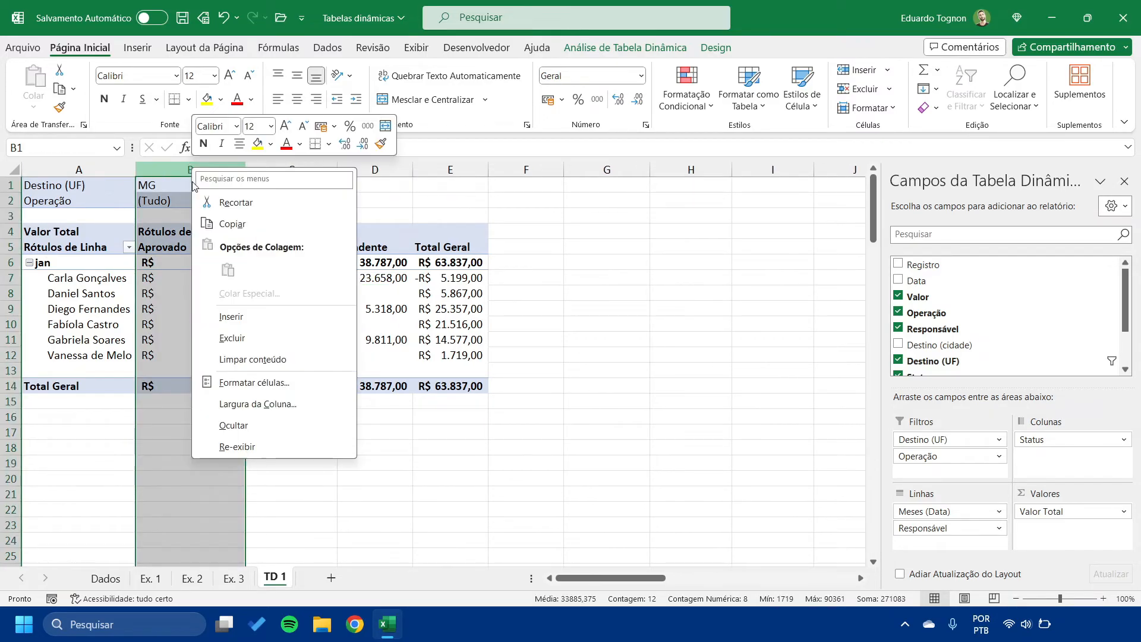
pyautogui.click(262, 403)
pyautogui.click(296, 443)
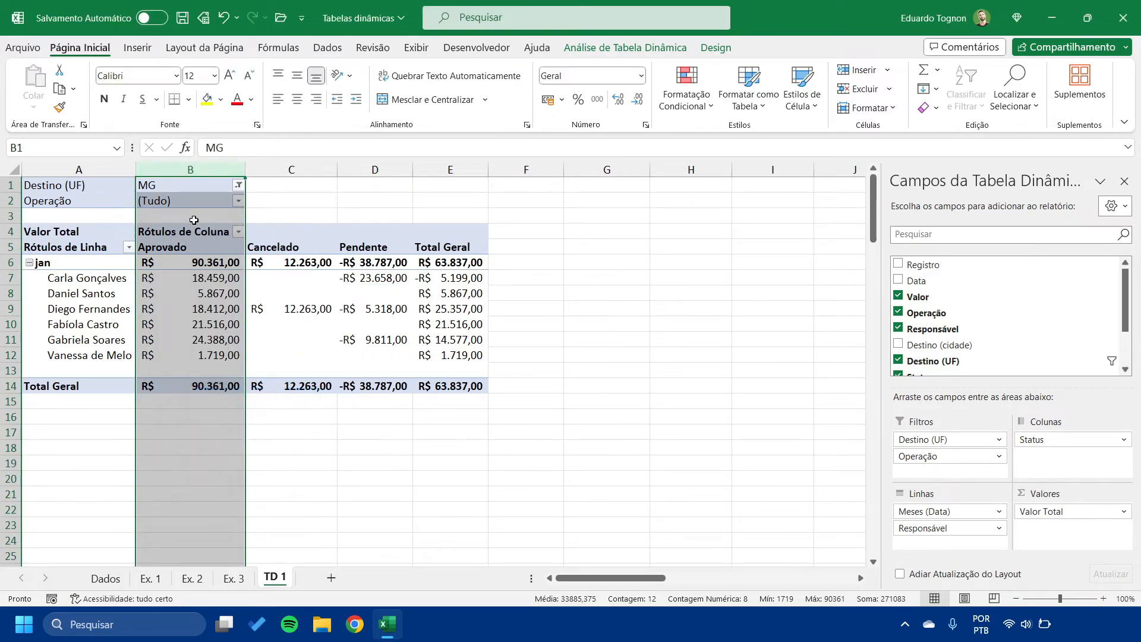
pyautogui.rightClick(198, 184)
pyautogui.click(264, 413)
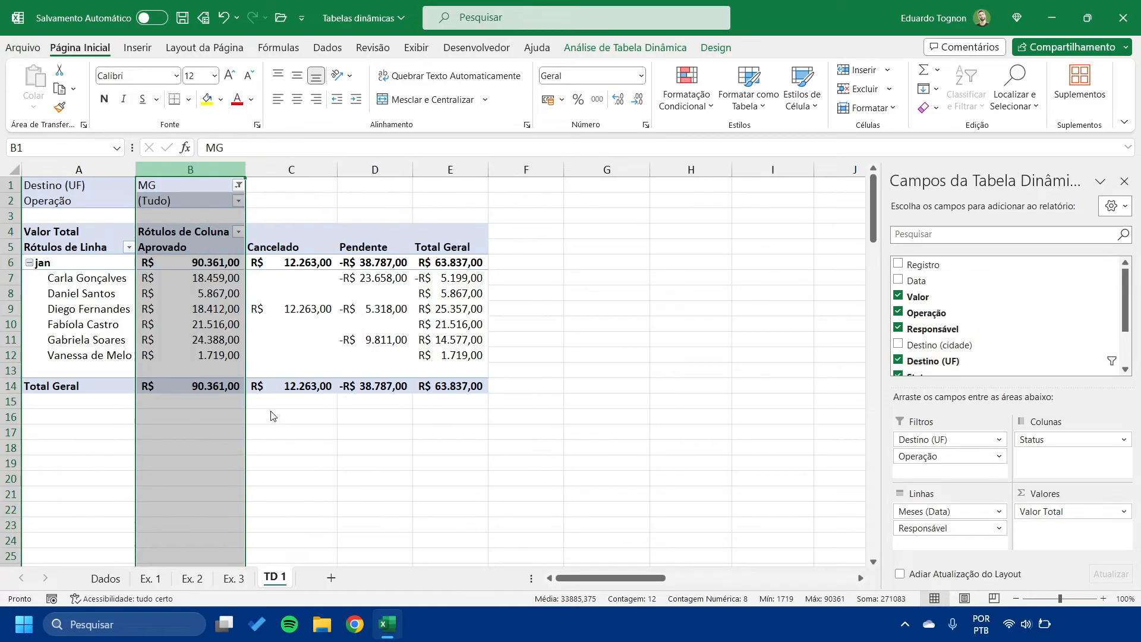
pyautogui.press('Return')
# Set the width of the Cancelado and Pendente columns to 18
pyautogui.moveTo(298, 169); pyautogui.dragTo(386, 166)
pyautogui.rightClick(387, 166)
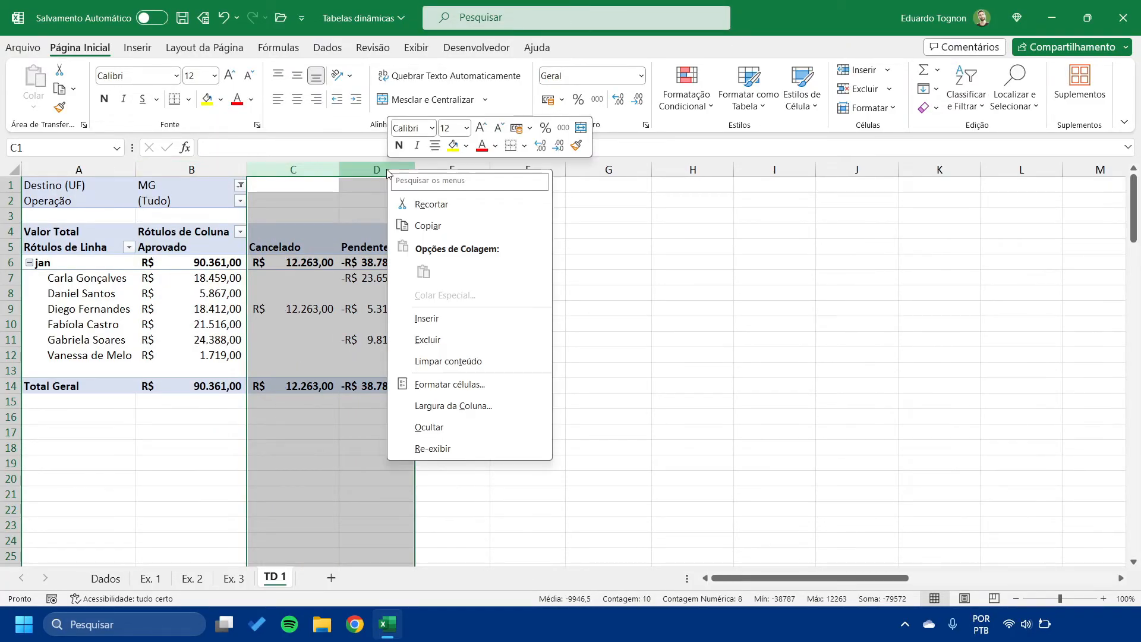
pyautogui.click(454, 403)
pyautogui.write('18')
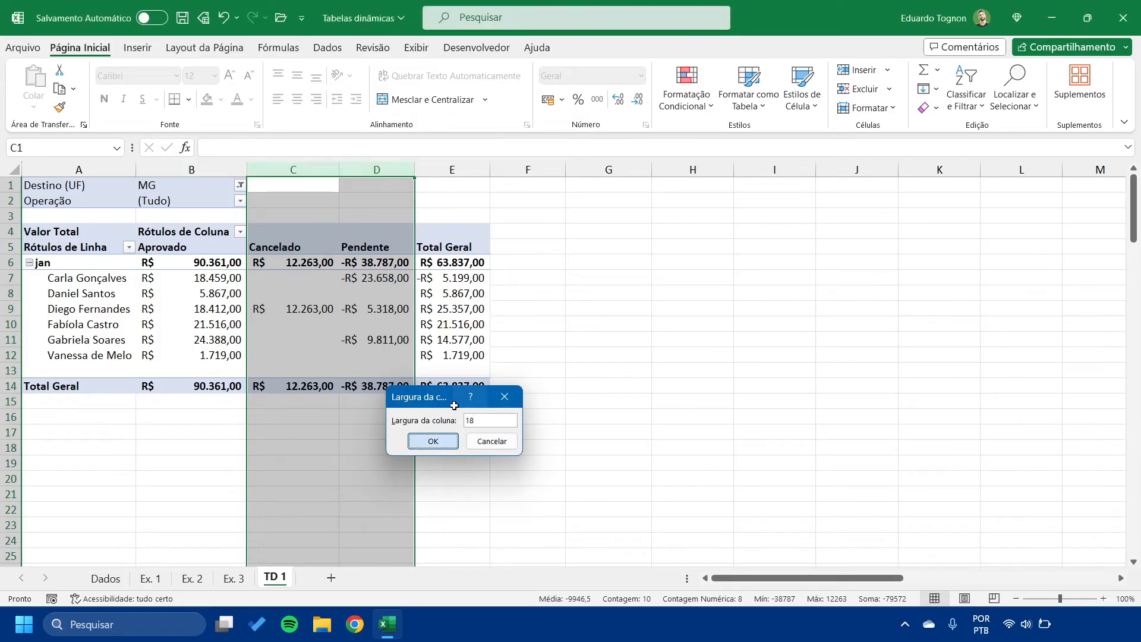
pyautogui.press('Return')
pyautogui.click(553, 489)
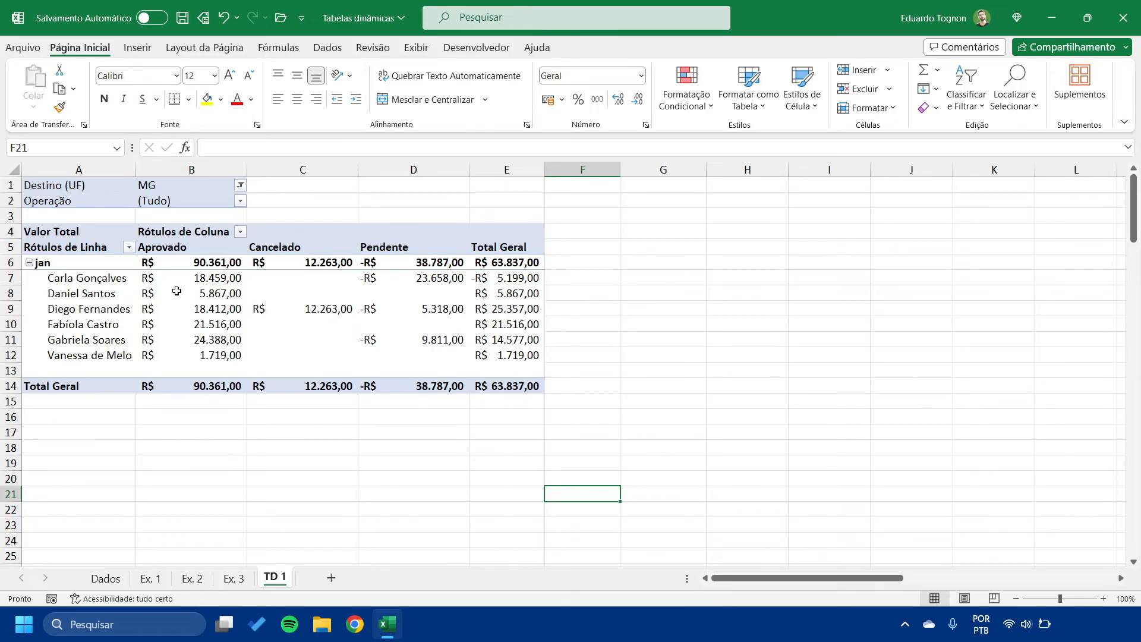
# Turn off automatic column width adjustment on update in the PivotTable options
pyautogui.moveTo(176, 290)
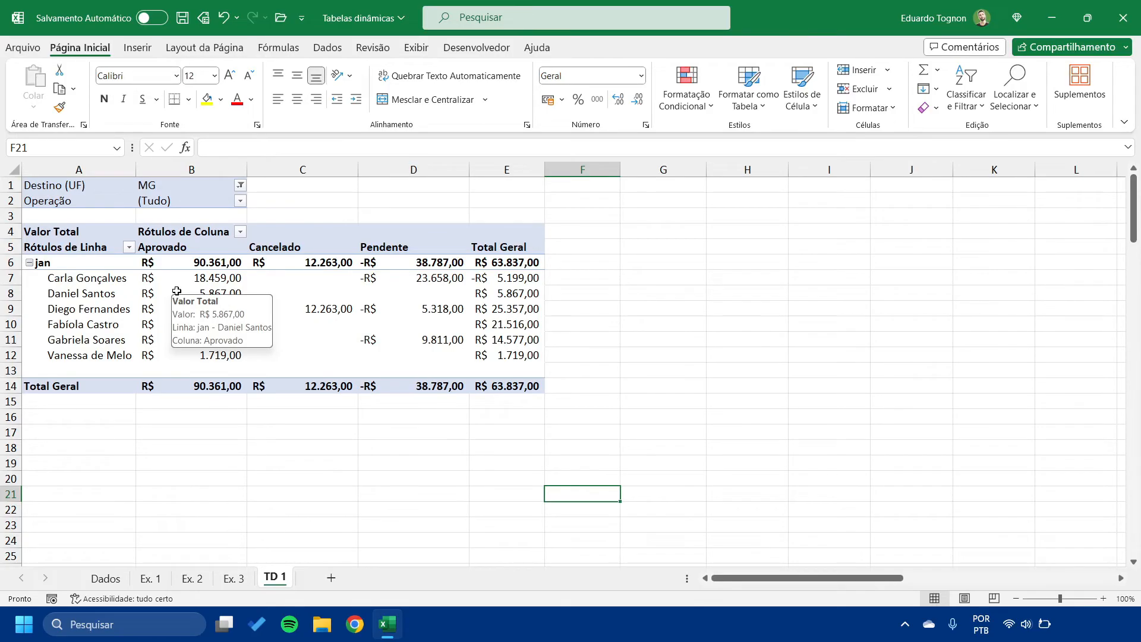
pyautogui.rightClick(177, 291)
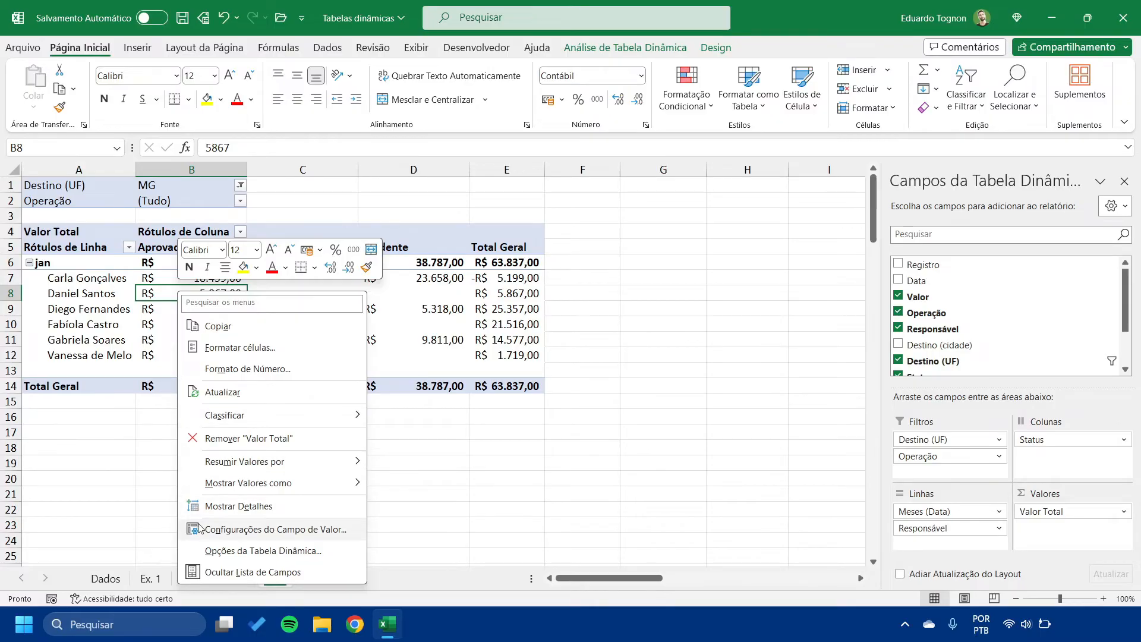
pyautogui.click(274, 552)
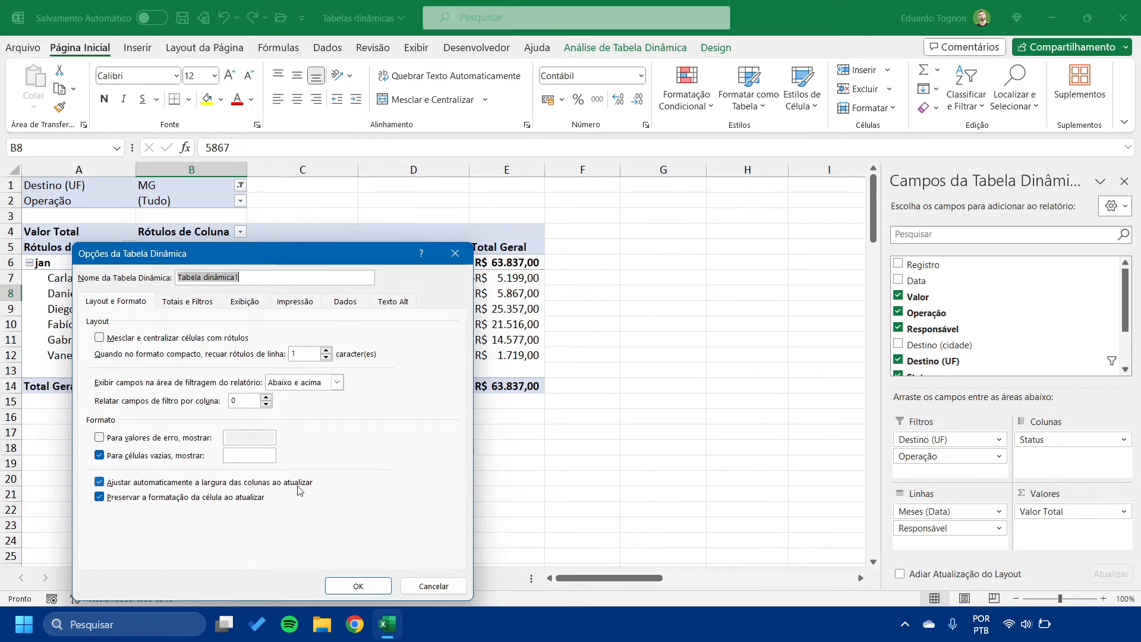
pyautogui.click(101, 483)
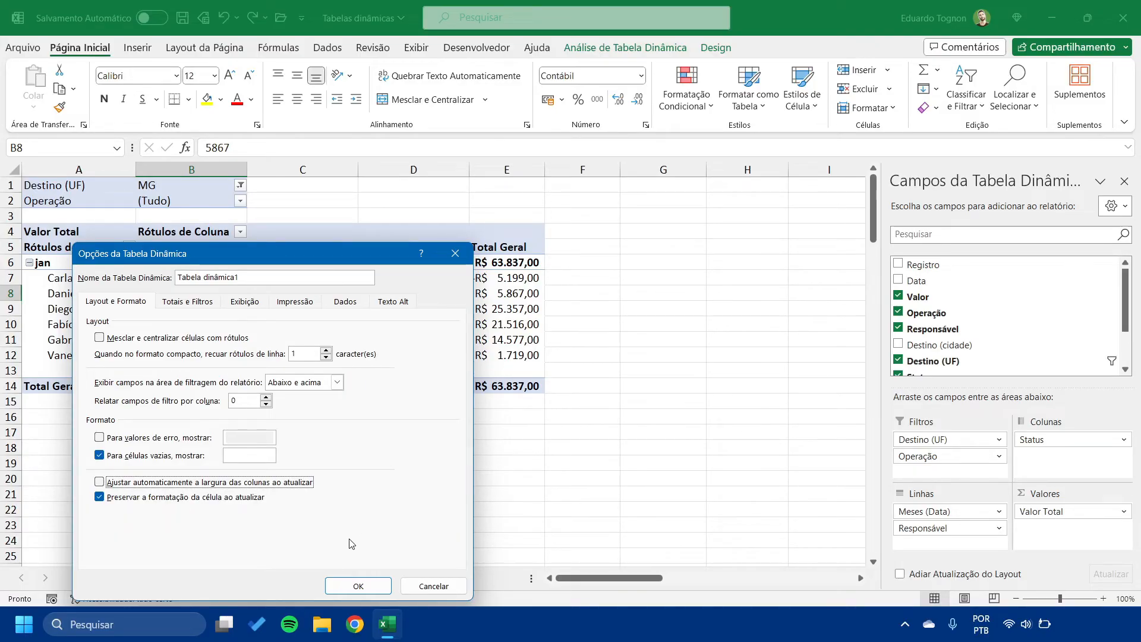
pyautogui.click(349, 590)
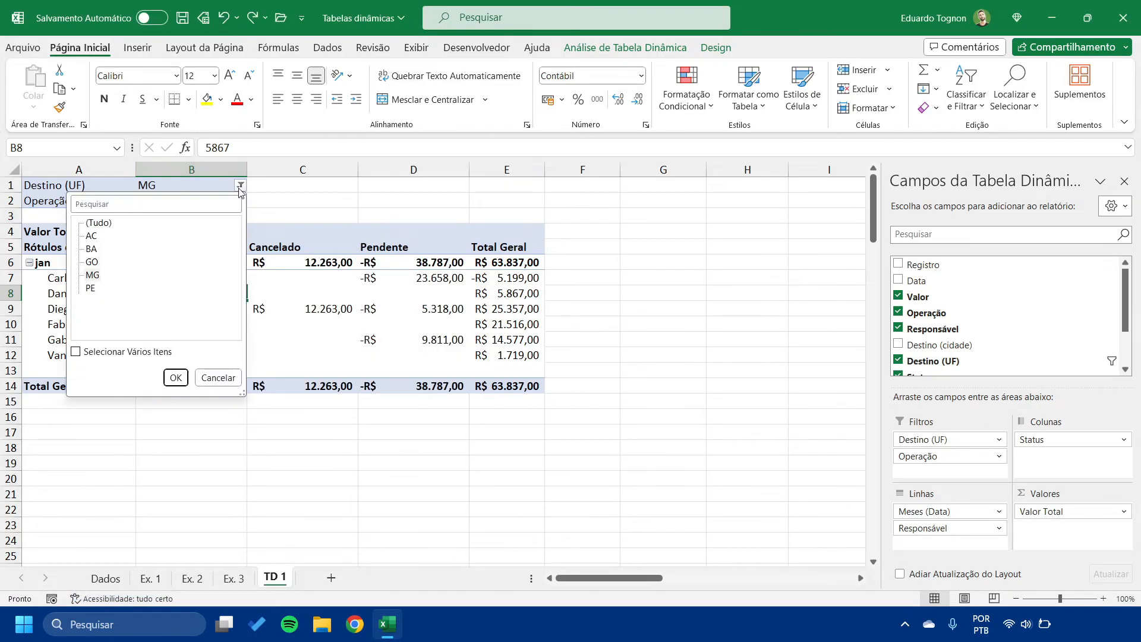
# Set the Destino (UF) report filter to PR and widen the Total Geral column to fit its values
pyautogui.click(175, 378)
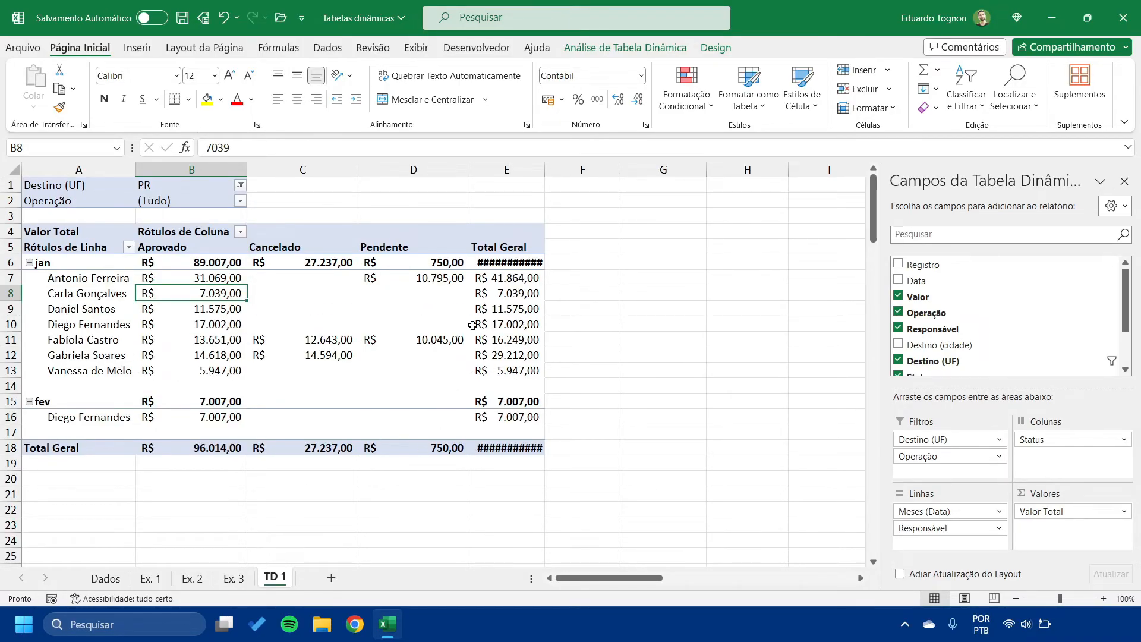
pyautogui.click(517, 263)
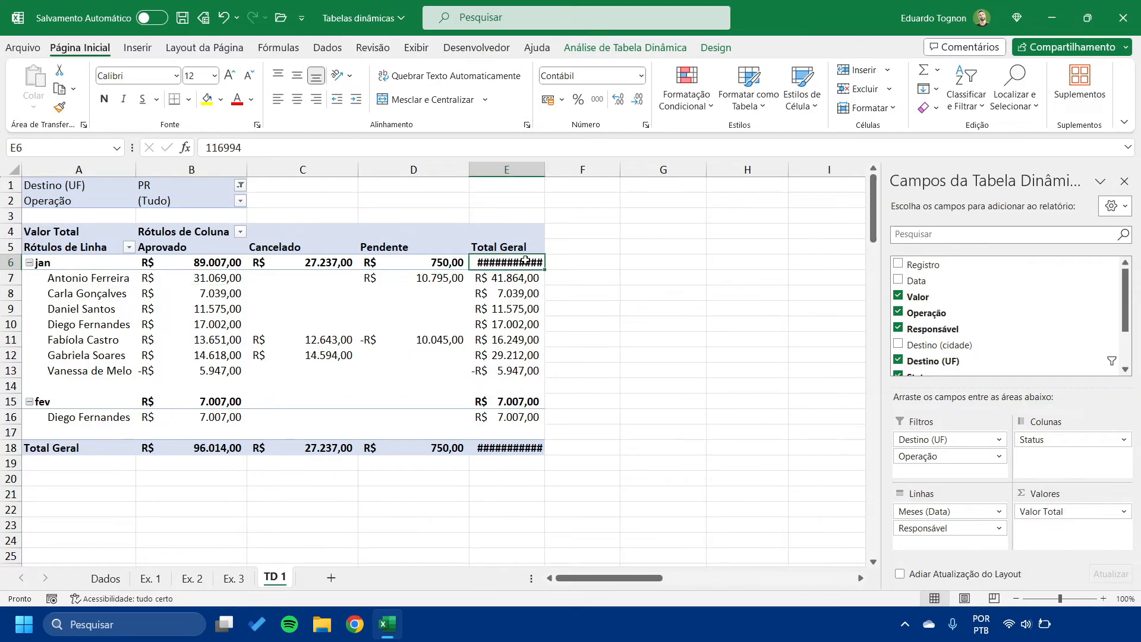
pyautogui.moveTo(545, 168); pyautogui.dragTo(578, 165)
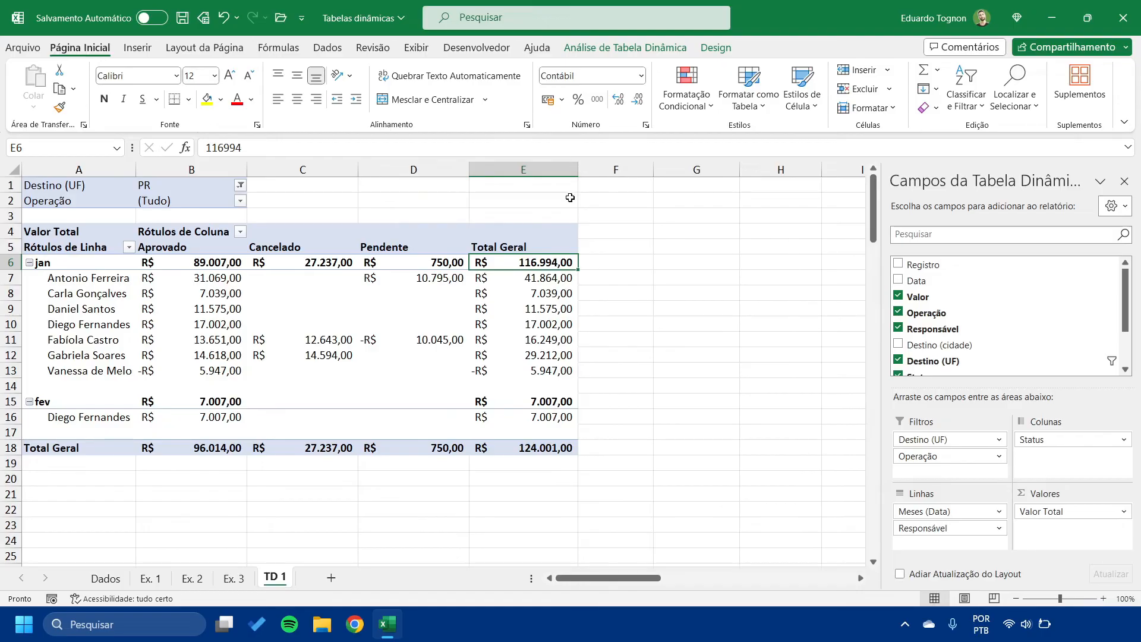
# Allow multiple items in the Destino (UF) report filter and include BA and GO together with PR
pyautogui.click(185, 325)
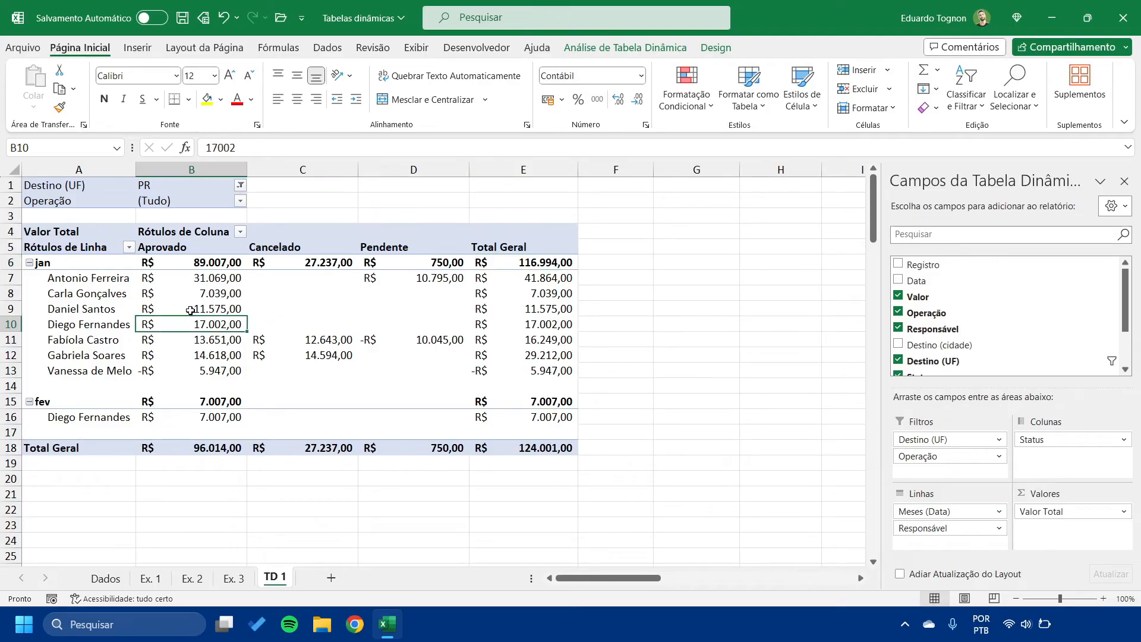
pyautogui.click(241, 185)
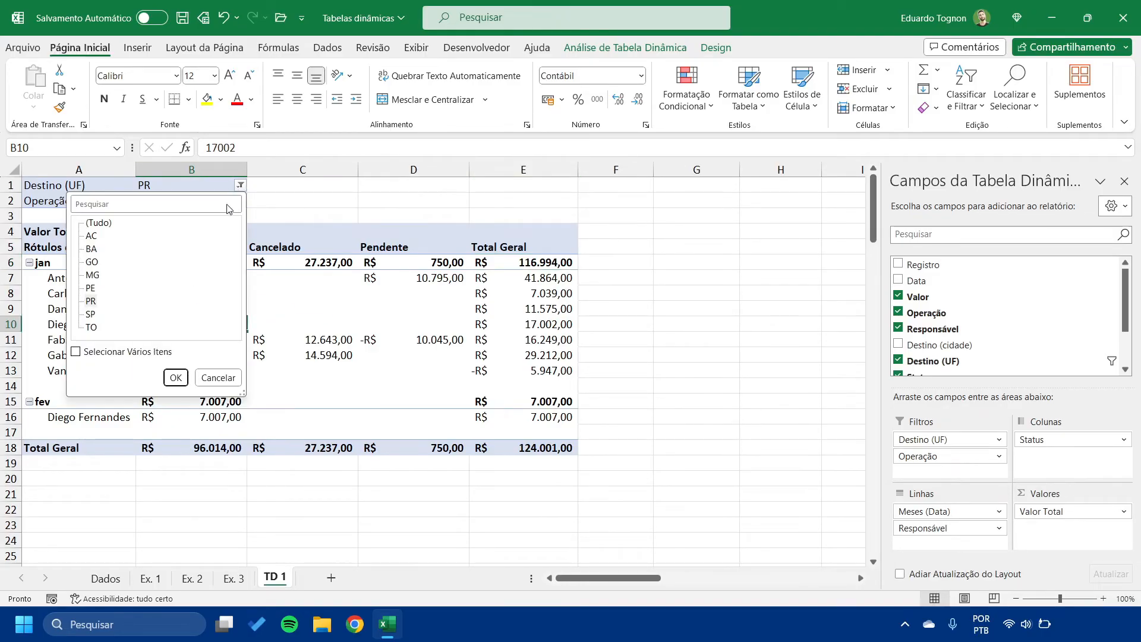
pyautogui.click(88, 353)
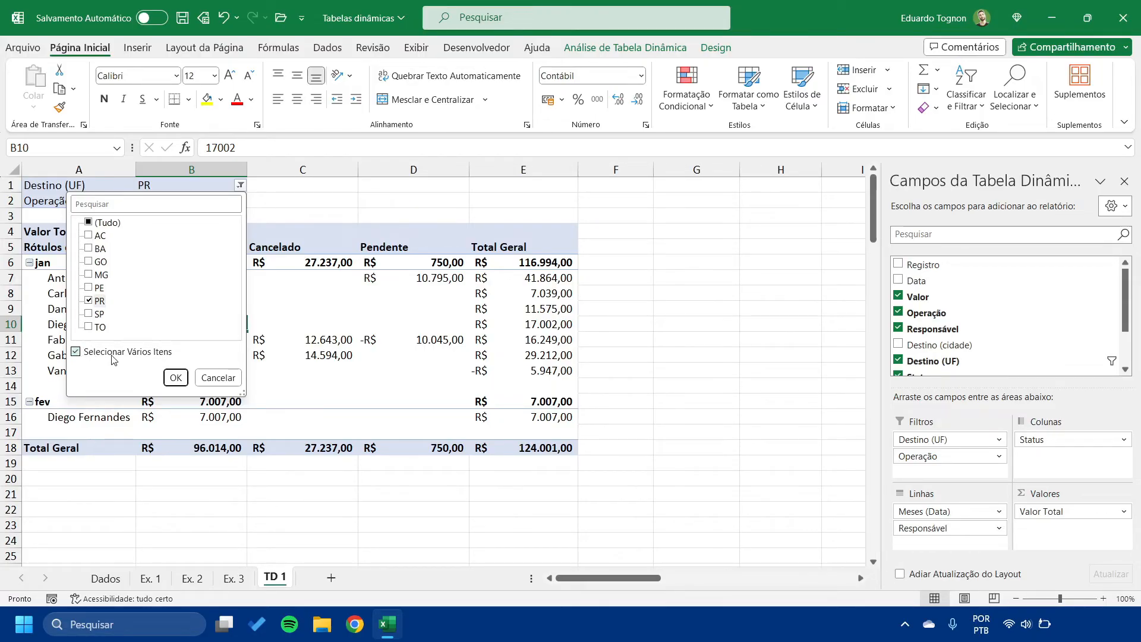
pyautogui.click(89, 251)
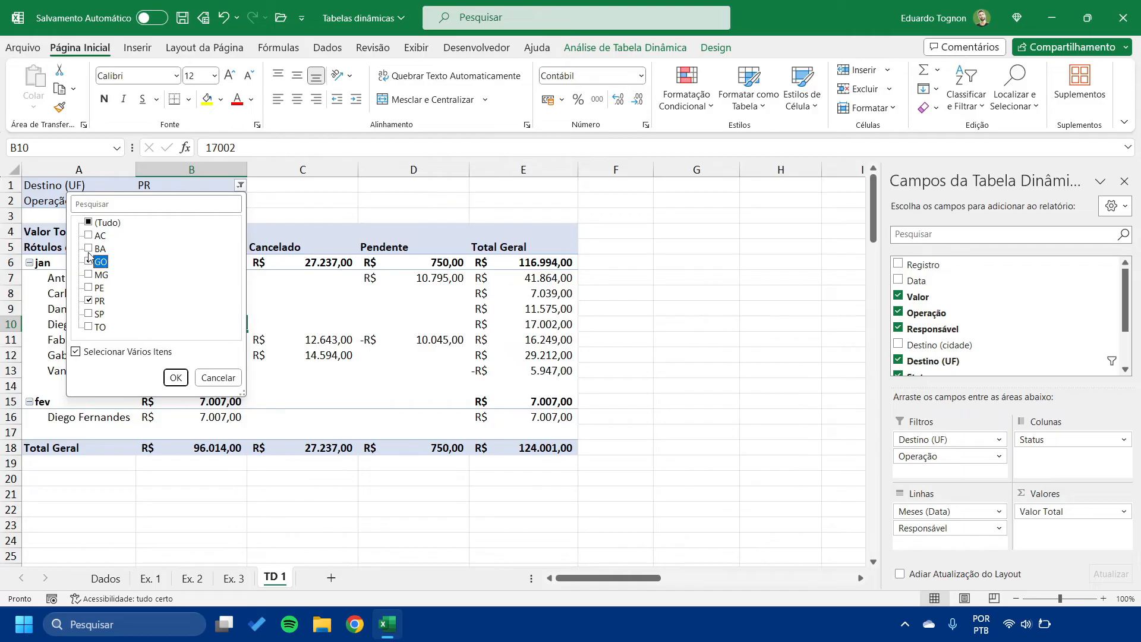
pyautogui.click(176, 378)
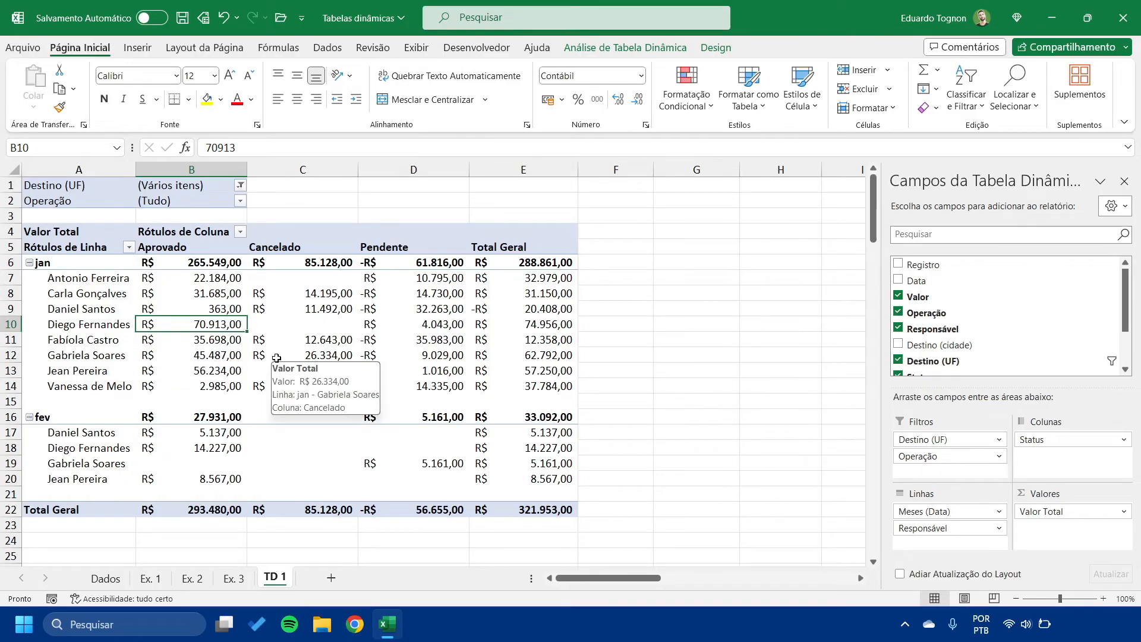
# Insert a slicer for the Responsável field and place it beside the pivot table over columns F and G
pyautogui.click(629, 49)
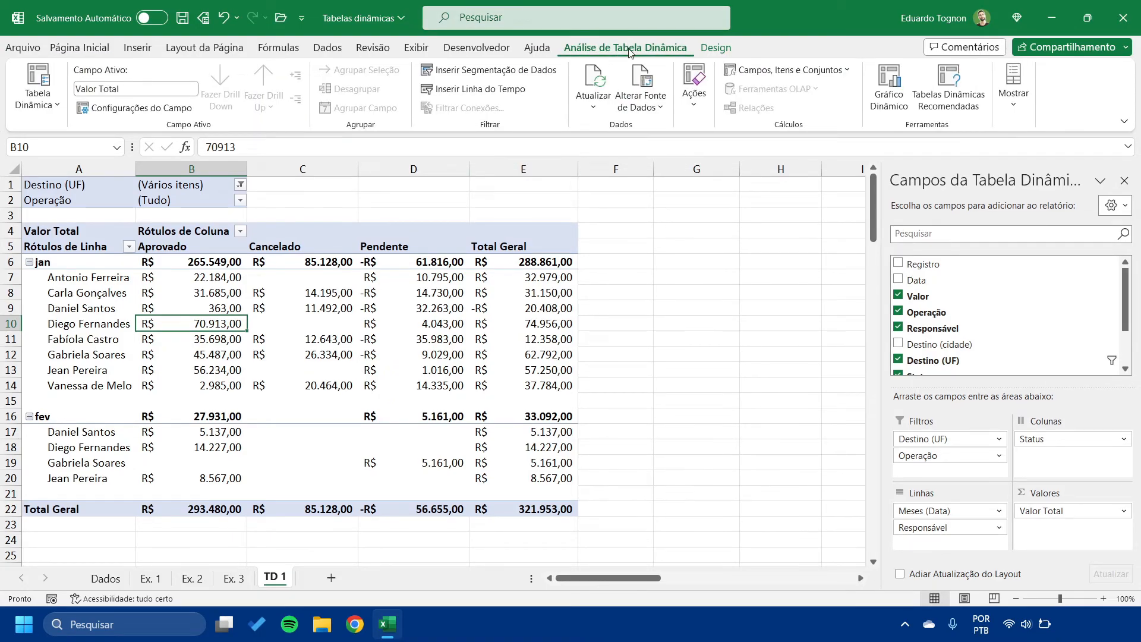
pyautogui.click(495, 74)
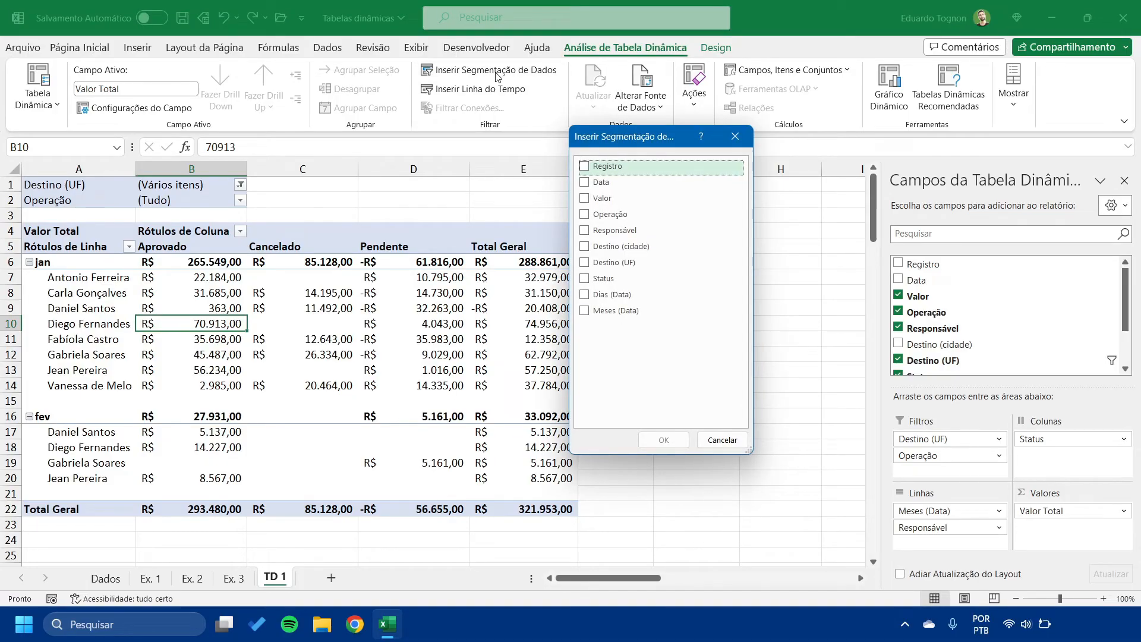
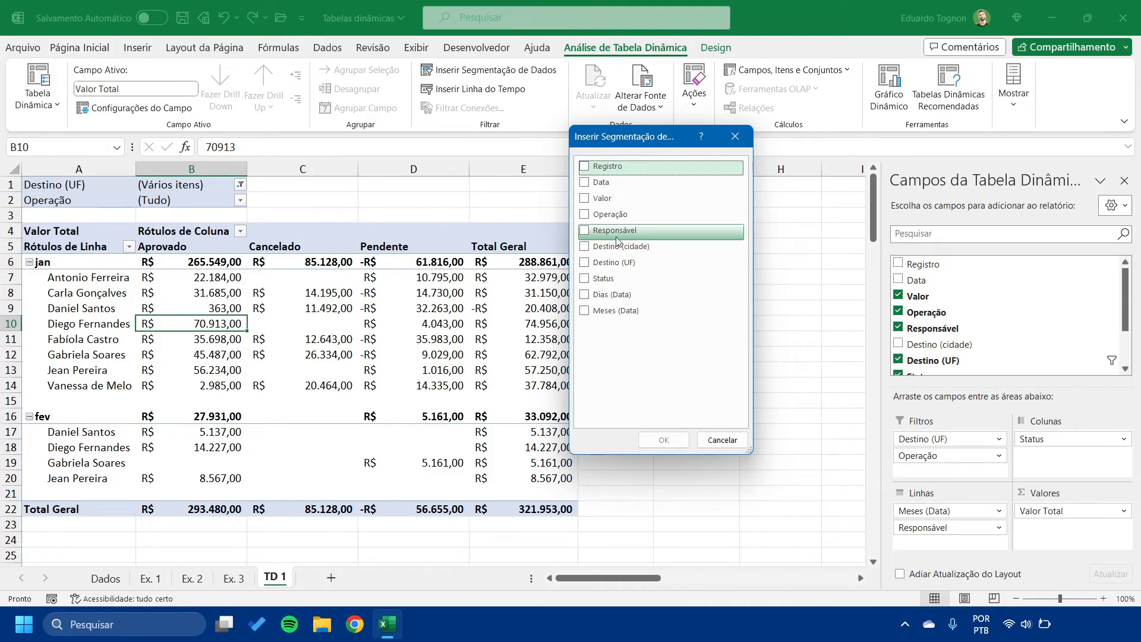
pyautogui.click(585, 231)
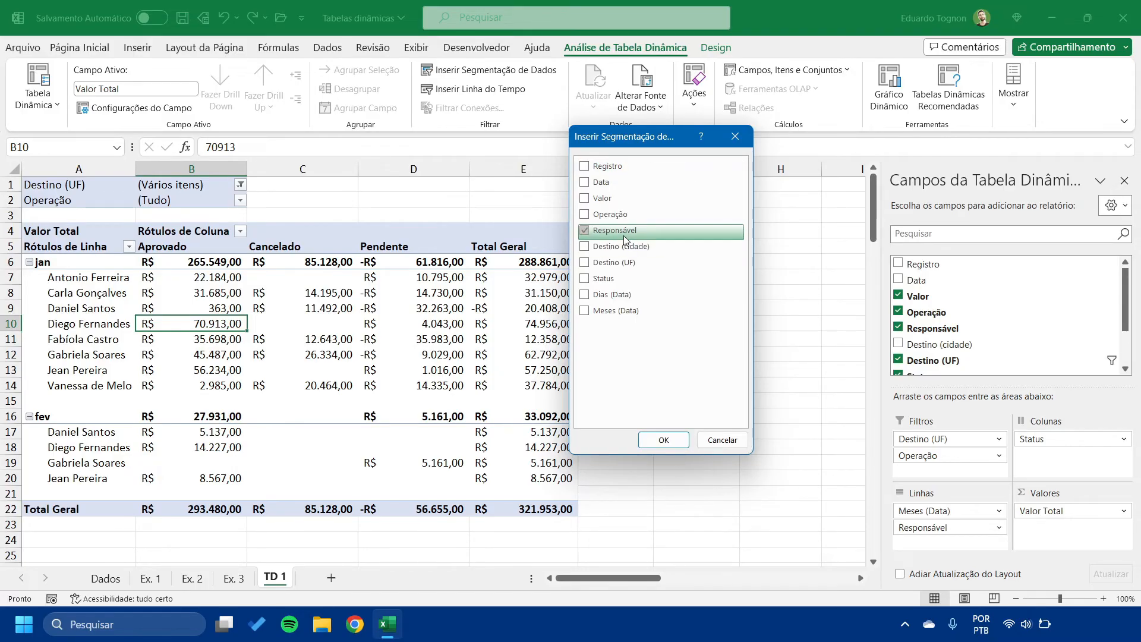
pyautogui.click(664, 440)
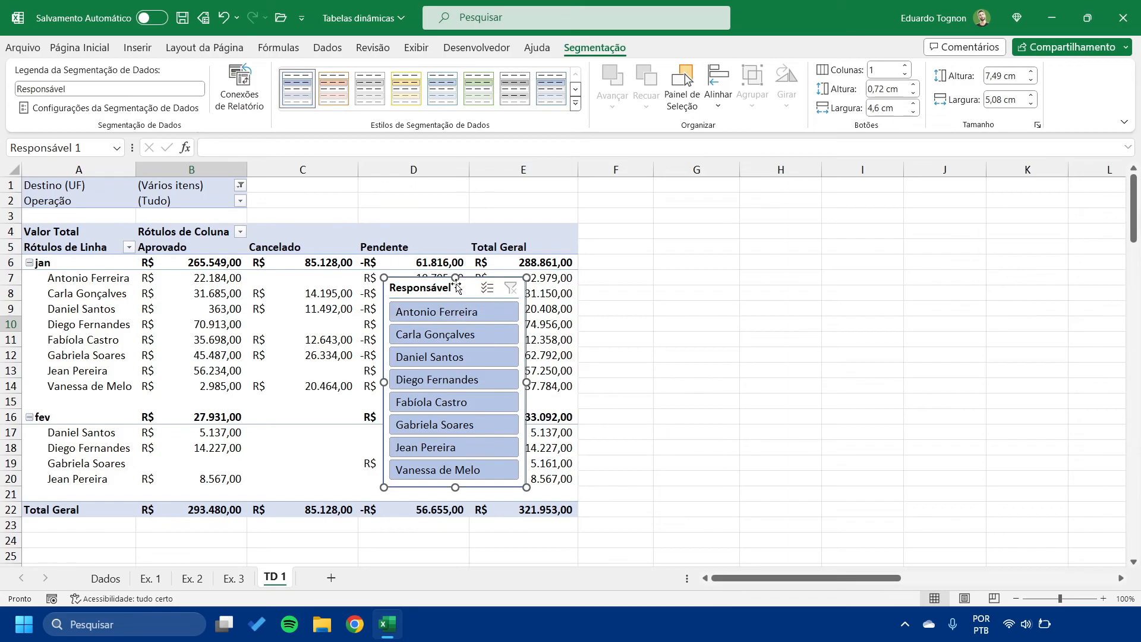
pyautogui.moveTo(436, 283); pyautogui.dragTo(652, 228)
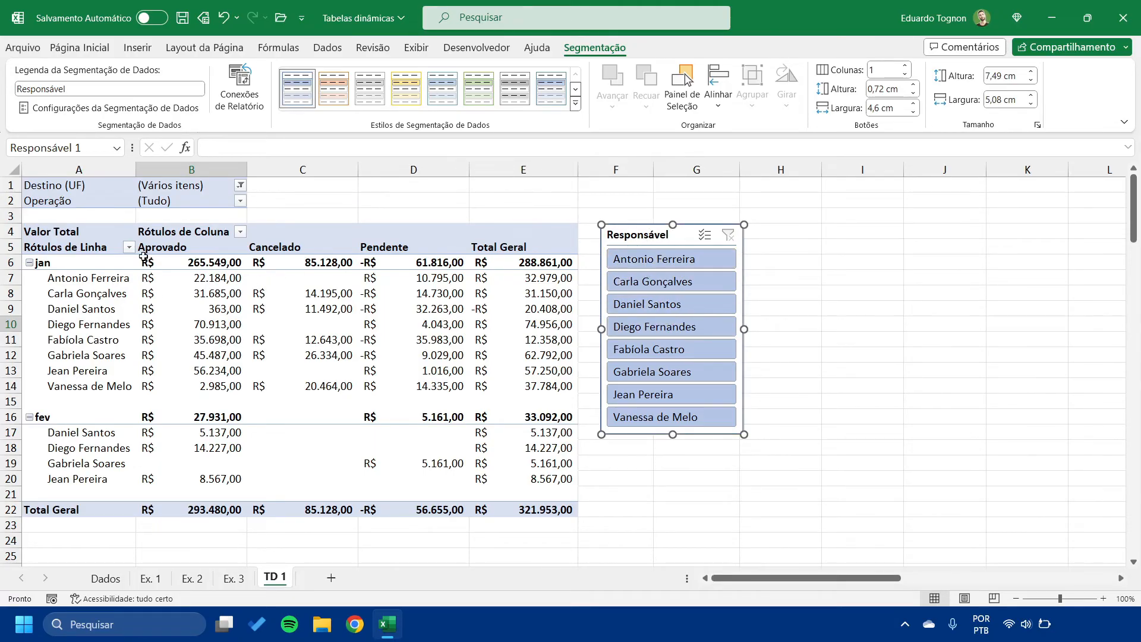
# Replace the Responsável and Meses (Data) row fields of the pivot table with Destino (cidade)
pyautogui.click(85, 279)
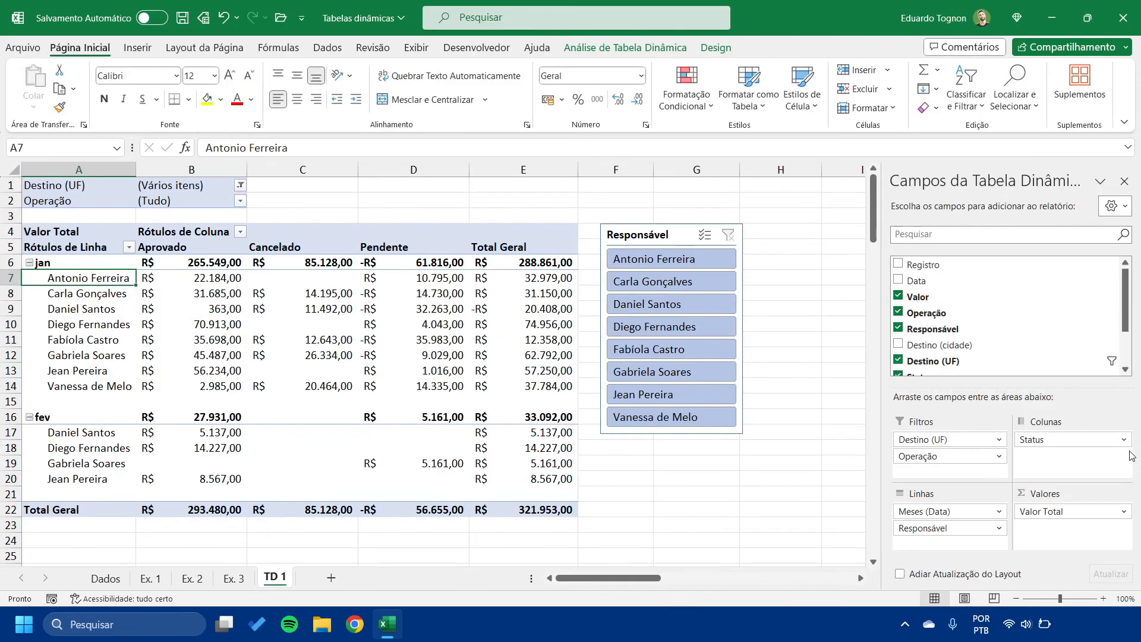
pyautogui.click(1000, 528)
pyautogui.click(975, 495)
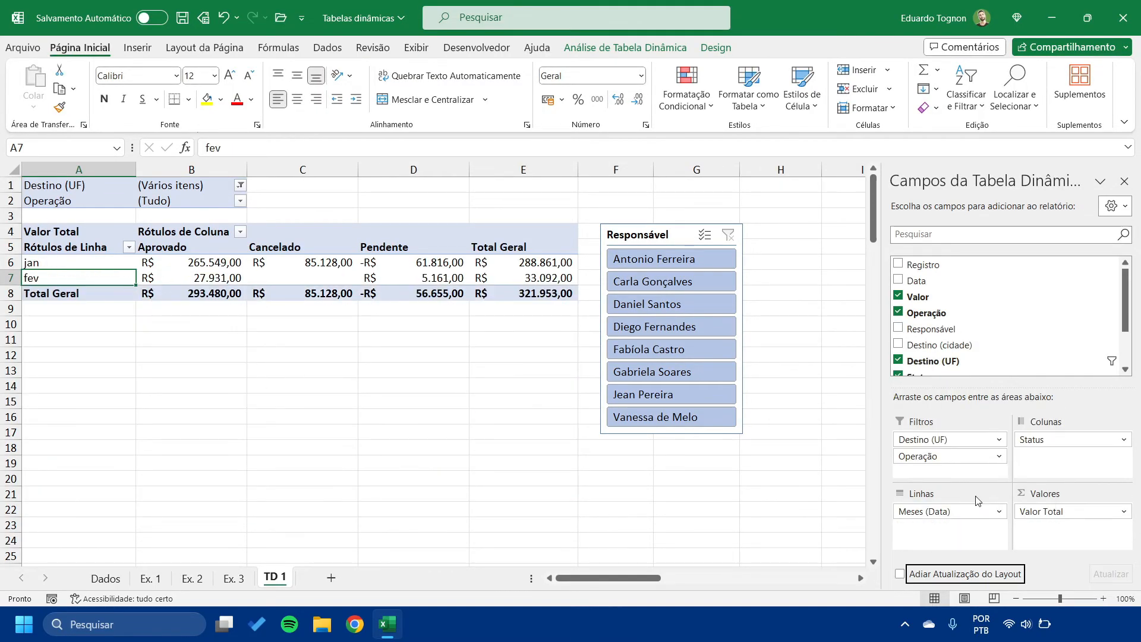
pyautogui.click(1000, 514)
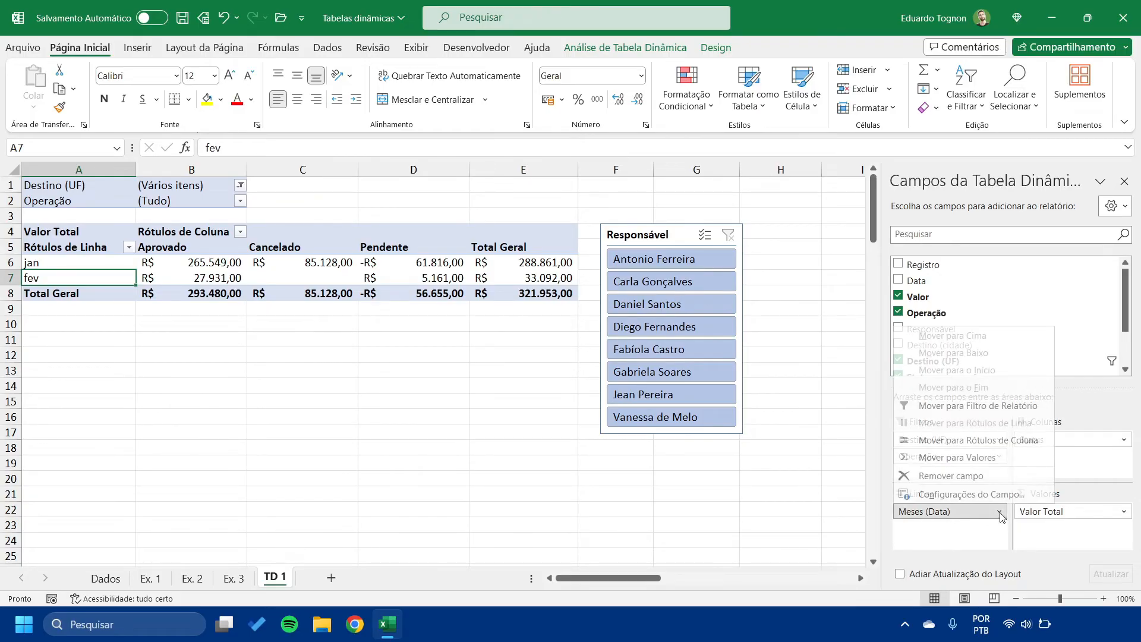
pyautogui.click(950, 476)
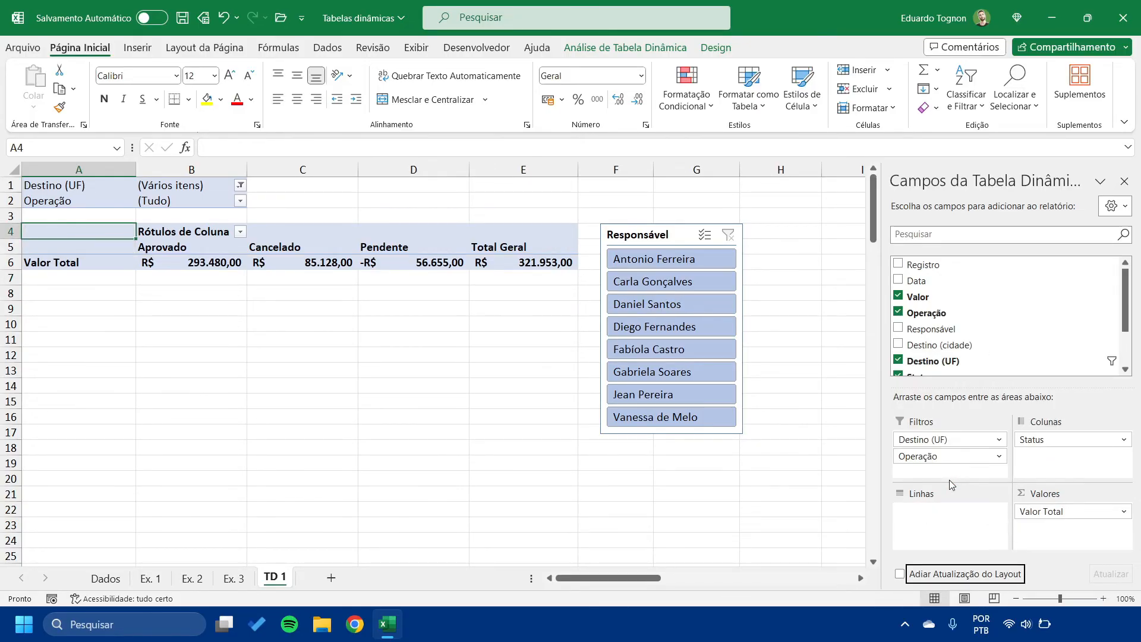
pyautogui.moveTo(954, 352); pyautogui.dragTo(962, 534)
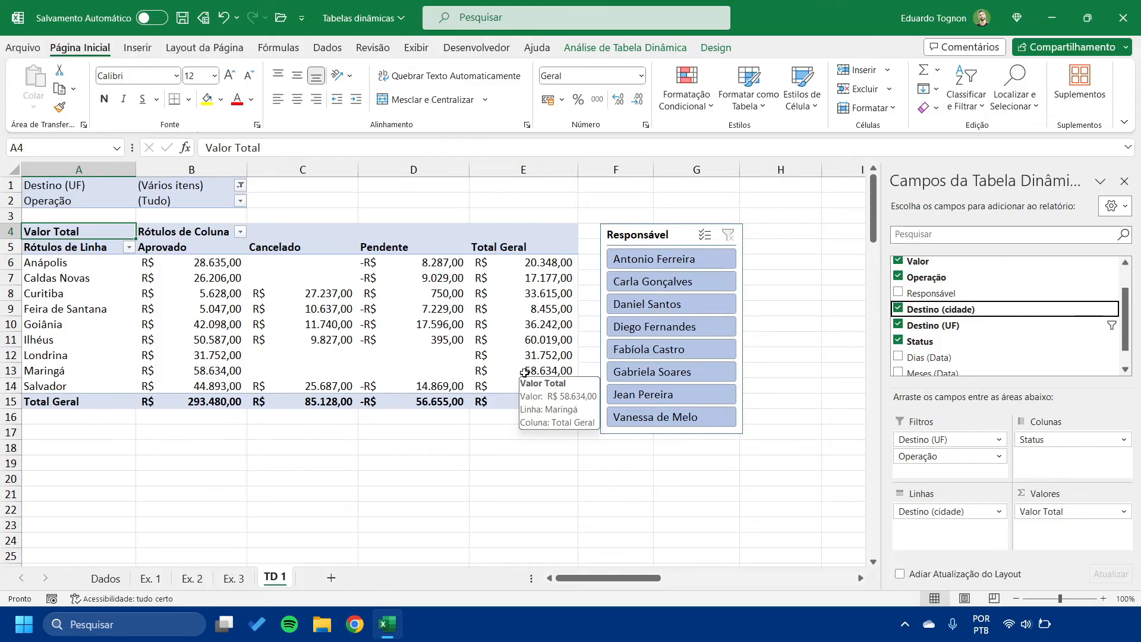
# Filter the pivot table with the Responsável slicer by the fourth, sixth and third listed person, one at a time
pyautogui.click(658, 330)
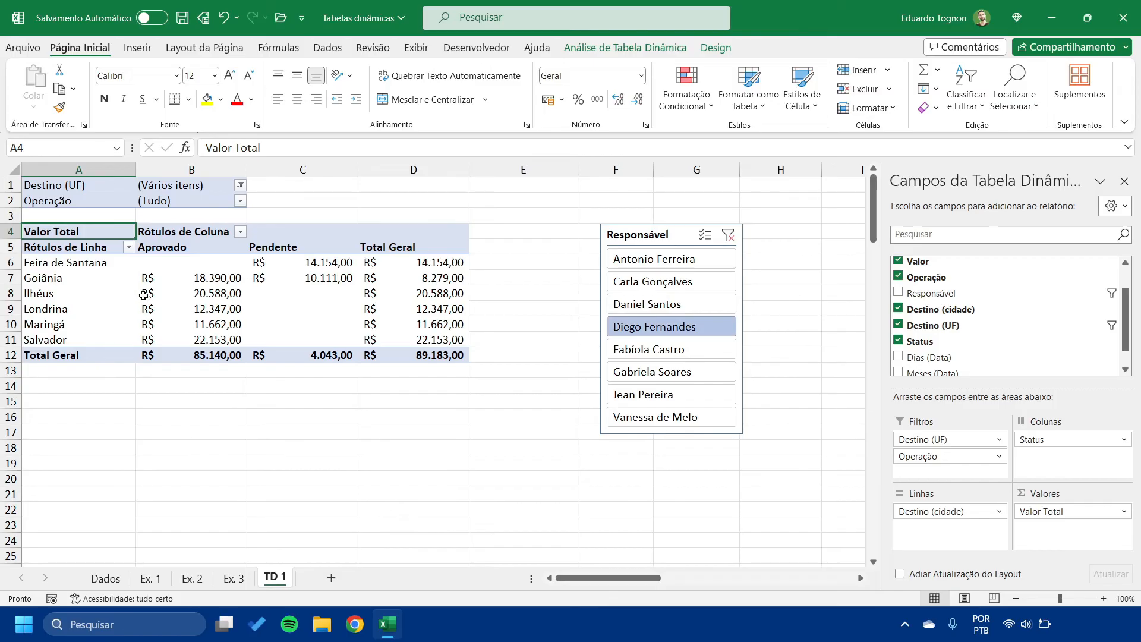
pyautogui.click(692, 368)
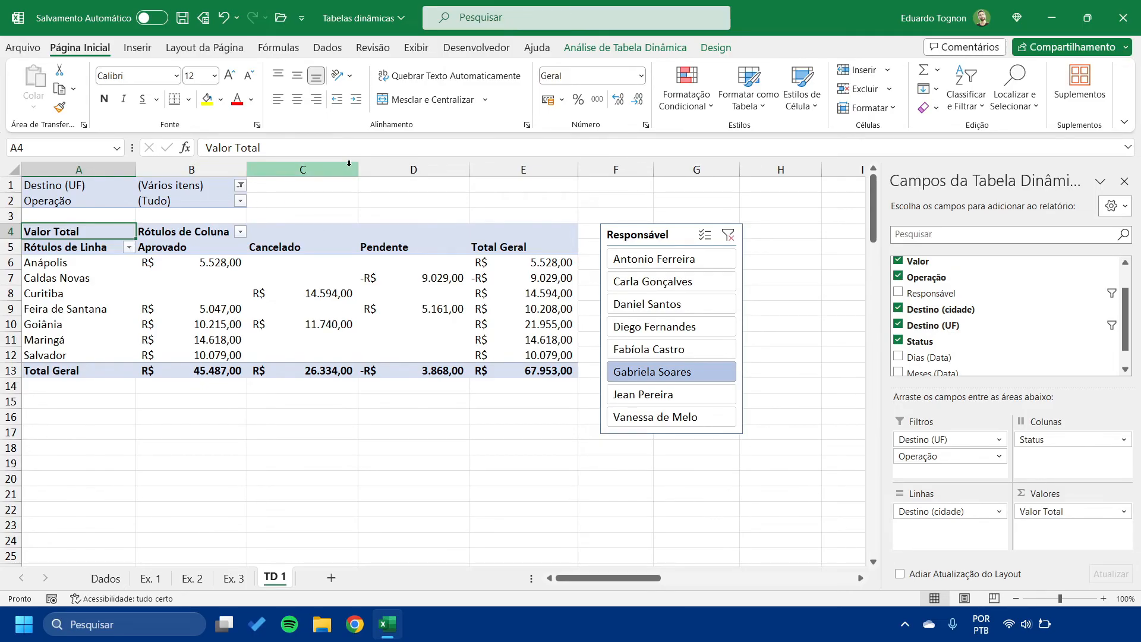
pyautogui.click(169, 251)
pyautogui.click(321, 257)
pyautogui.click(386, 242)
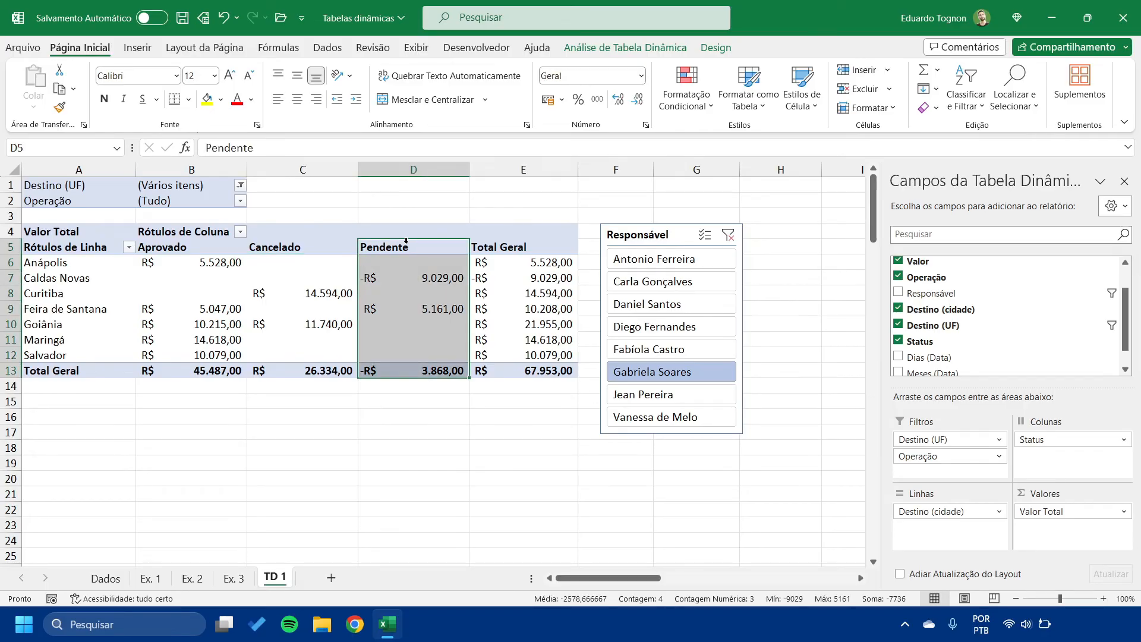
pyautogui.click(671, 304)
pyautogui.click(414, 448)
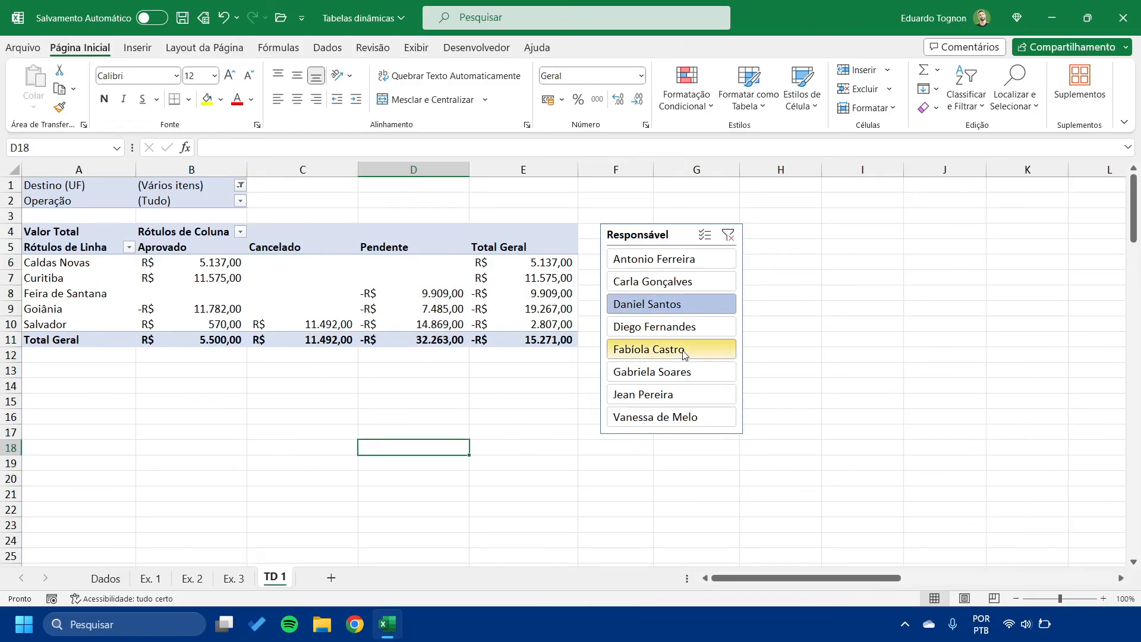
# Turn on multi-select in the Responsável slicer to add the fifth and seventh listed people, and clear the slicer filter
pyautogui.click(706, 241)
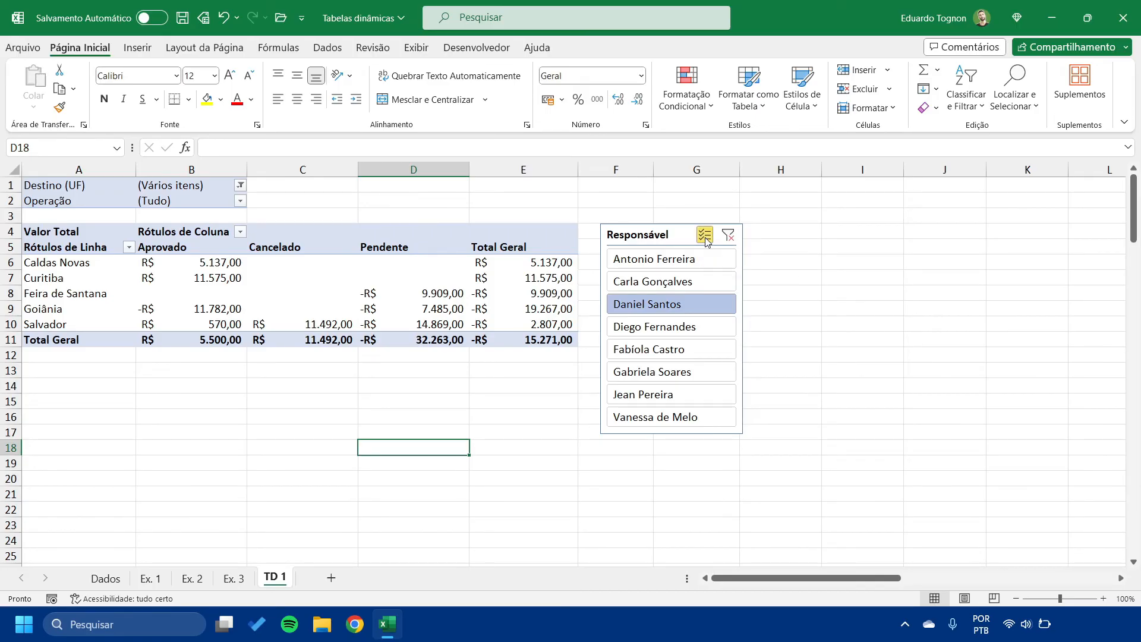
pyautogui.click(645, 351)
pyautogui.click(642, 394)
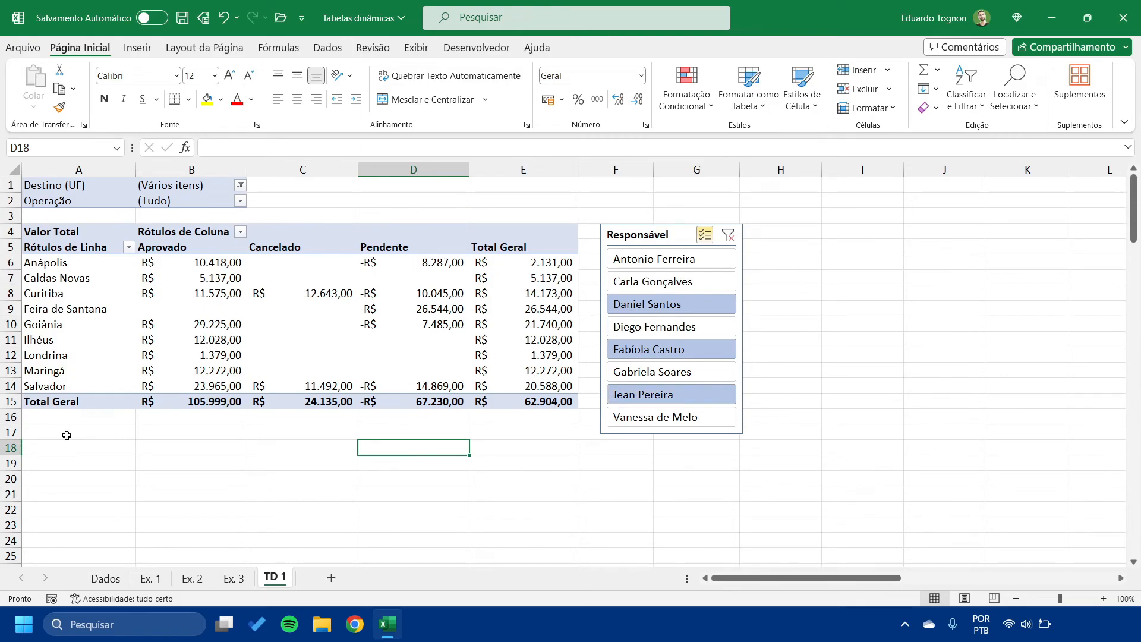
pyautogui.moveTo(553, 265)
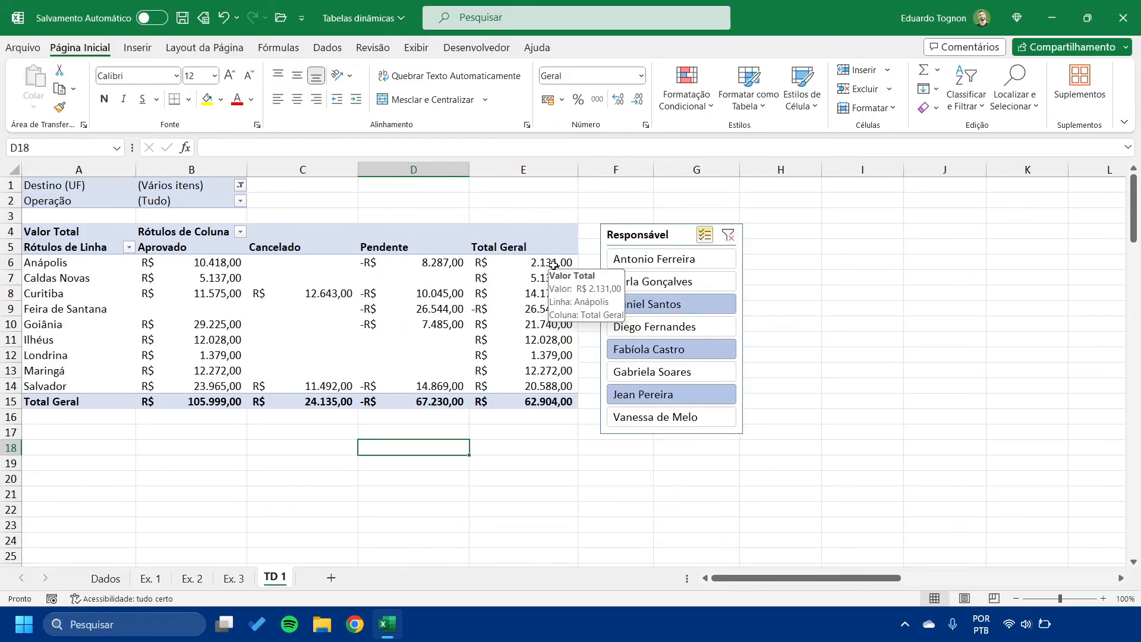
pyautogui.click(729, 237)
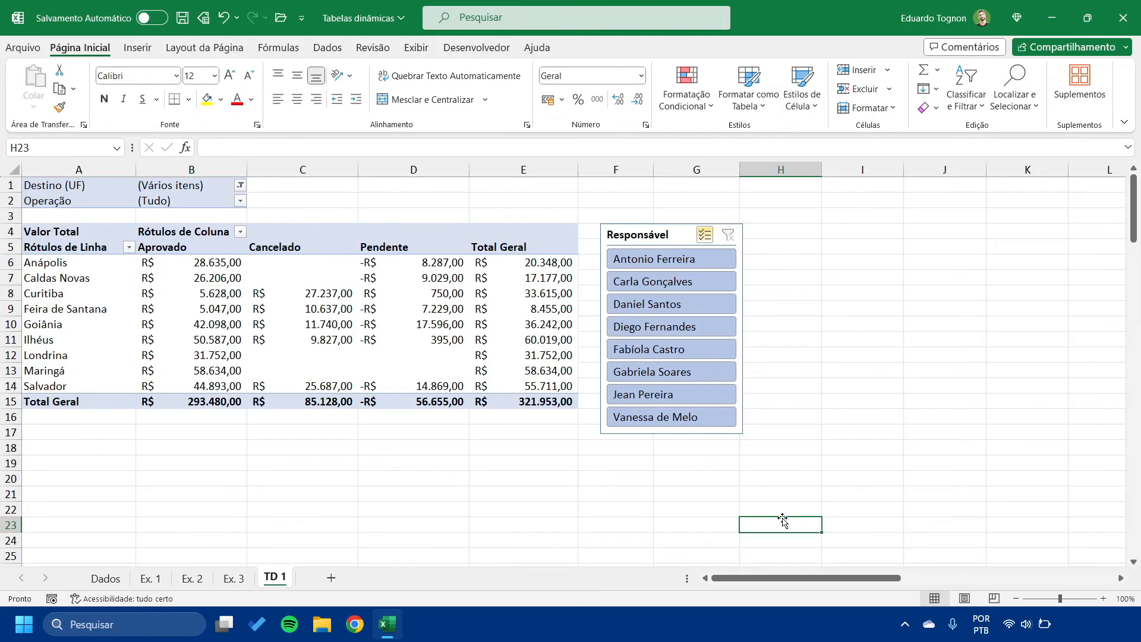
# Change the Valor Total field's summary calculation from Soma to Contagem
pyautogui.click(191, 303)
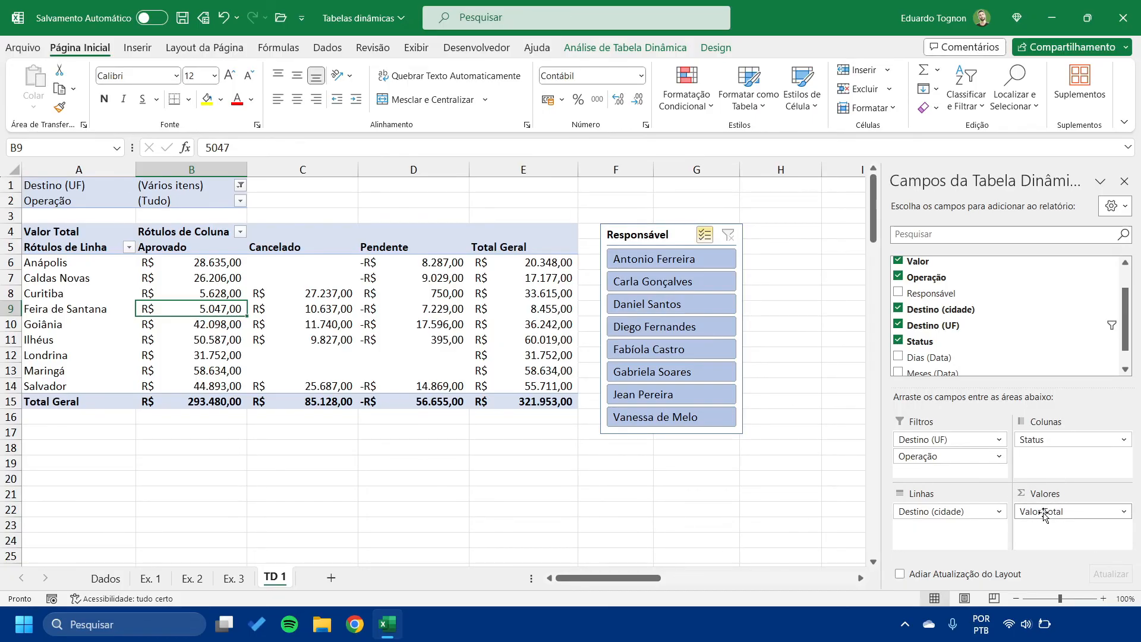
pyautogui.click(1125, 513)
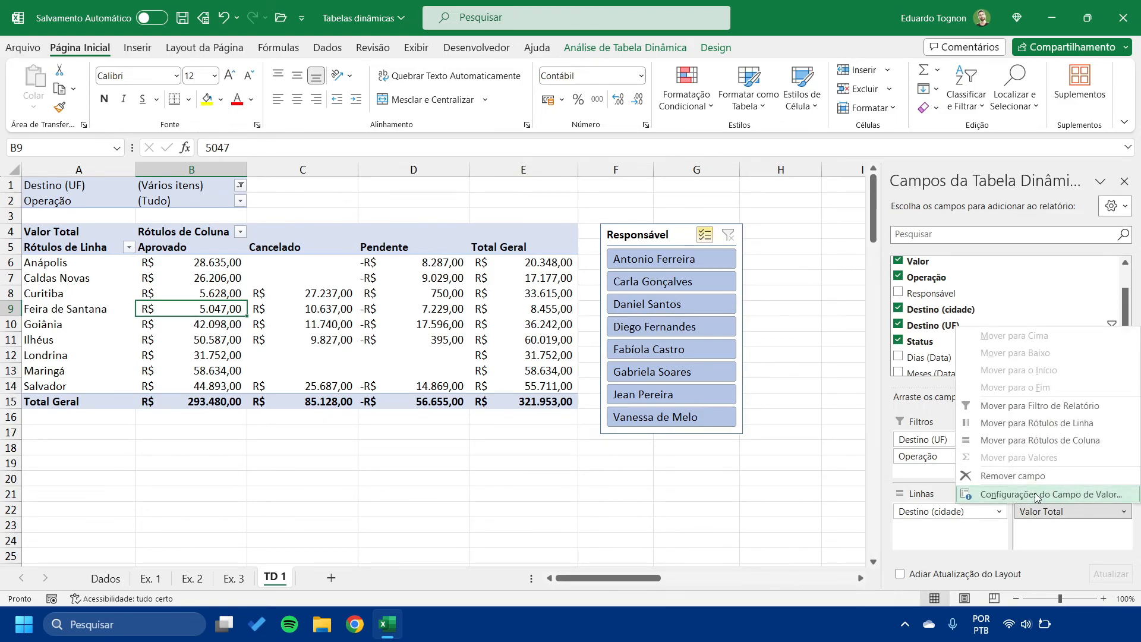
pyautogui.click(1035, 494)
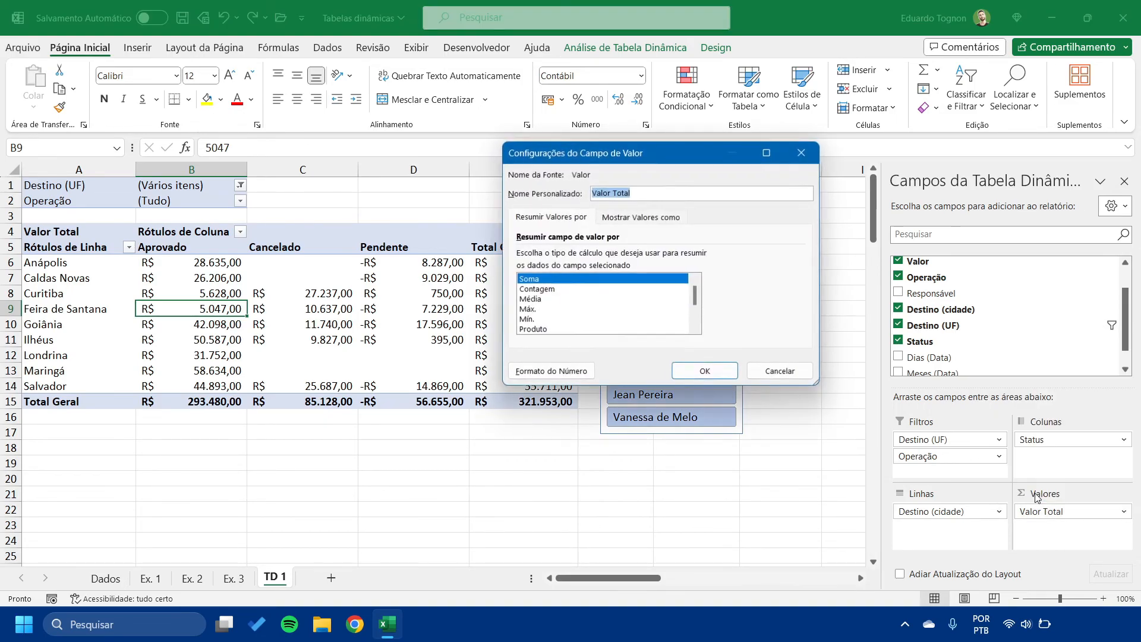
pyautogui.click(542, 290)
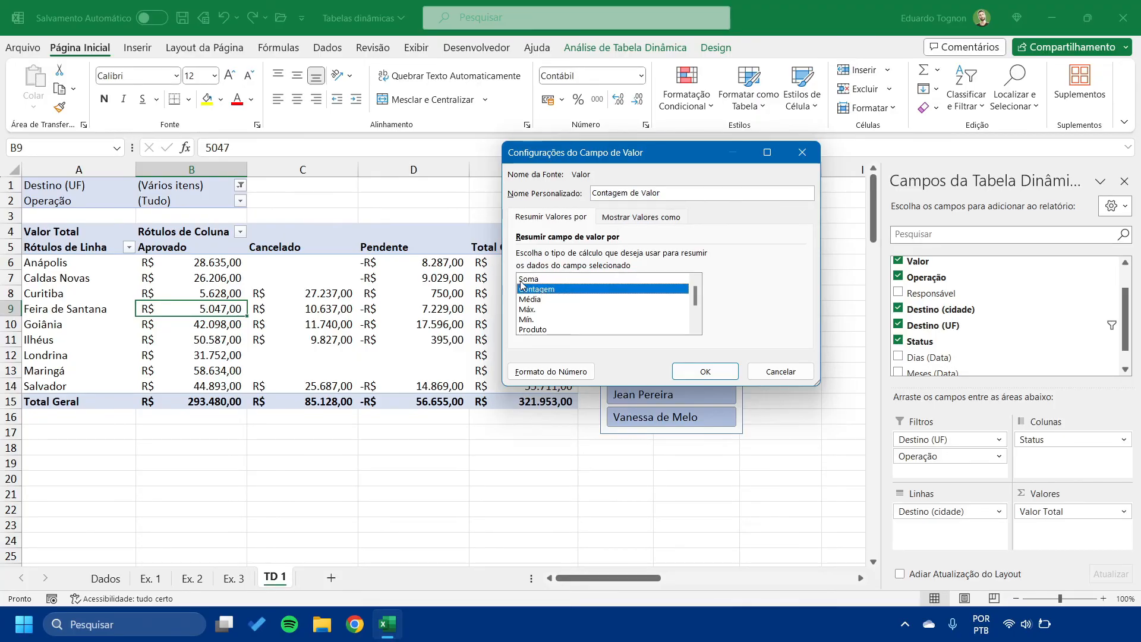
pyautogui.click(705, 373)
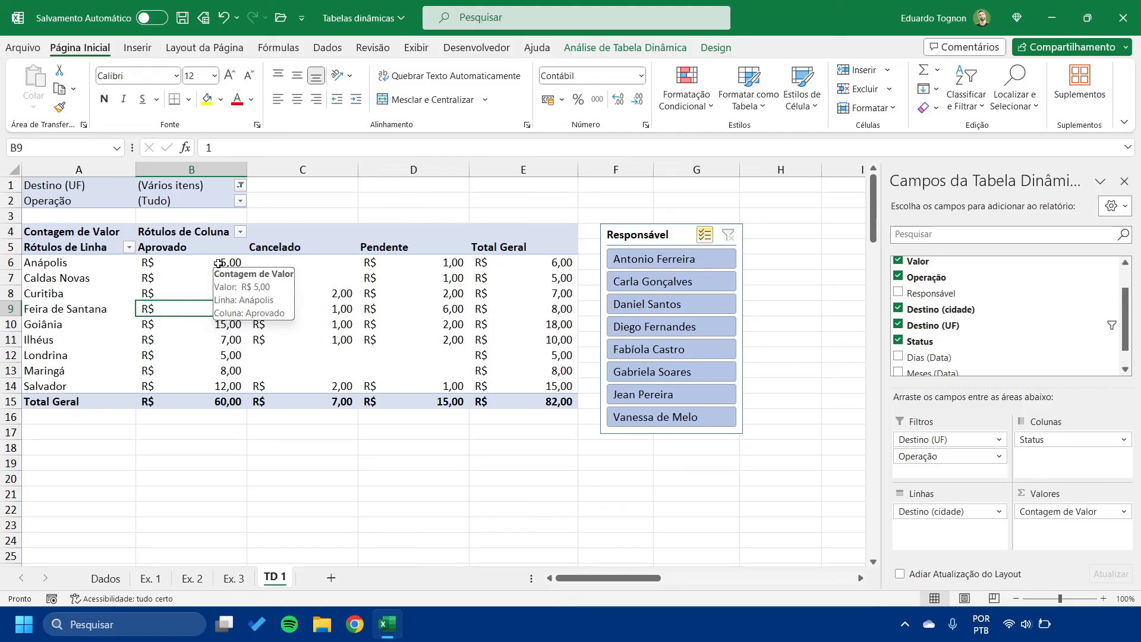
# Set the number format of the Contagem de Valor field to Geral
pyautogui.click(1119, 515)
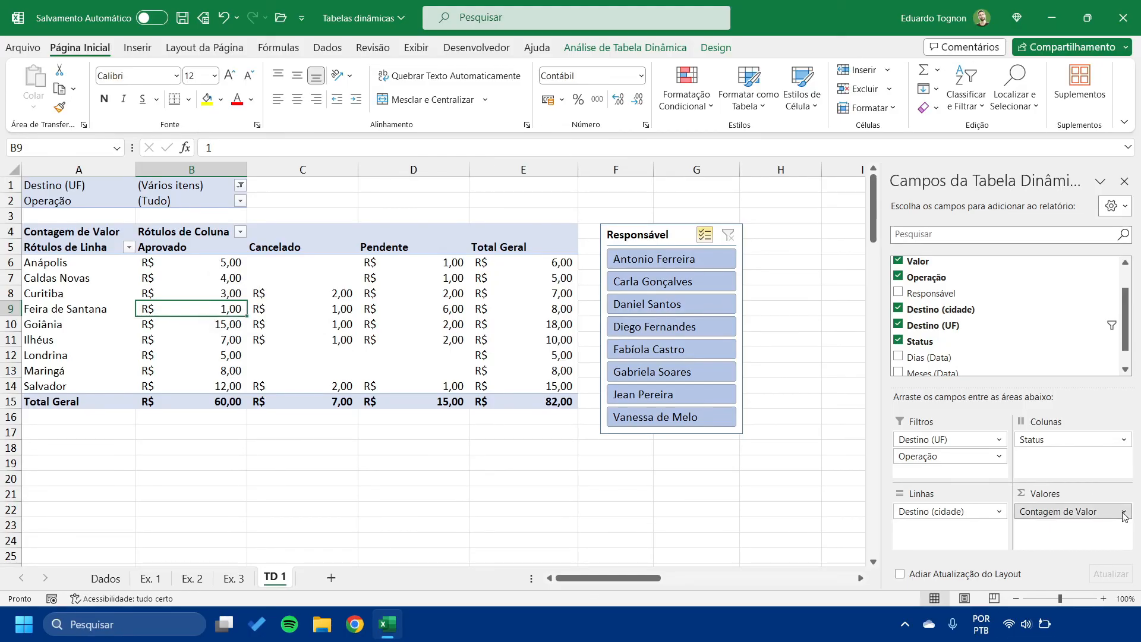
pyautogui.click(1026, 493)
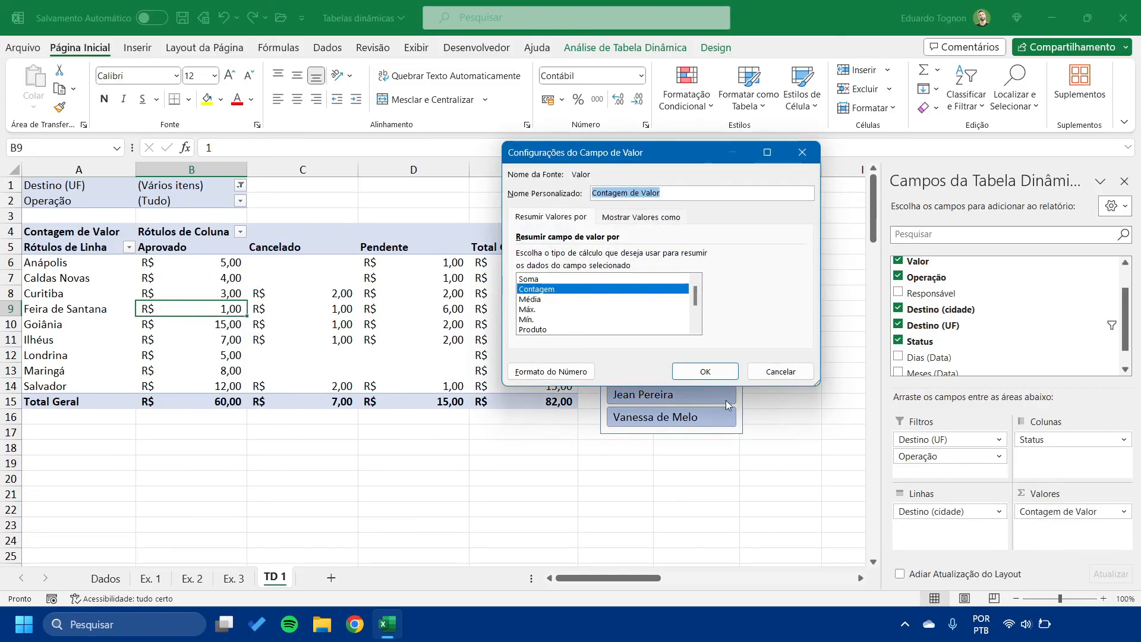
pyautogui.click(550, 372)
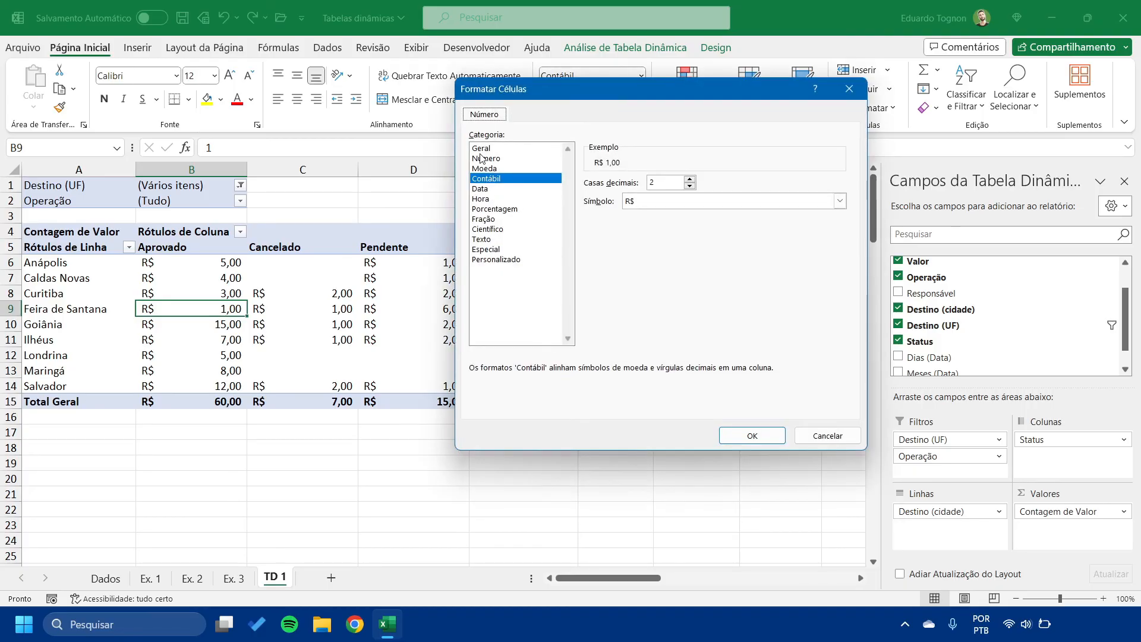
pyautogui.click(480, 149)
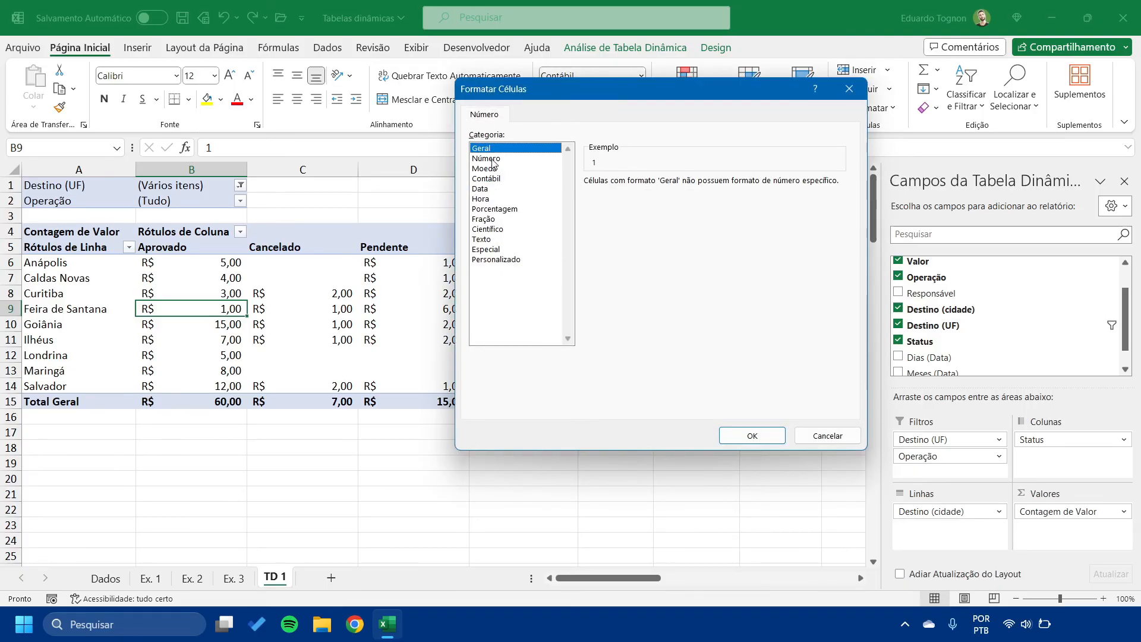
pyautogui.click(492, 159)
pyautogui.click(493, 149)
pyautogui.click(752, 430)
pyautogui.click(708, 371)
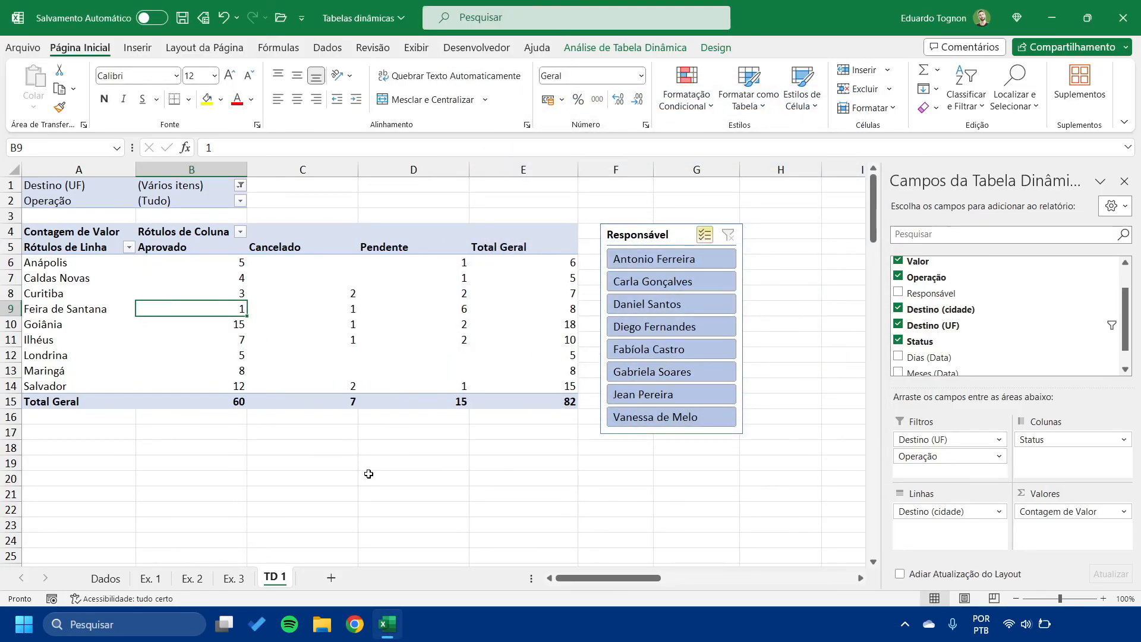
pyautogui.click(424, 478)
pyautogui.click(171, 273)
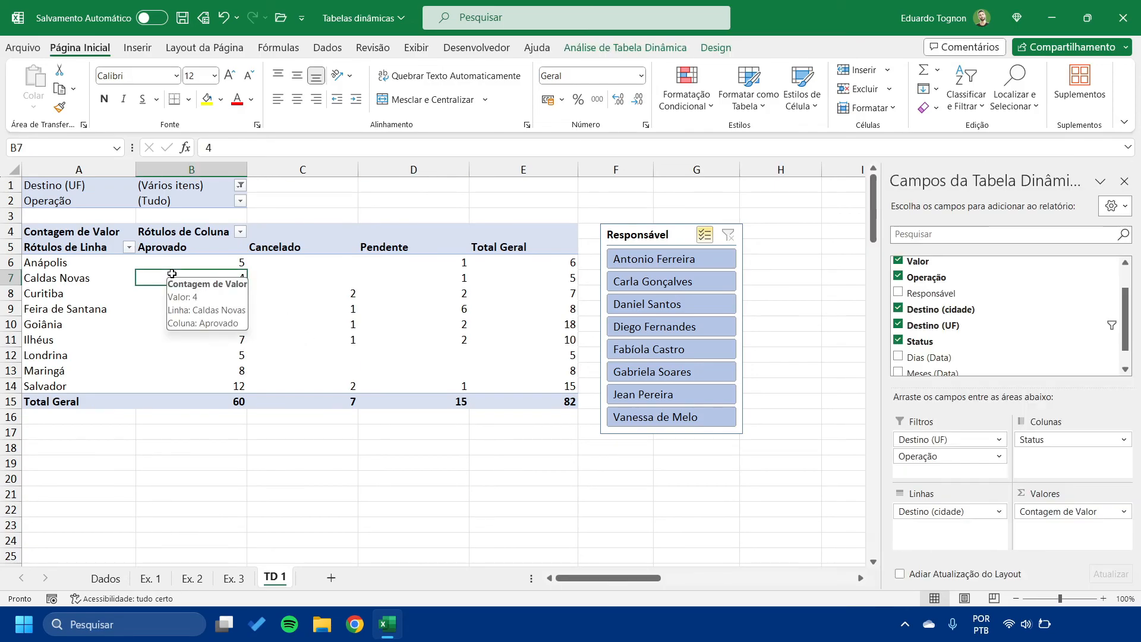
# Examine the Contagem de Valor results by status for Anápolis and Goiânia
pyautogui.click(70, 255)
pyautogui.click(169, 257)
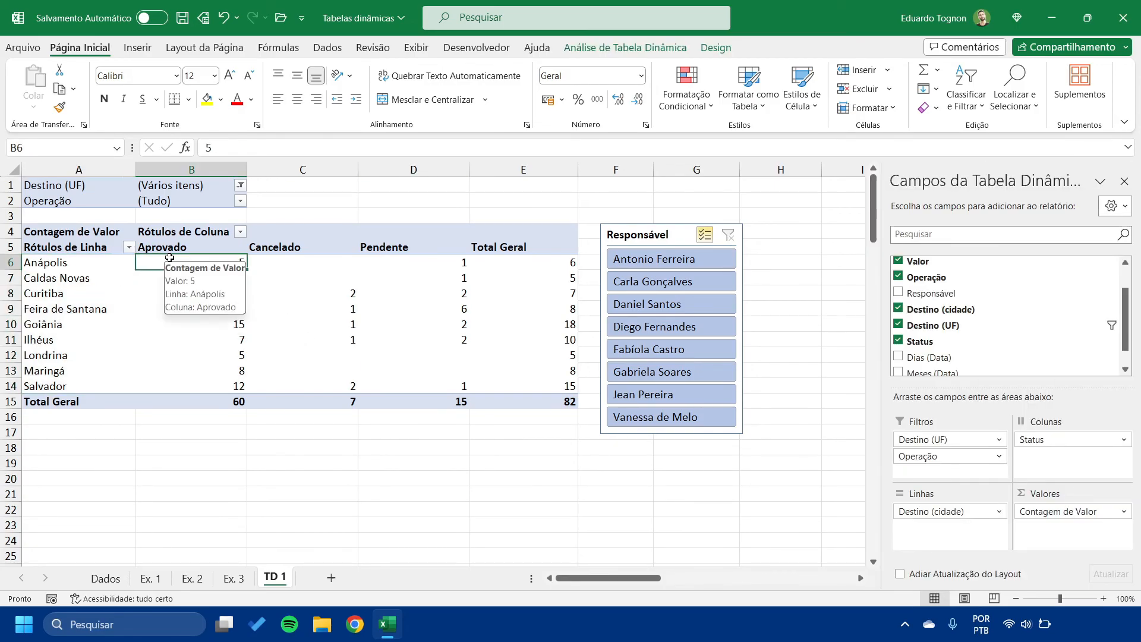
pyautogui.click(340, 263)
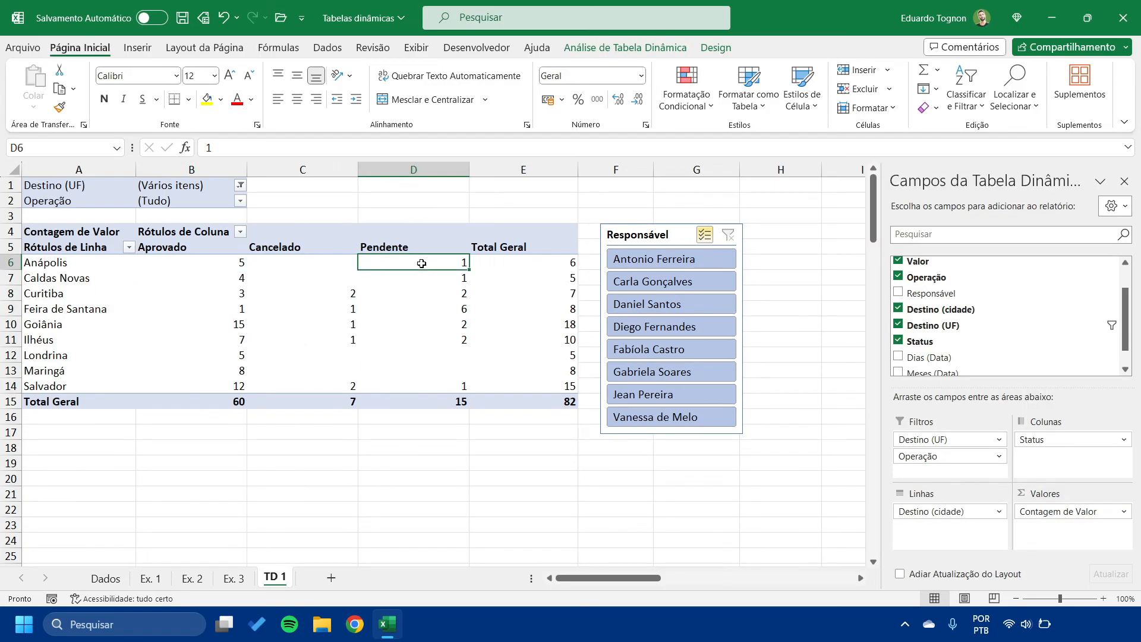
pyautogui.click(54, 319)
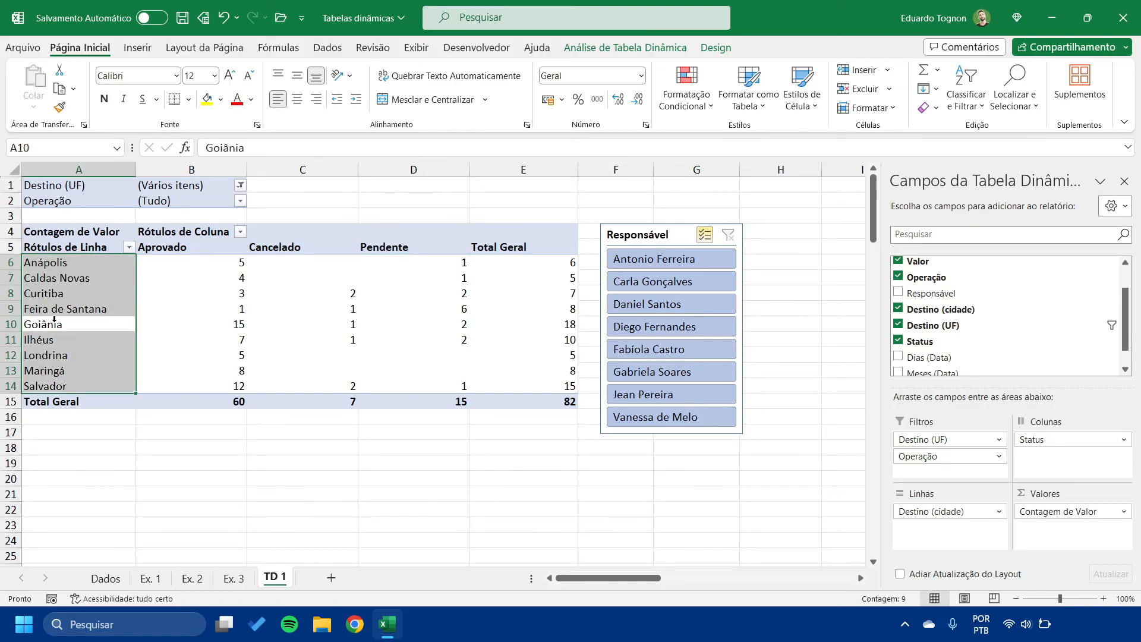
pyautogui.click(215, 315)
pyautogui.click(324, 313)
pyautogui.click(479, 323)
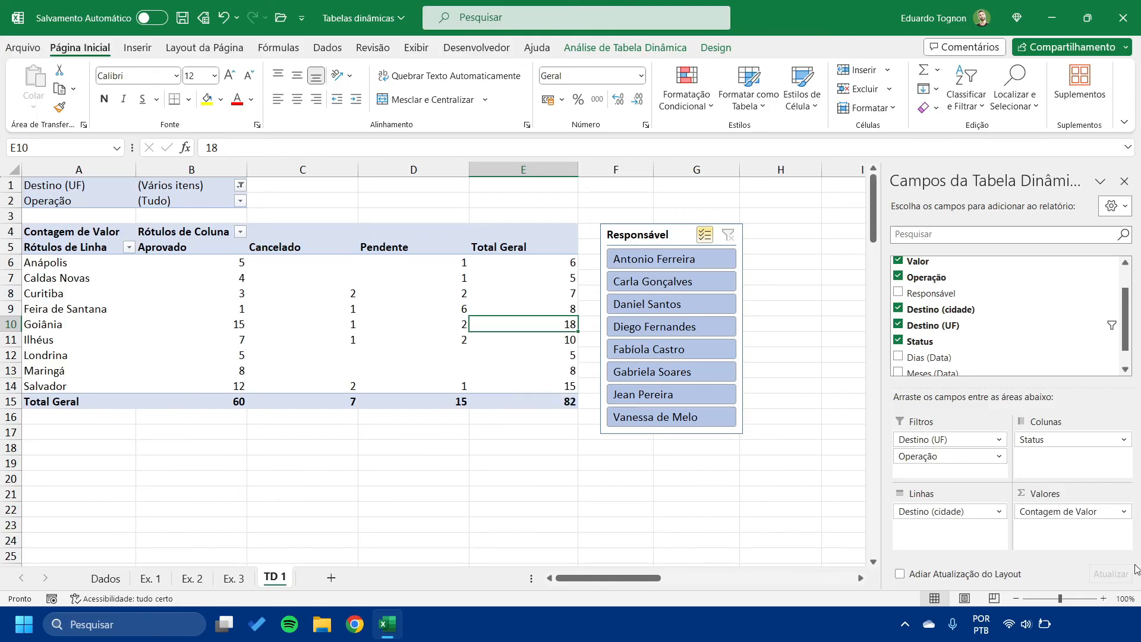
# Change the Contagem de Valor field's summary calculation to Média with the Contábil number format in R$ with 2 decimal places
pyautogui.click(1120, 515)
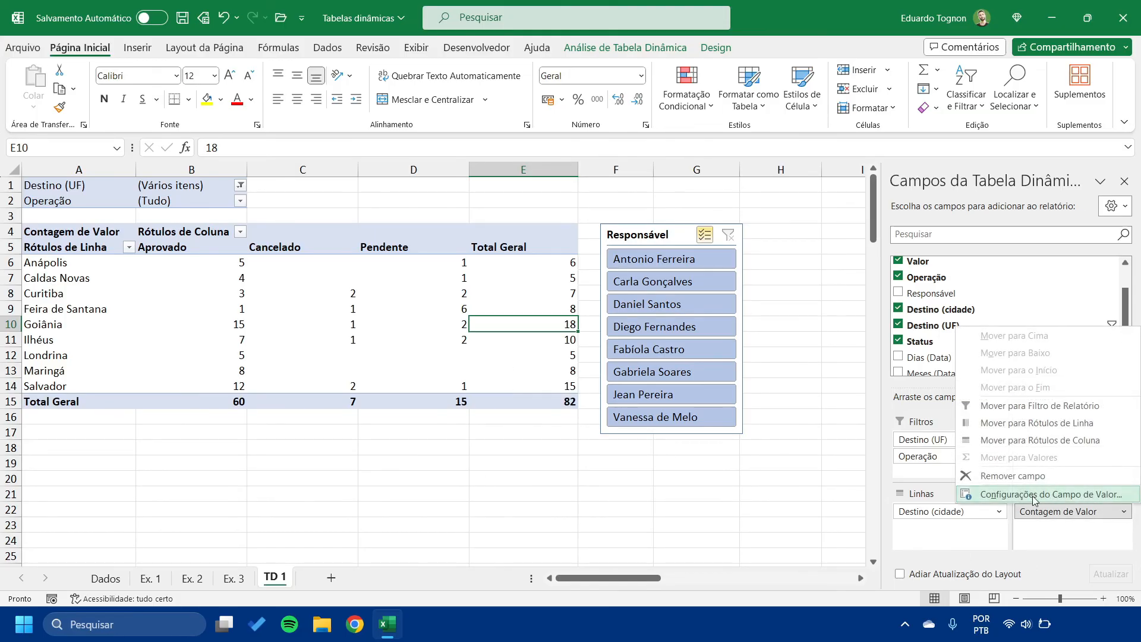
pyautogui.click(1035, 498)
pyautogui.click(530, 300)
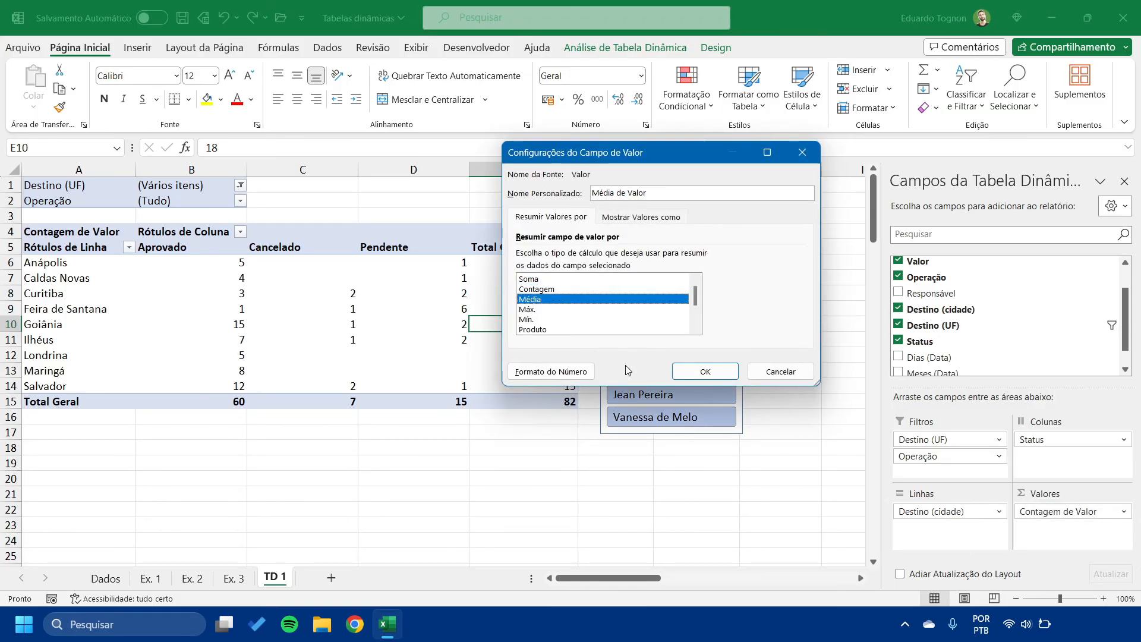
pyautogui.click(564, 374)
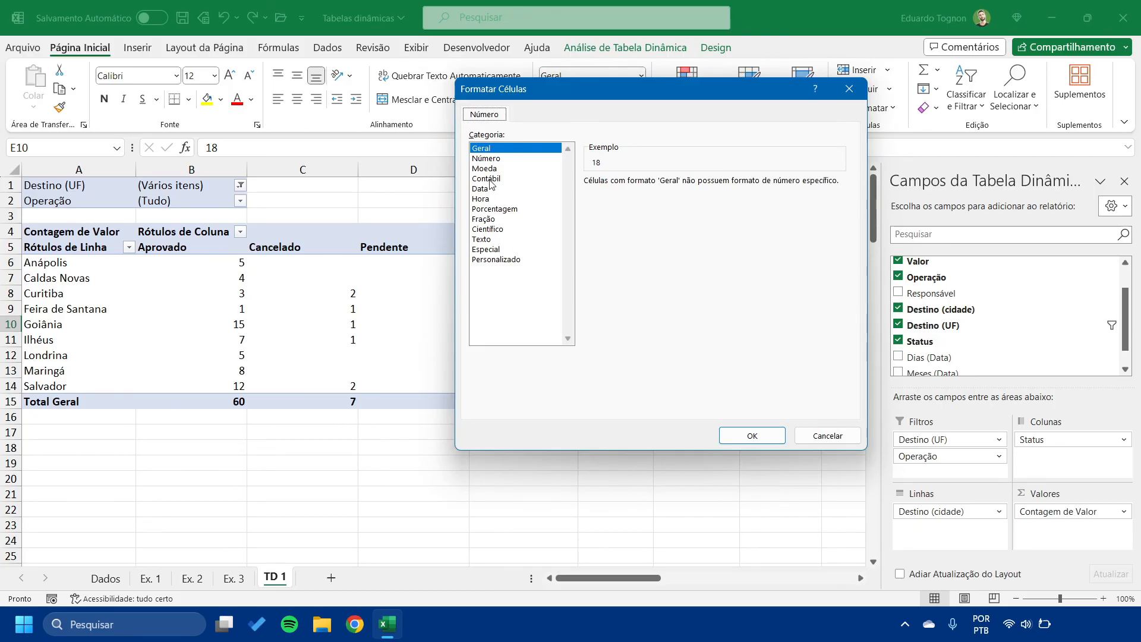
pyautogui.click(487, 179)
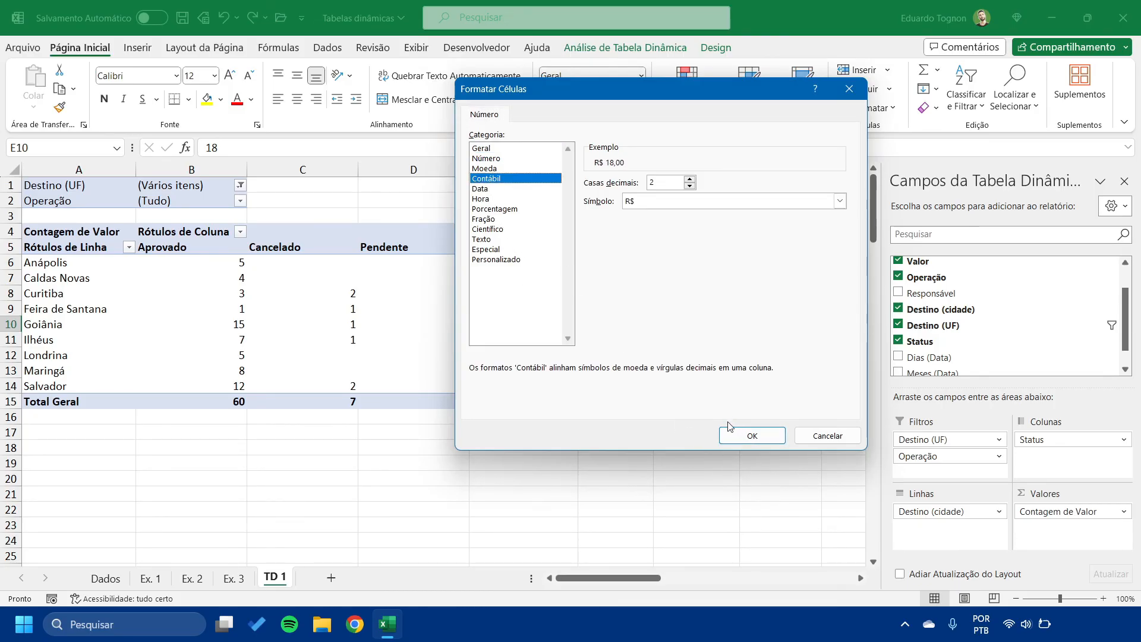
pyautogui.click(740, 435)
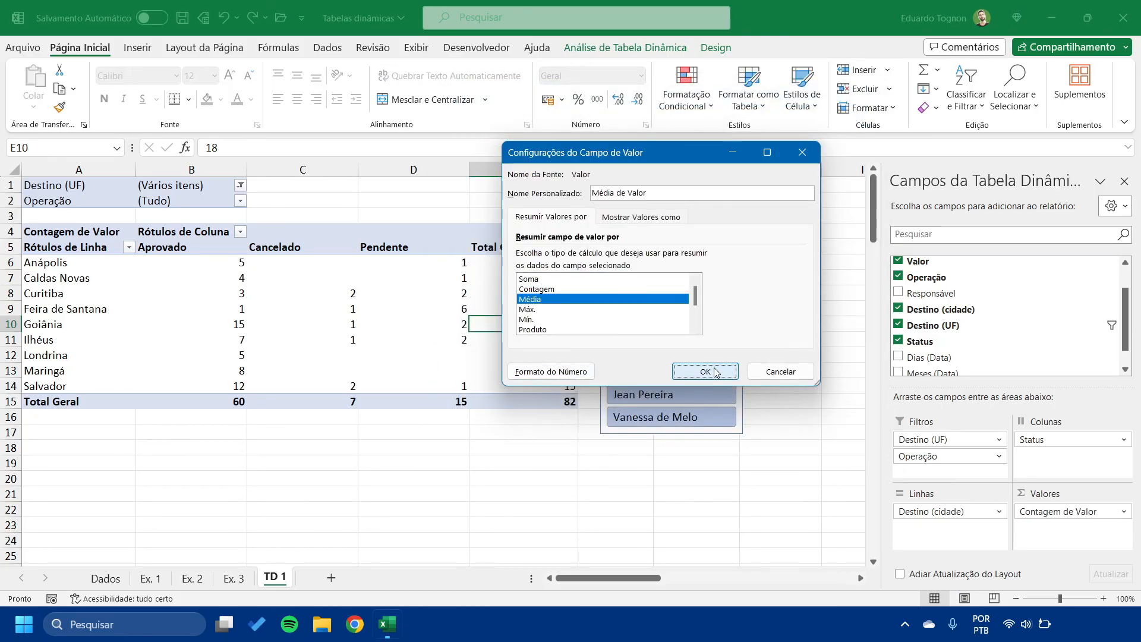
pyautogui.click(706, 371)
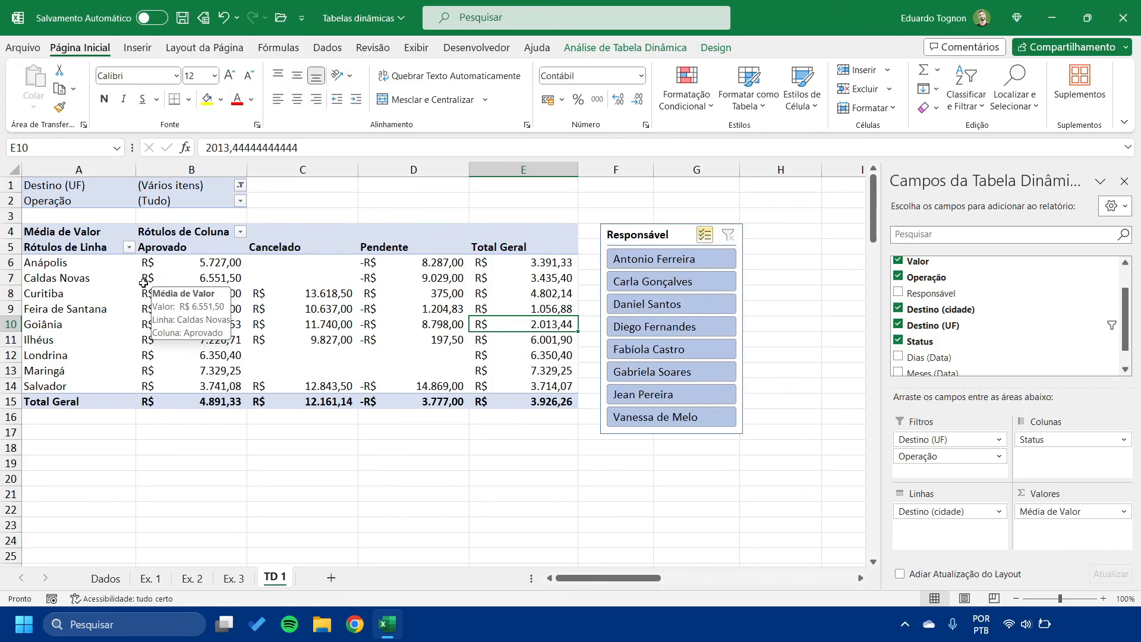
pyautogui.click(232, 306)
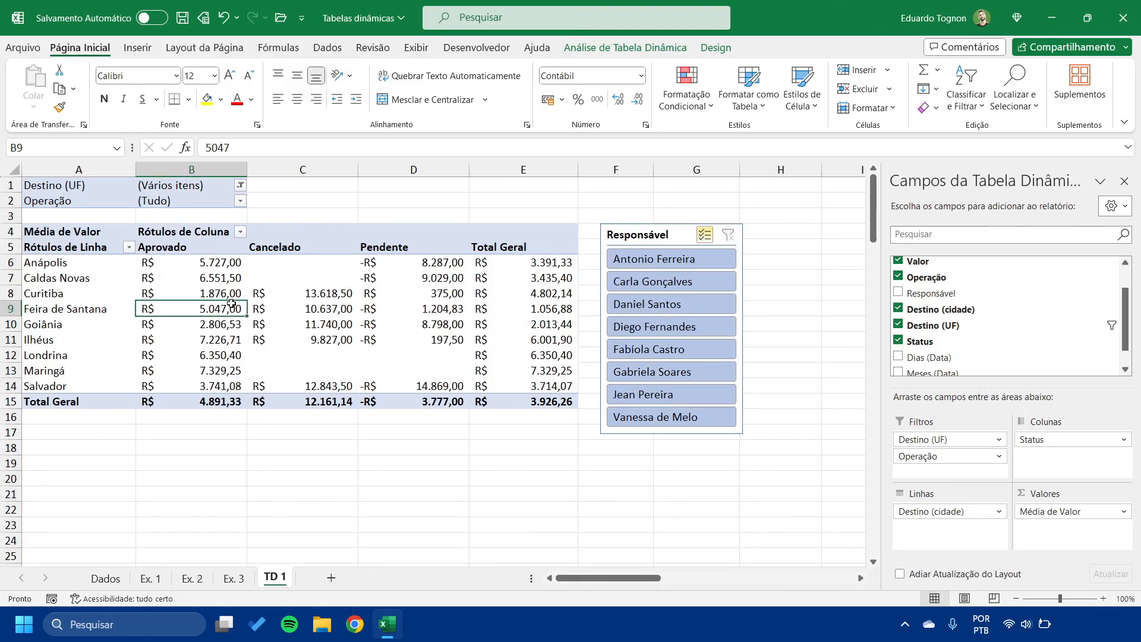
pyautogui.click(297, 309)
pyautogui.click(409, 312)
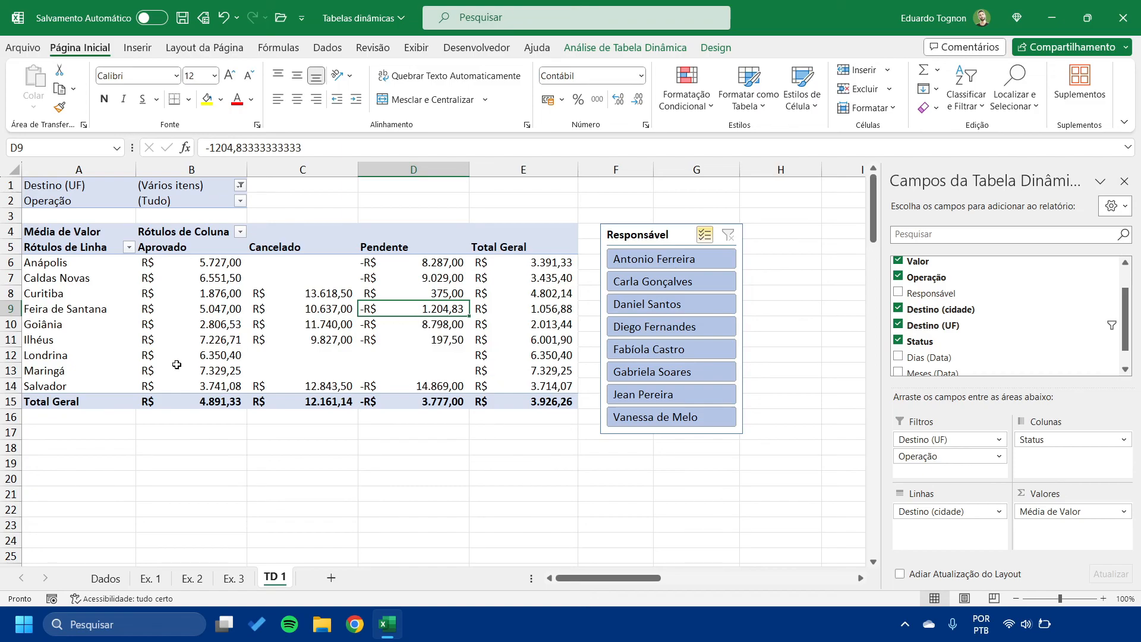
pyautogui.click(204, 371)
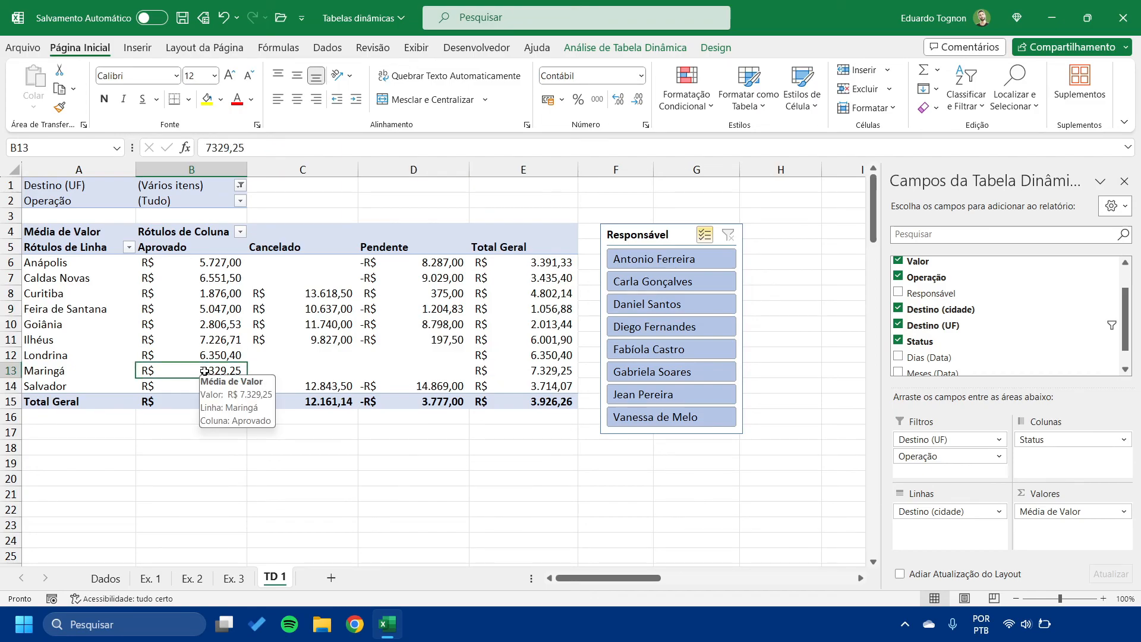
# Change the Média de Valor field's summary calculation back to Soma
pyautogui.click(1070, 511)
pyautogui.click(1047, 495)
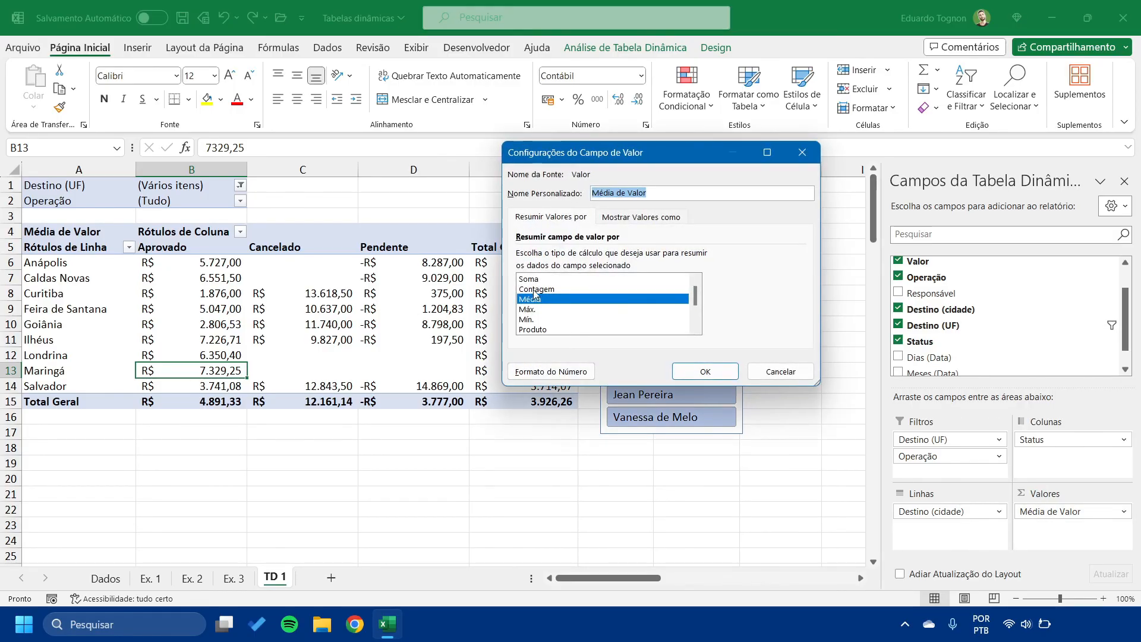
pyautogui.click(538, 280)
pyautogui.click(706, 371)
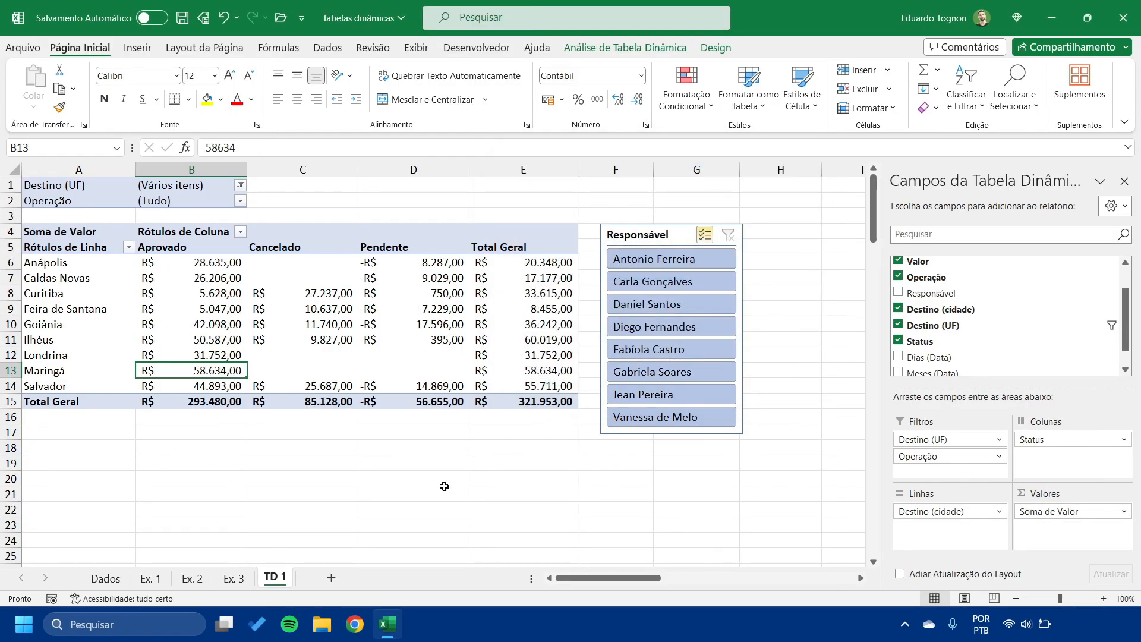
pyautogui.press('Right')
pyautogui.press('Right')
pyautogui.press('Up')
pyautogui.press('Up')
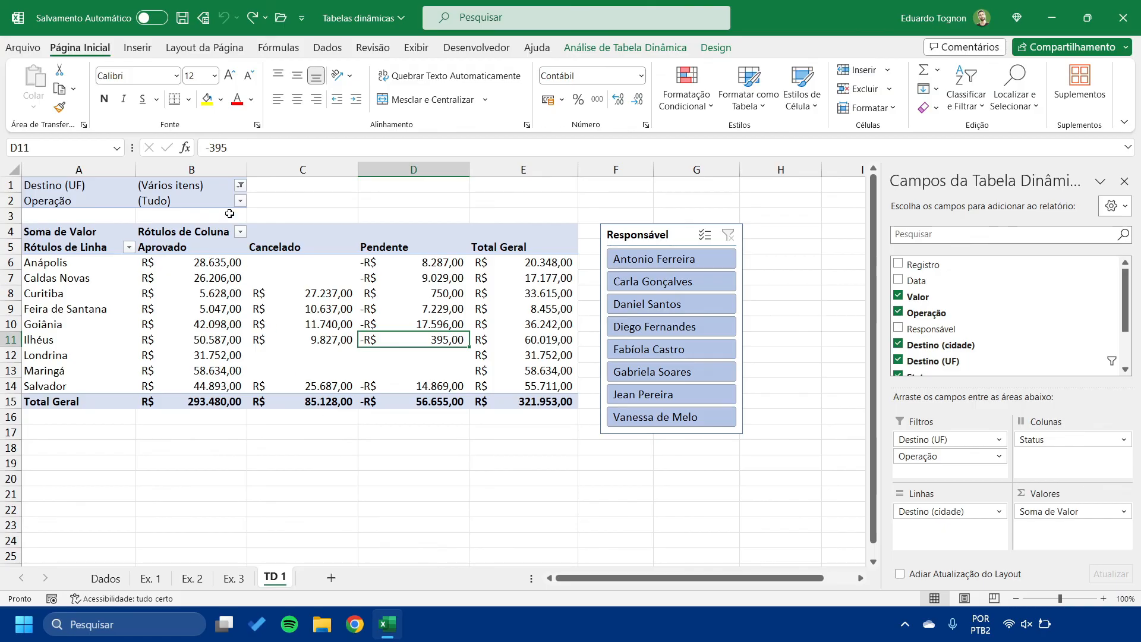
# Reset the Destino (UF) report filter to (Tudo) and filter the Responsável slicer by the second listed person
pyautogui.click(240, 185)
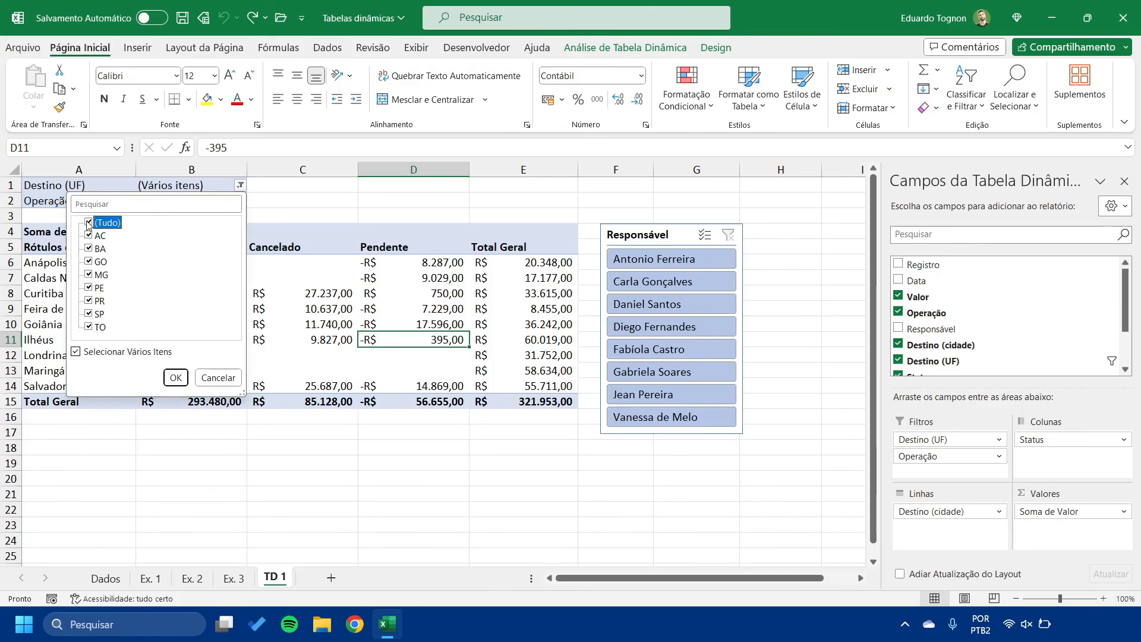
pyautogui.click(173, 378)
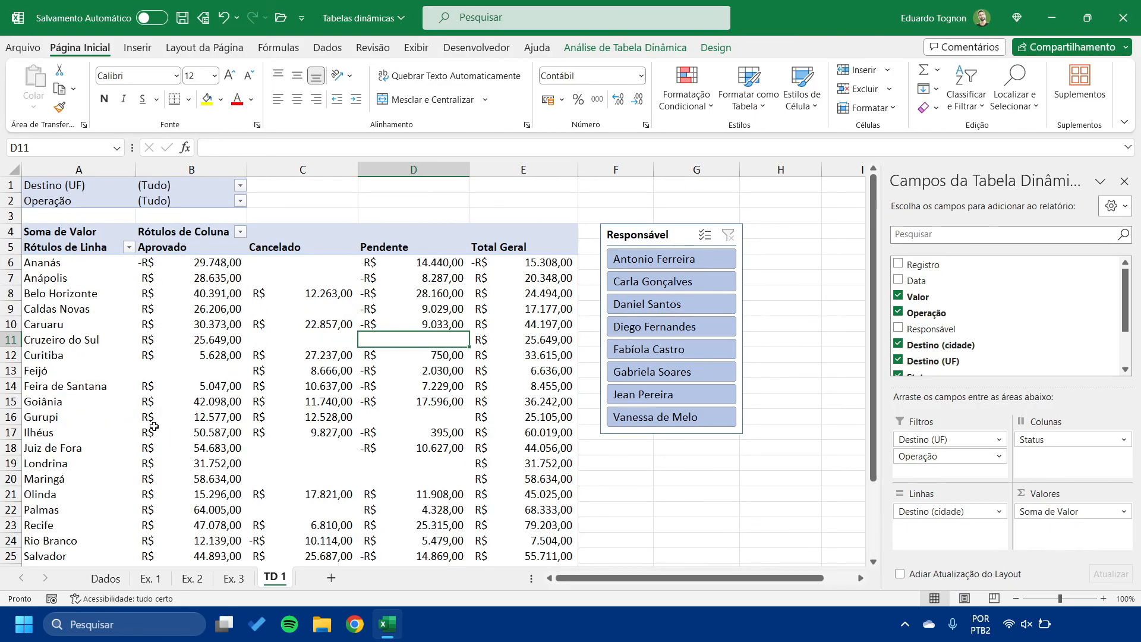
pyautogui.click(105, 577)
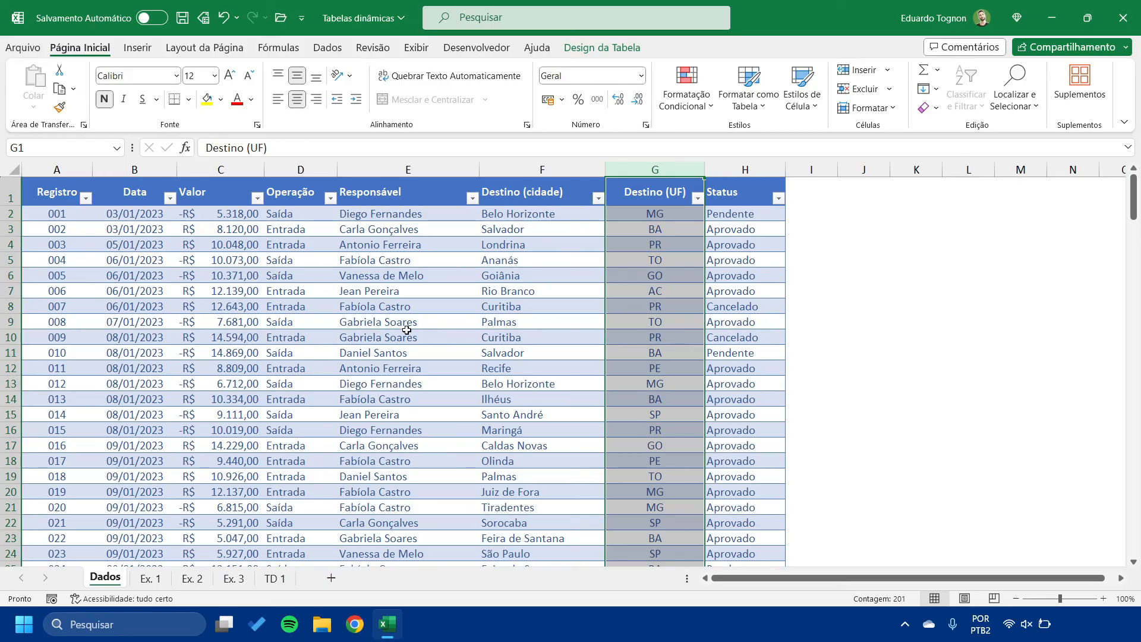
pyautogui.click(406, 336)
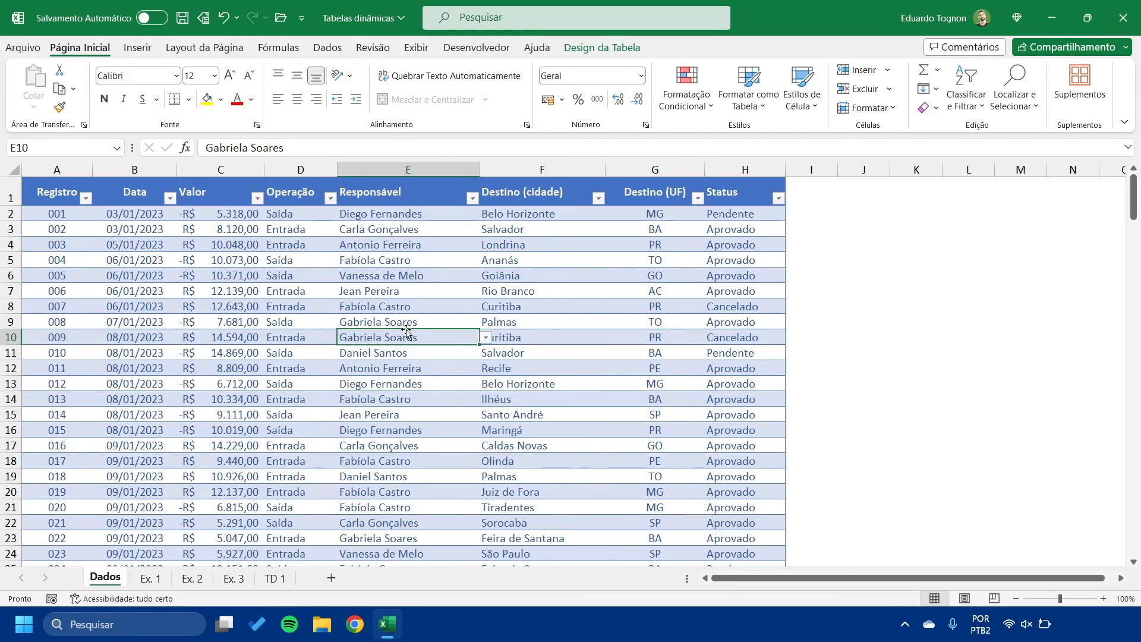
pyautogui.click(274, 578)
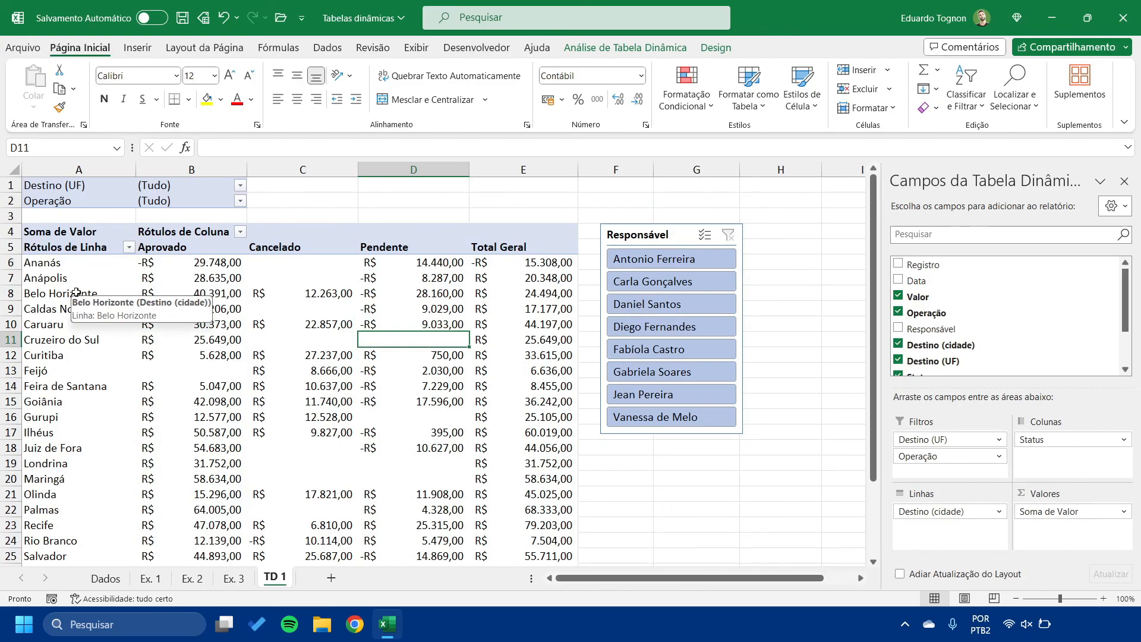
pyautogui.click(652, 282)
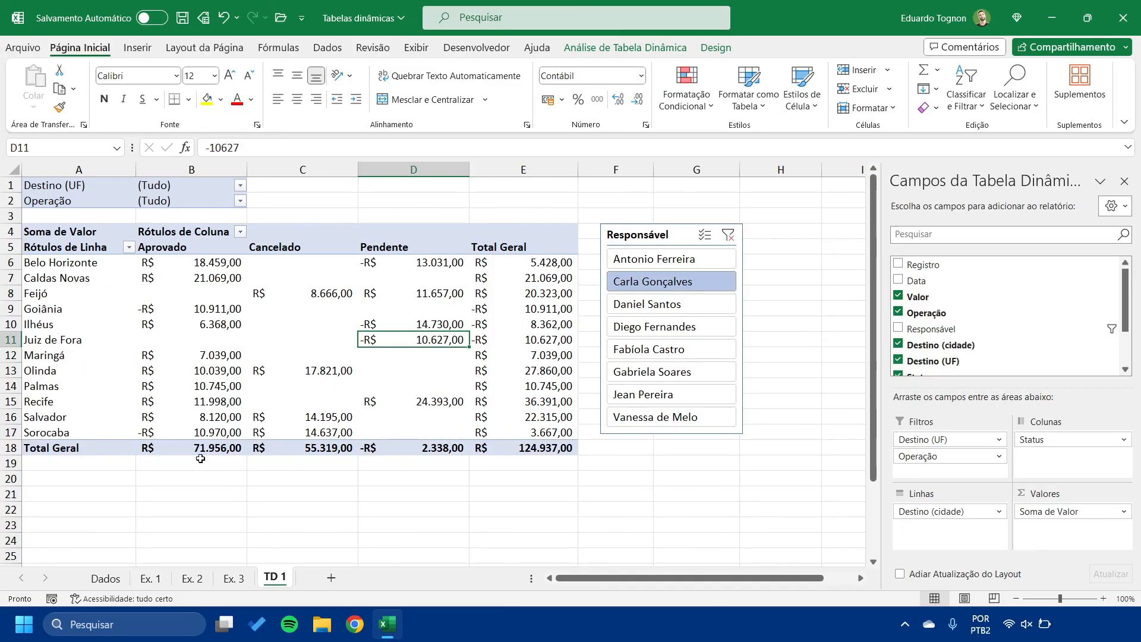
# In the Dados sheet, change the Valor of registro 002 to 5.000 and of registro 021 to -1000
pyautogui.click(109, 584)
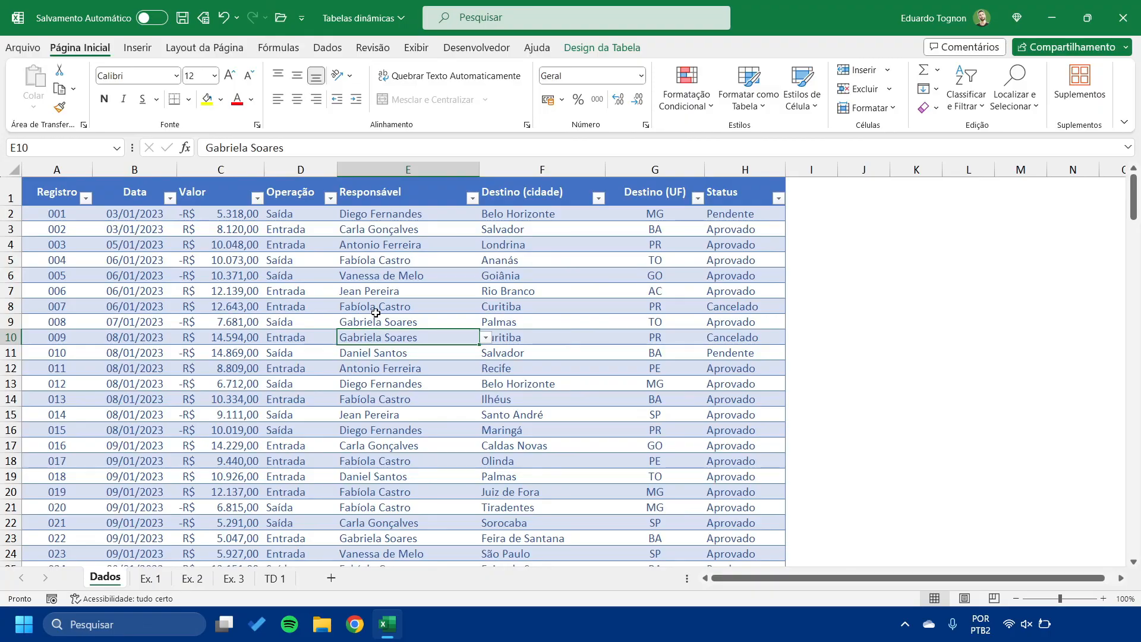
pyautogui.click(221, 232)
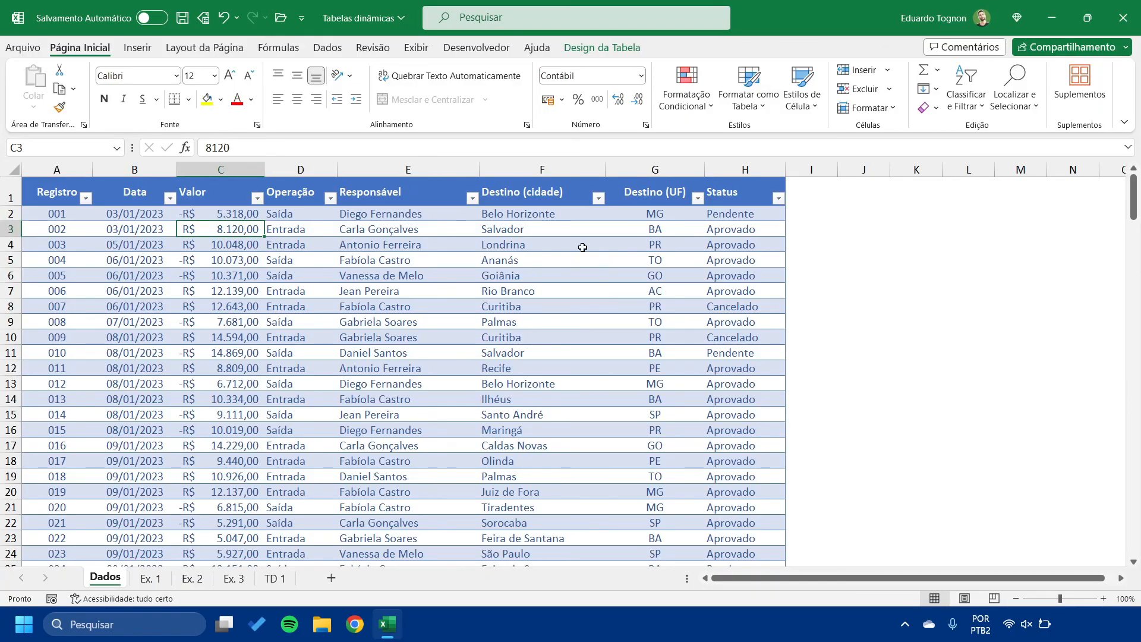
pyautogui.write('5.000')
pyautogui.press('Return')
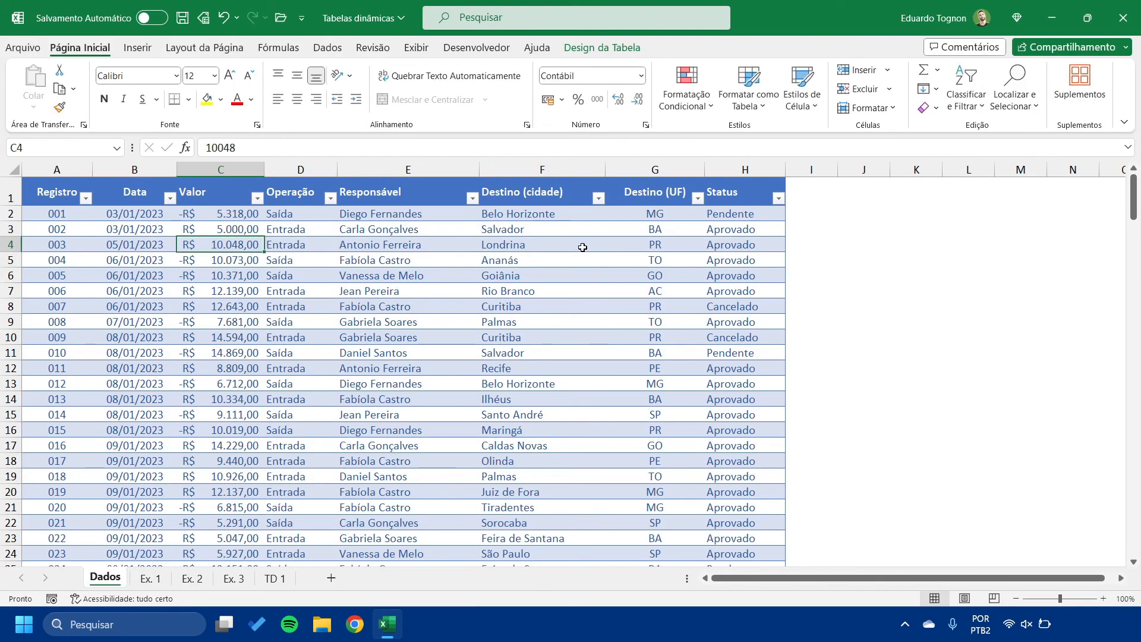
pyautogui.click(217, 526)
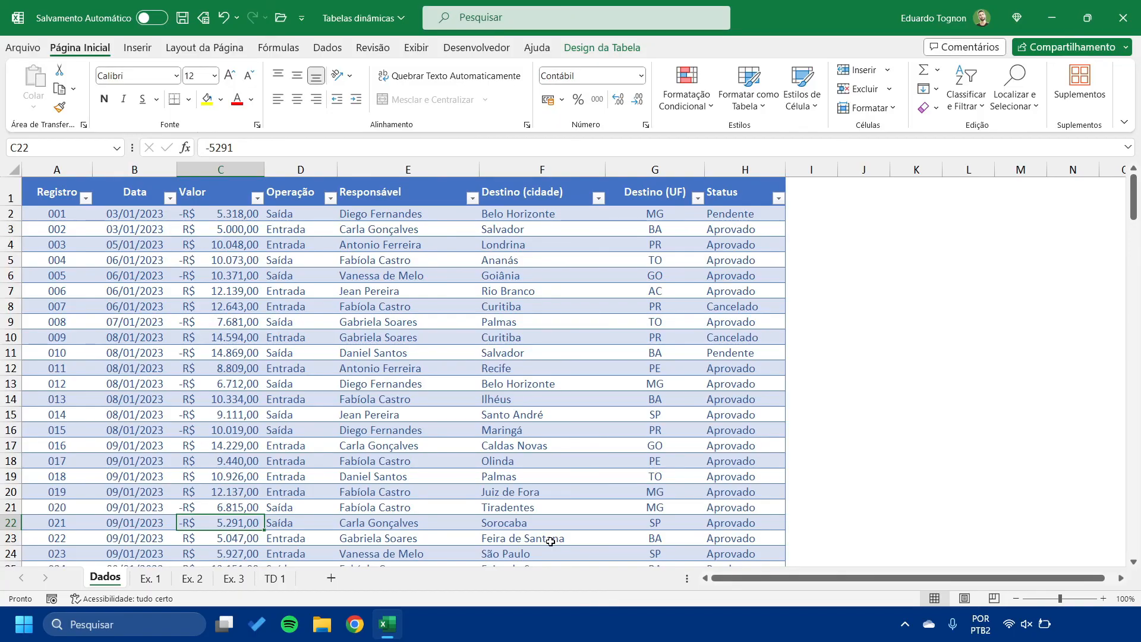
pyautogui.write('-1000')
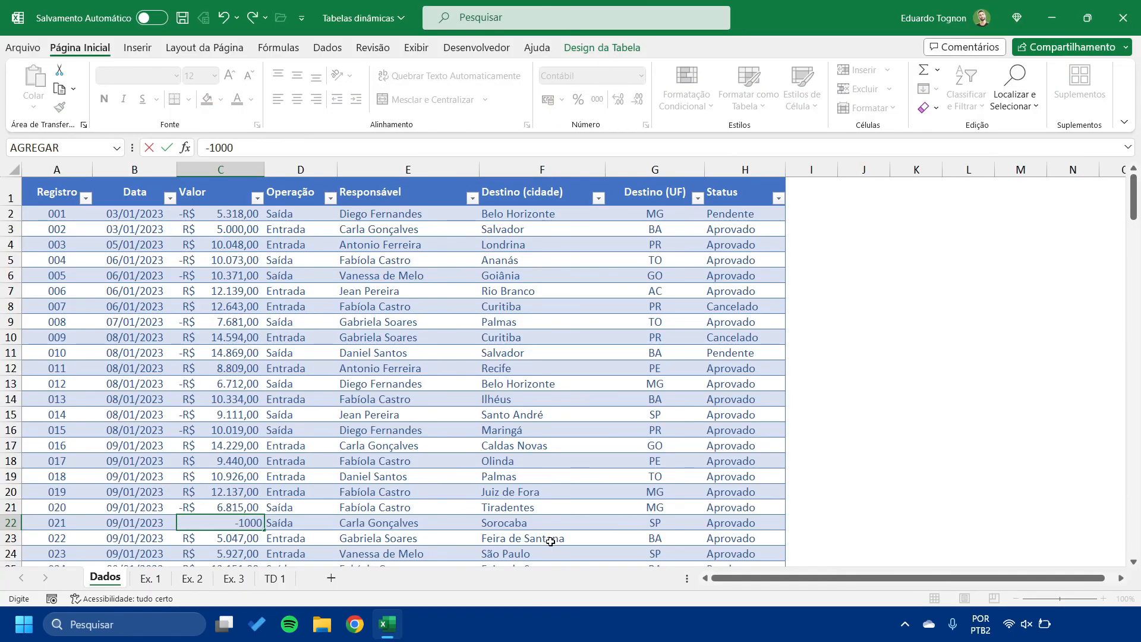
pyautogui.press('Return')
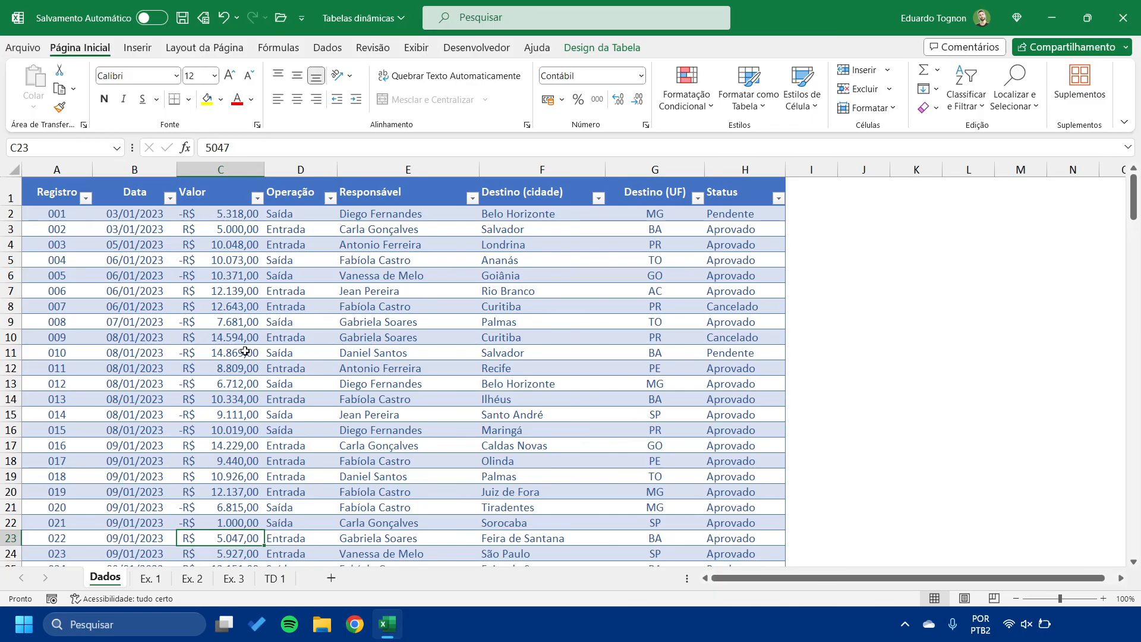
# Refresh the pivot table on the TD 1 sheet with the edited source data
pyautogui.click(274, 578)
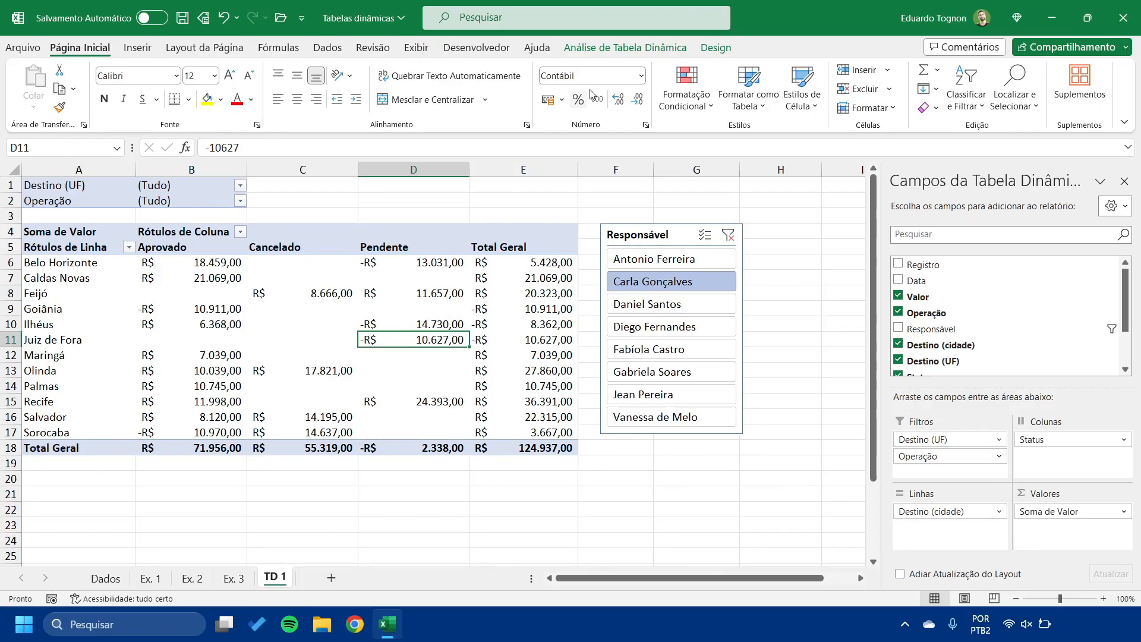
pyautogui.click(612, 49)
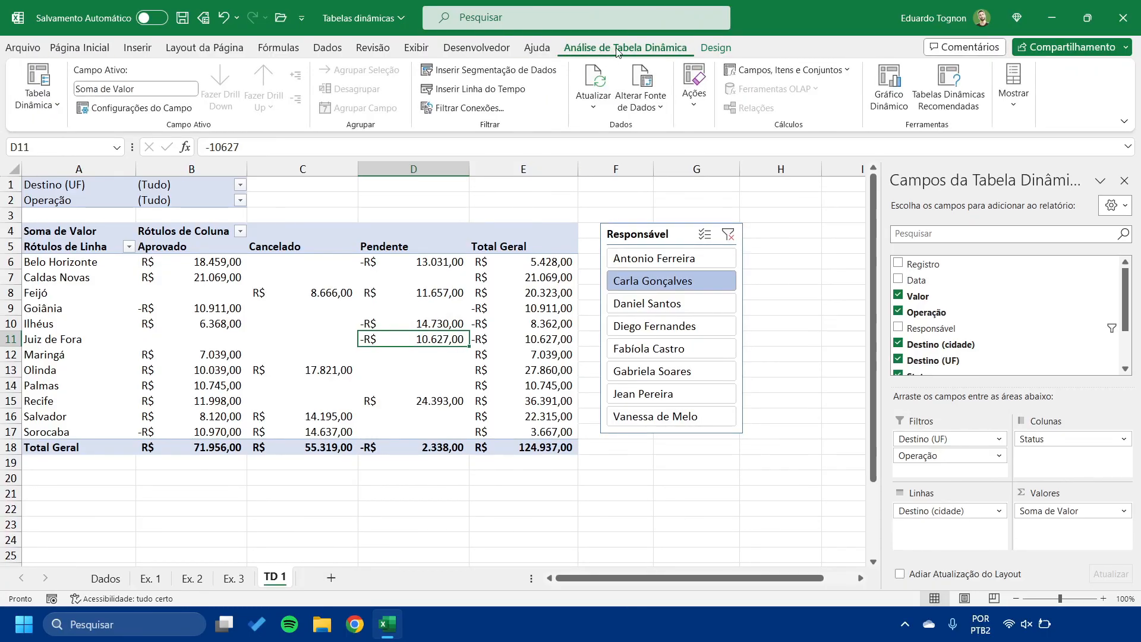
pyautogui.click(593, 106)
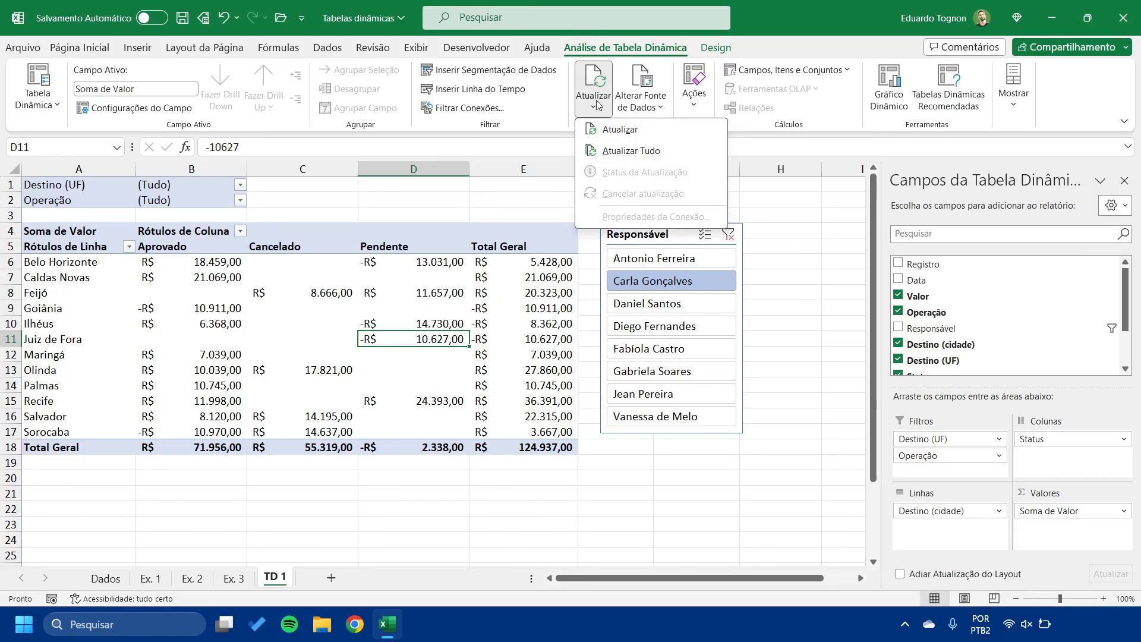
pyautogui.click(590, 70)
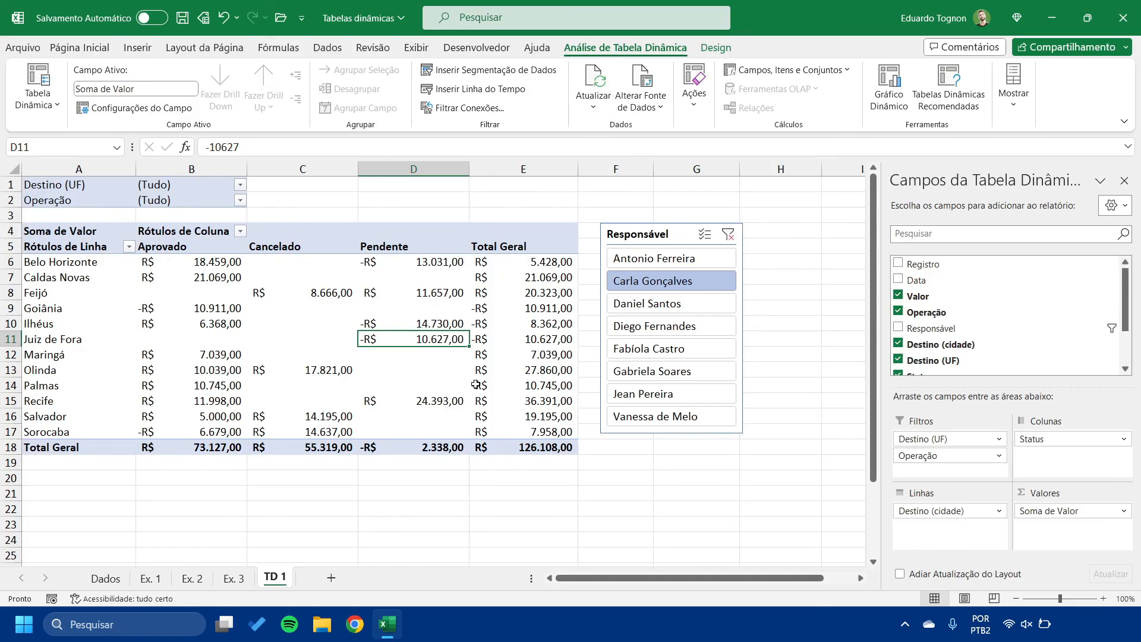
pyautogui.moveTo(473, 397)
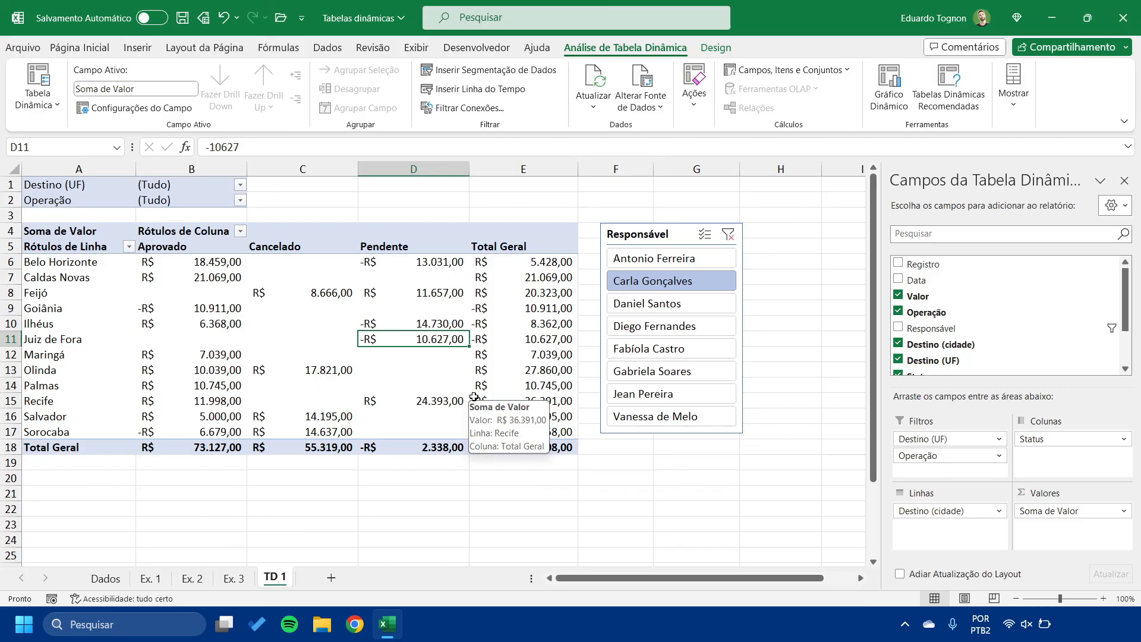